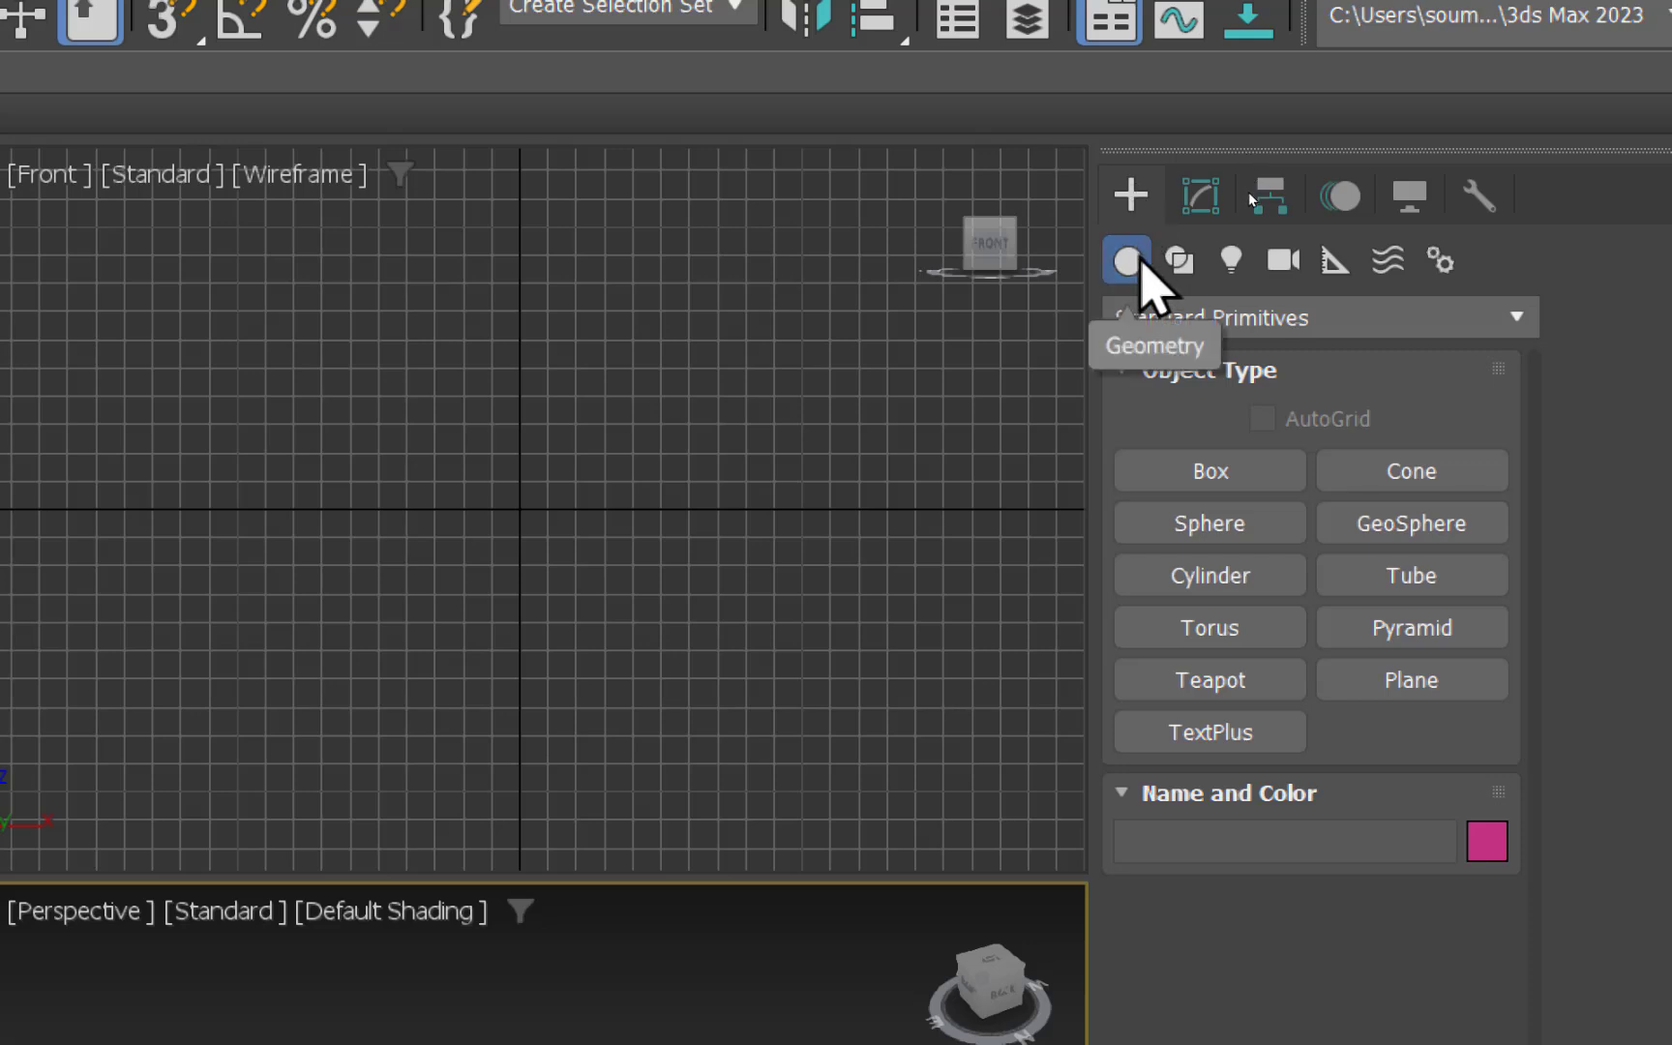
- Draw a box about 107 cm long, 105 cm wide and 94 cm high near the centre of the perspective grid
left_click(1206, 457)
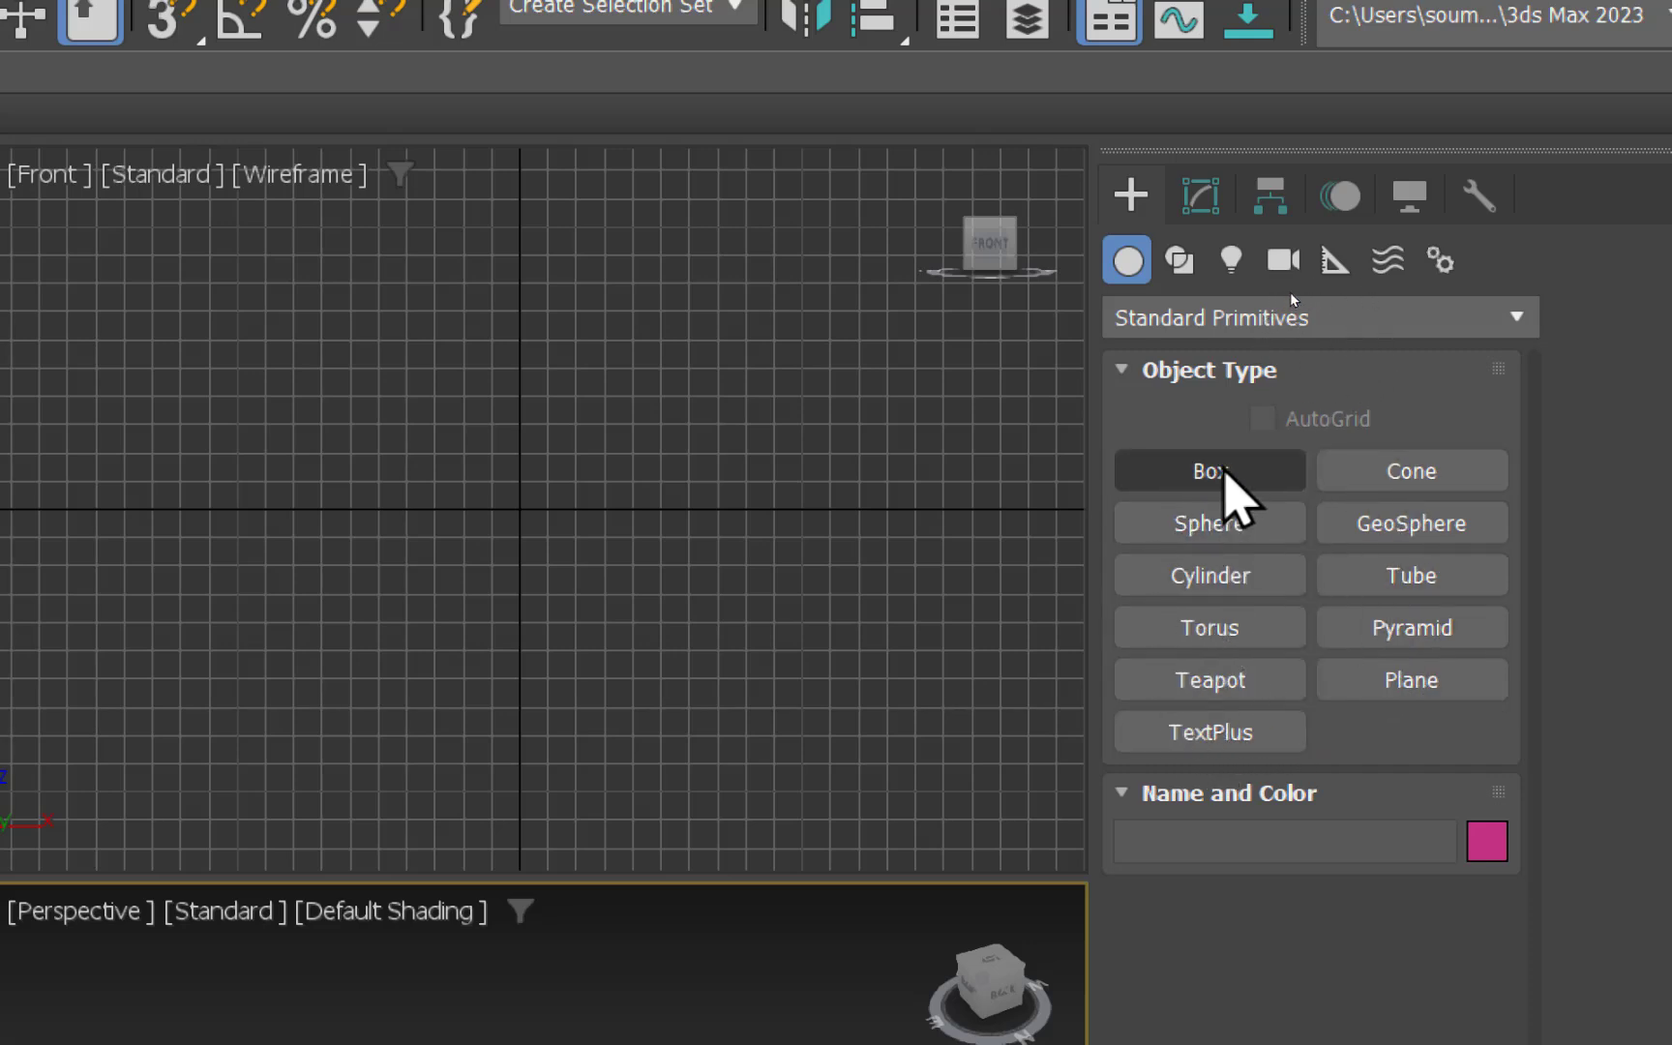
left_click(1221, 472)
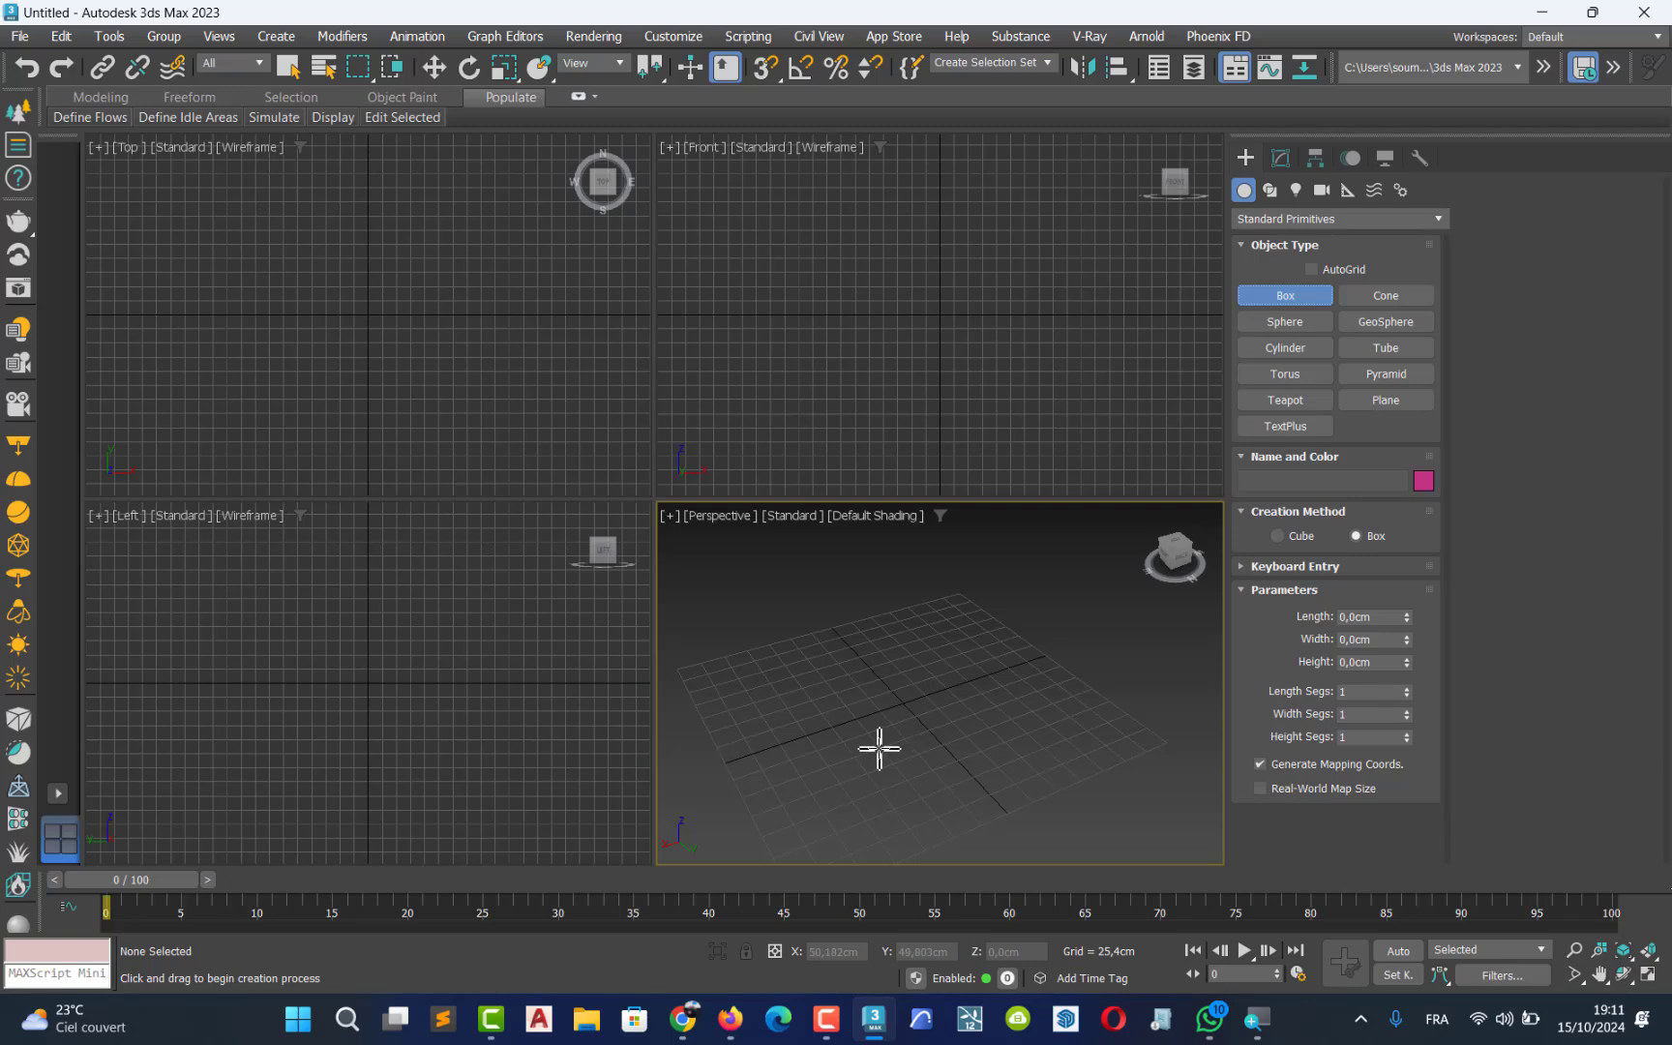
left_click_drag(872, 748, 916, 662)
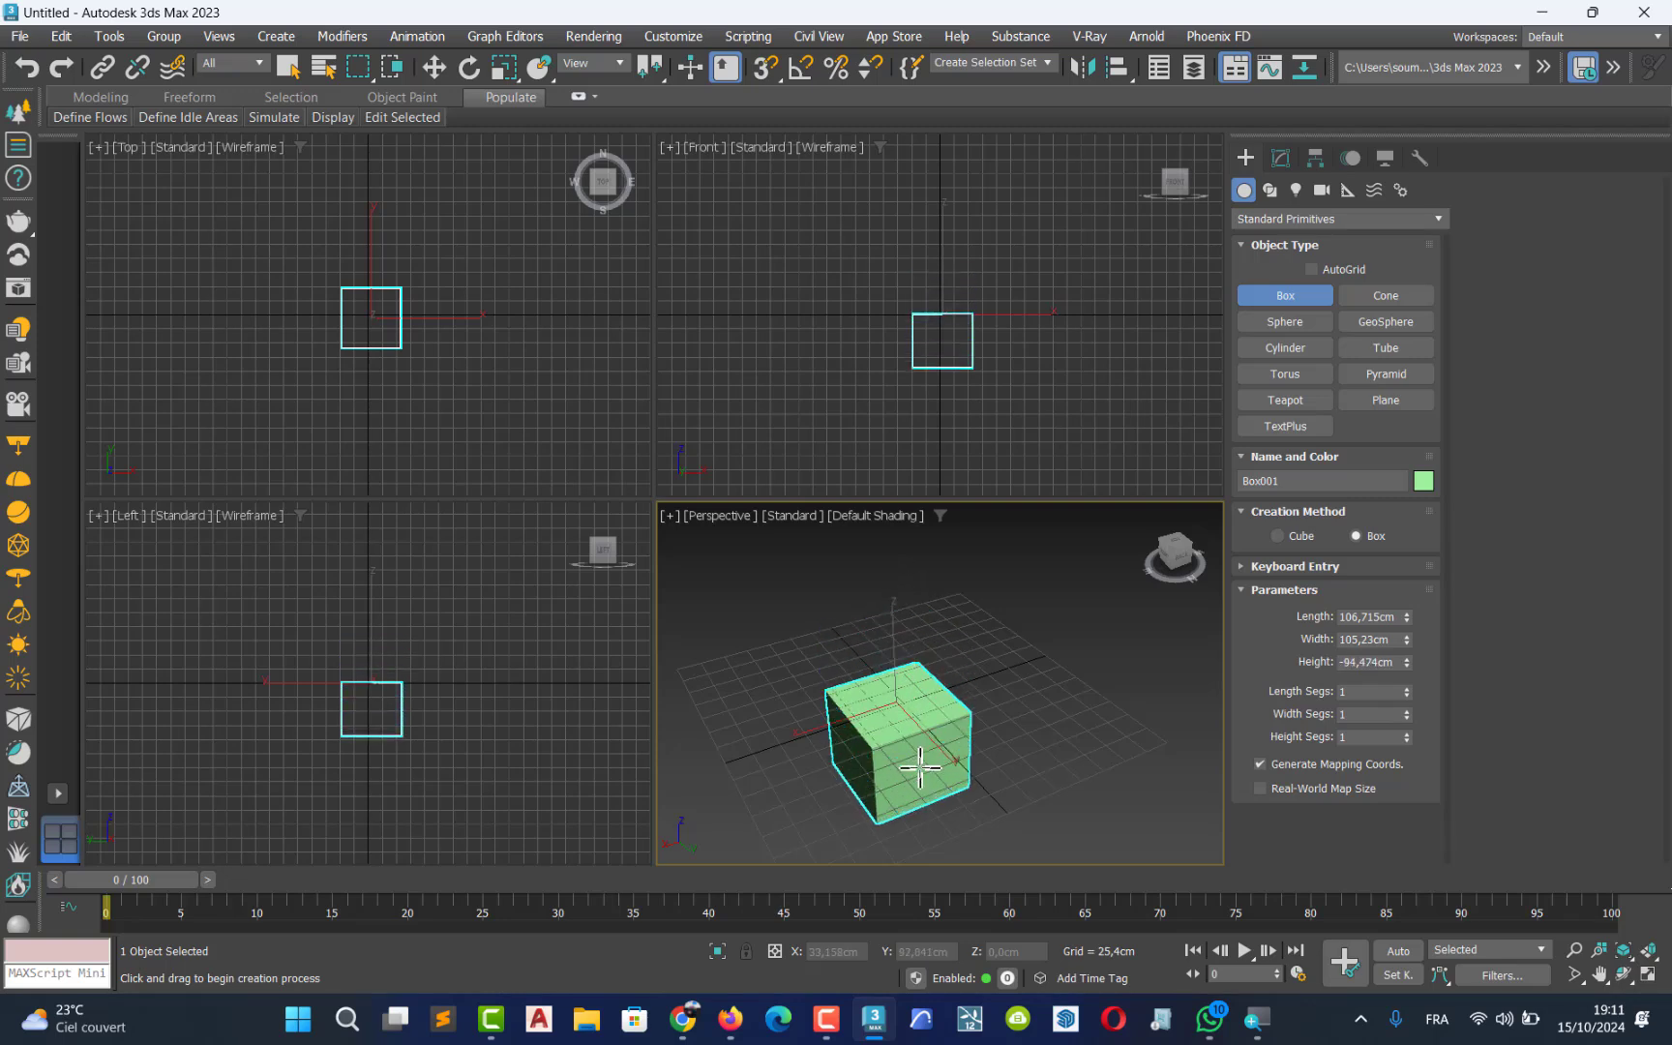
left_click(926, 569)
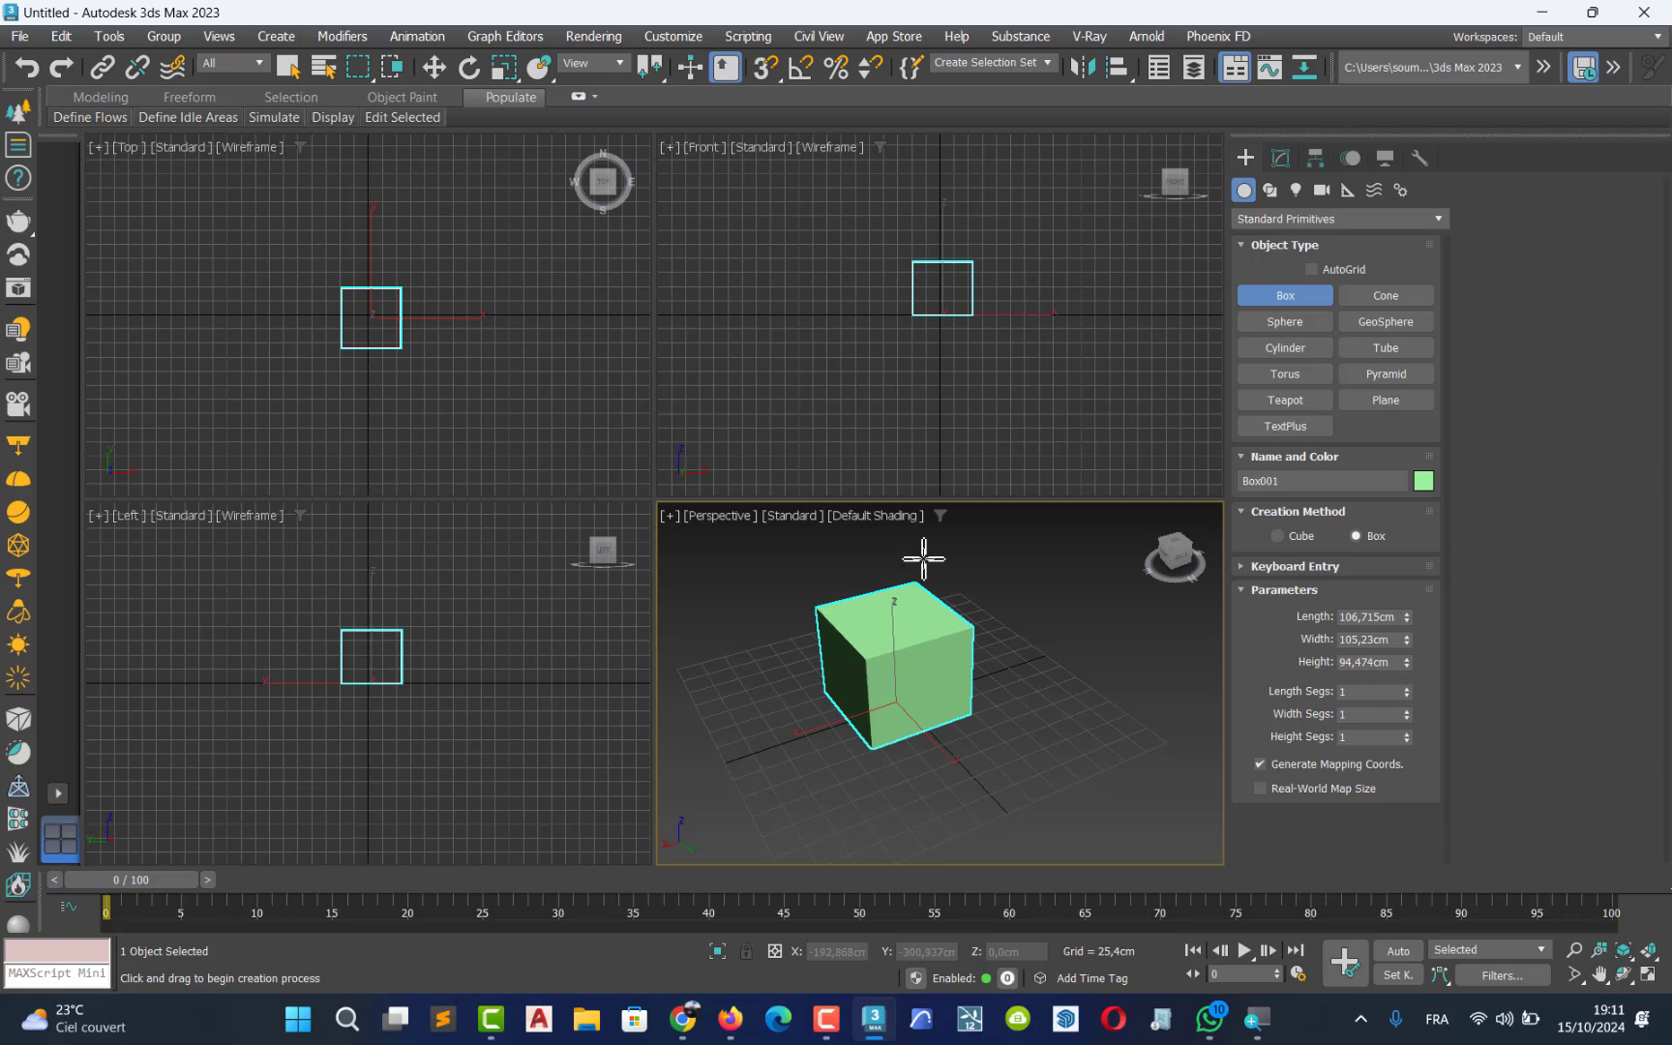
left_click(433, 67)
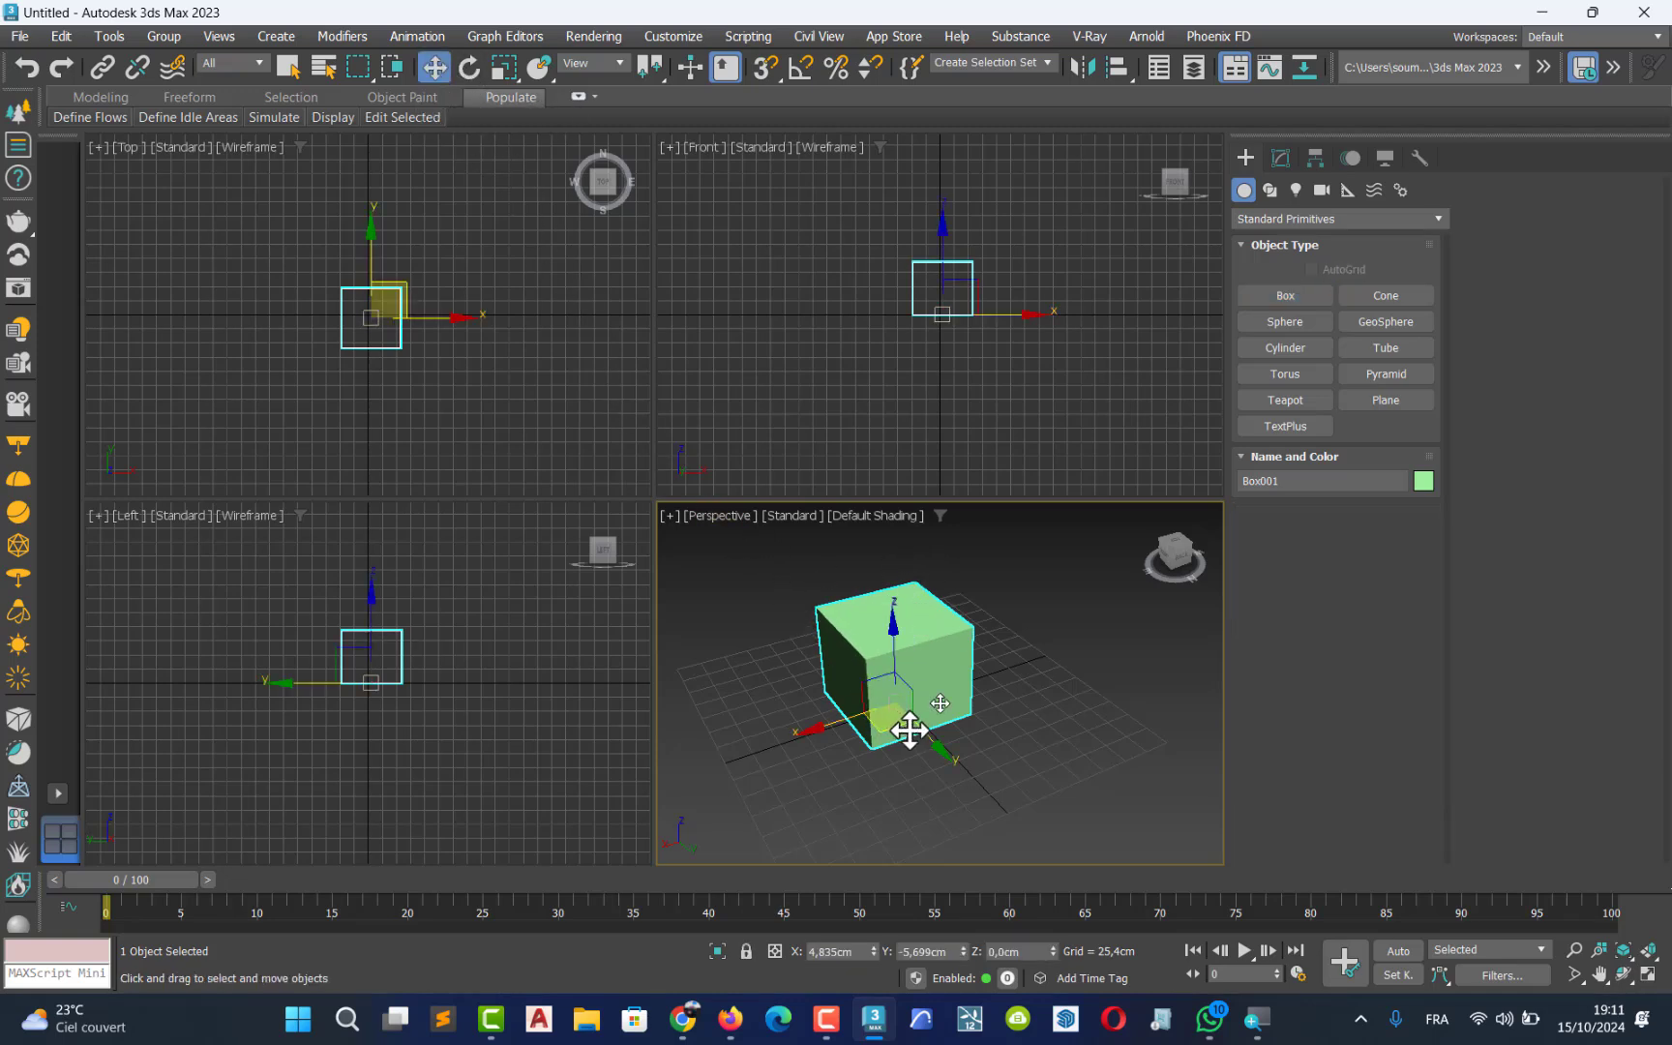
- Draw a second box beside the first, about 71 cm long and 111 cm wide, extending about 48 cm below the grid
left_click(1311, 292)
left_click_drag(1070, 726, 1020, 816)
left_click(997, 866)
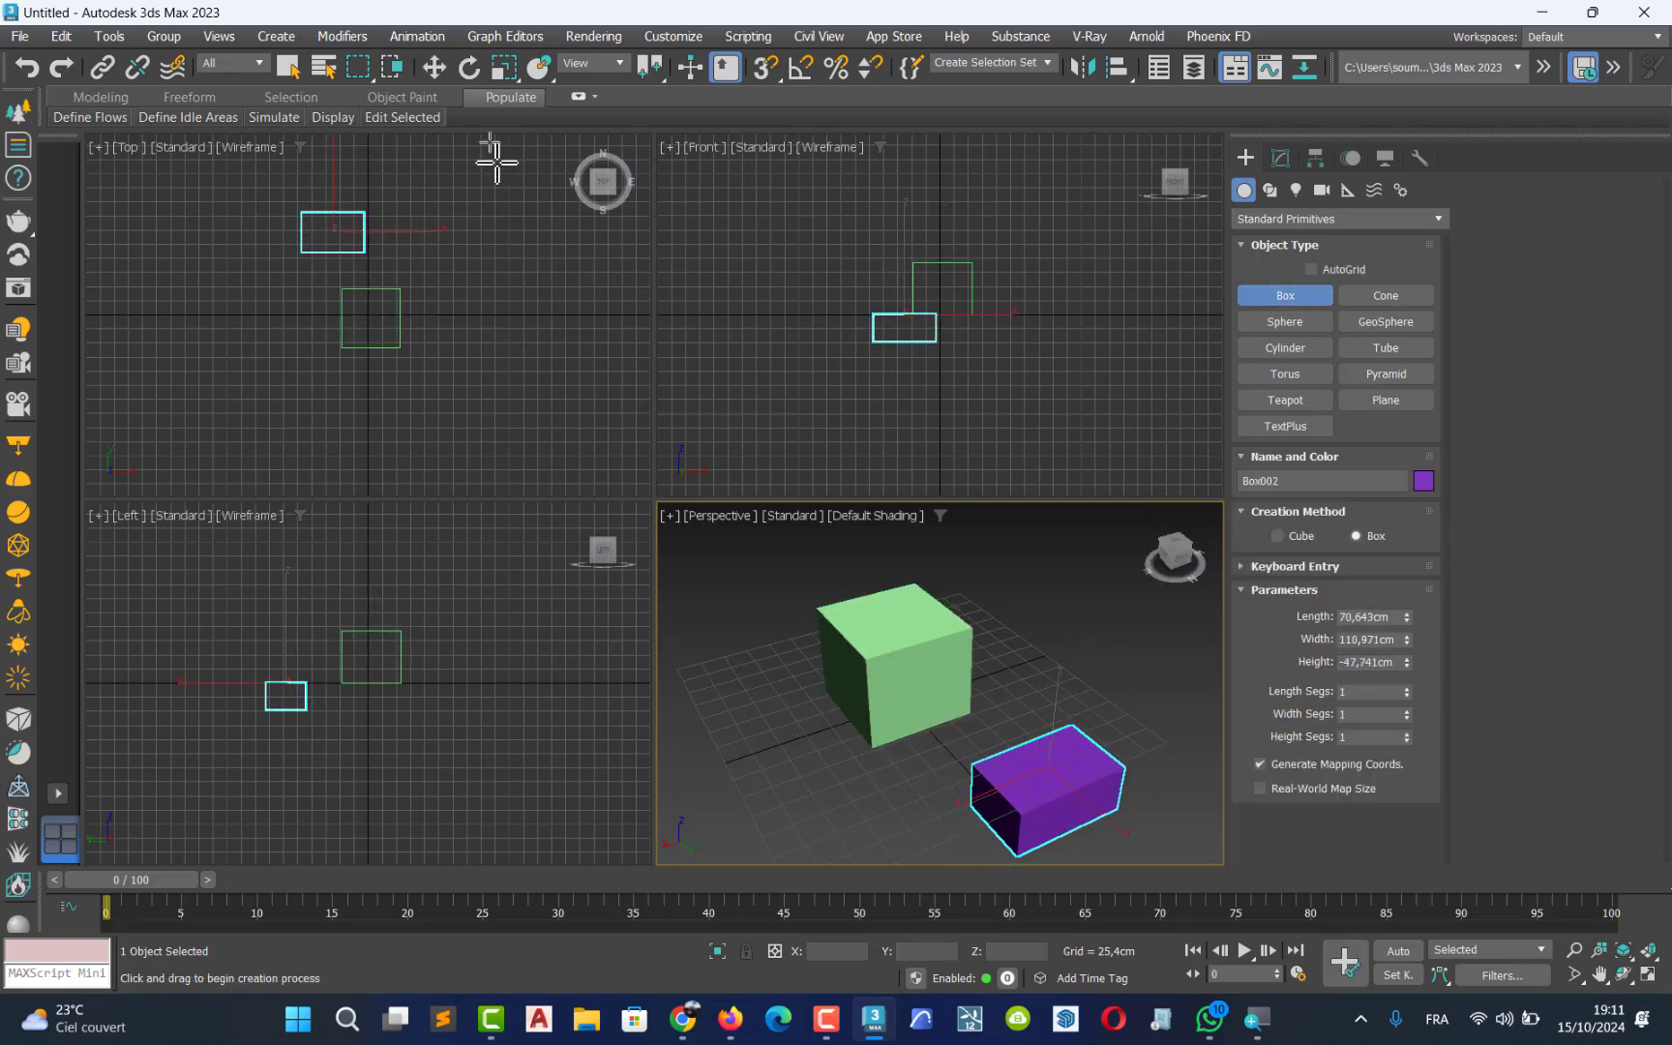
left_click(434, 66)
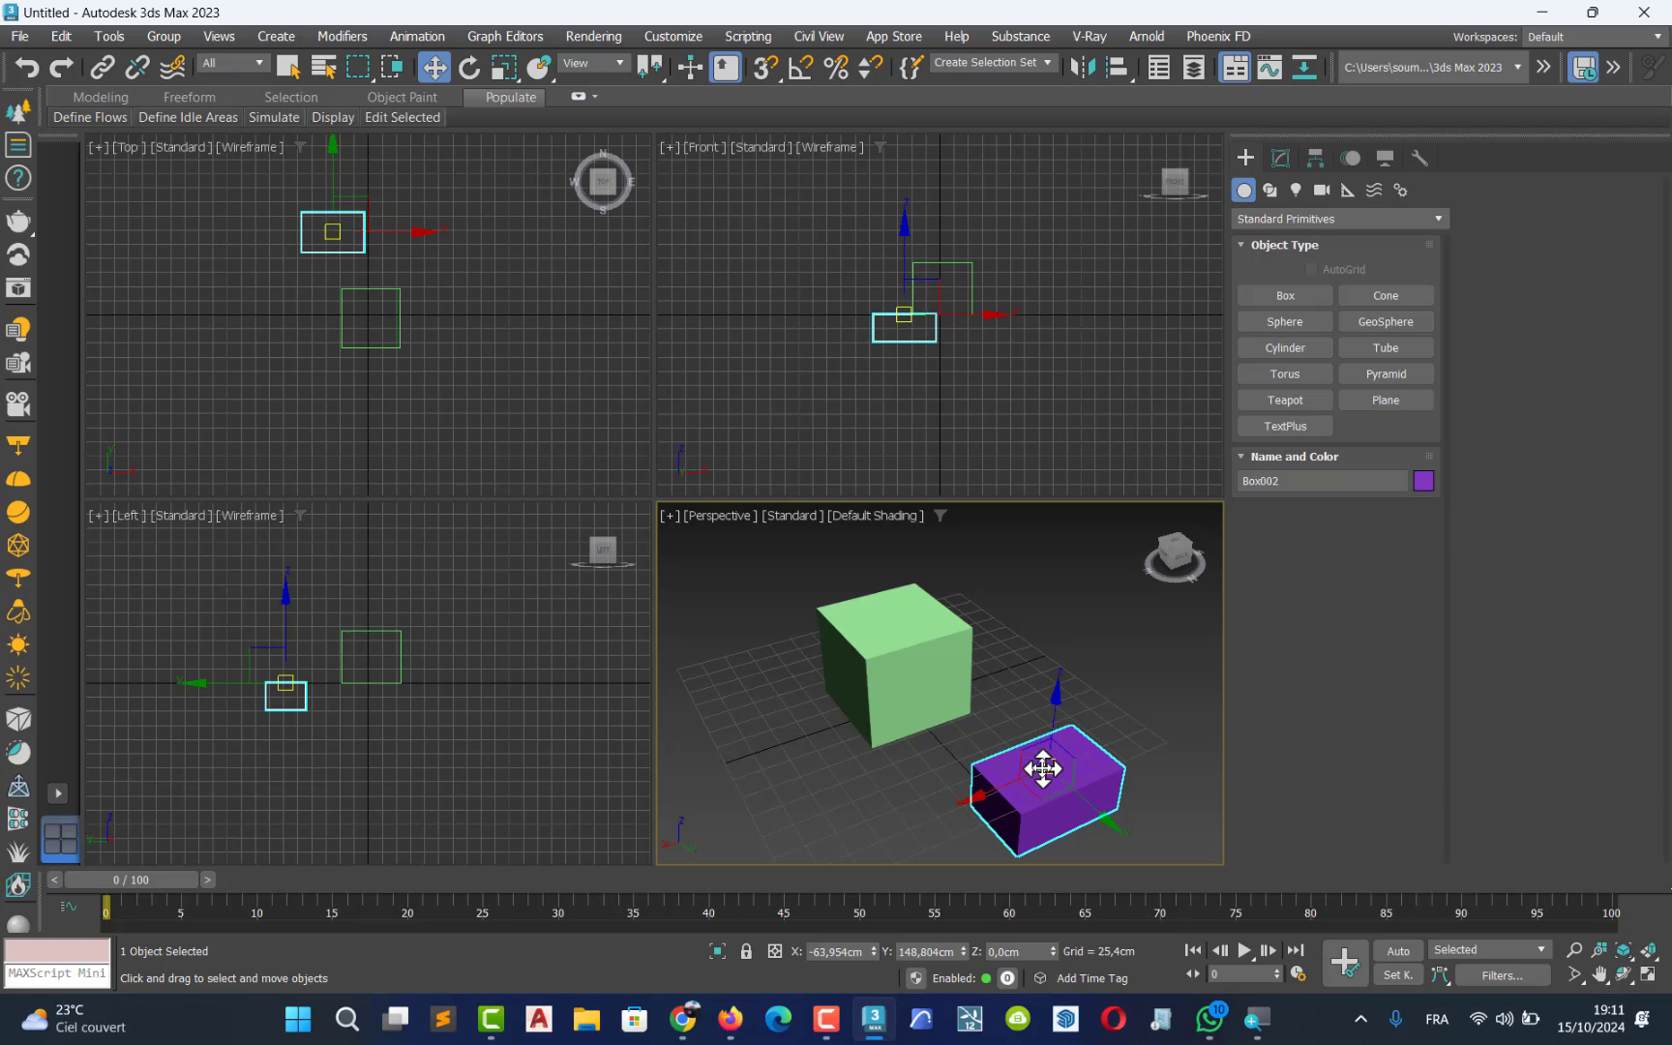
- Delete the second, purple box
left_click(1021, 666)
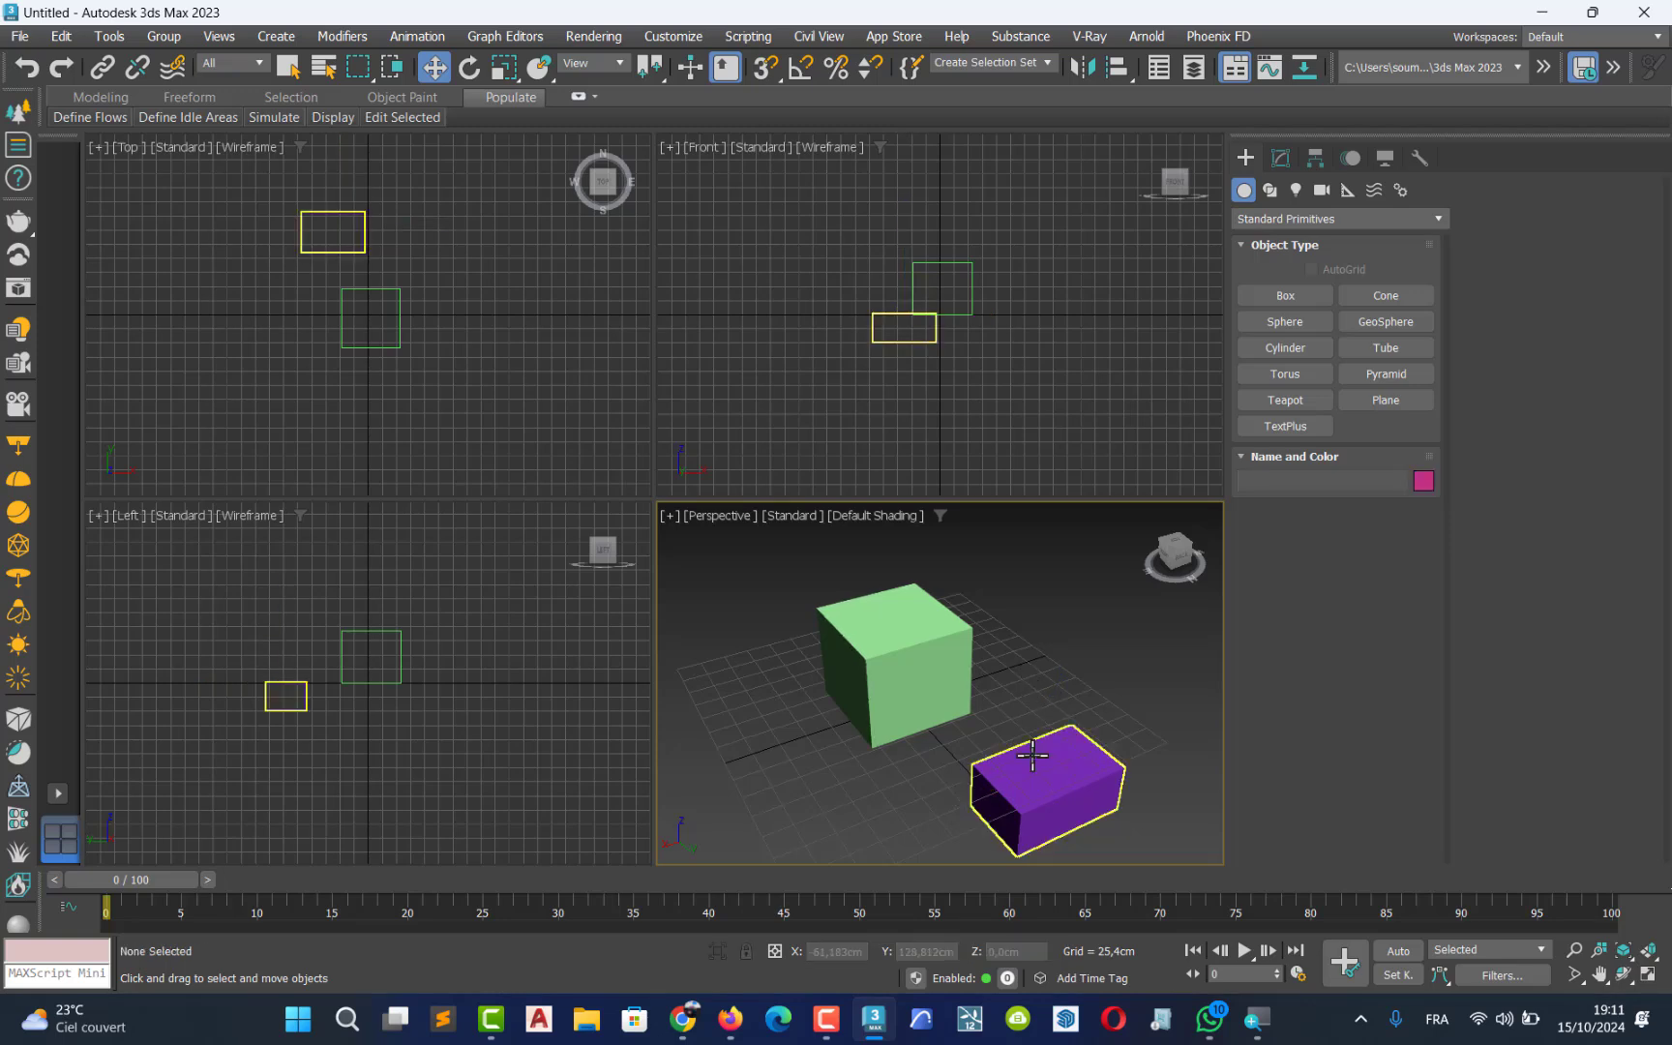
left_click(1032, 757)
key("Delete")
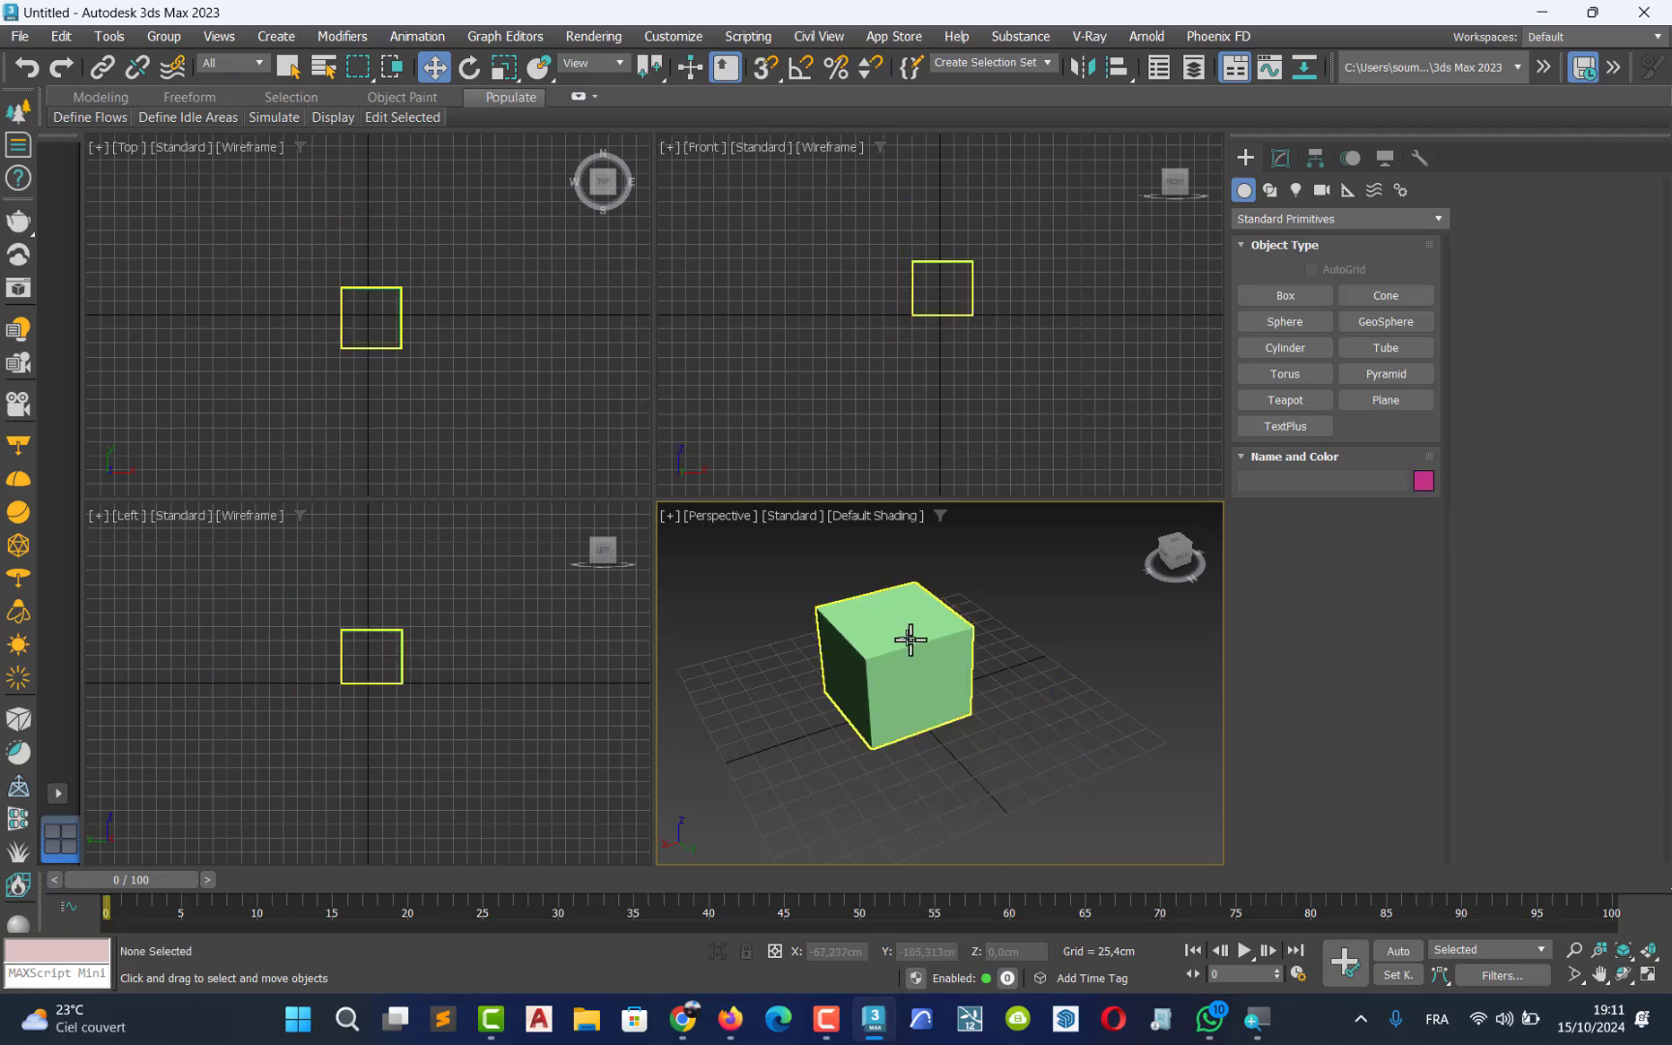
- Move the green box along all three axes to about X 52.9, Y 38.0 and Z 121.2 cm
left_click(910, 639)
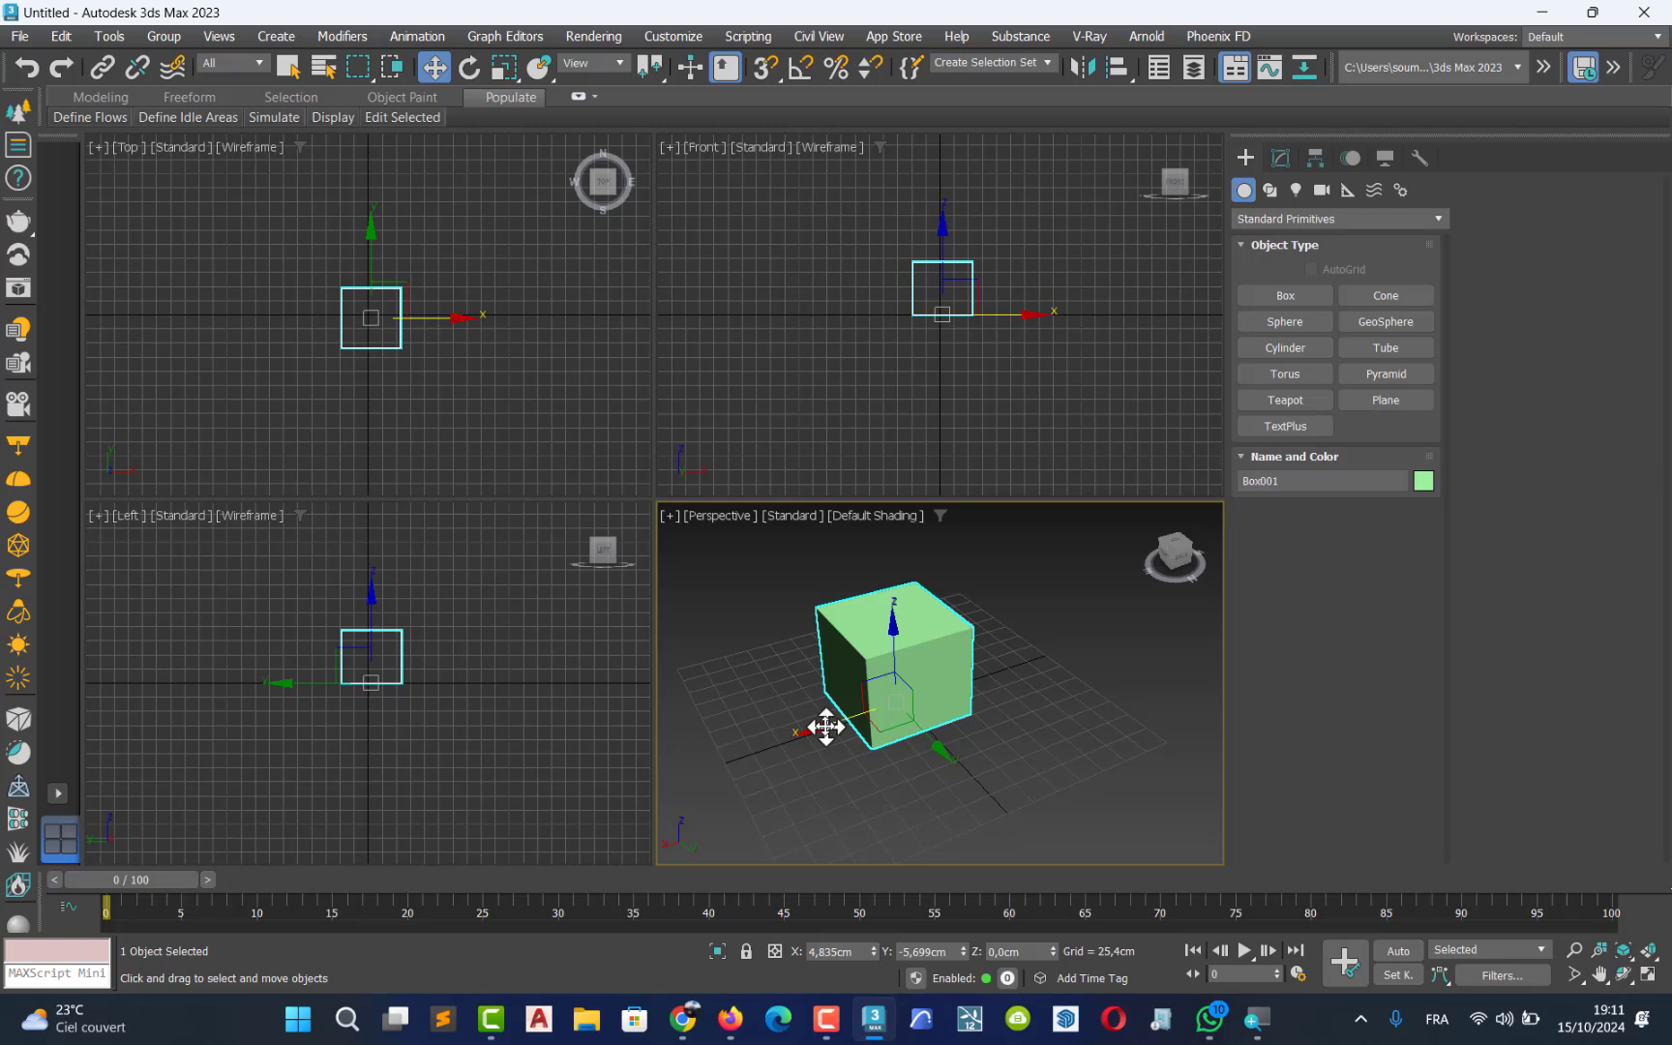
left_click_drag(826, 726, 782, 741)
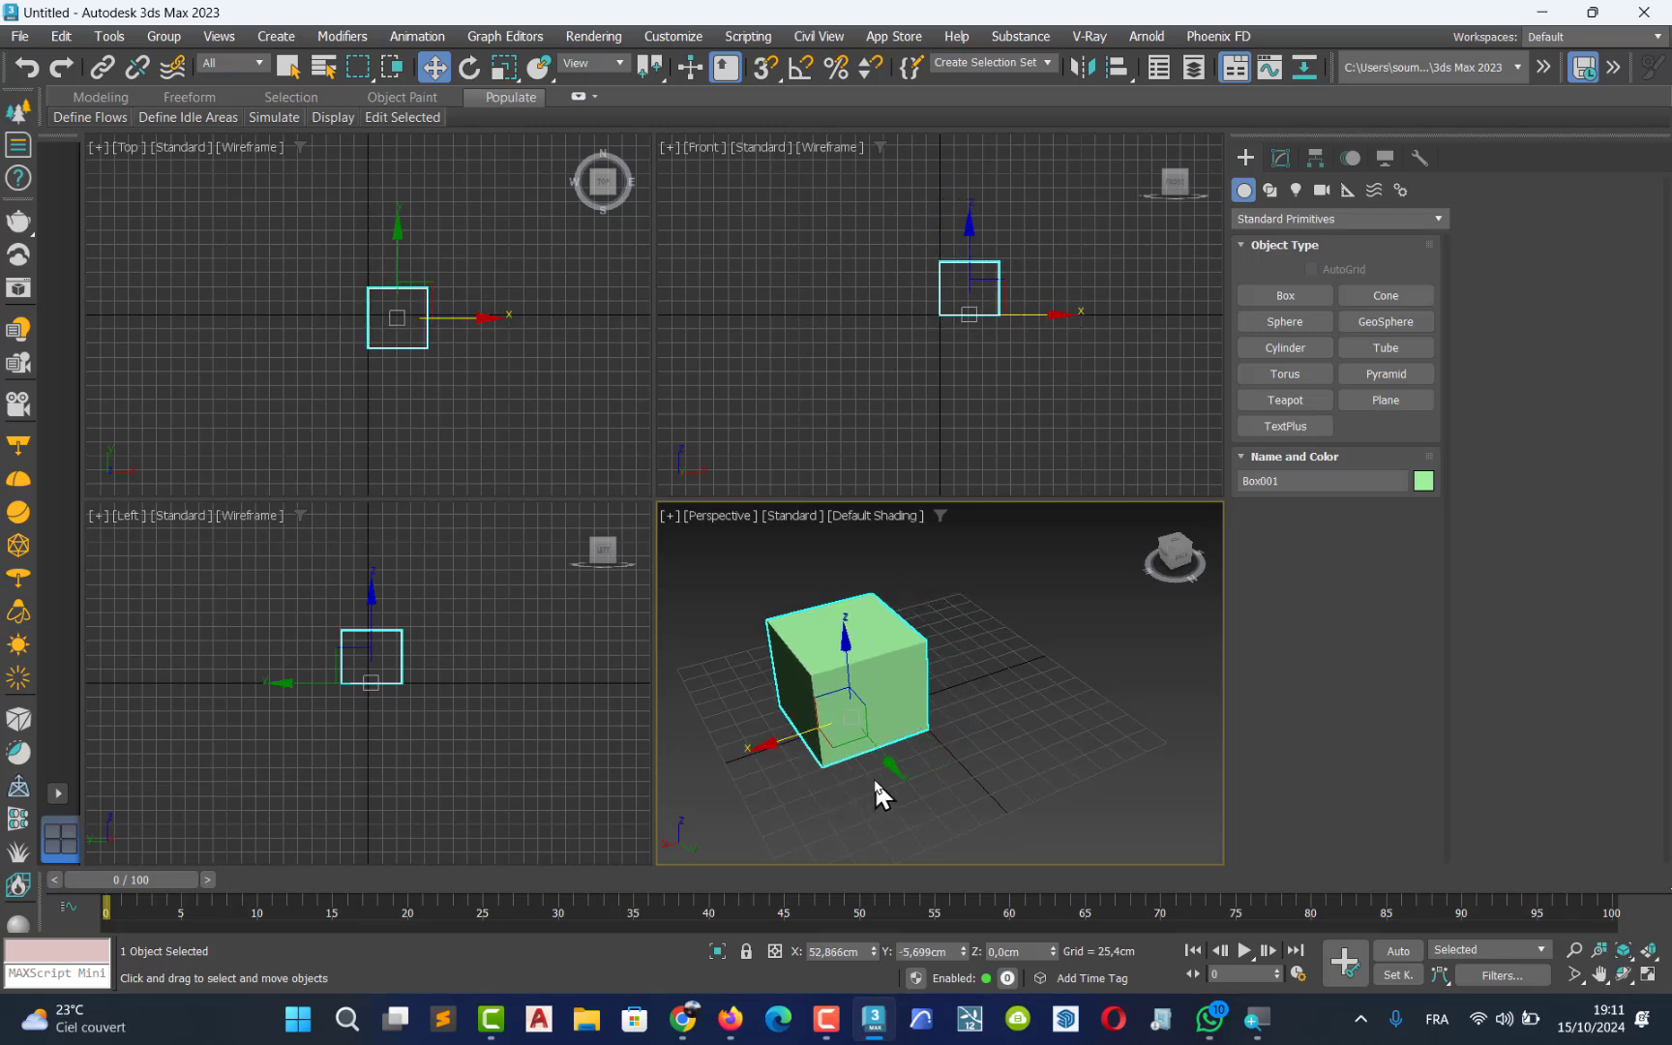
left_click_drag(887, 766, 874, 577)
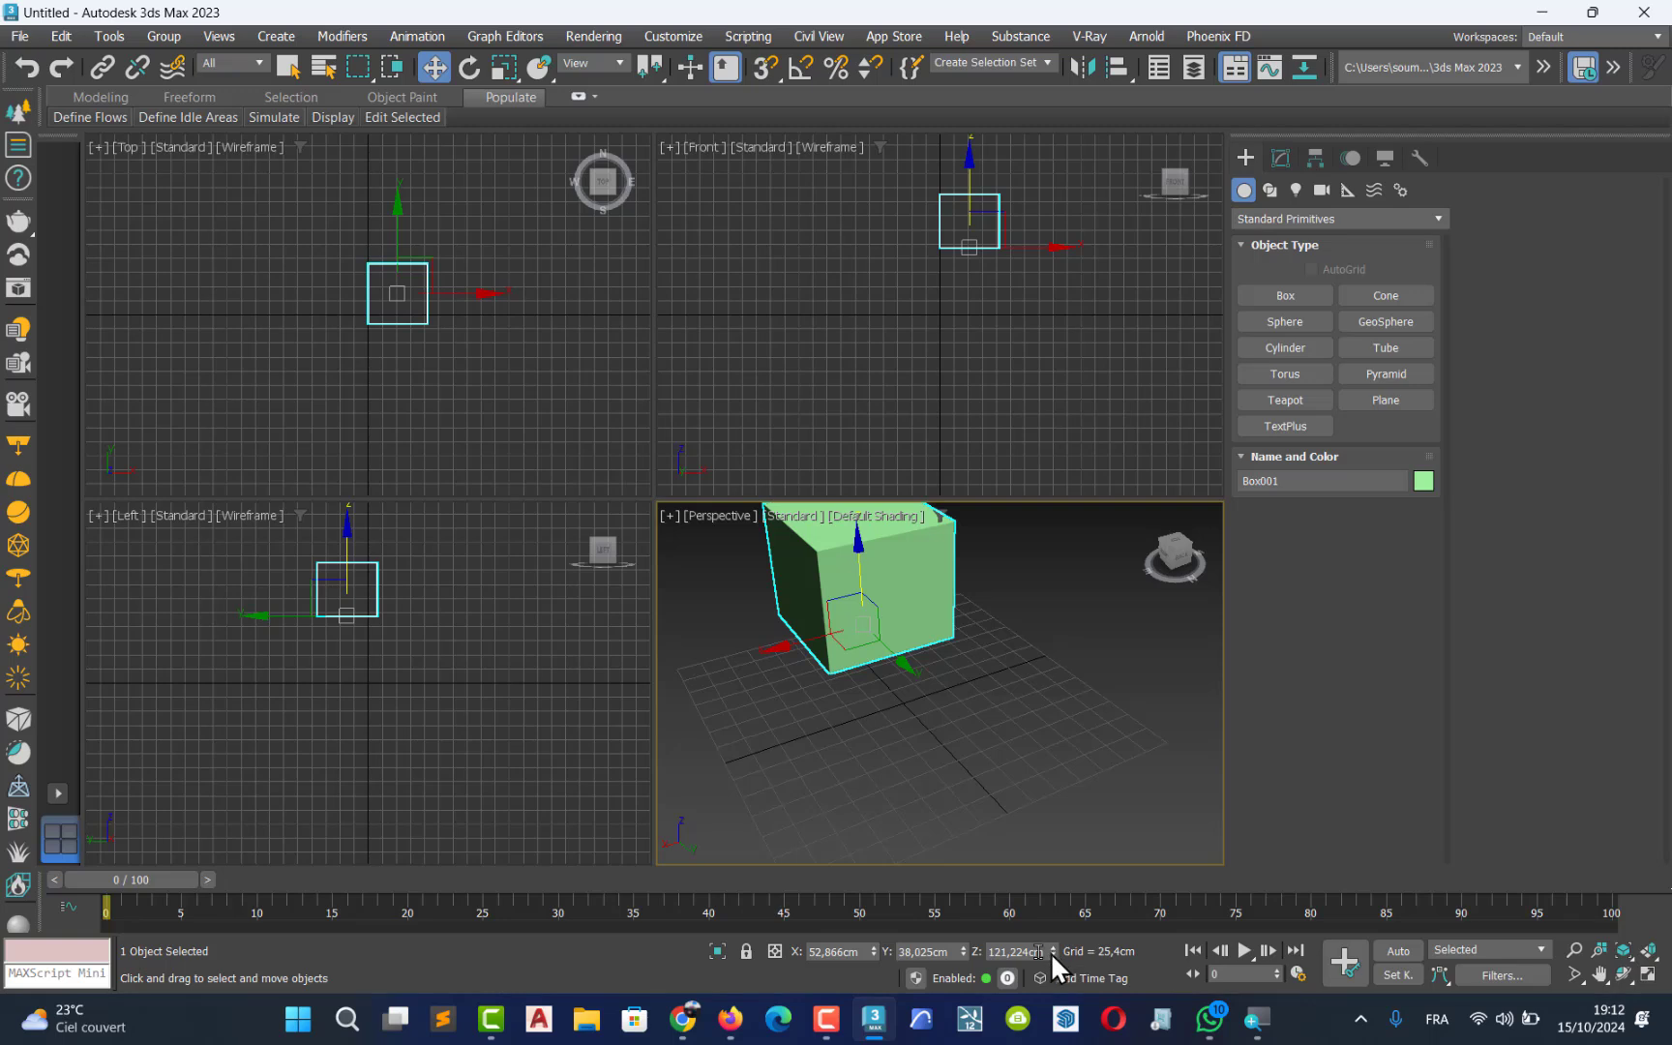
- Set the green box's X, Y and Z position to 0 cm so it sits at the origin
type("0")
key("Return")
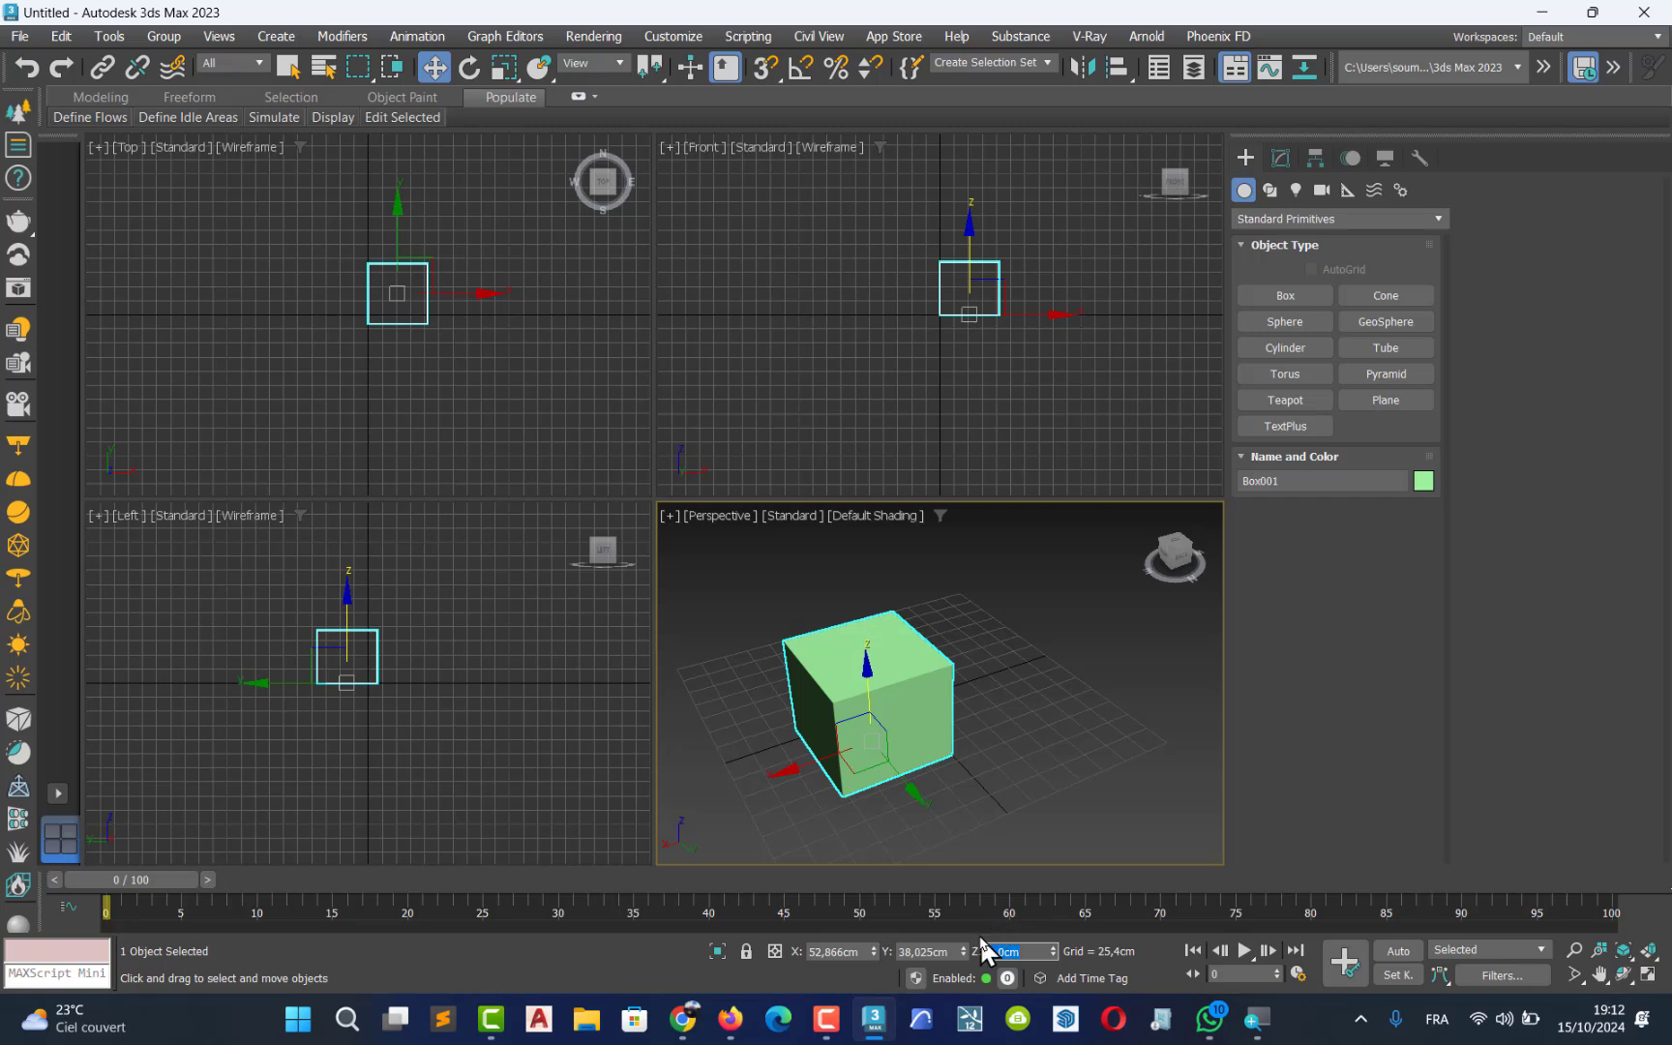
right_click(962, 950)
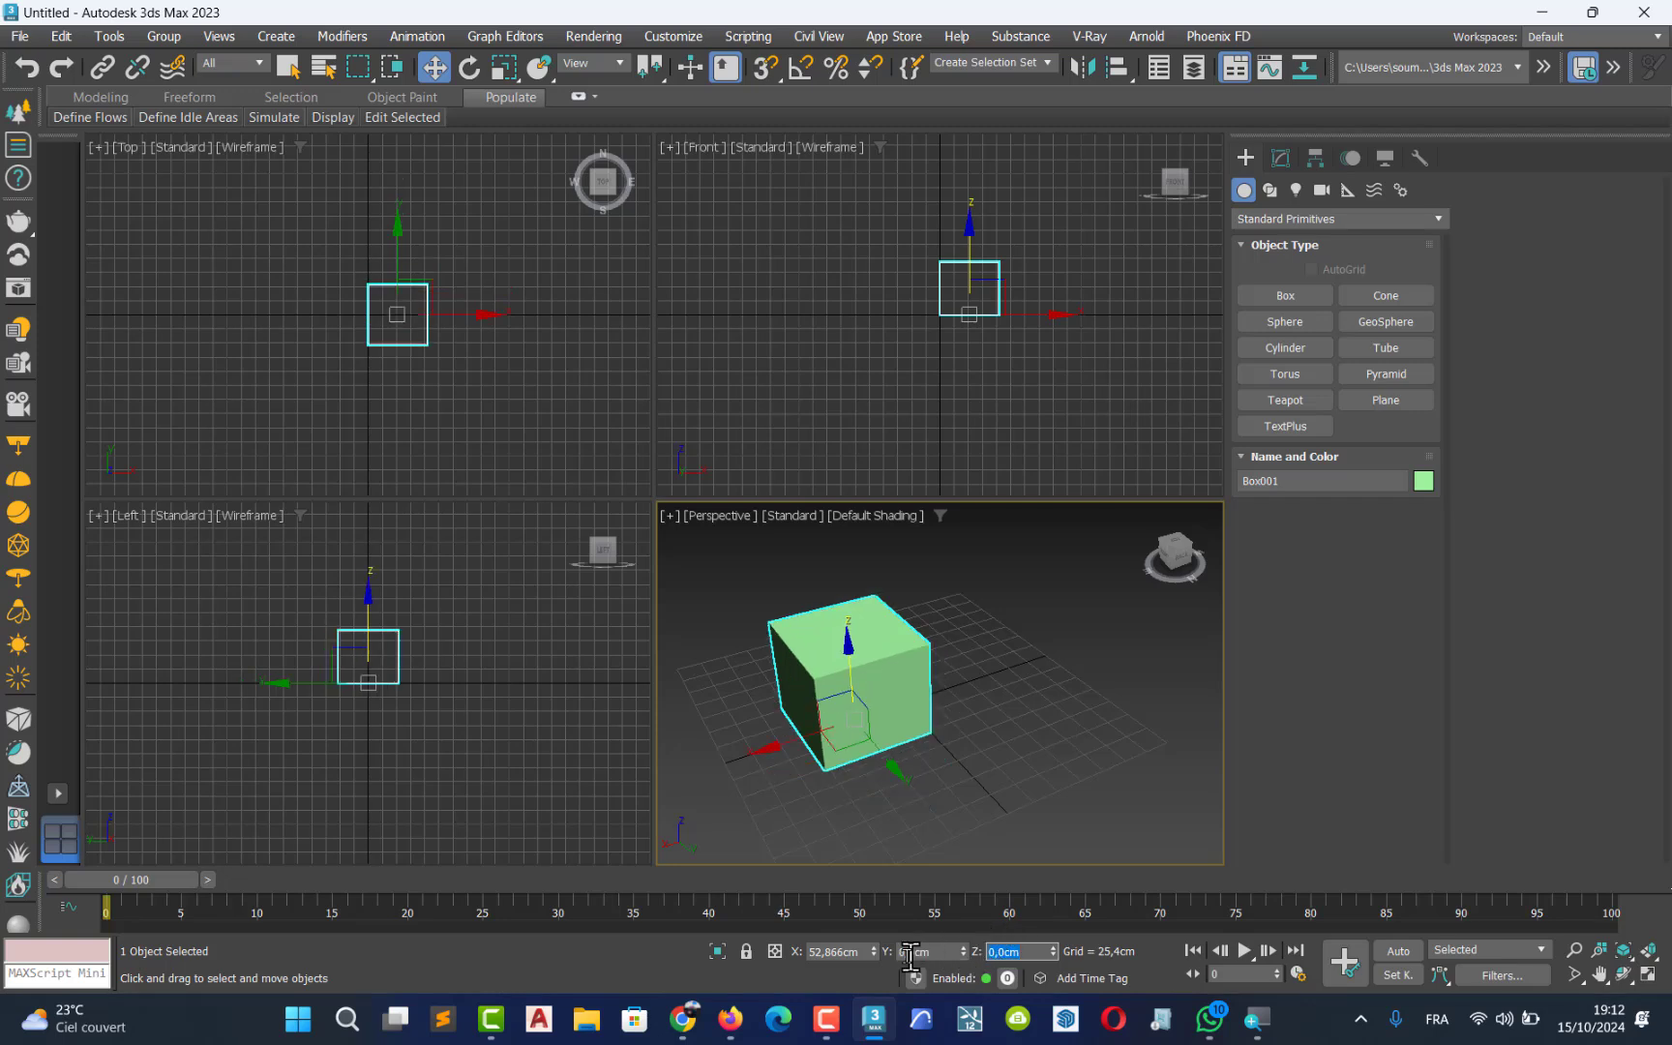
right_click(876, 951)
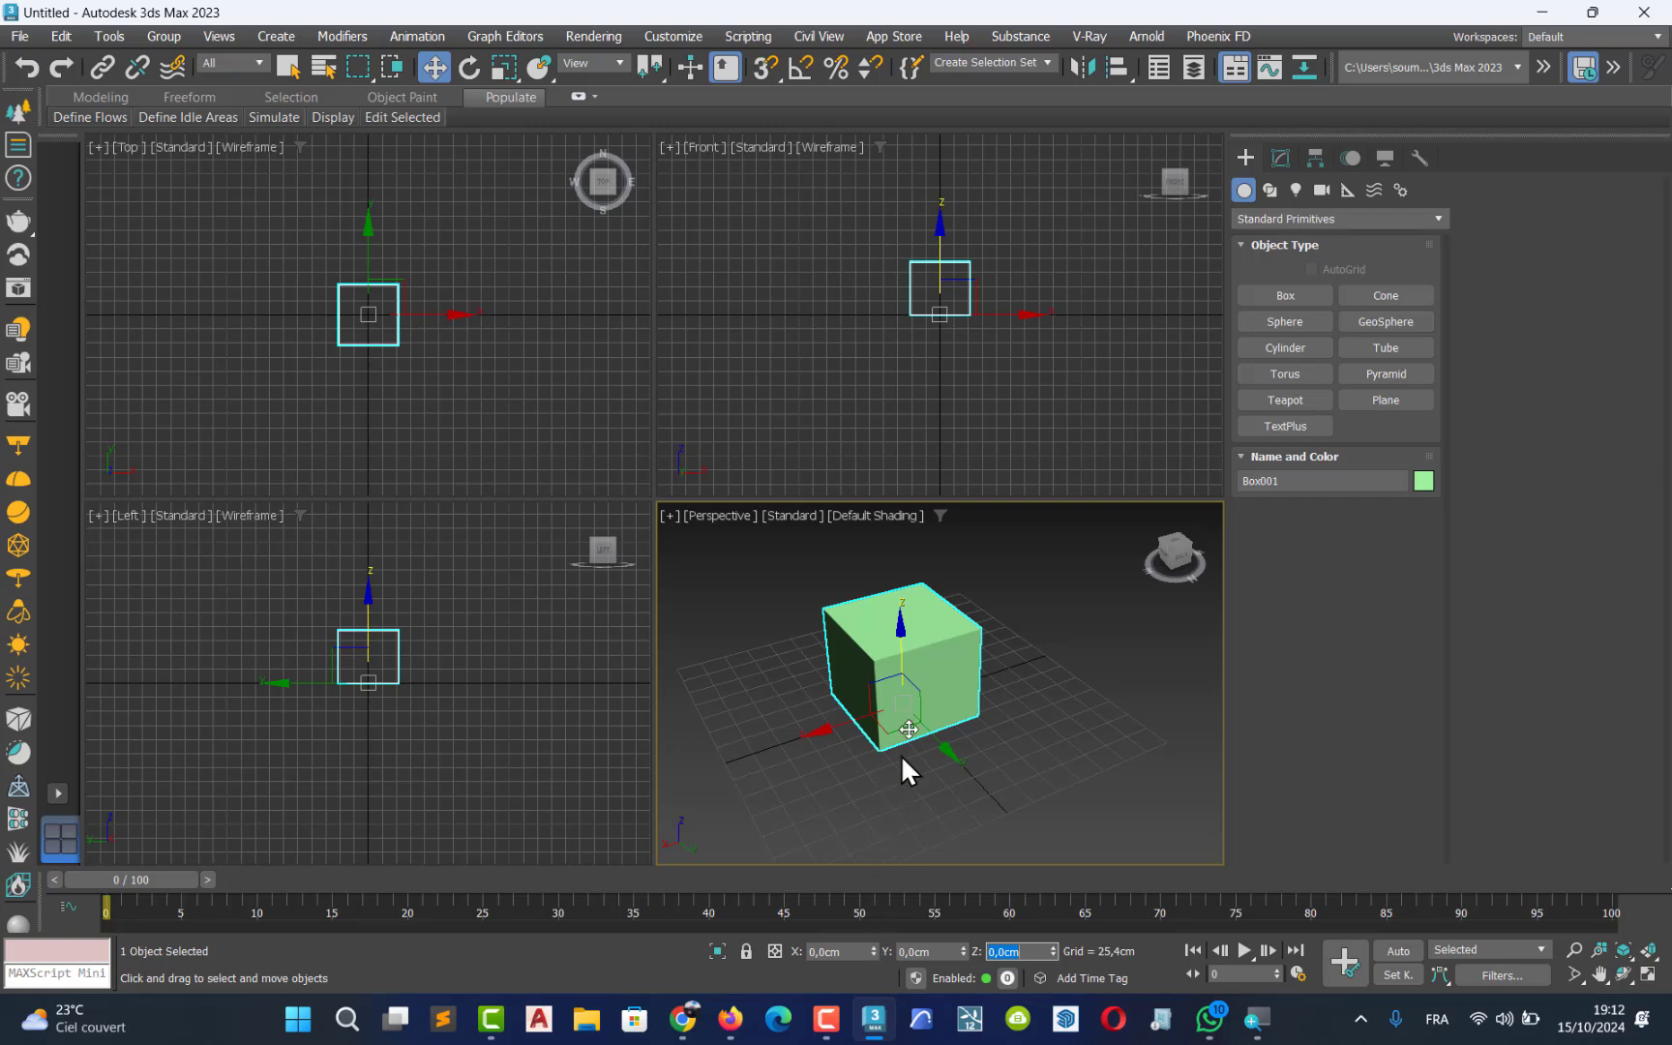
- Delete the green box from the scene
left_click(987, 718)
left_click(942, 677)
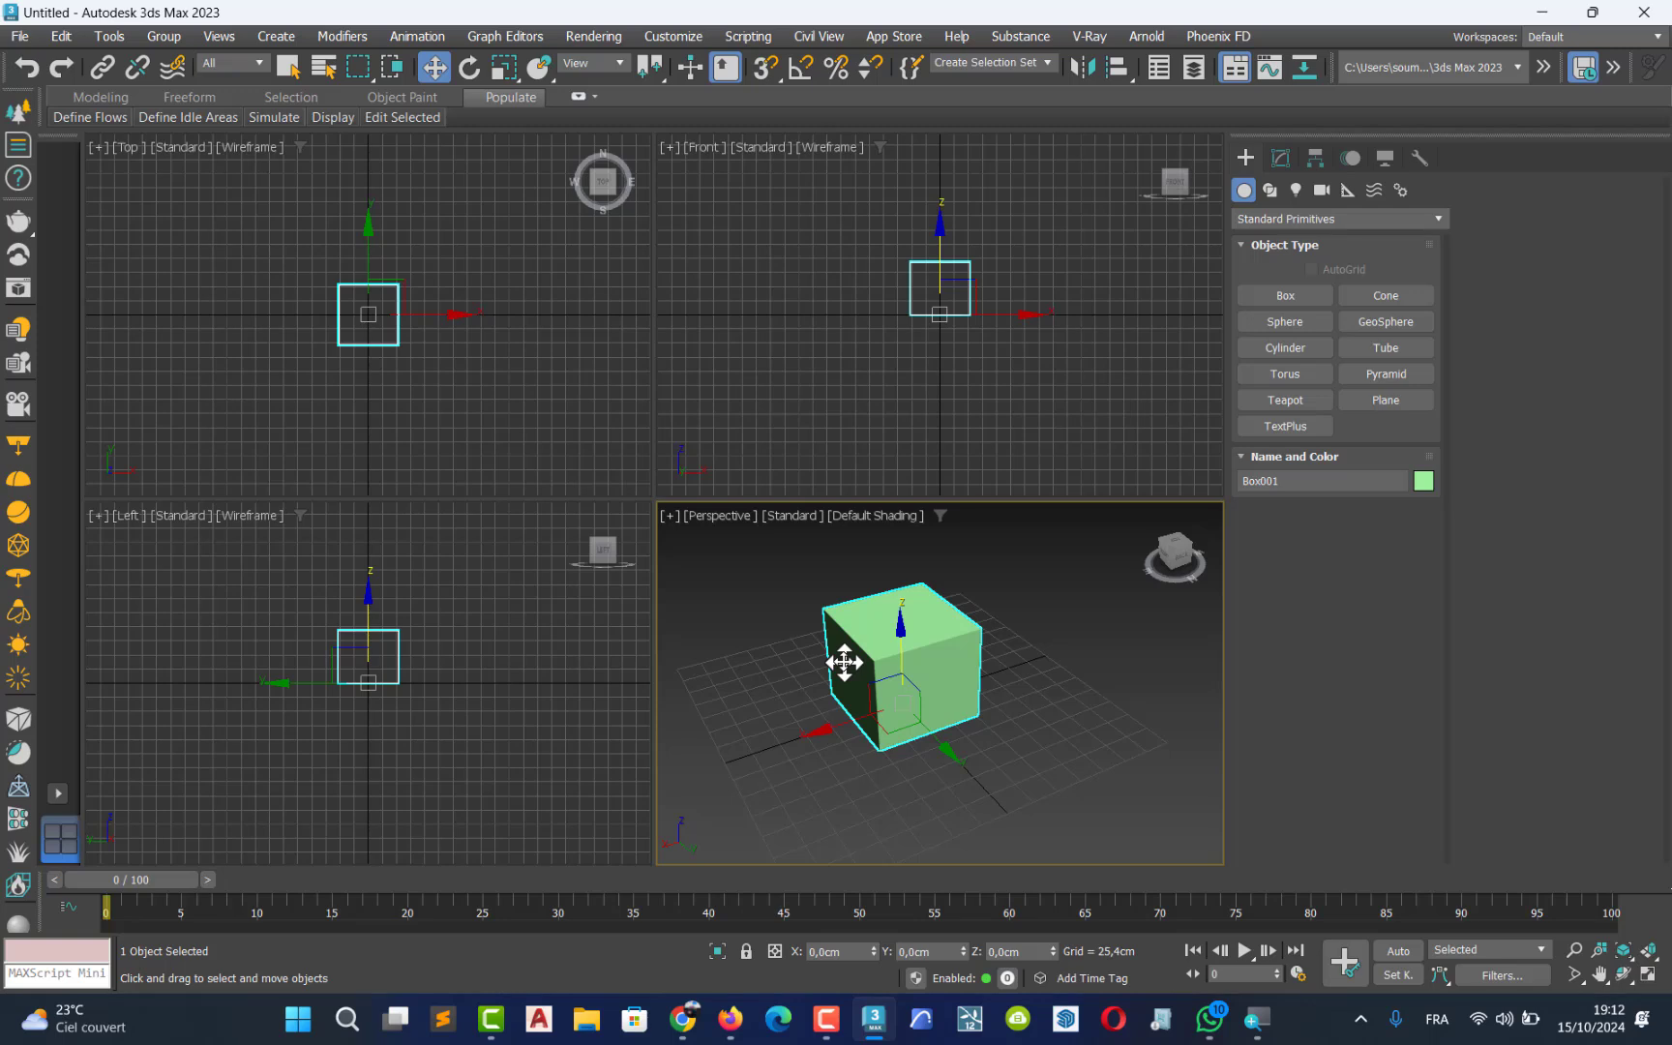
key("Delete")
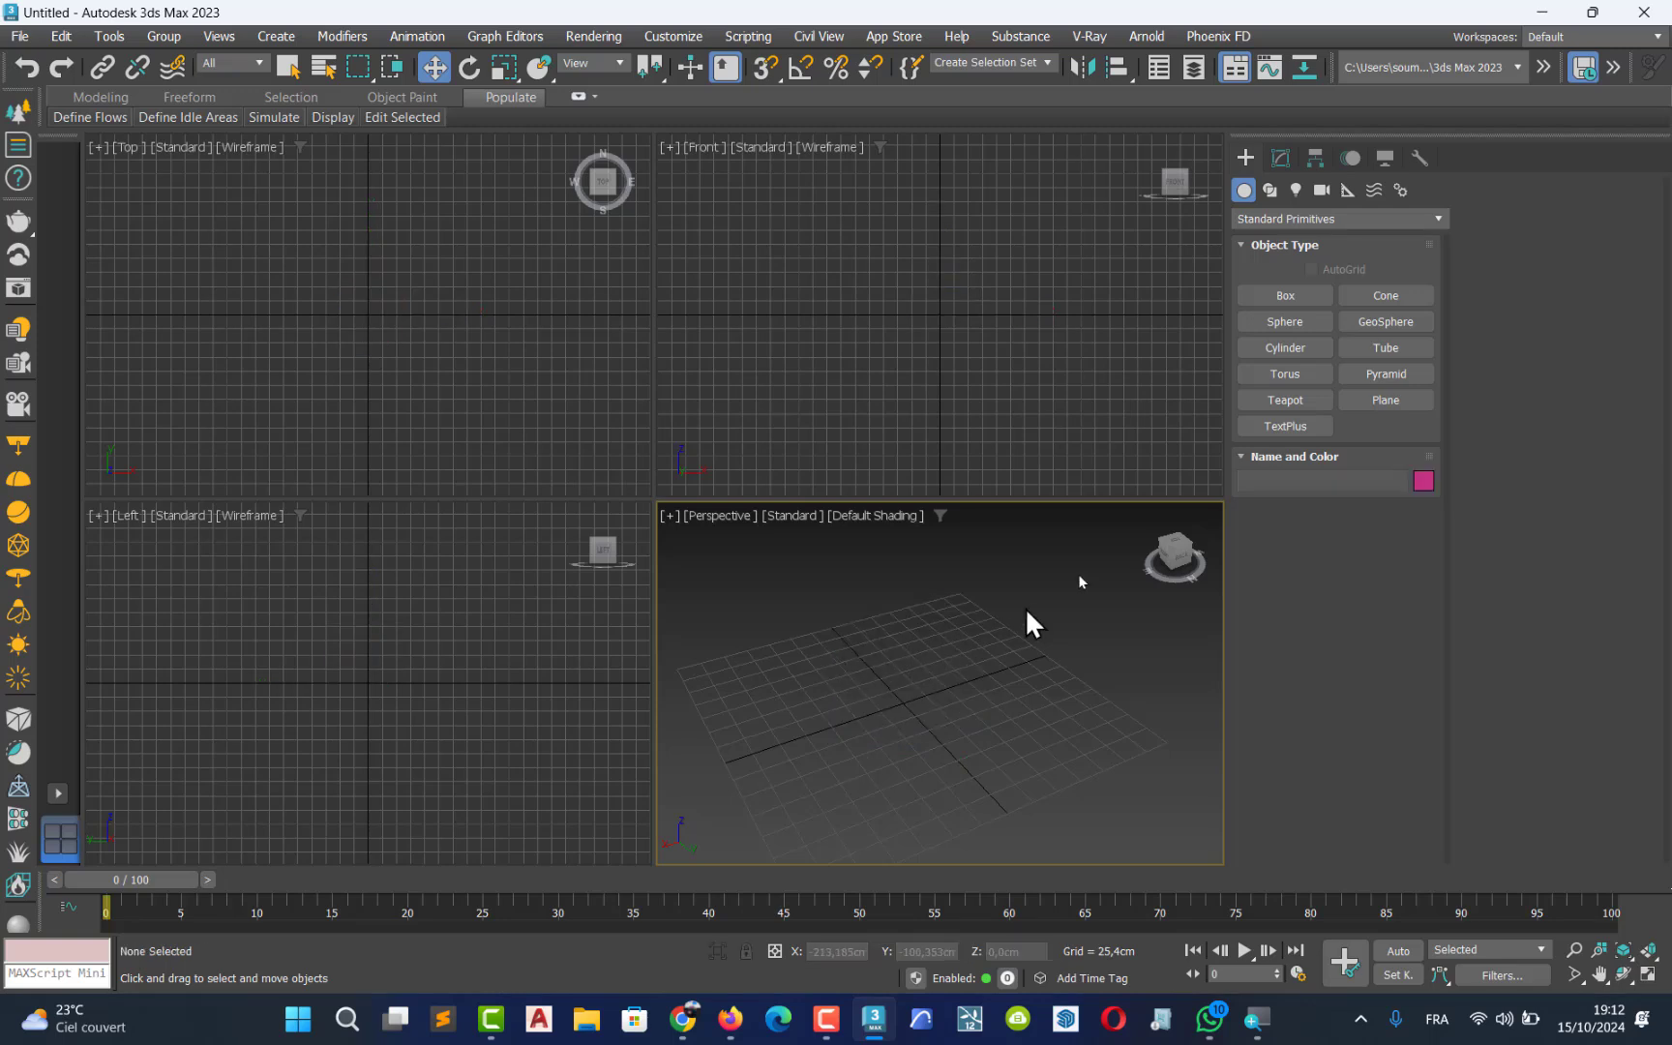
- Create a box at the origin from exact values: length 100 cm, width 20 cm and height 20 cm
left_click(1280, 291)
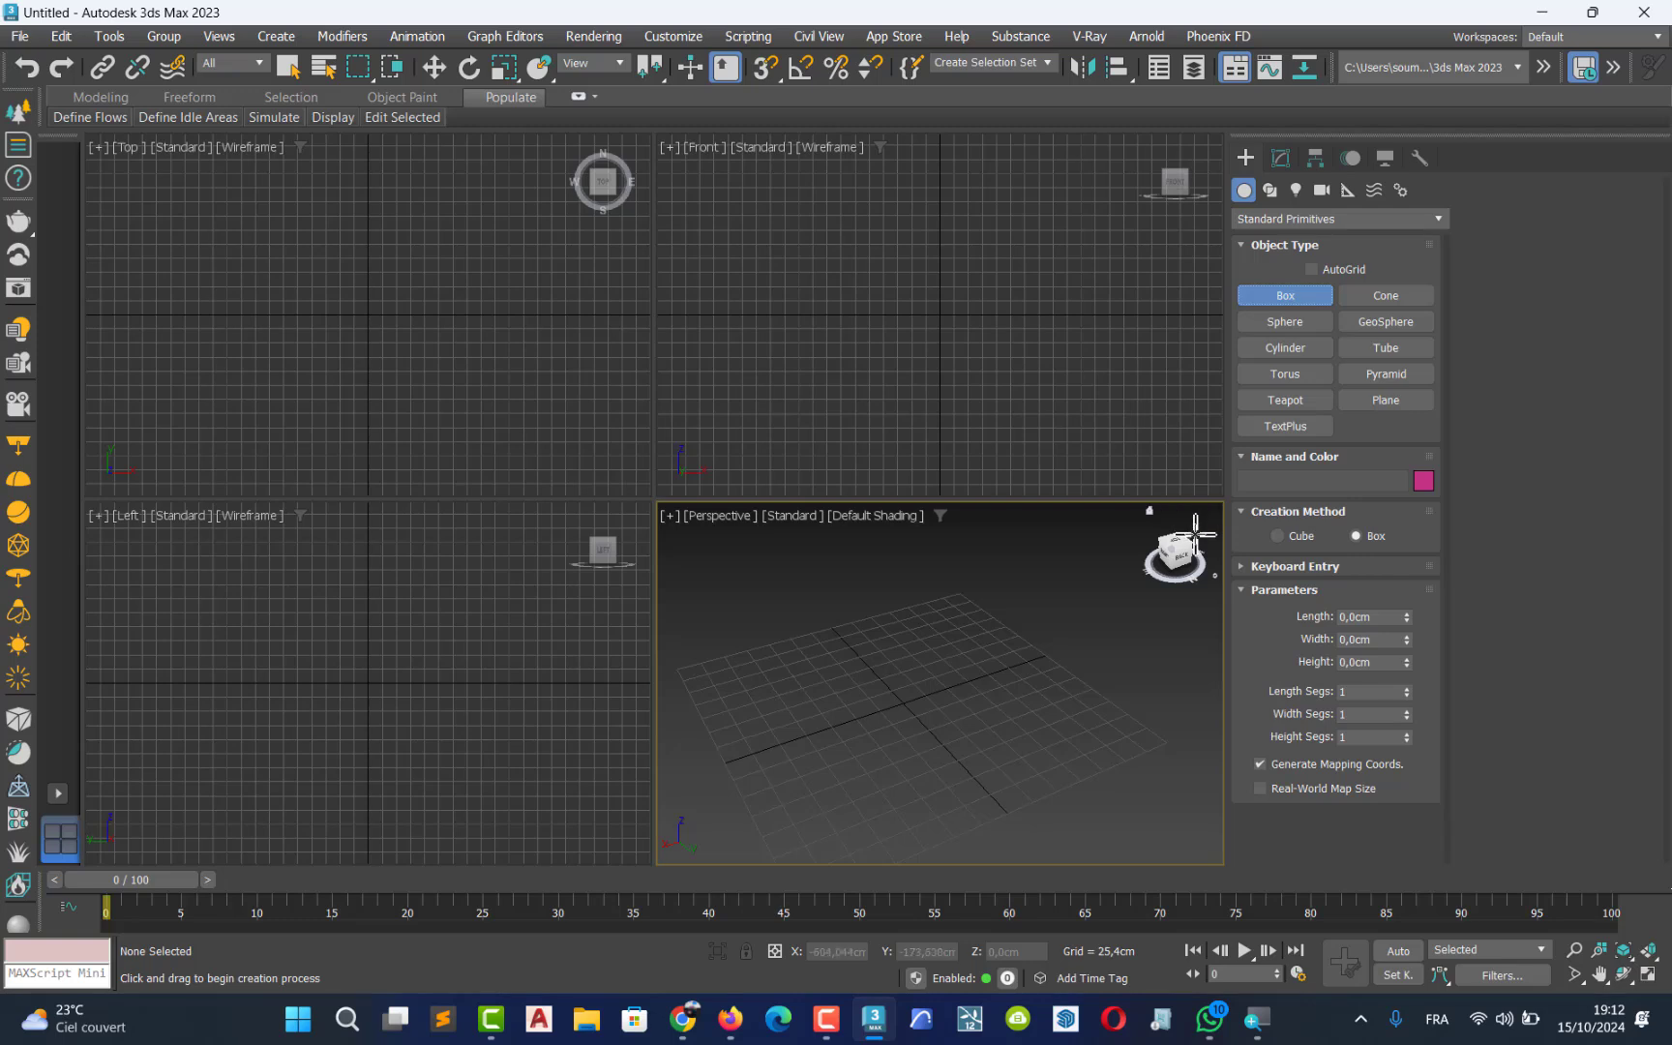
left_click(1284, 570)
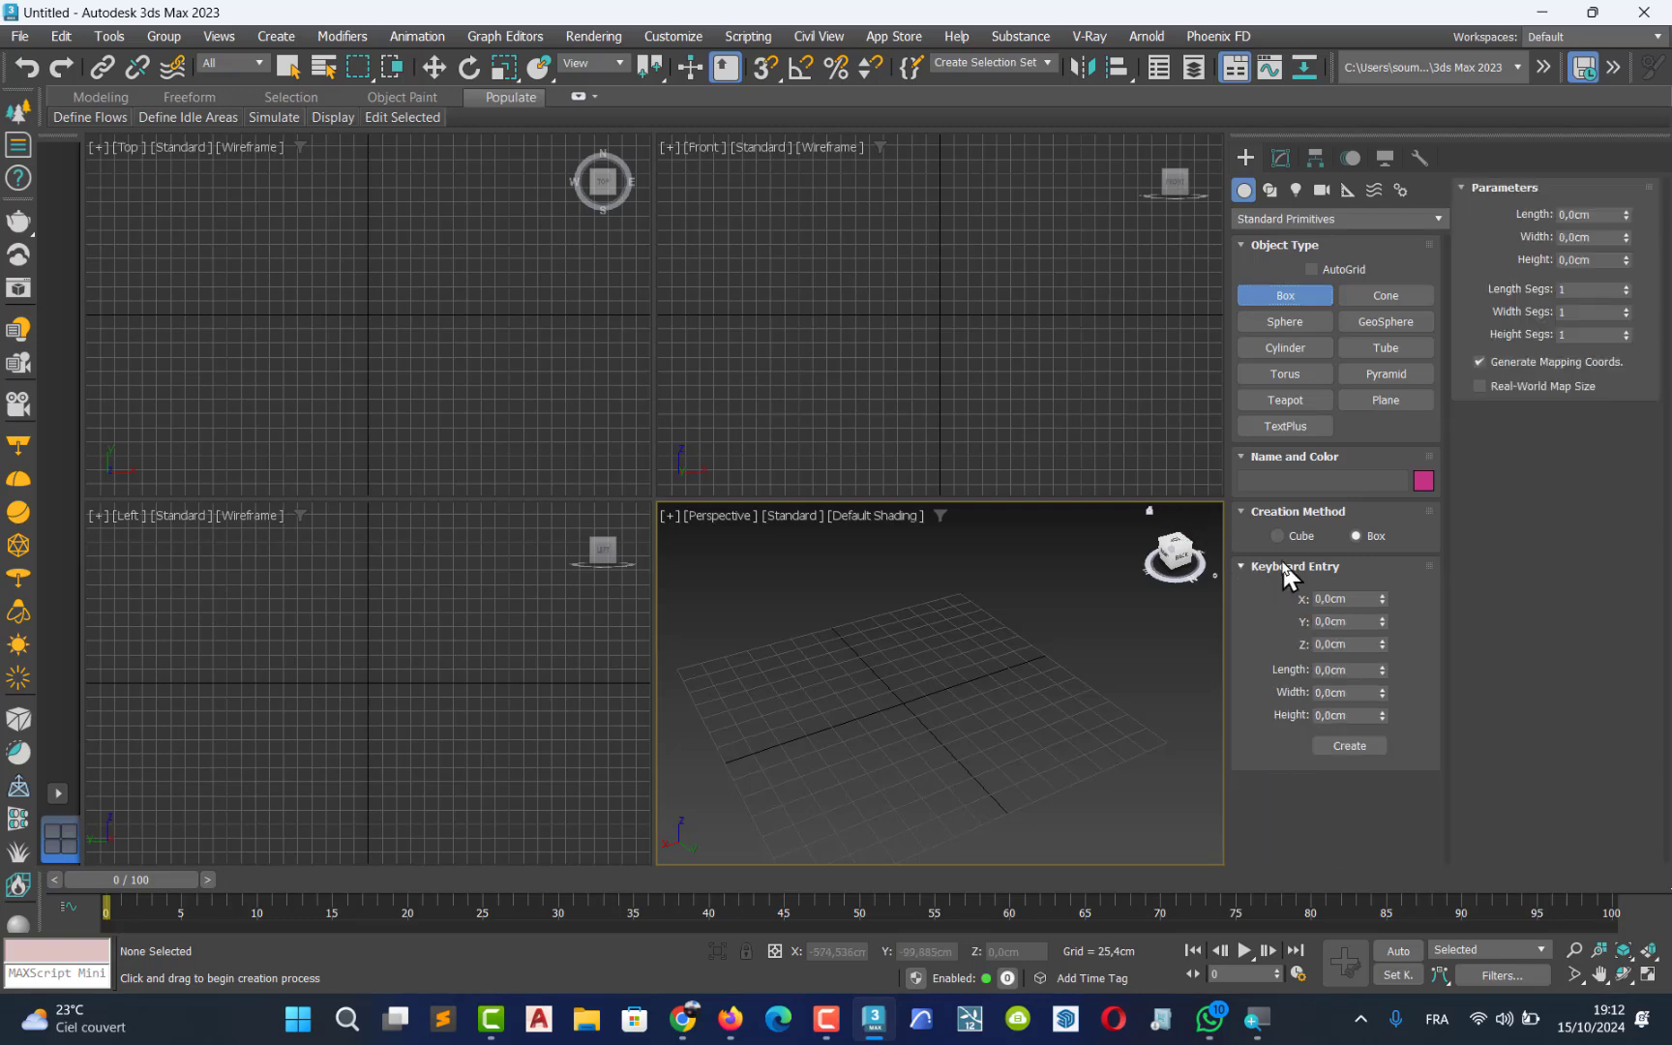
double_click(1343, 670)
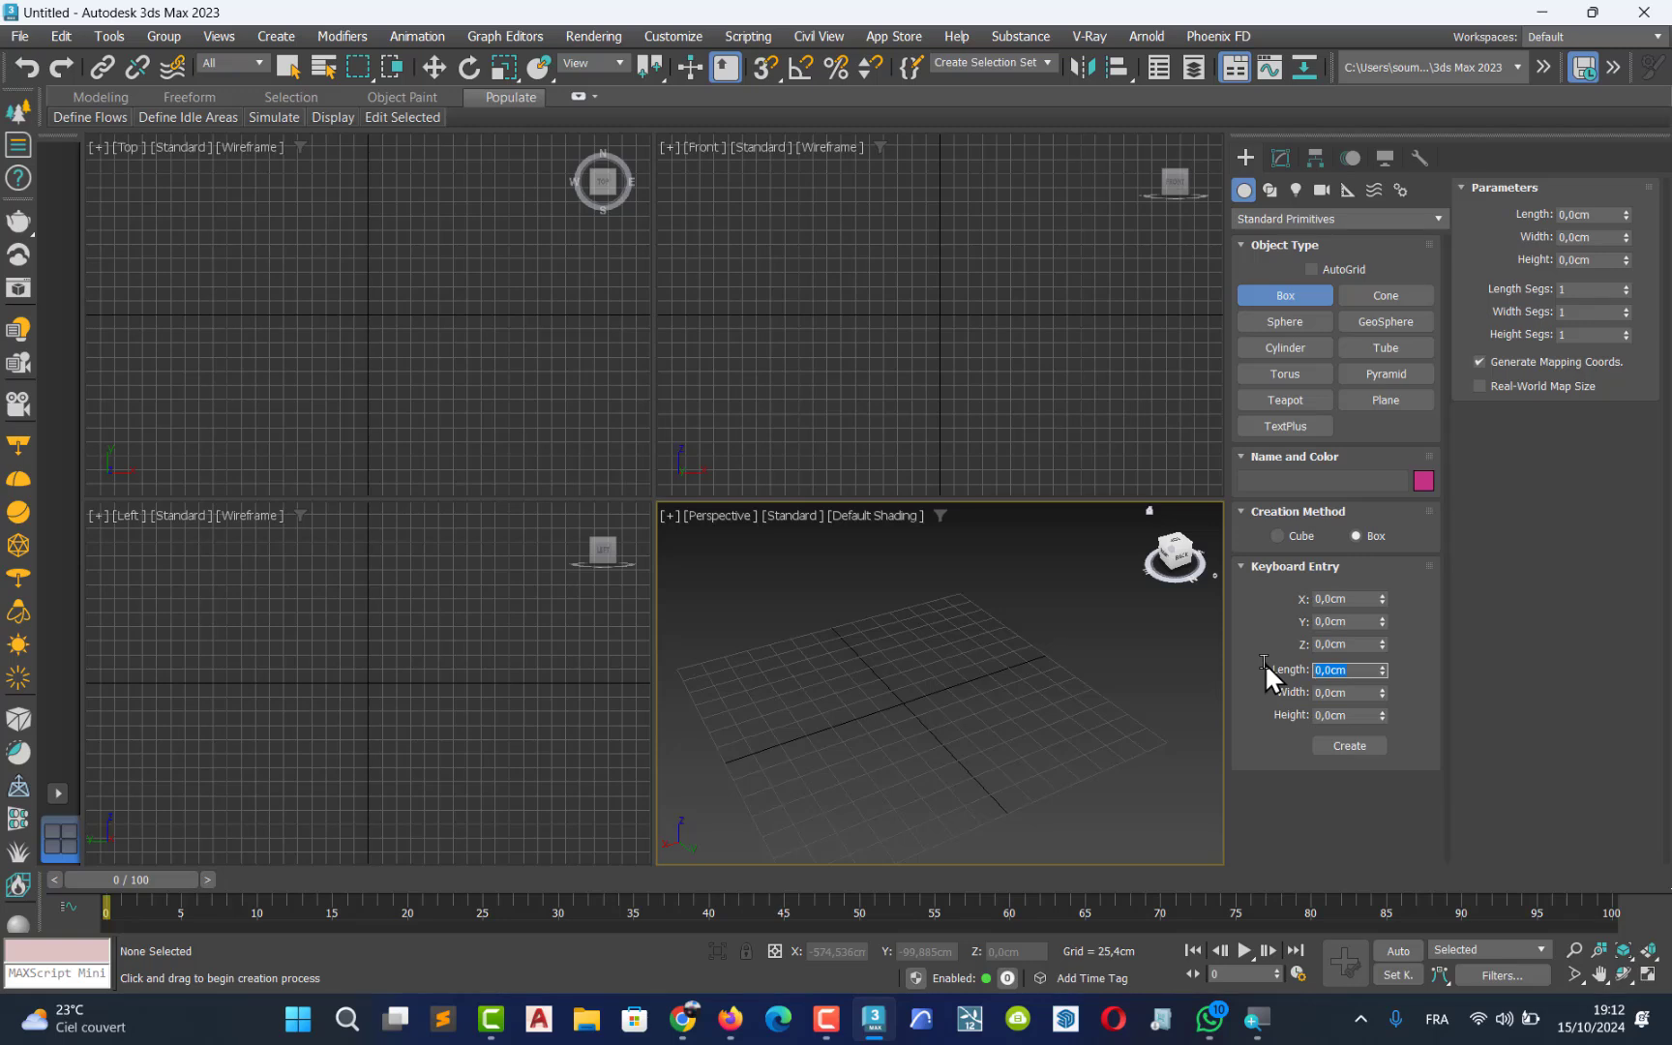
type("100")
key("Tab")
type("2")
key("Tab")
type("20")
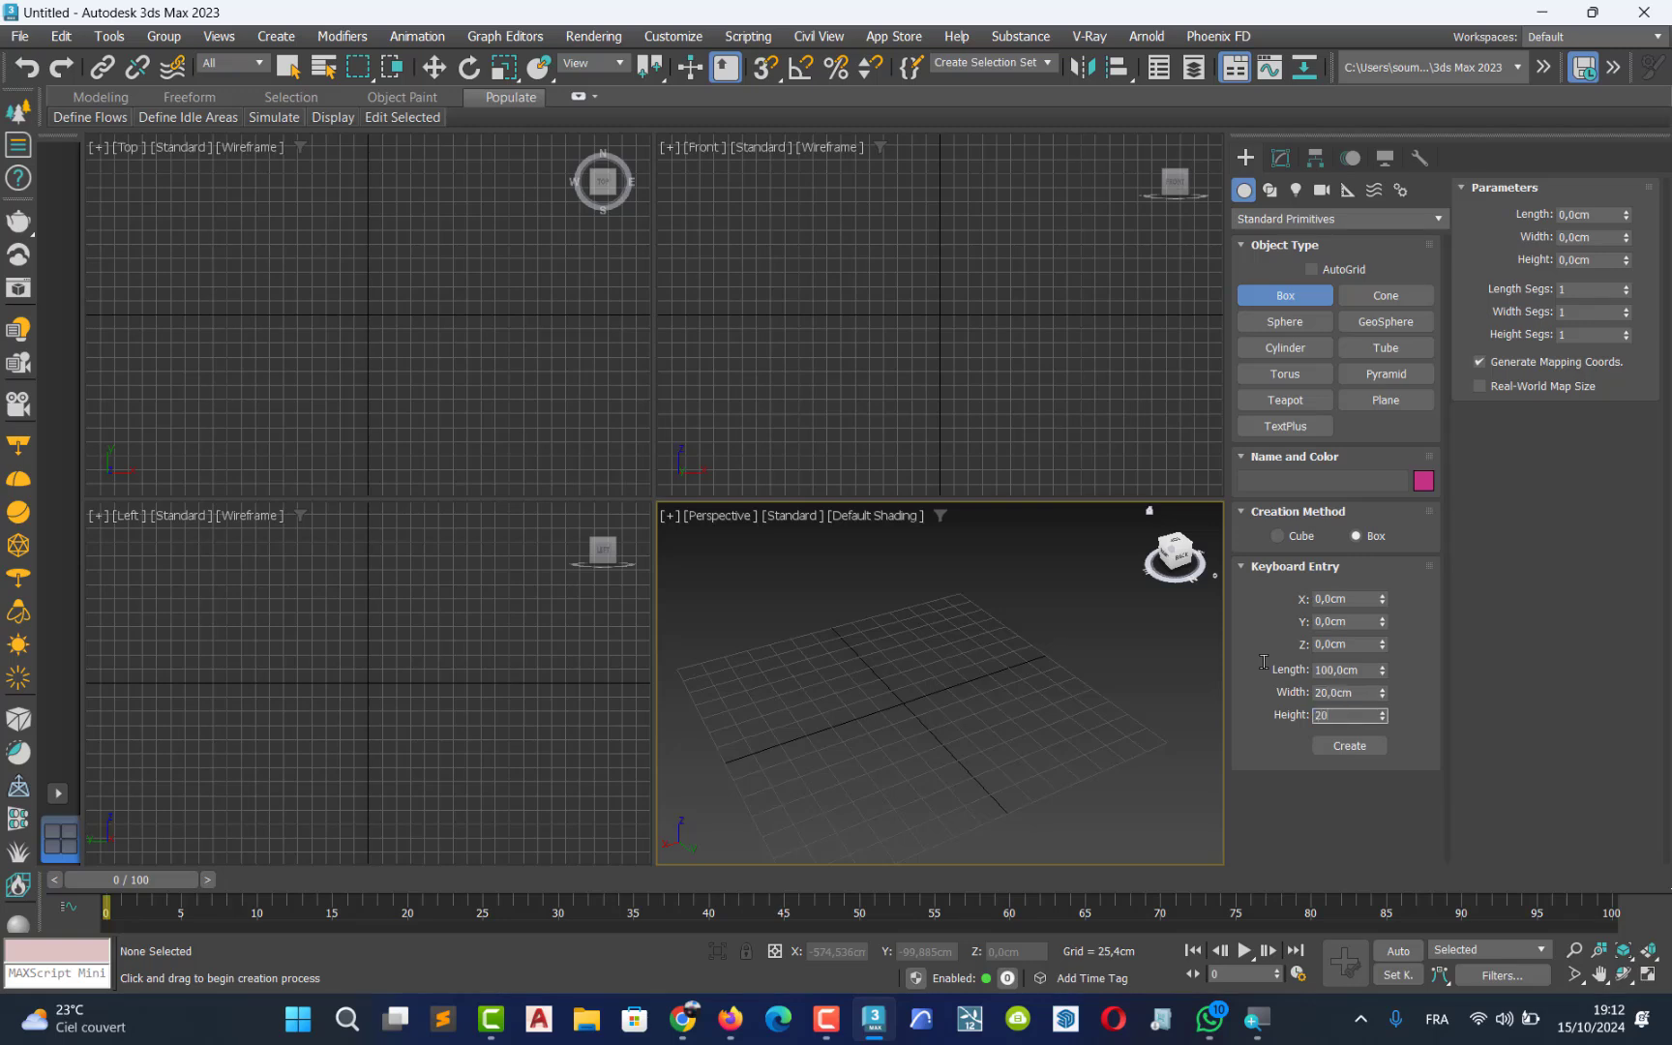
left_click(1348, 747)
middle_click_drag(924, 727, 966, 755)
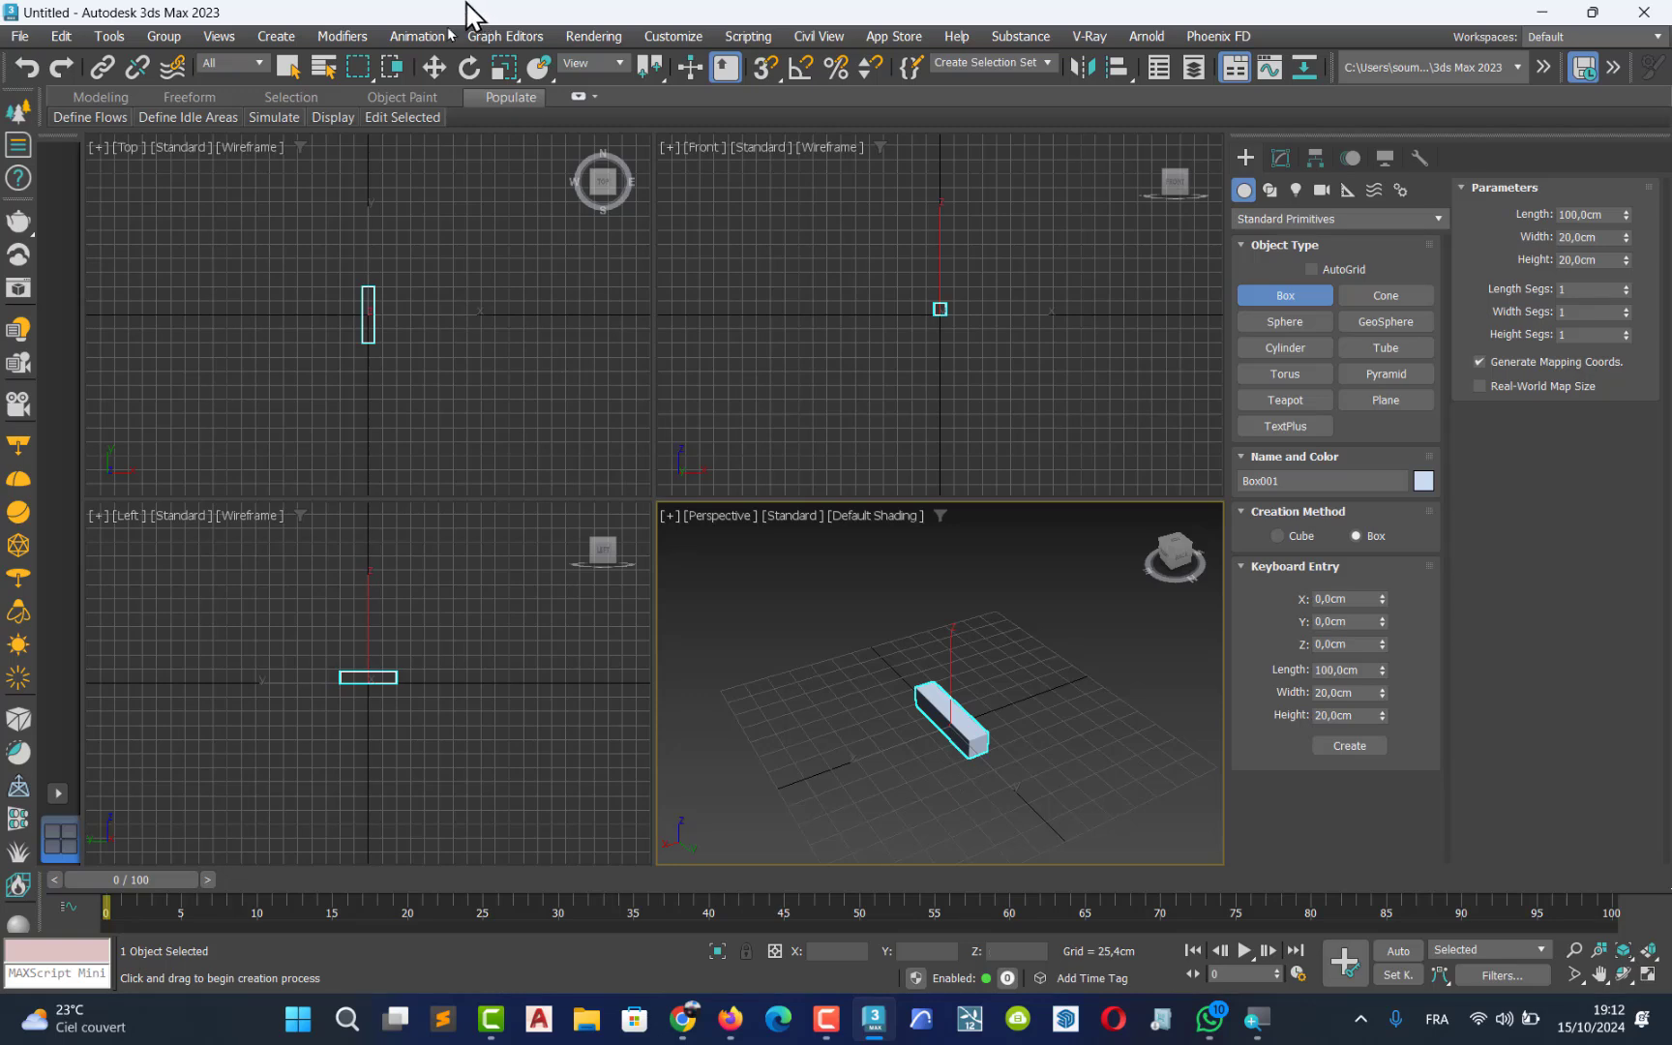
left_click(433, 67)
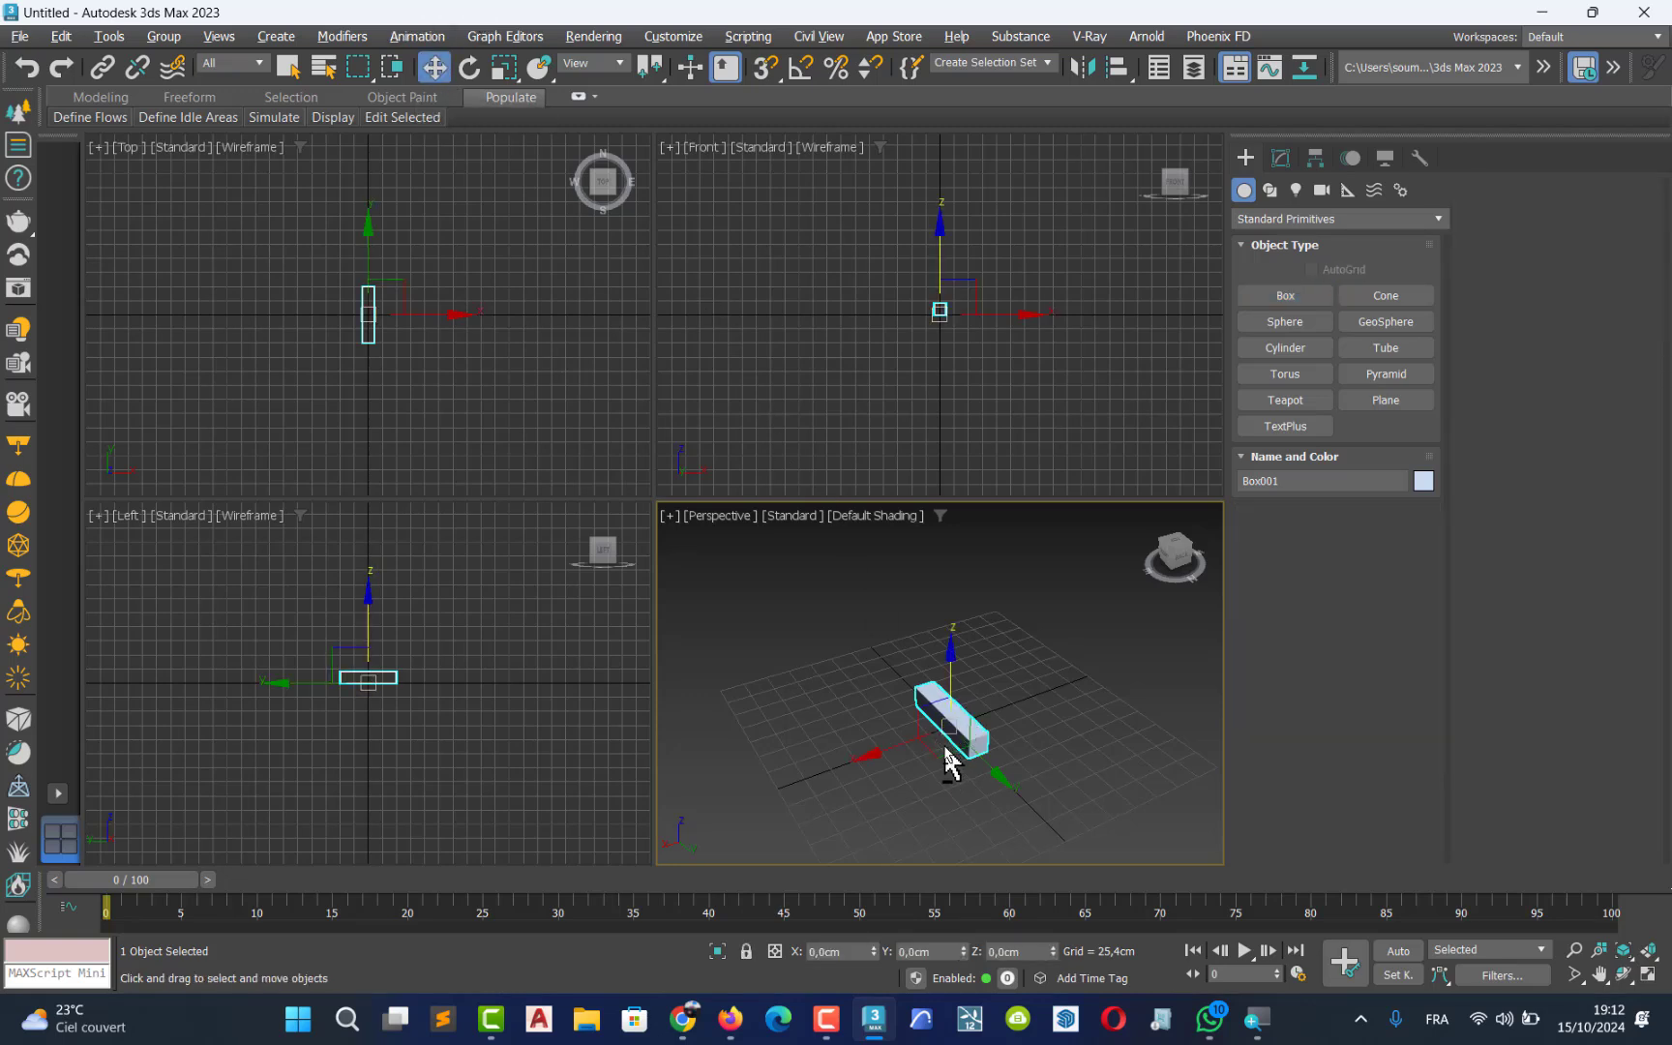
middle_click_drag(948, 762, 1131, 731, "alt")
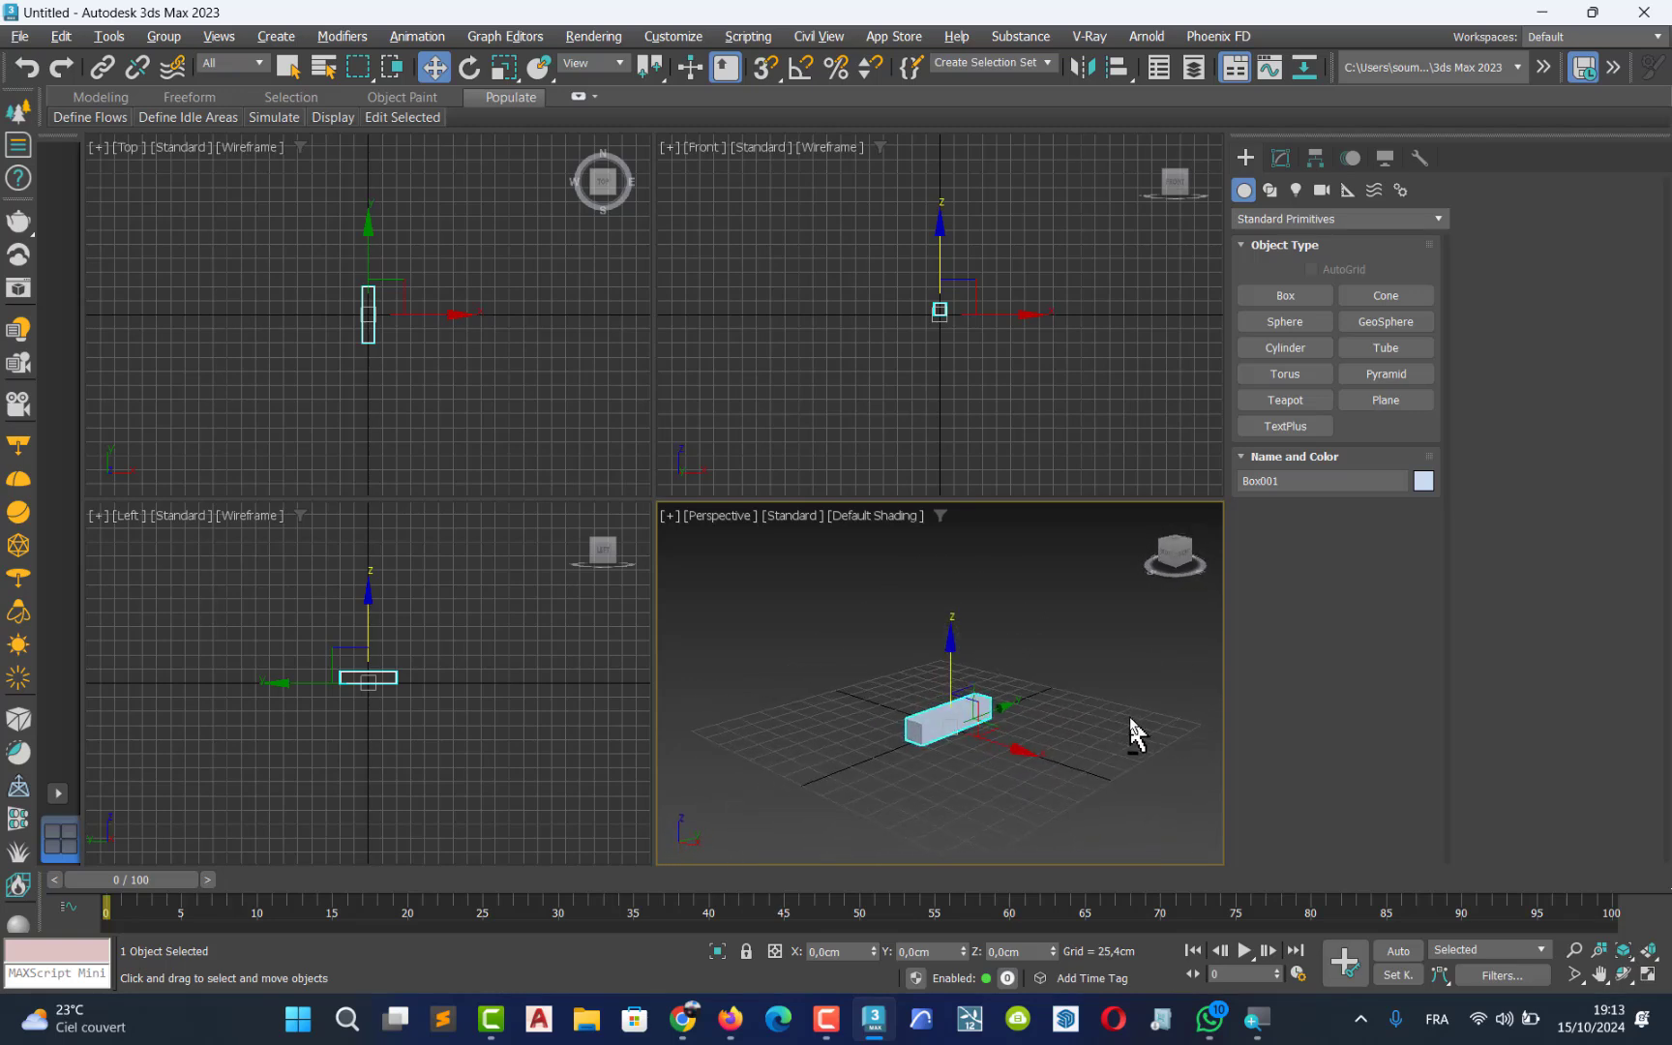
scroll(969, 736, "up", 3)
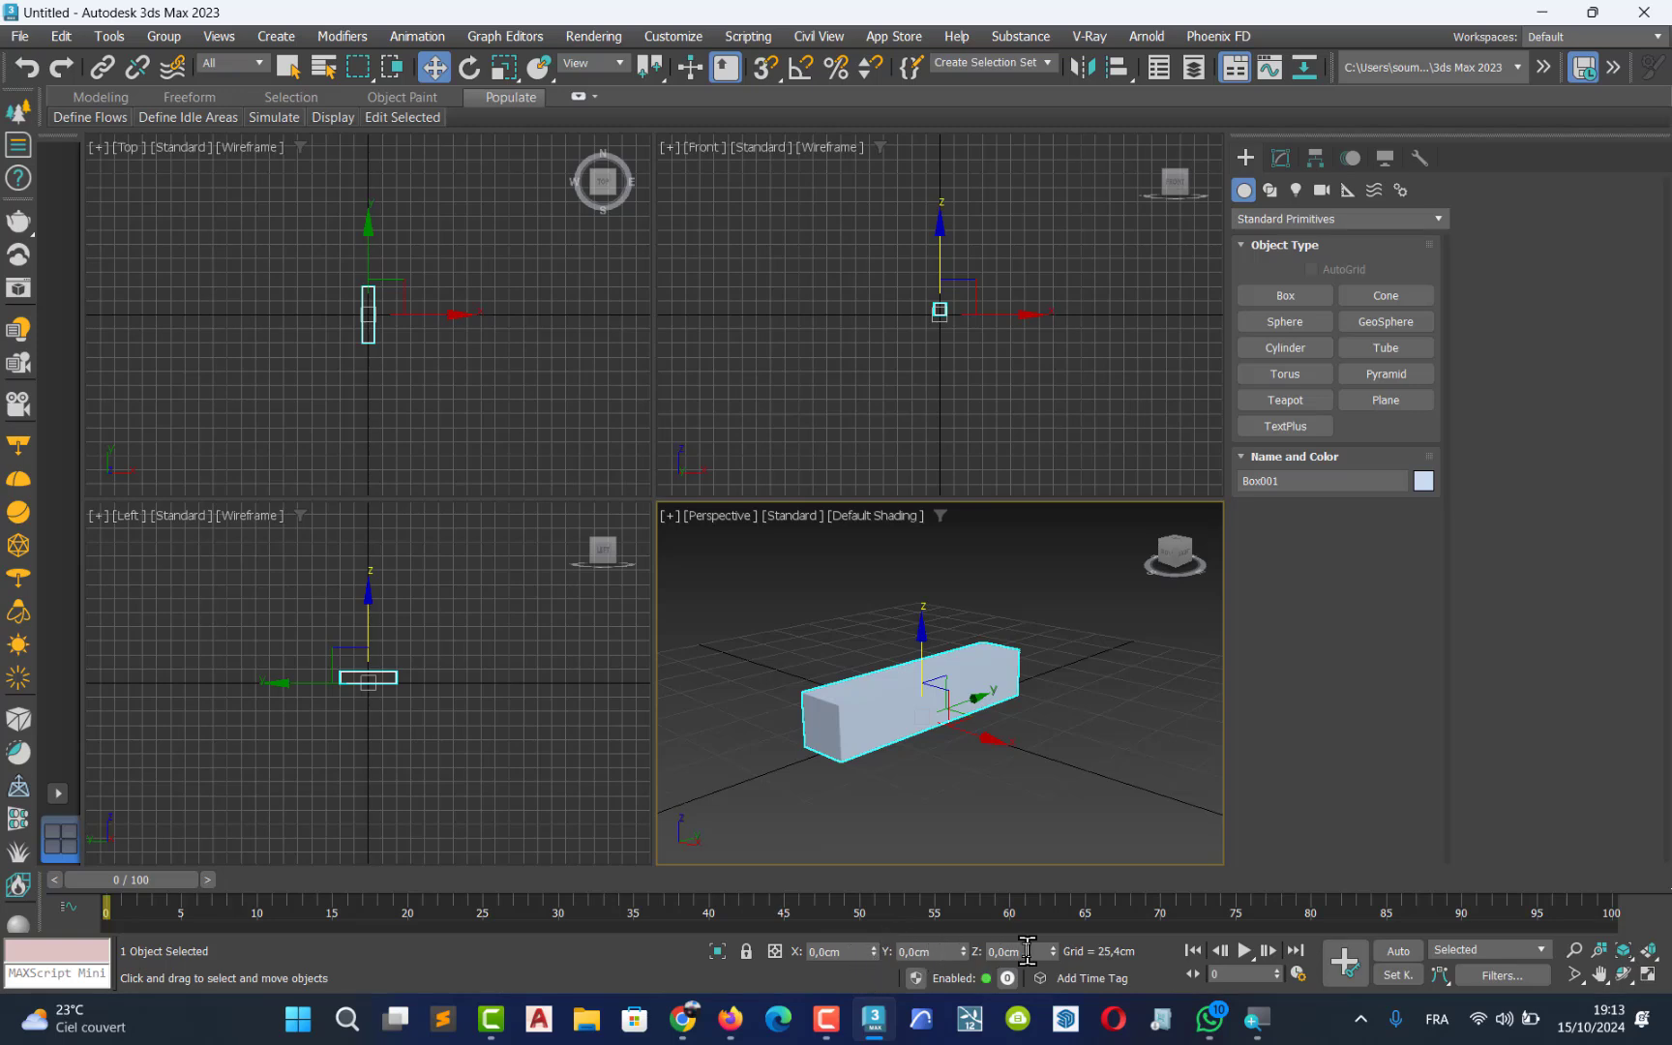
left_click(1284, 296)
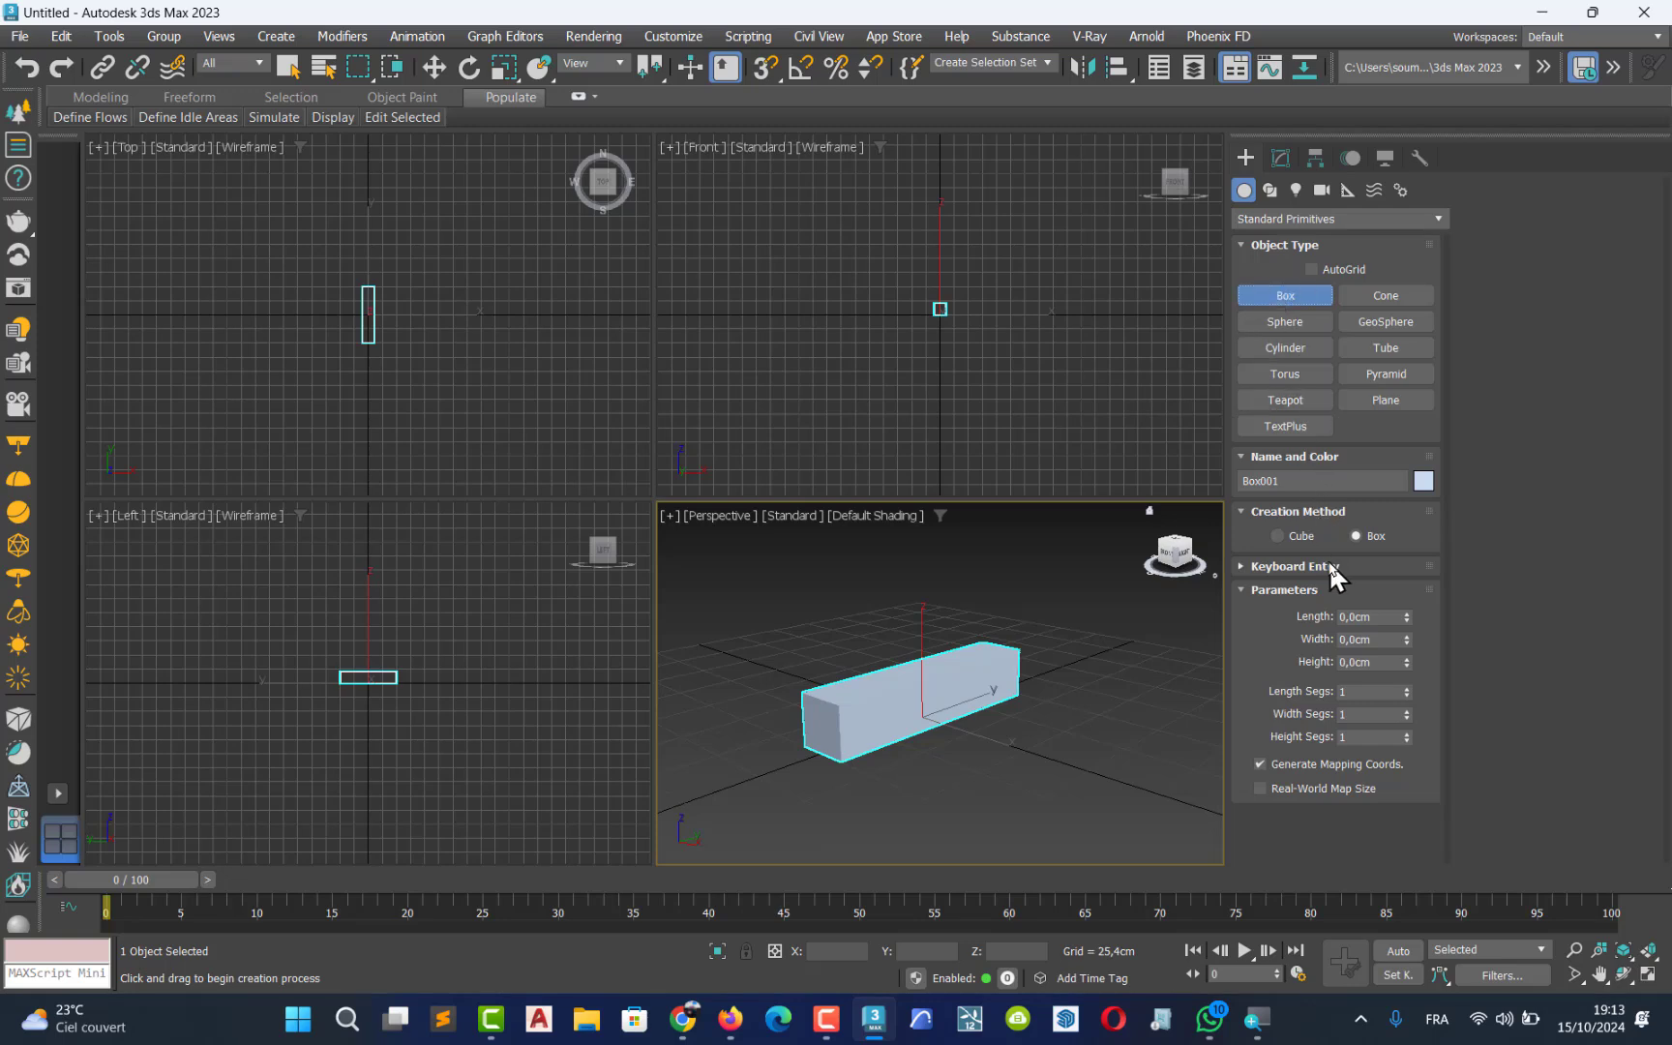
left_click(1331, 566)
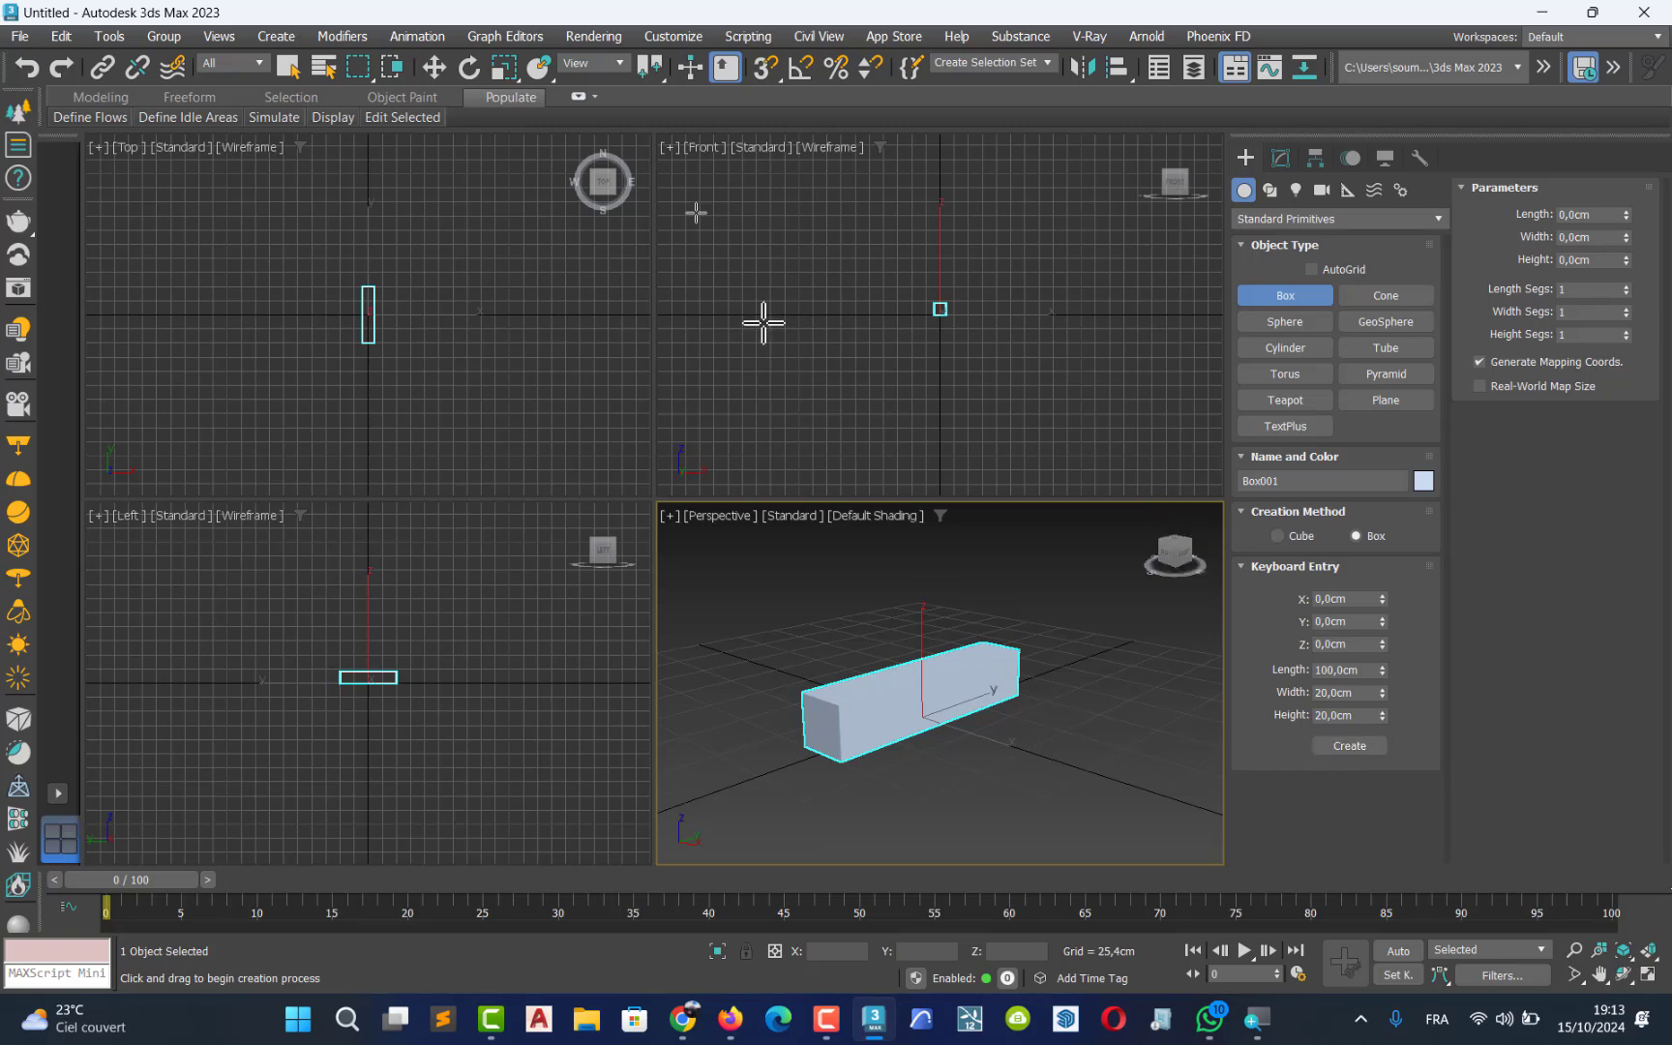
left_click(426, 68)
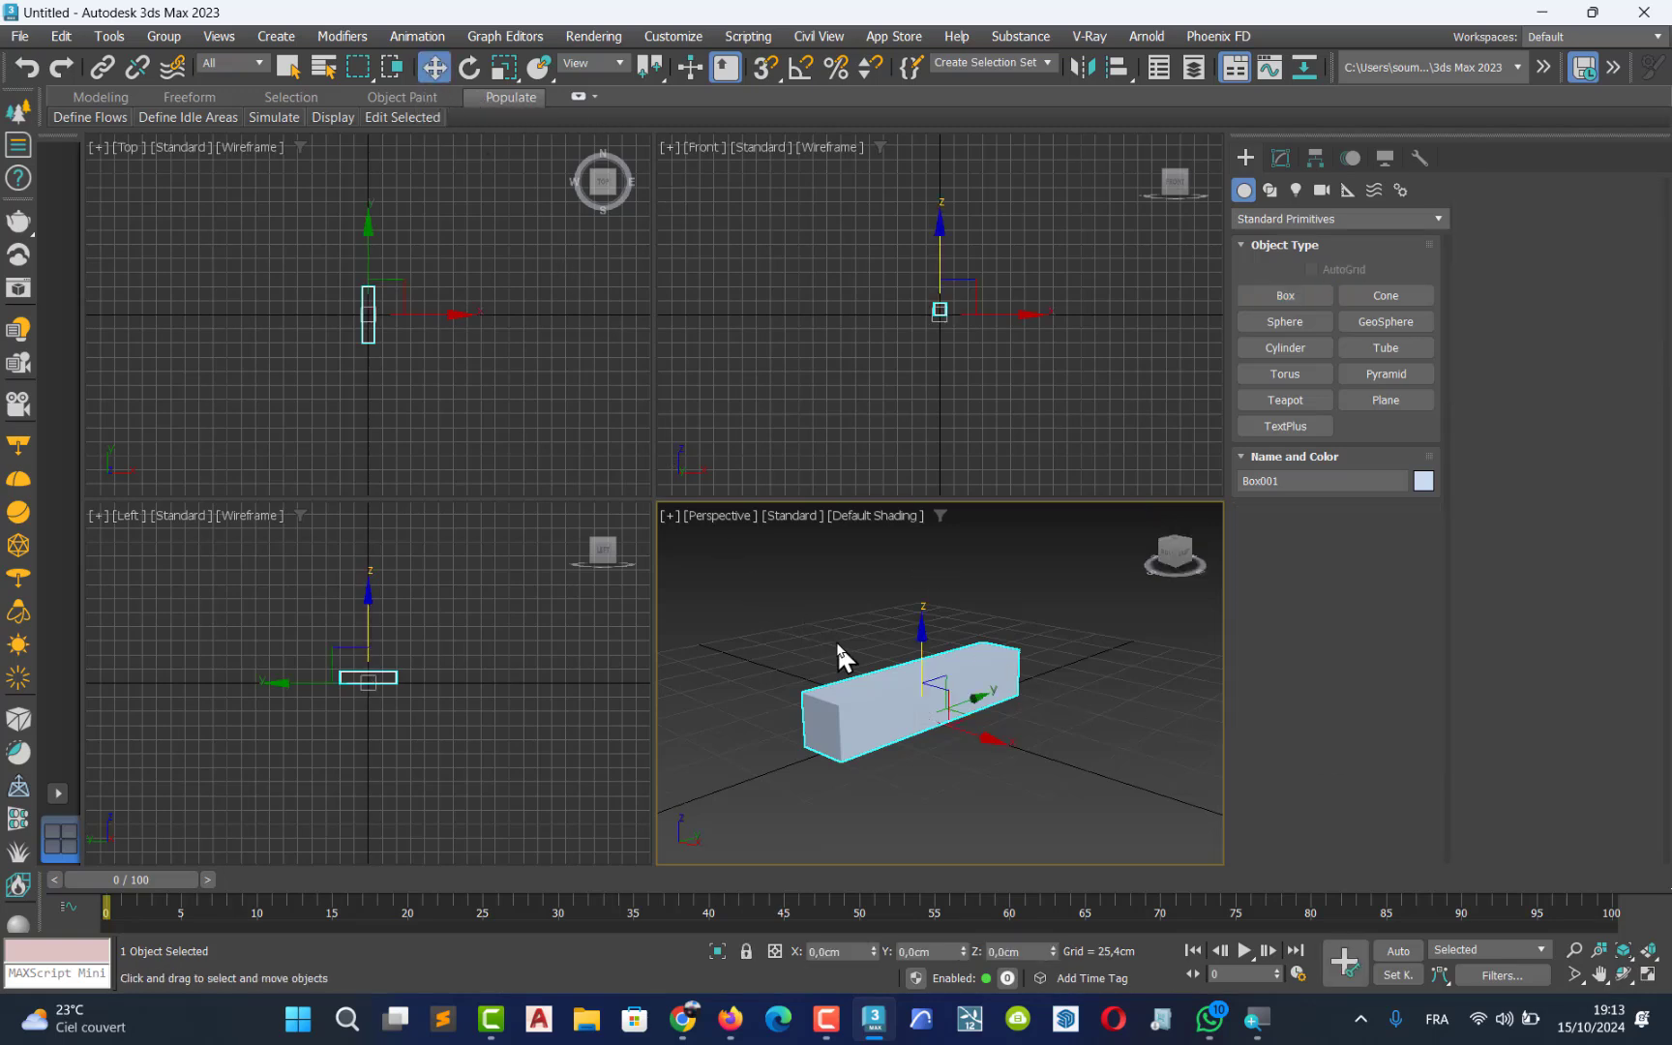
- Maximize the perspective viewport and frame the box close up at an angle
mouse_move(838, 644)
middle_mouse_down("alt")
mouse_move(784, 661)
mouse_move(882, 685)
mouse_move(837, 648)
middle_mouse_up("alt")
key("alt+w")
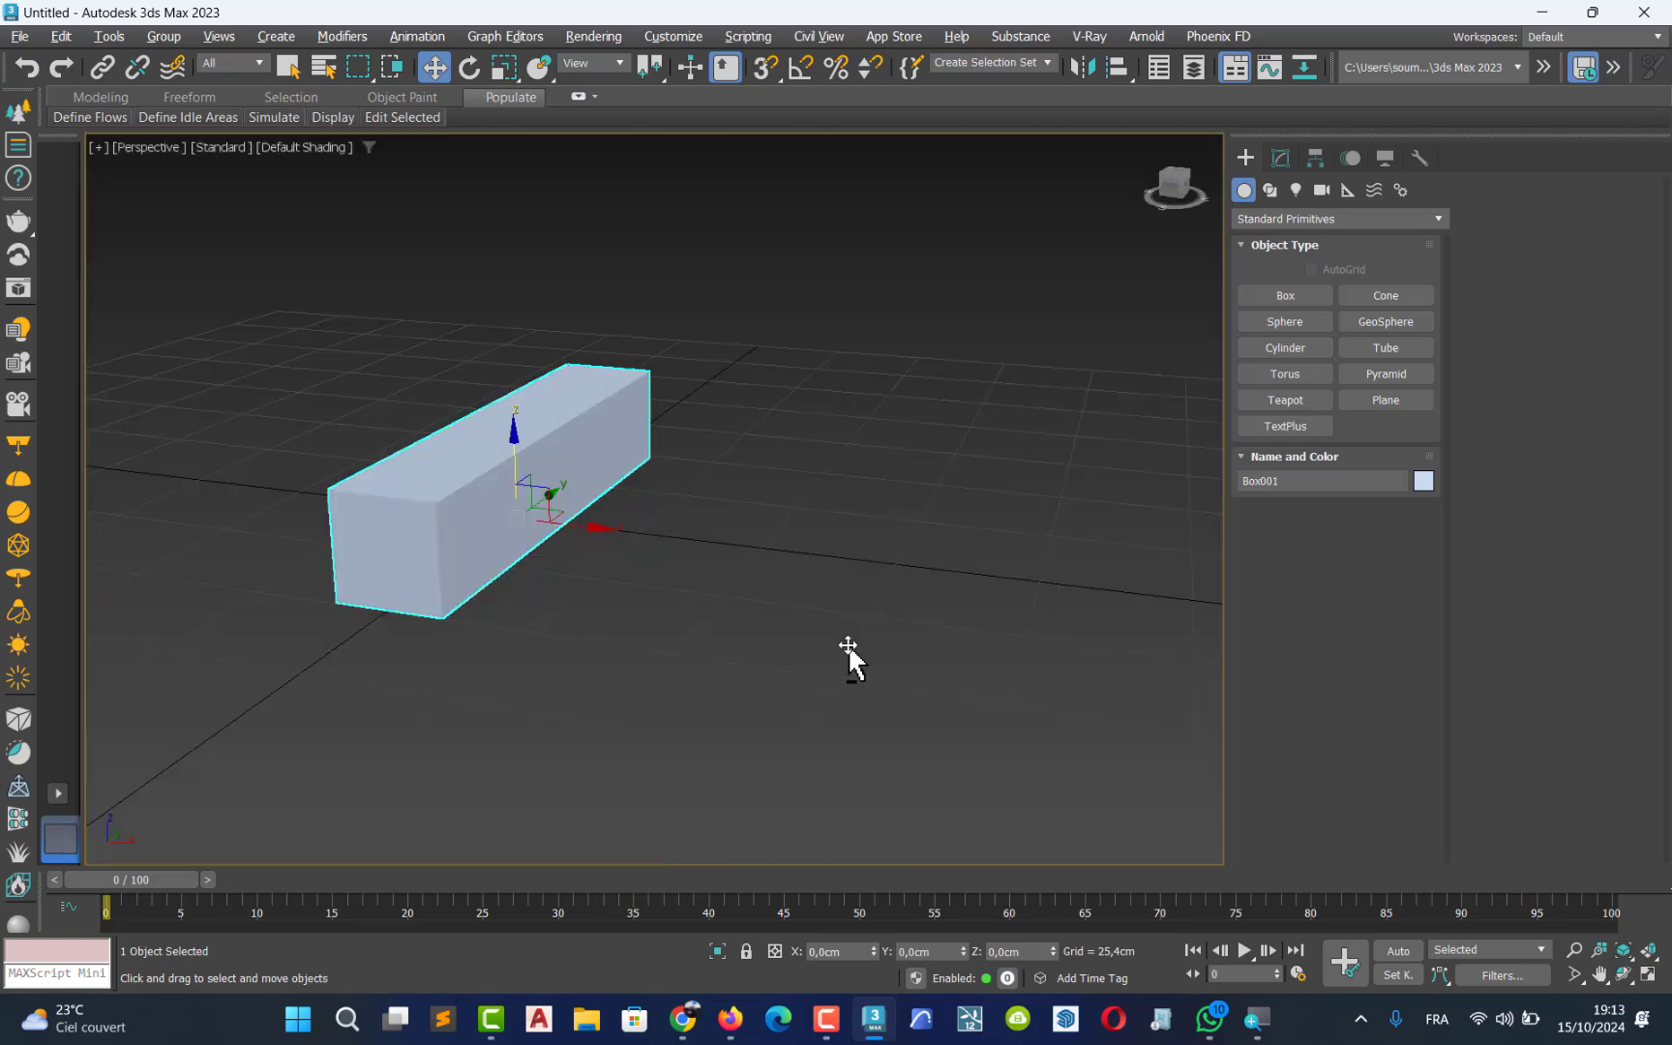
middle_click_drag(554, 498, 743, 586)
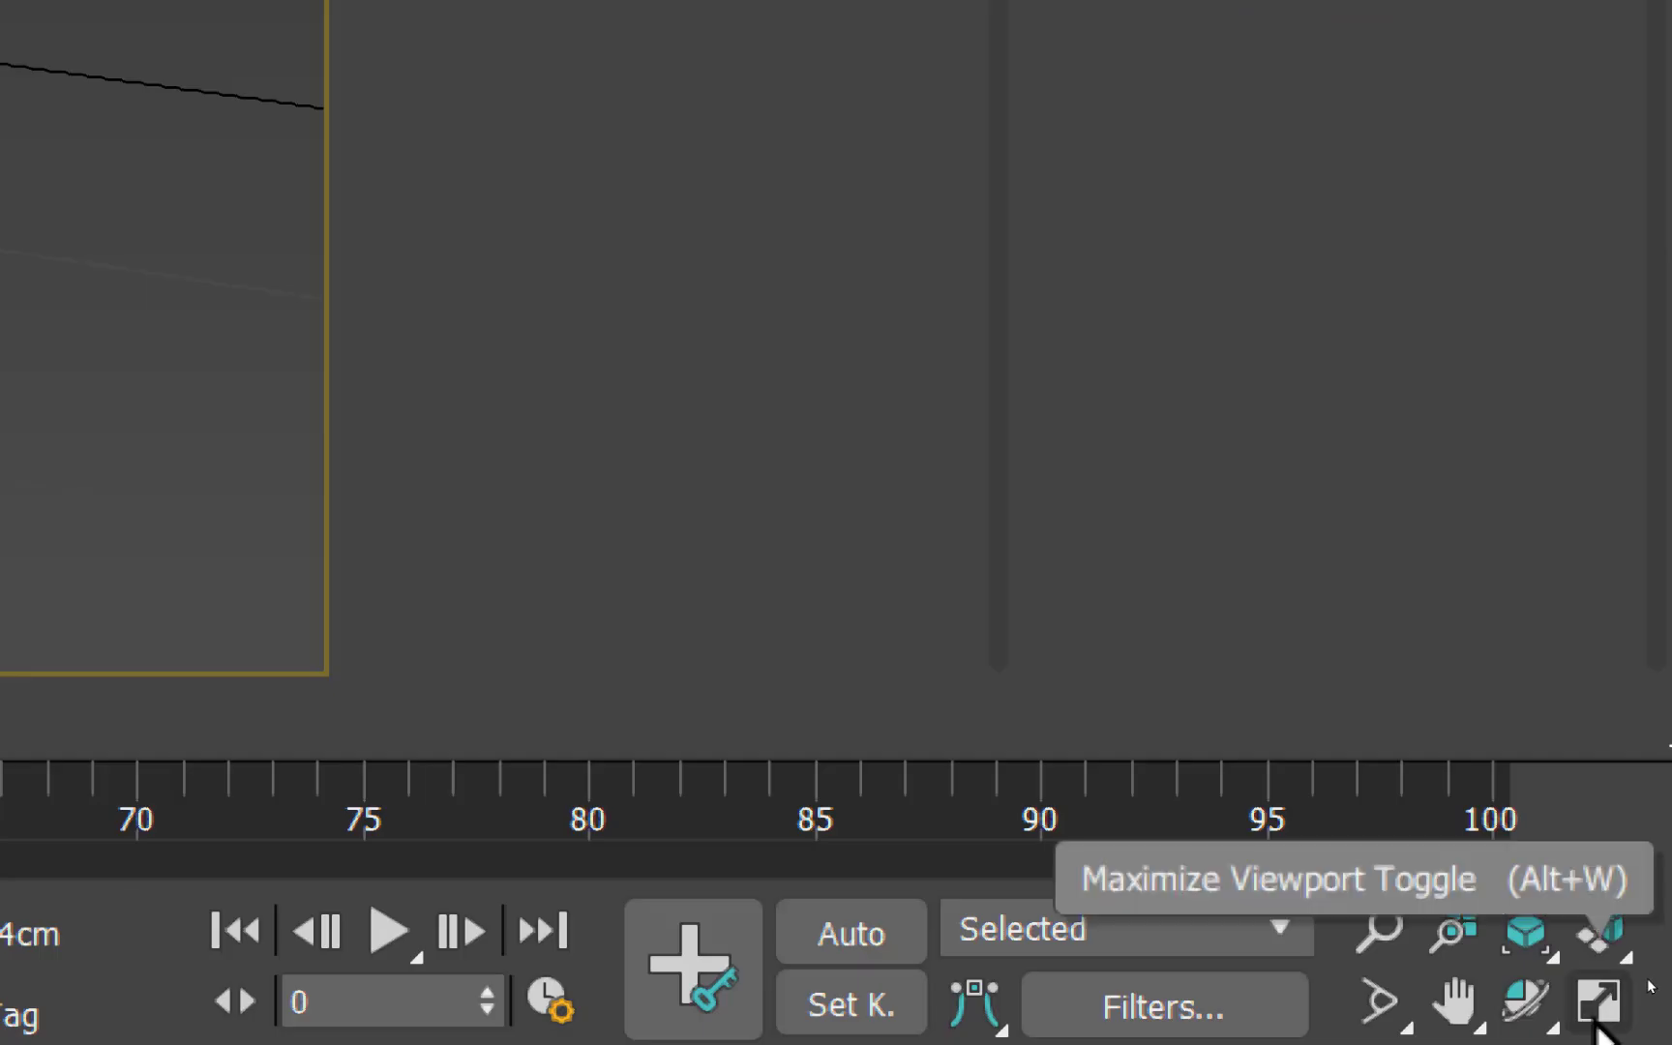
left_click(1600, 1016)
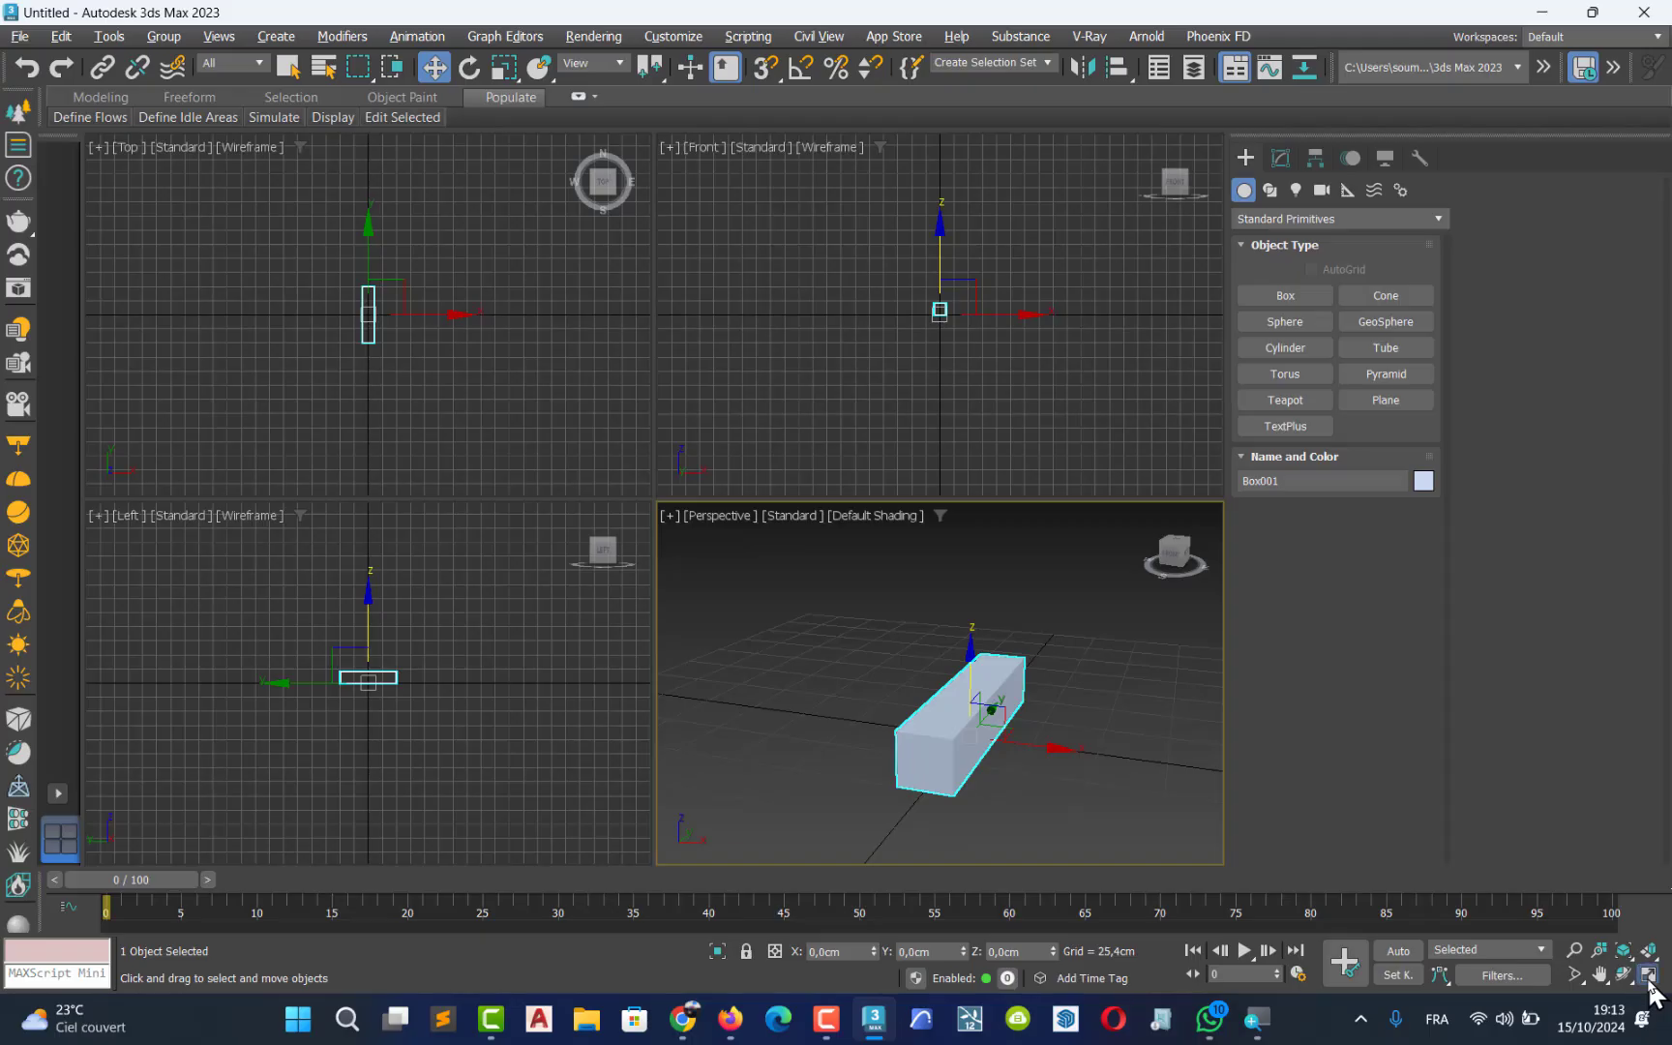
left_click(1649, 979)
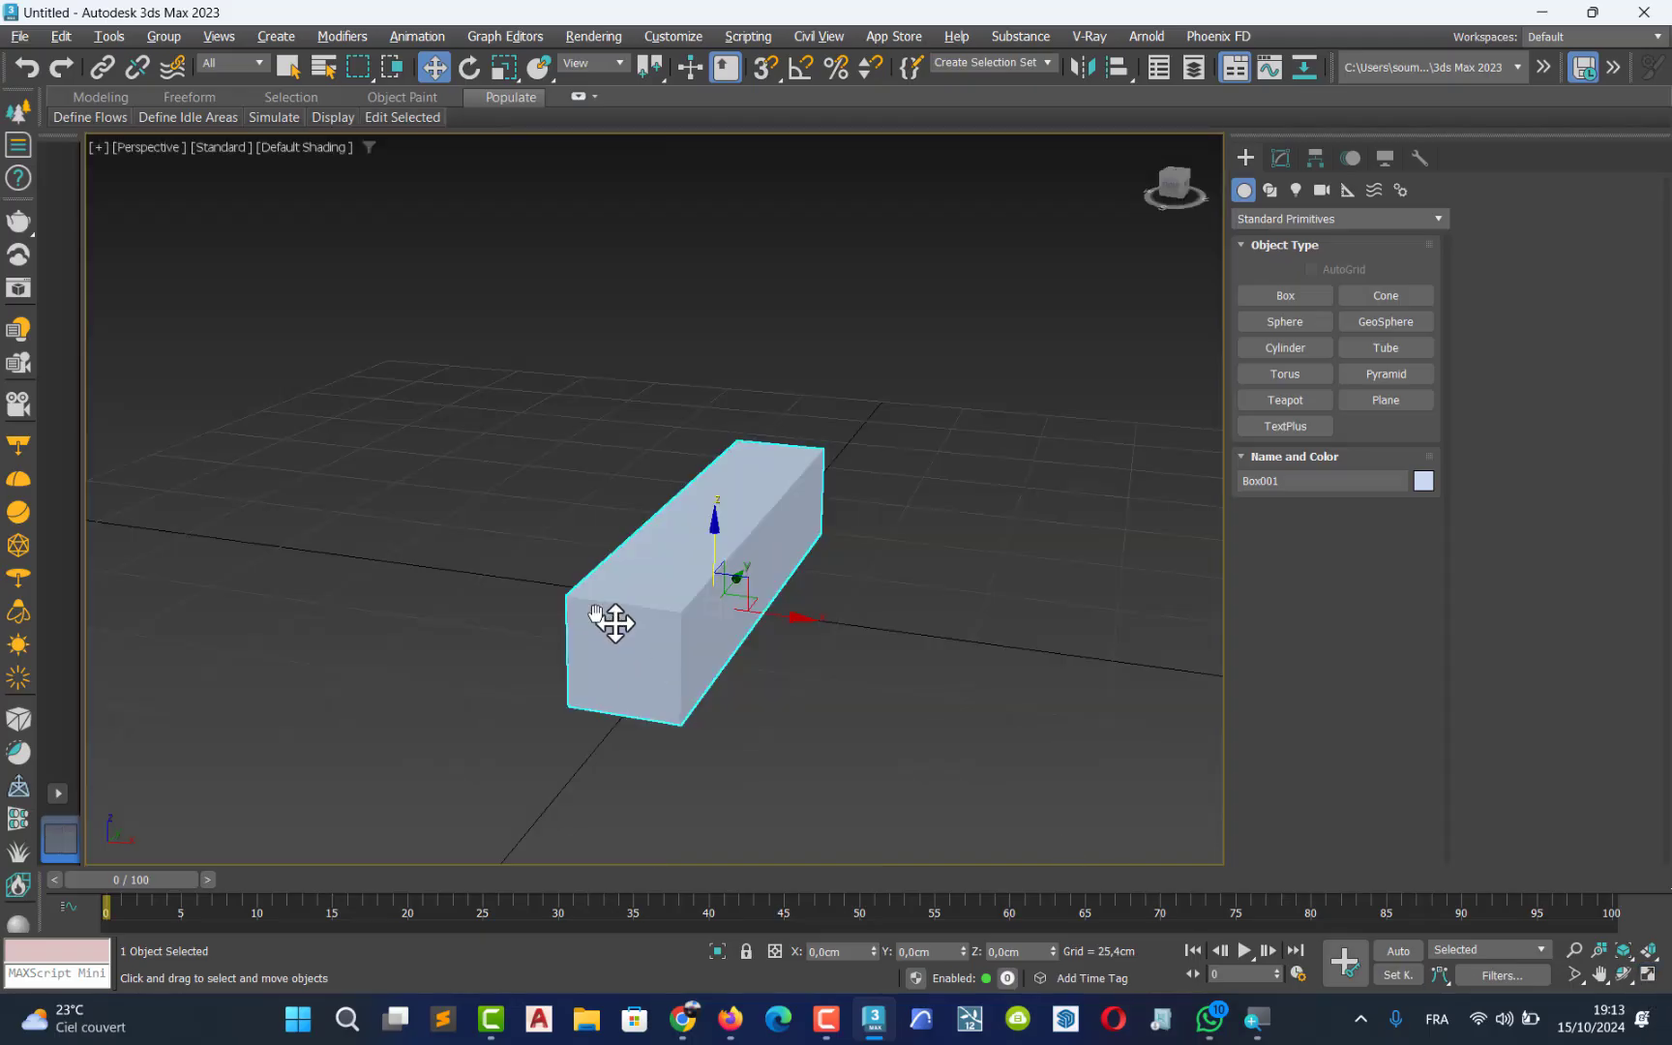
middle_click_drag(613, 623, 489, 586)
scroll(515, 586, "up", 3)
scroll(514, 585, "up", 2)
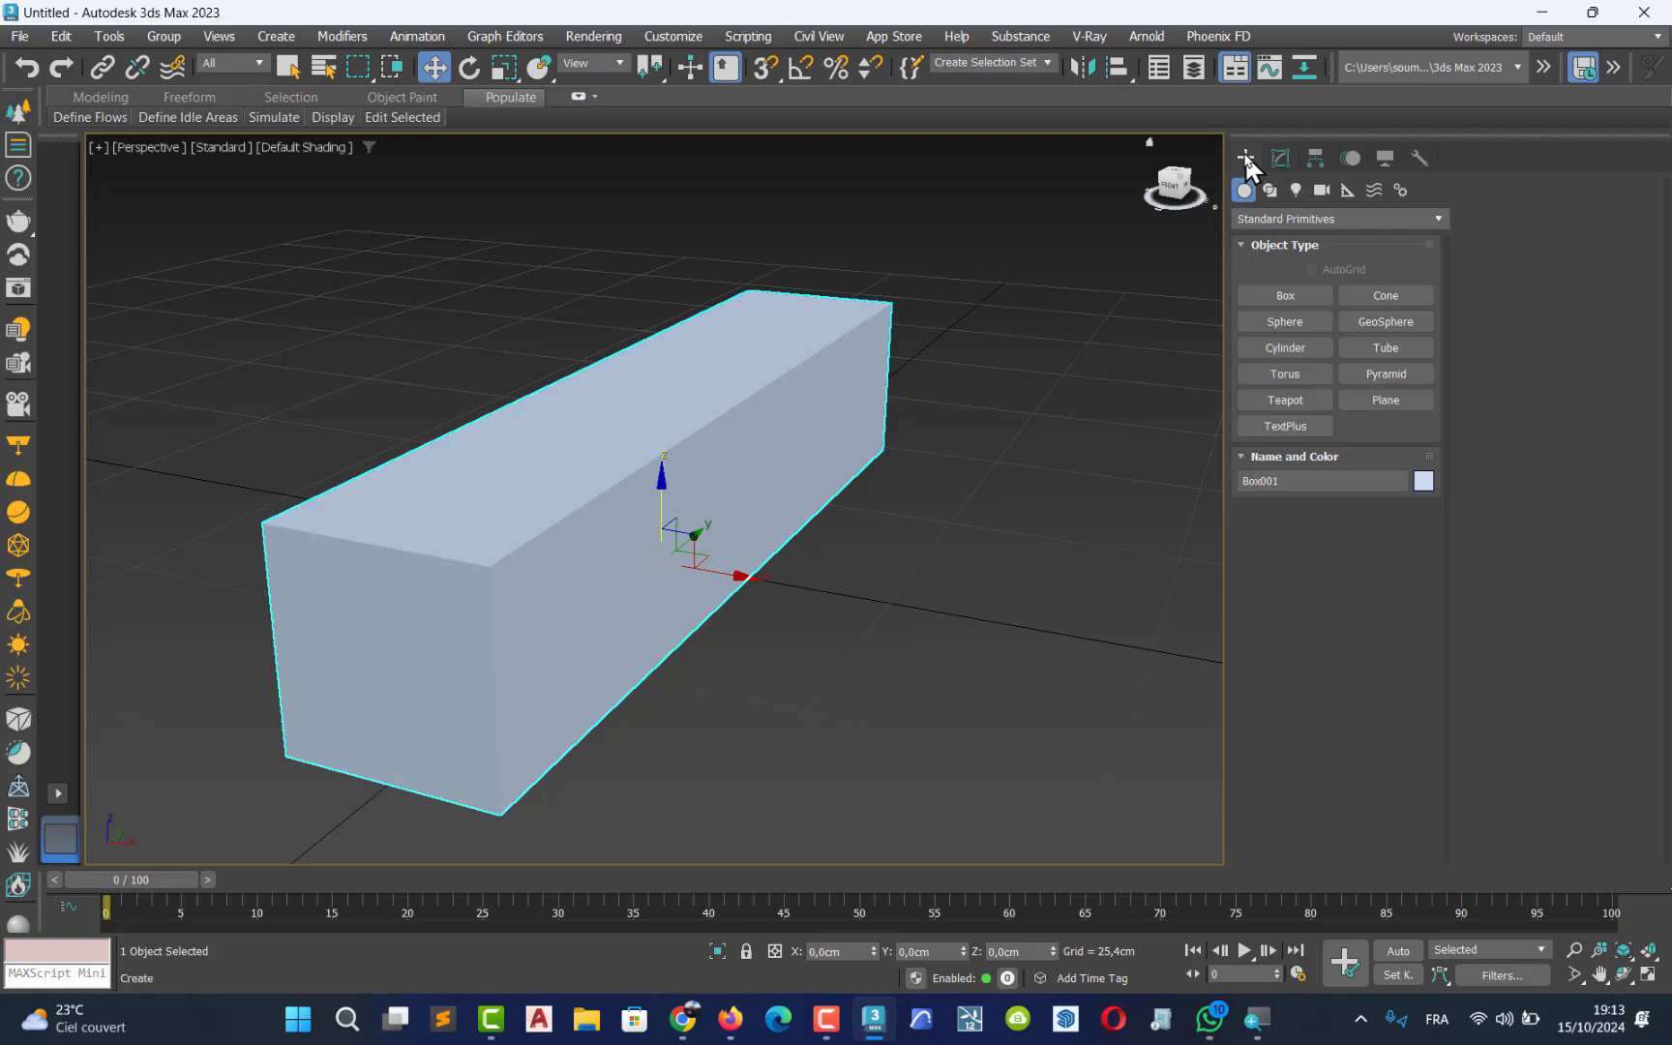
- Create a second box from exact values at X 20 cm, Y 0 cm, Z 20 cm, sized 100 × 20 × 20 cm
left_click(1278, 293)
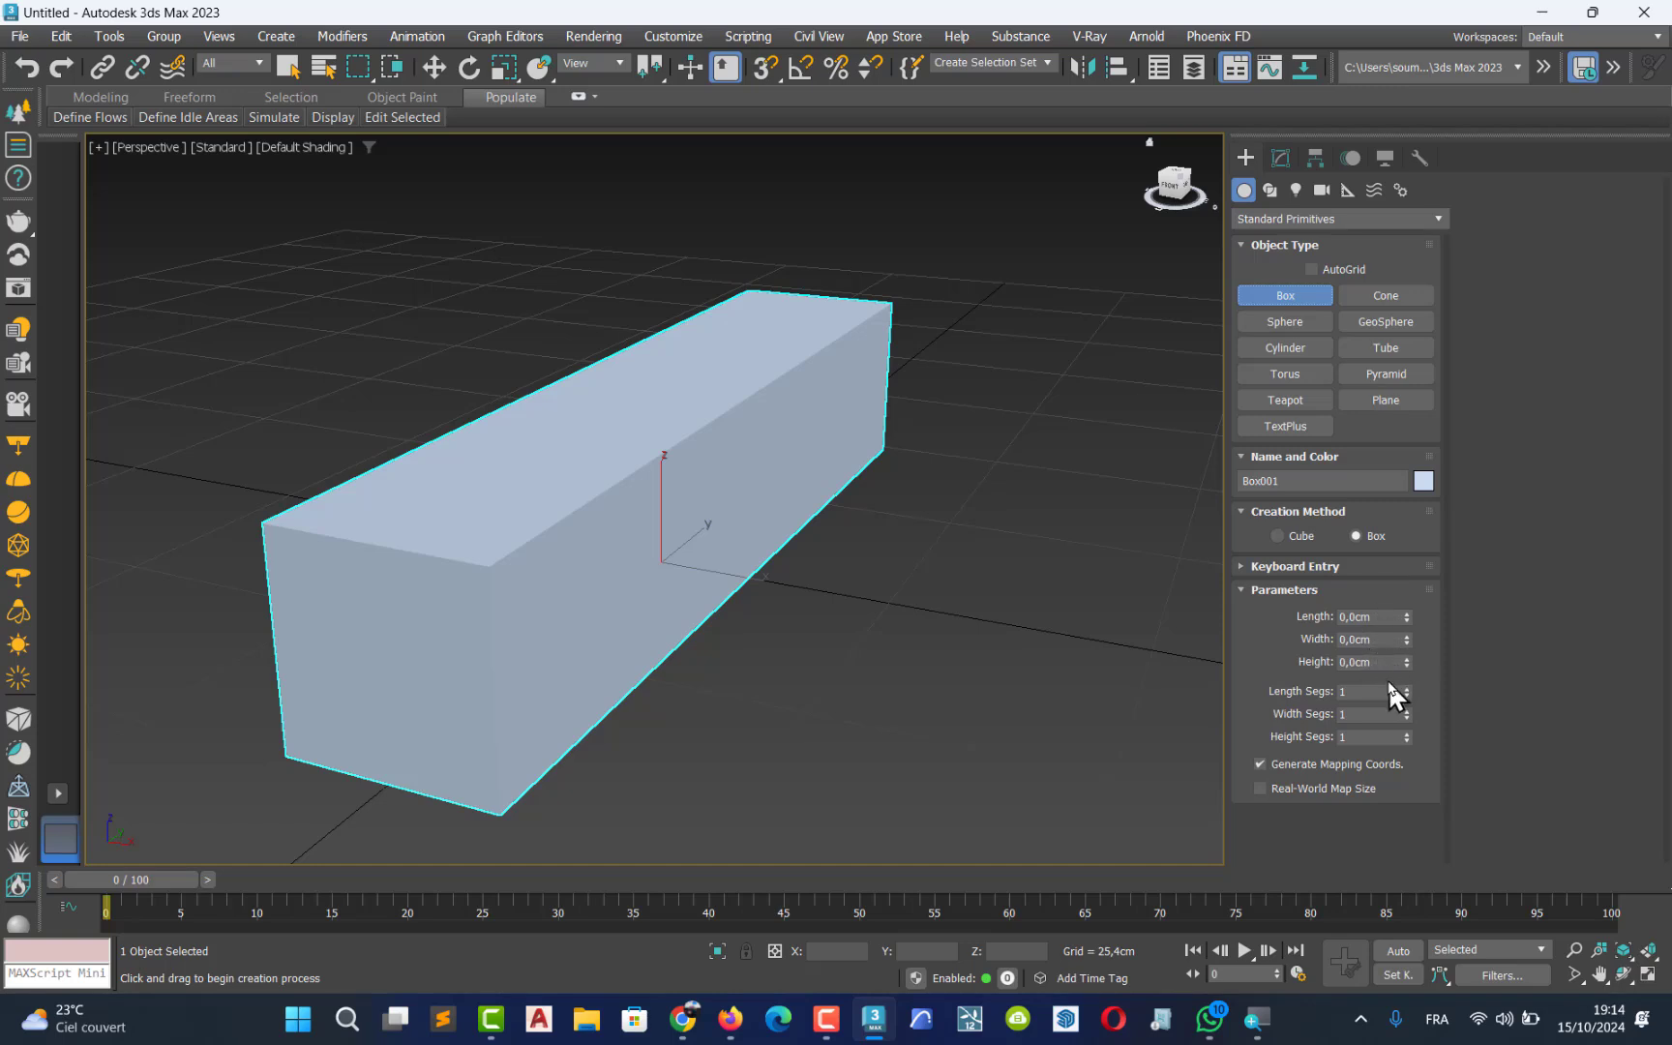
left_click(1352, 564)
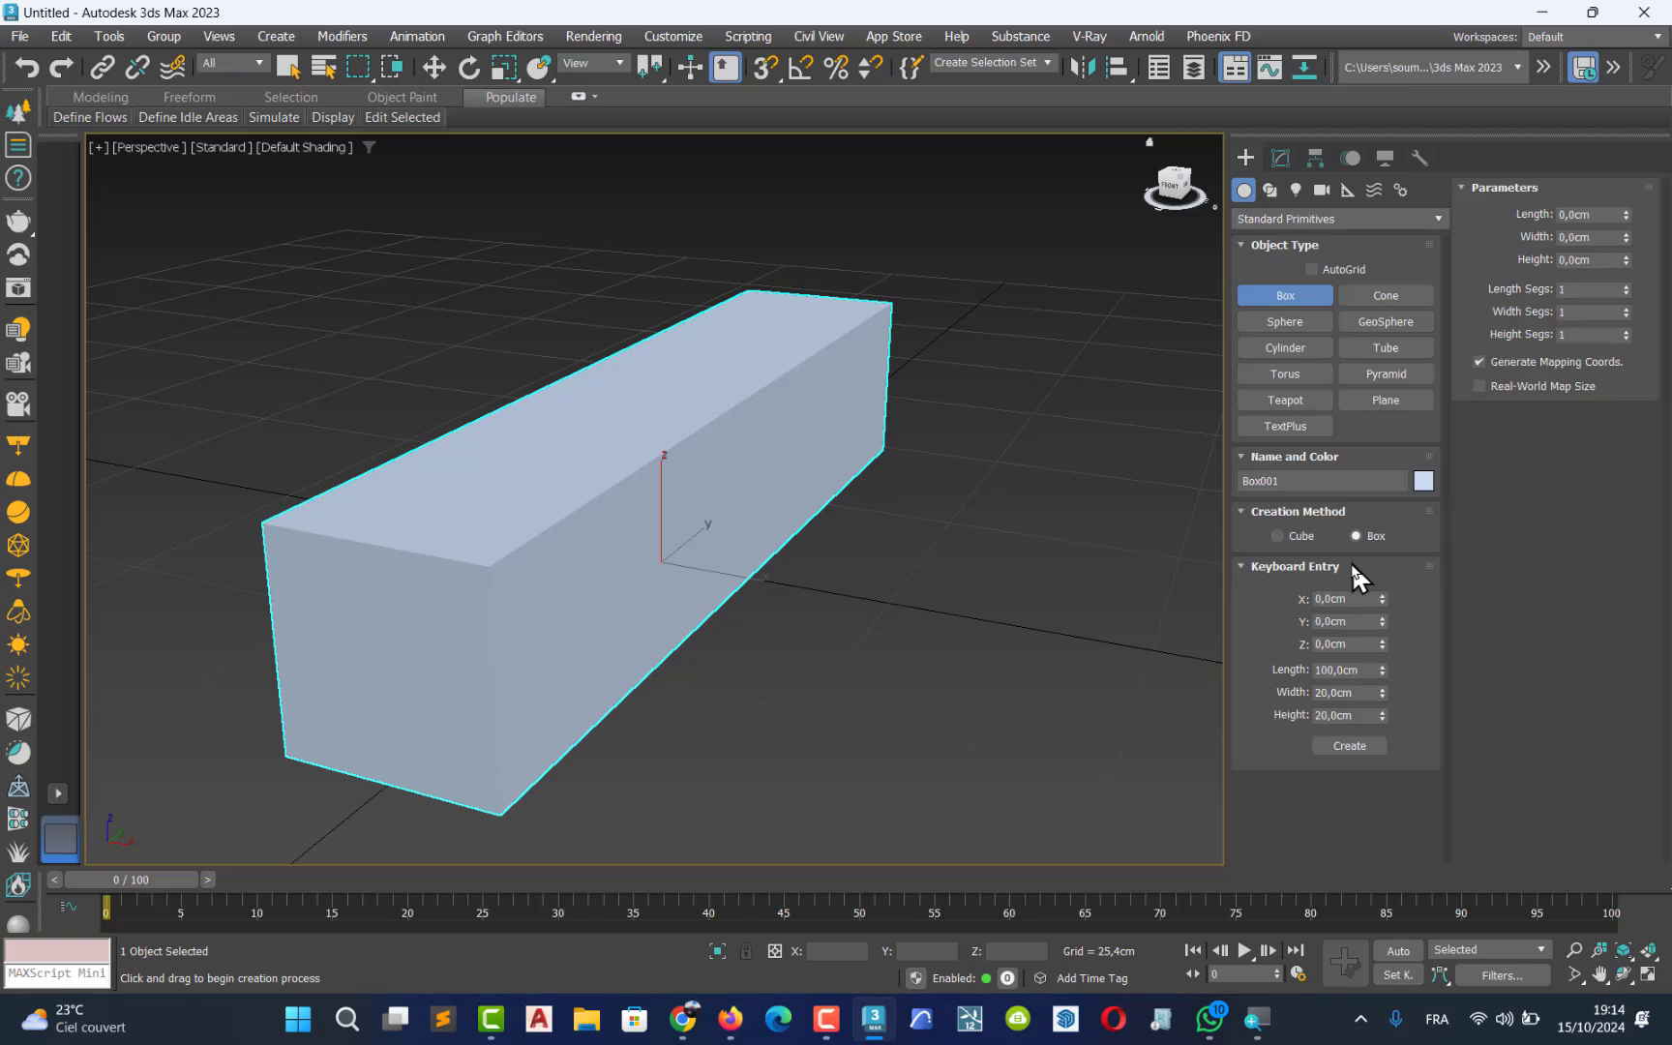
double_click(1340, 599)
type("20")
double_click(1353, 644)
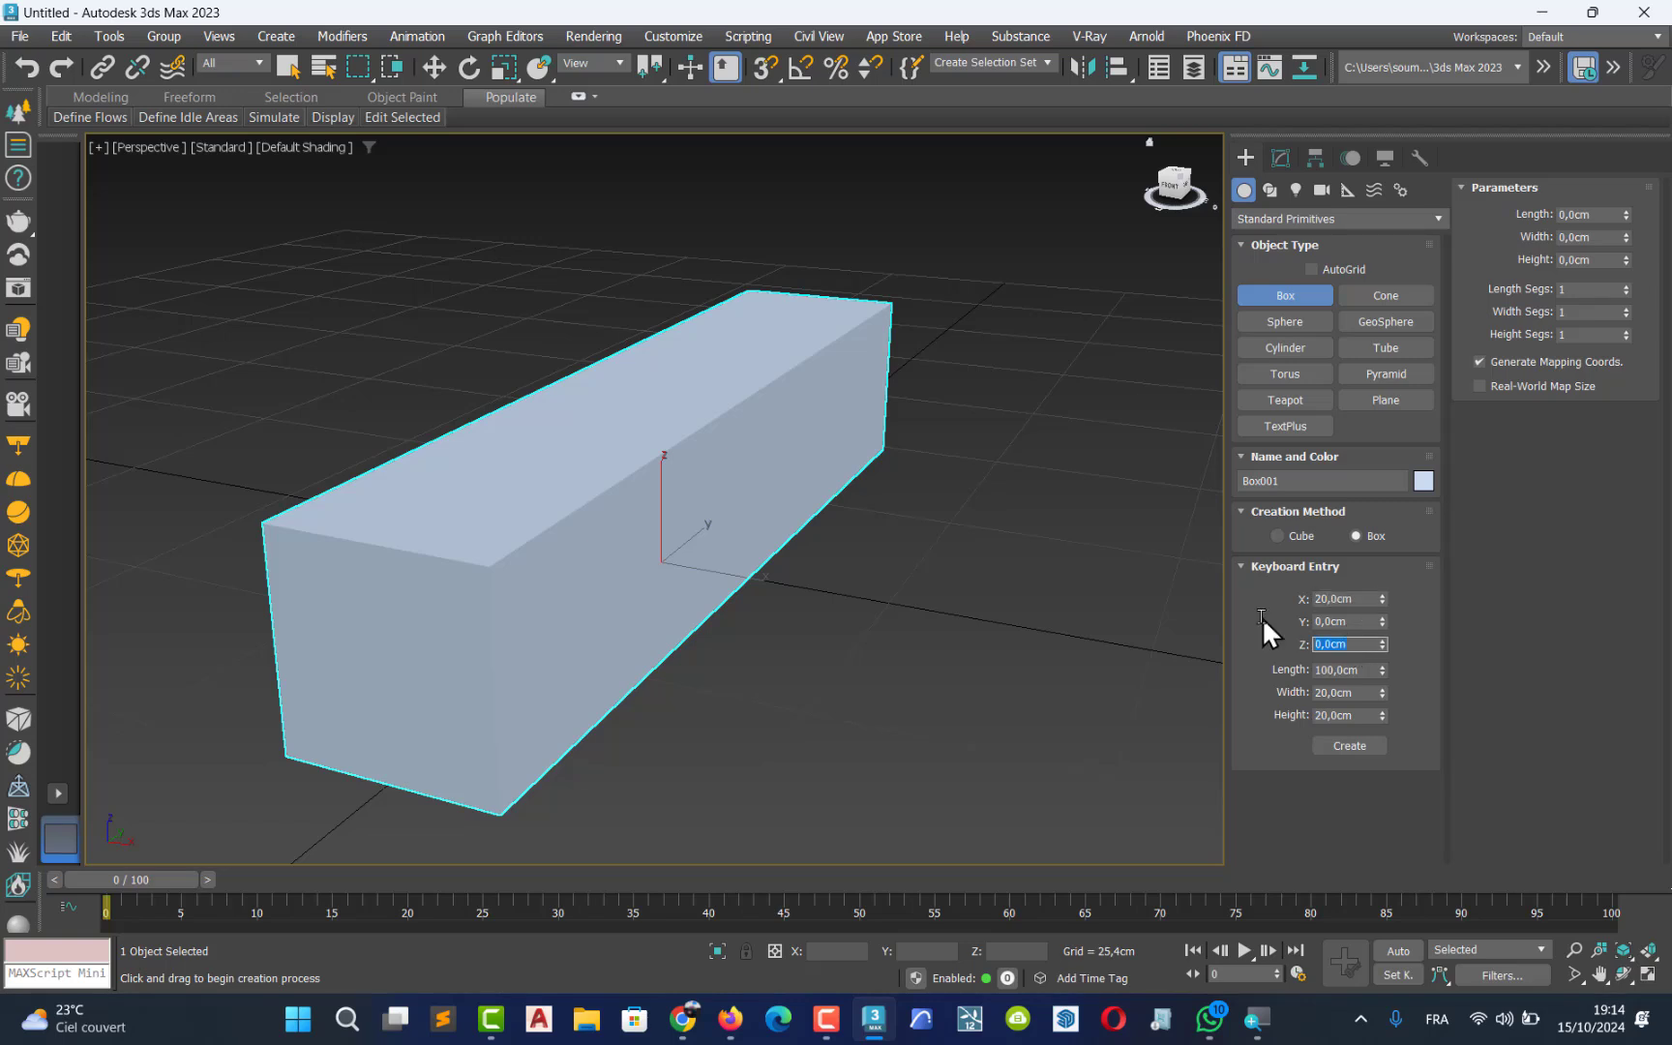
type("20")
left_click(1347, 745)
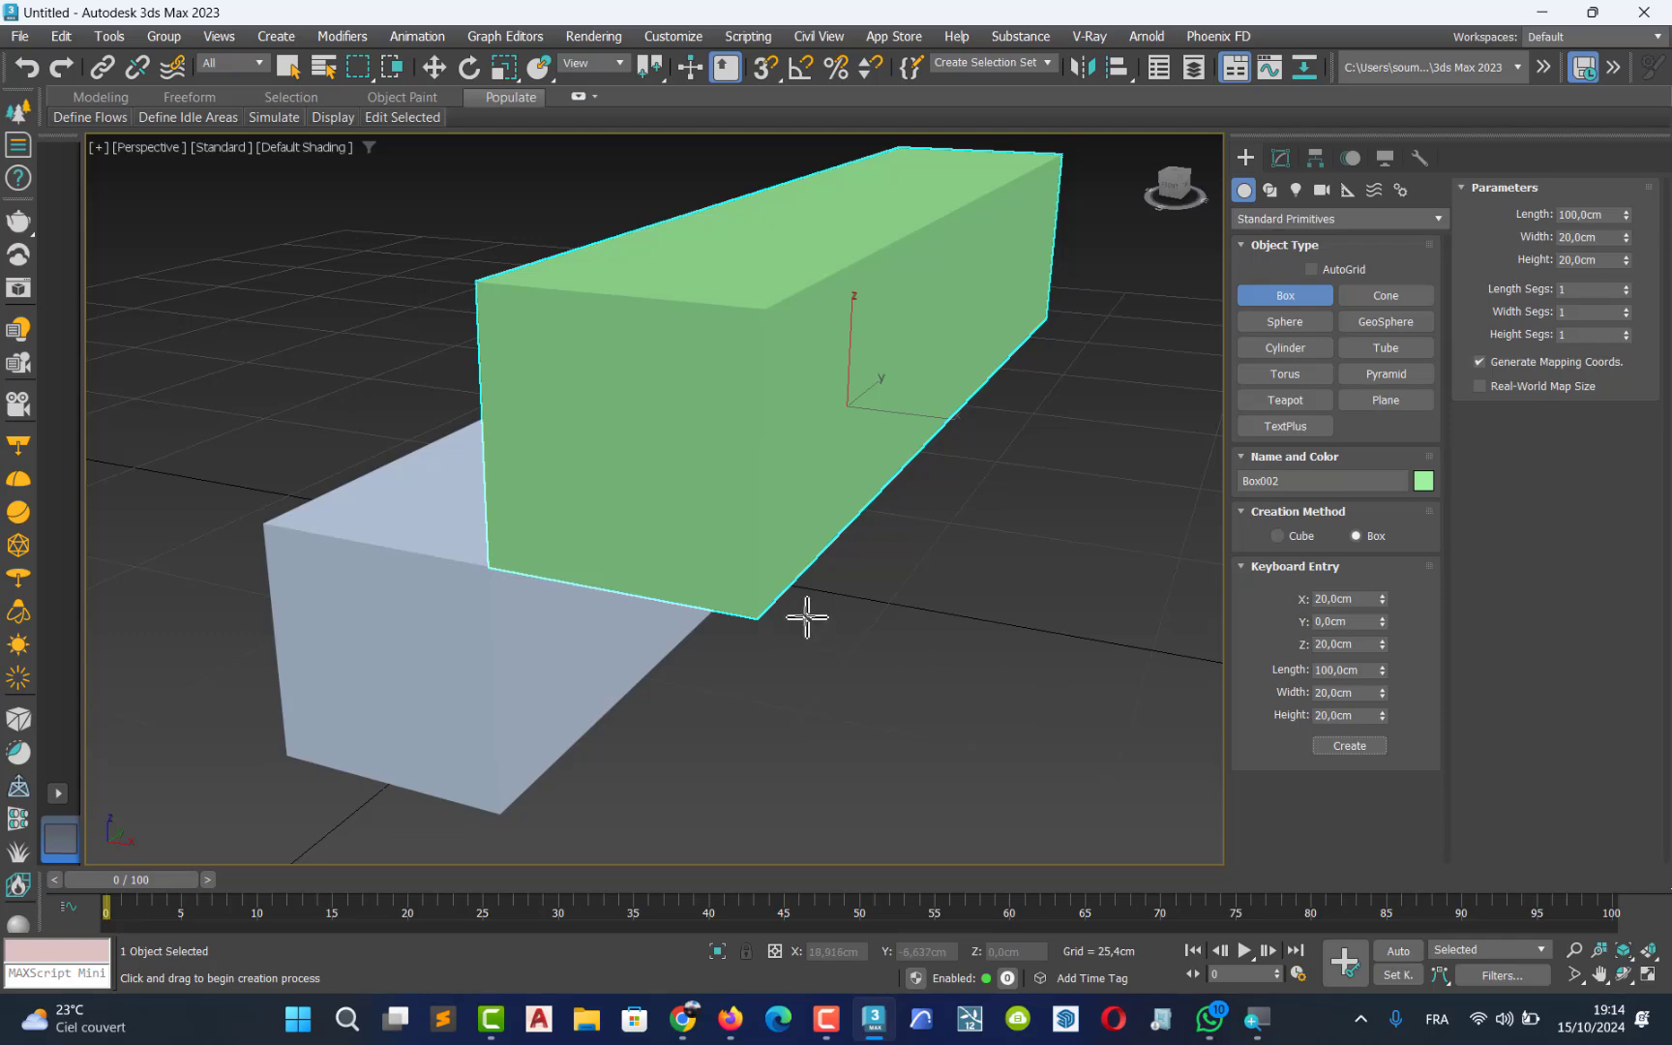
- Create a third box of the same size from exact coordinates: X 40 cm, Z 40 cm
mouse_move(807, 618)
middle_mouse_down("alt")
mouse_move(743, 608)
mouse_move(791, 623)
mouse_move(817, 597)
mouse_move(782, 626)
middle_mouse_up("alt")
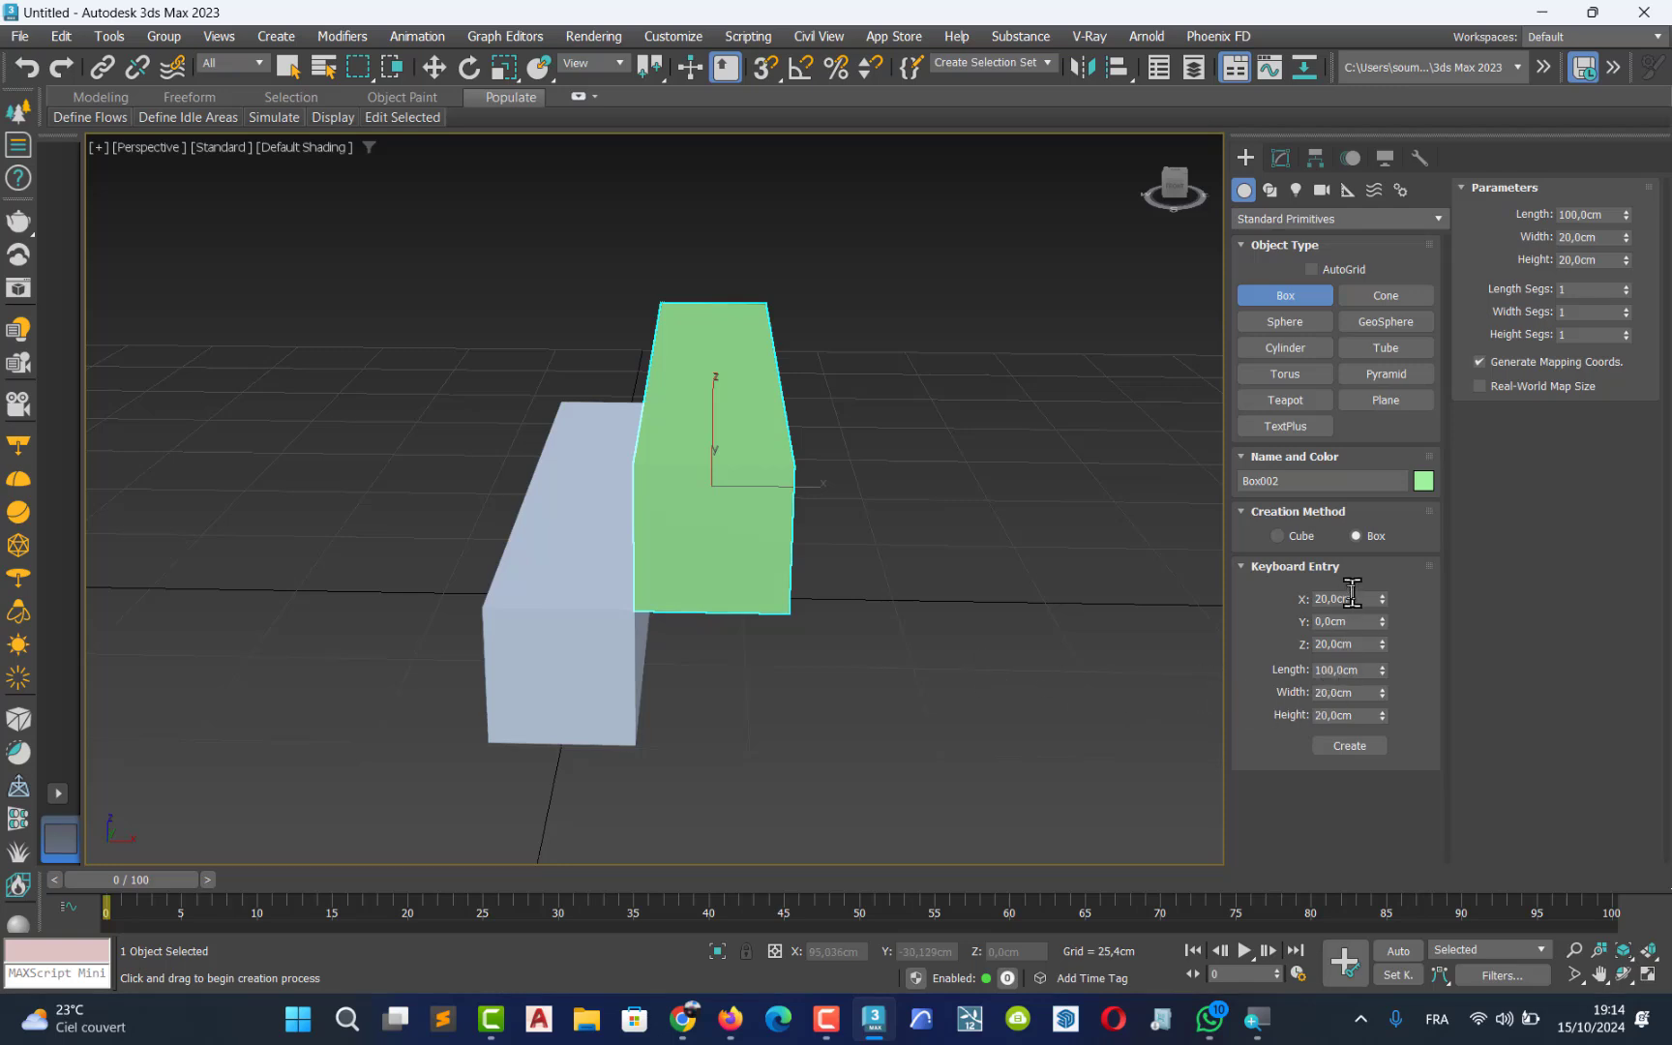
left_click_drag(1362, 599, 1290, 606)
type("40")
key("Tab")
key("Tab")
type("40")
left_click(1328, 749)
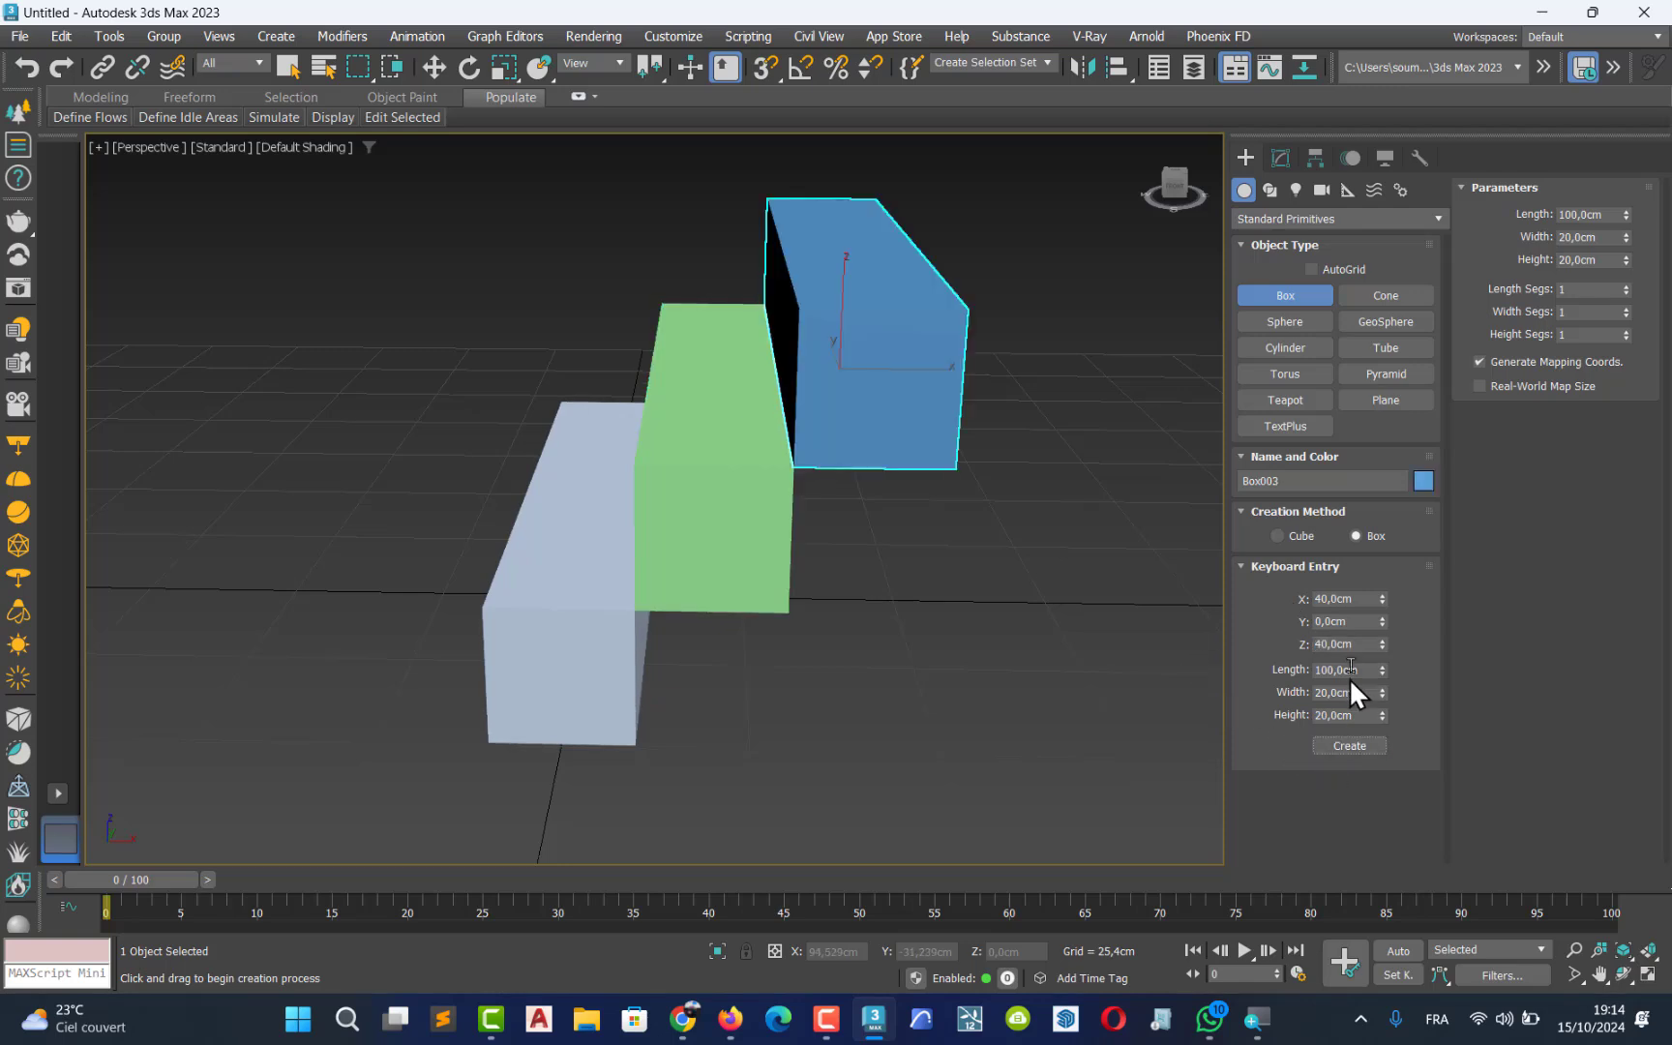
- Add a fourth box of the same size at X 60 cm and Z 60 cm
left_click_drag(1362, 599, 1279, 596)
type("60")
key("Tab")
key("Tab")
type("6")
left_click(1351, 753)
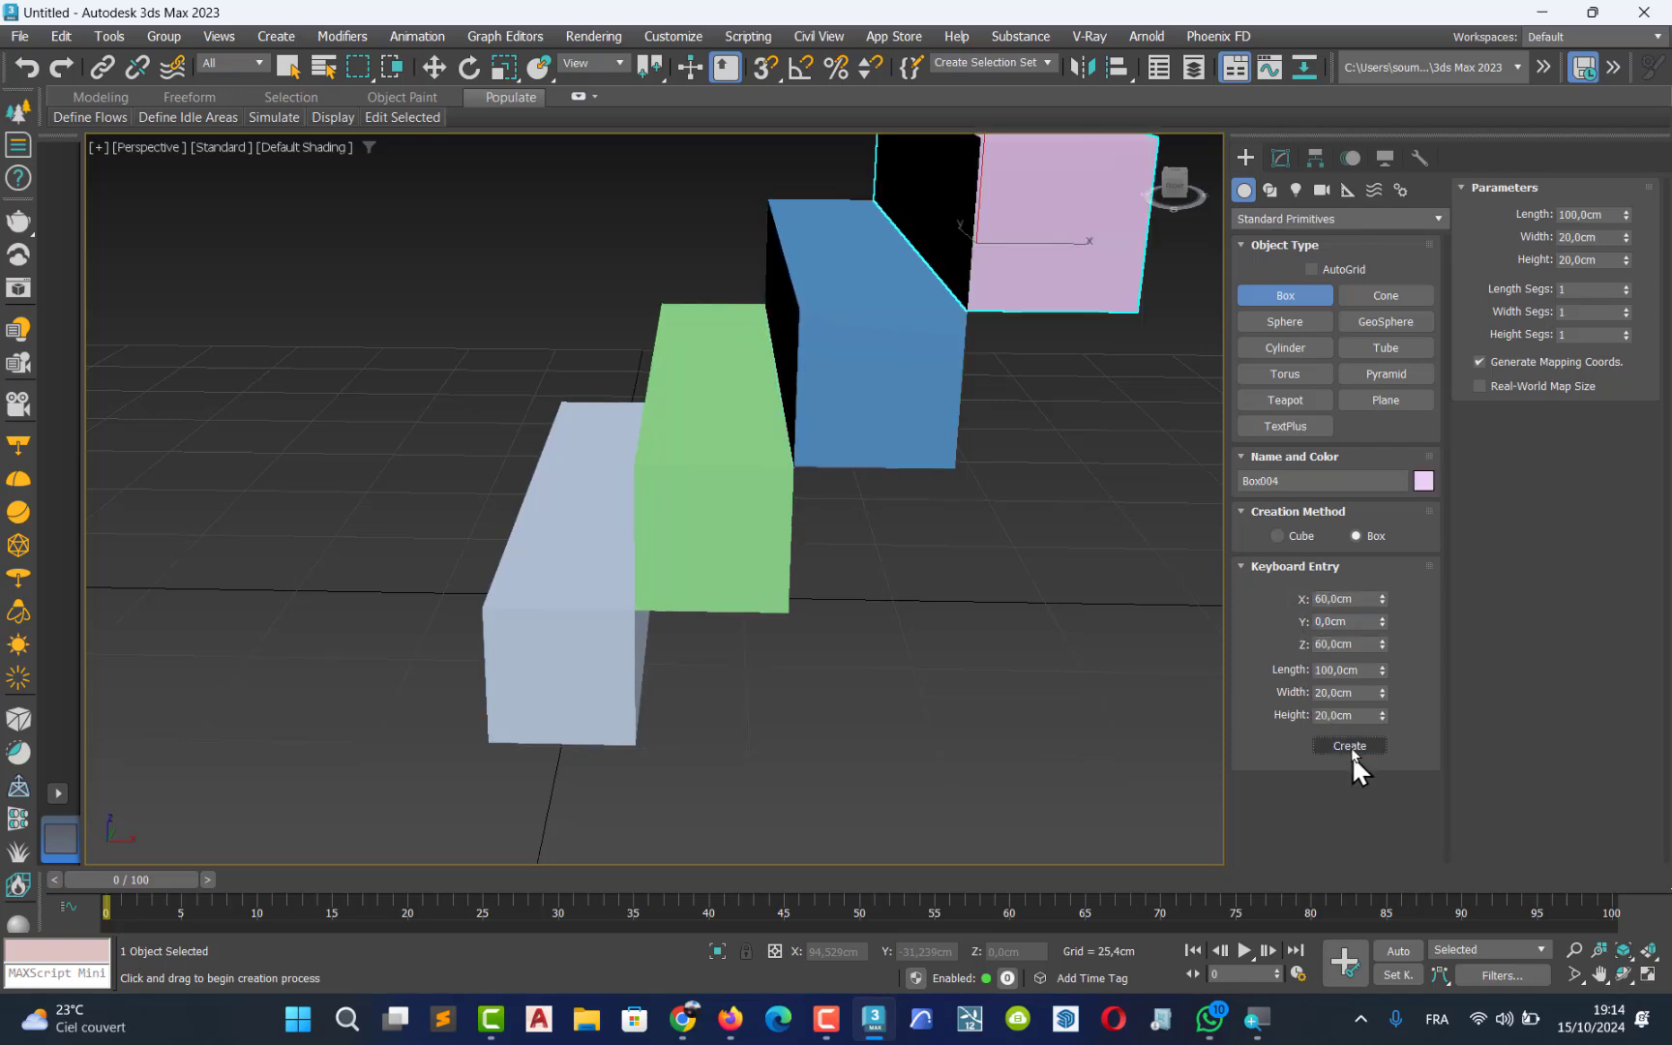
- Add a fifth box of the same size at X 80 cm and Z 80 cm
left_click_drag(1369, 599, 1209, 599)
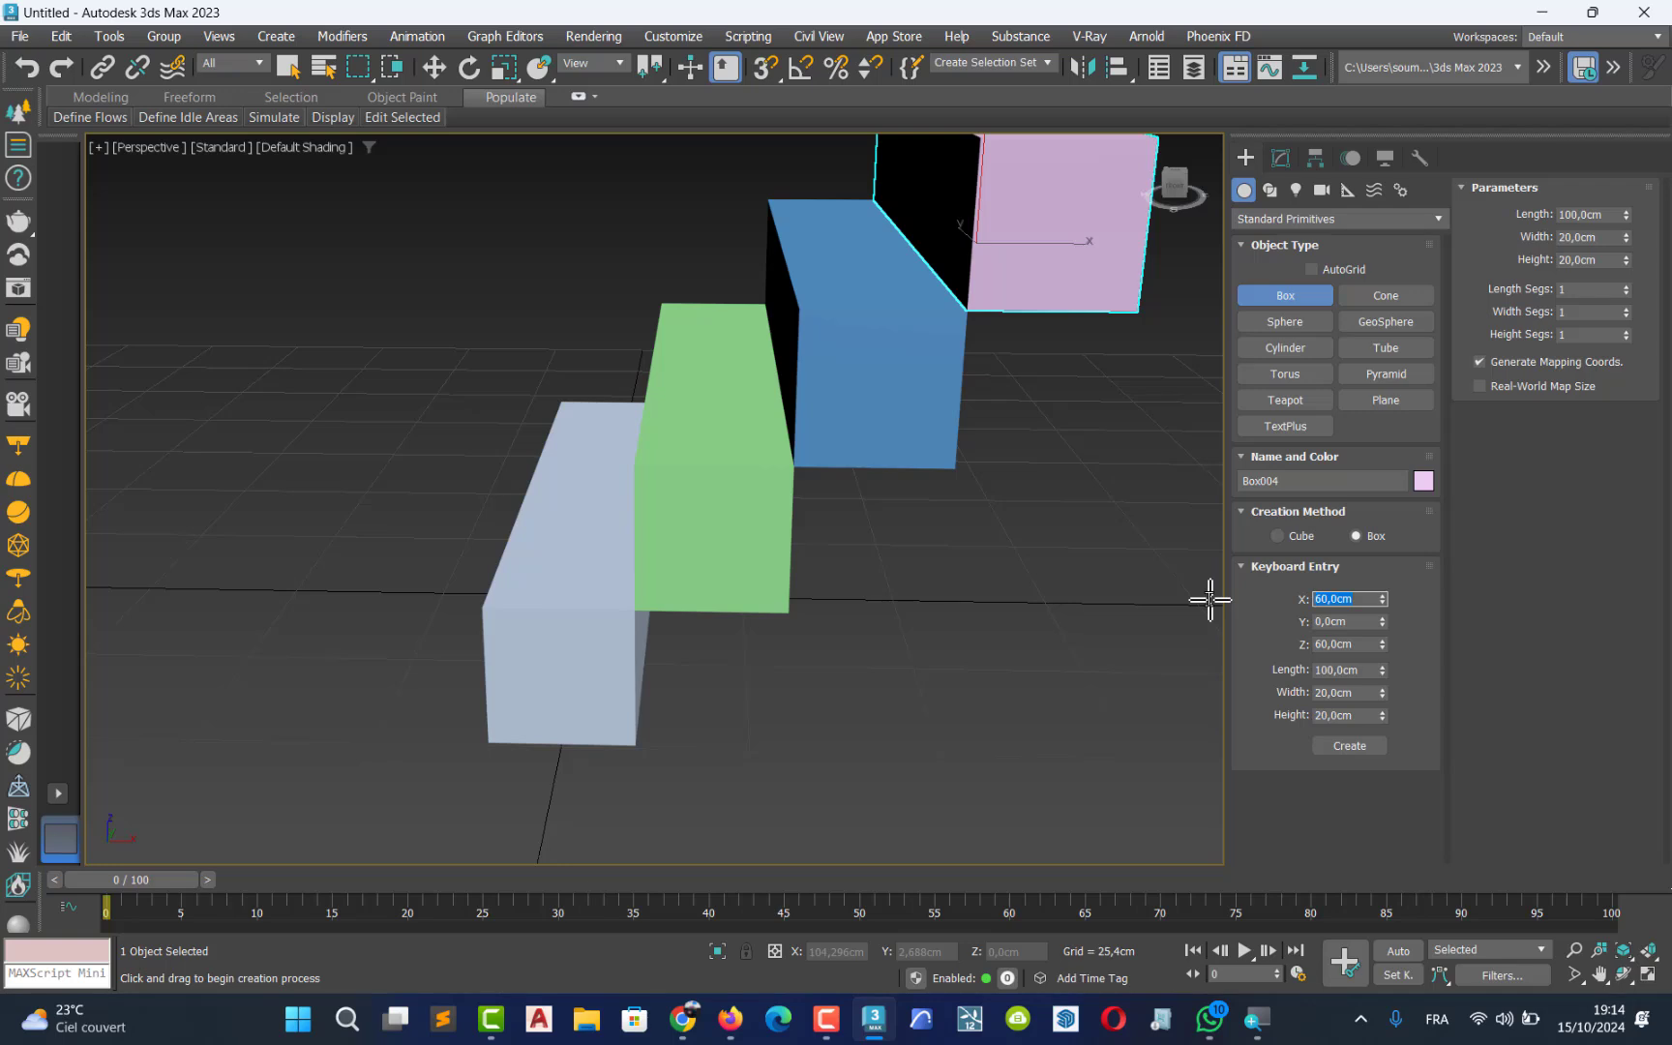
type("80")
key("Tab")
key("Tab")
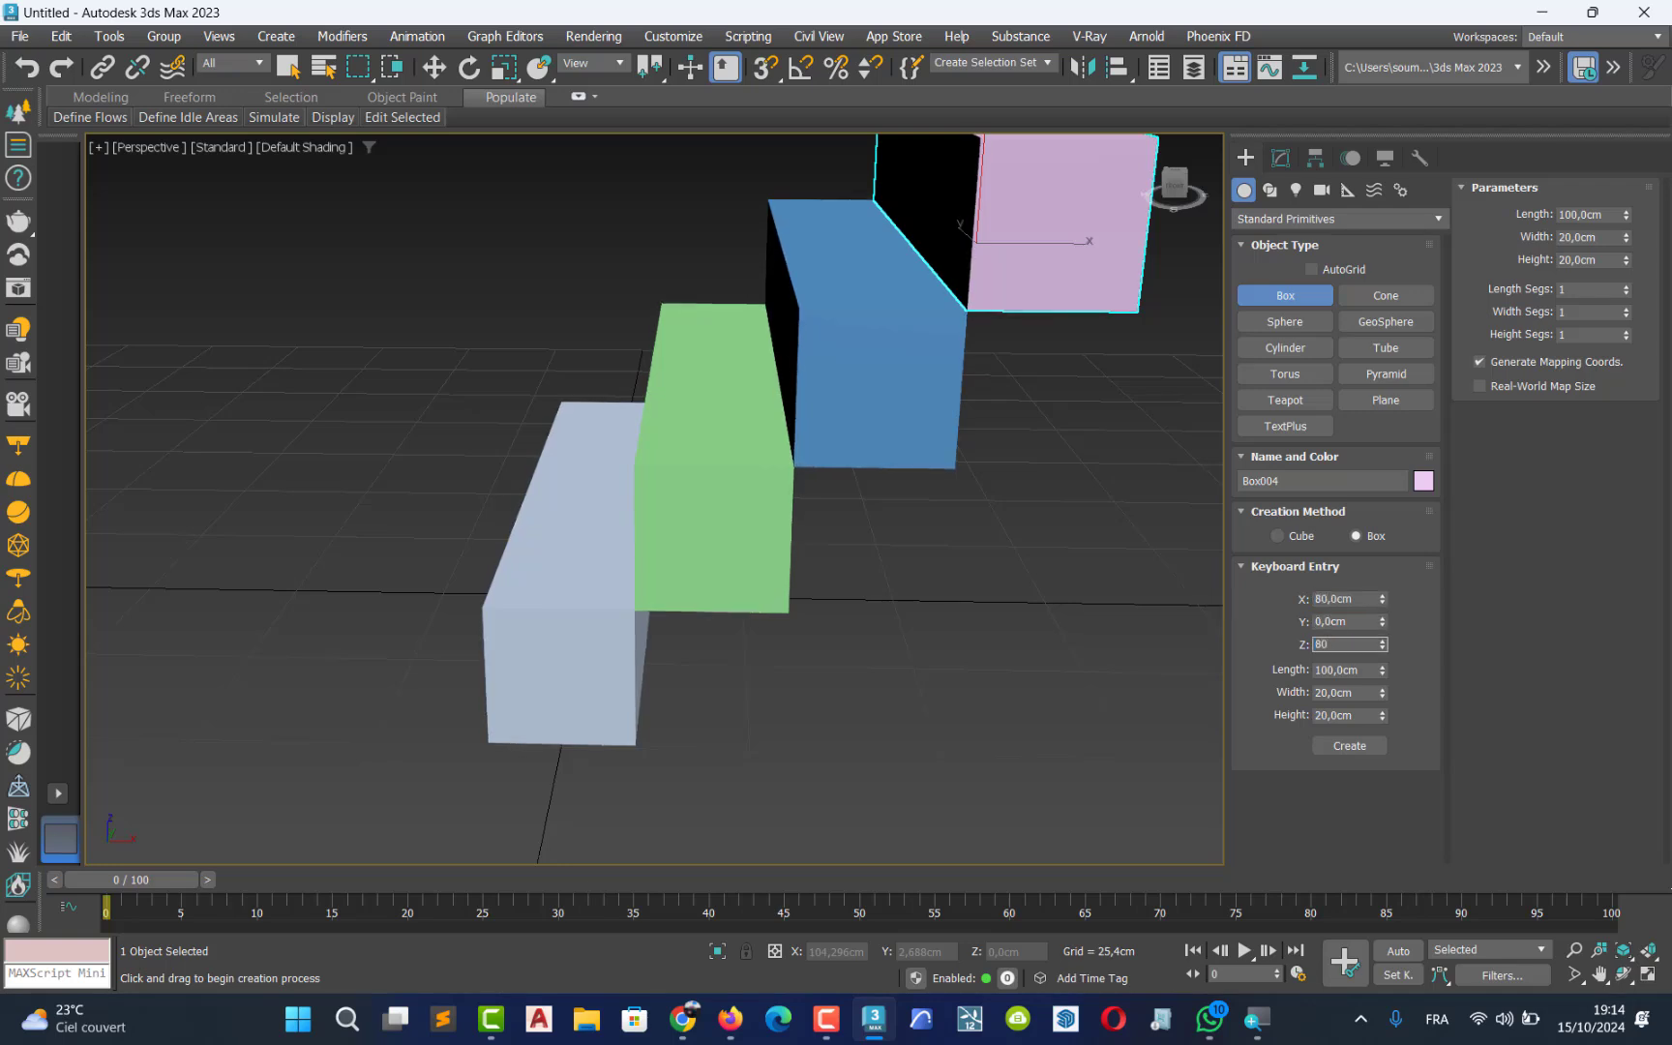
type("80")
left_click(1334, 738)
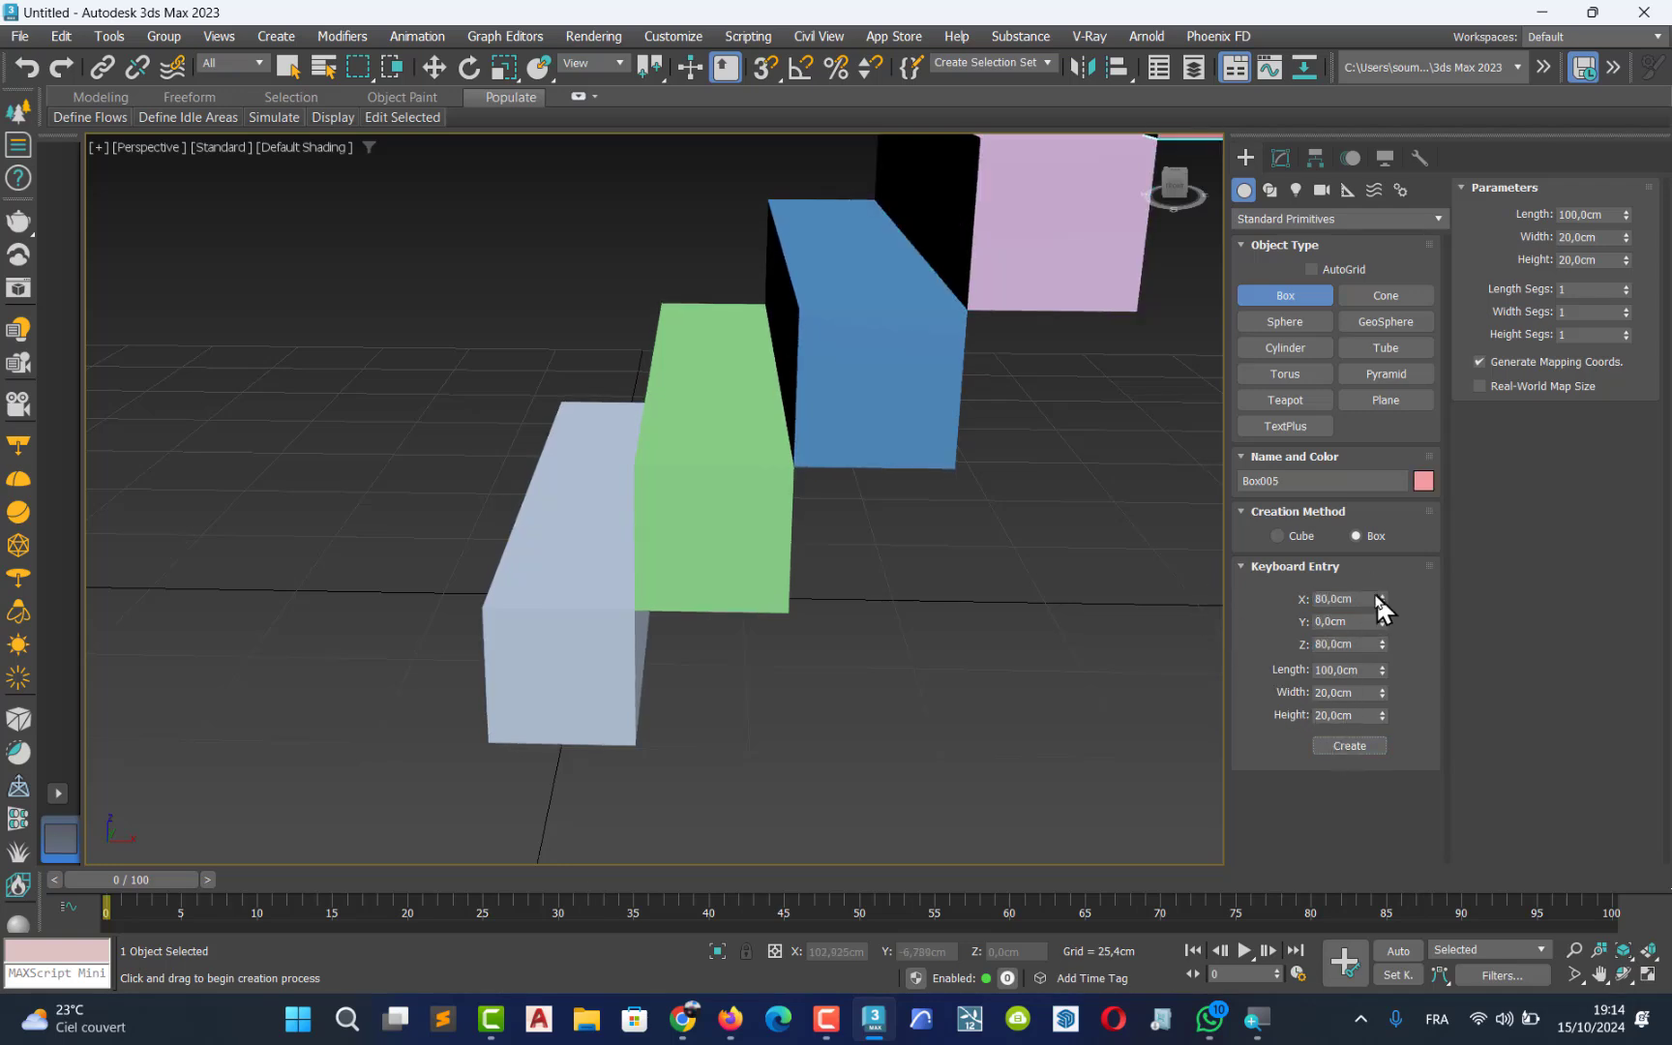
- Add a sixth box of the same size at X 100 cm and Z 100 cm
left_click_drag(1370, 599, 1245, 571)
type("100")
key("Tab")
key("Tab")
left_click(1333, 739)
- Resize the lowest box of the staircase into a flat slab about 538 cm long, 558 cm wide and 10.6 cm high
middle_click_drag(896, 559, 553, 534)
scroll(771, 725, "down", 4)
scroll(765, 635, "up", 8)
scroll(706, 642, "down", 3)
scroll(706, 643, "down", 3)
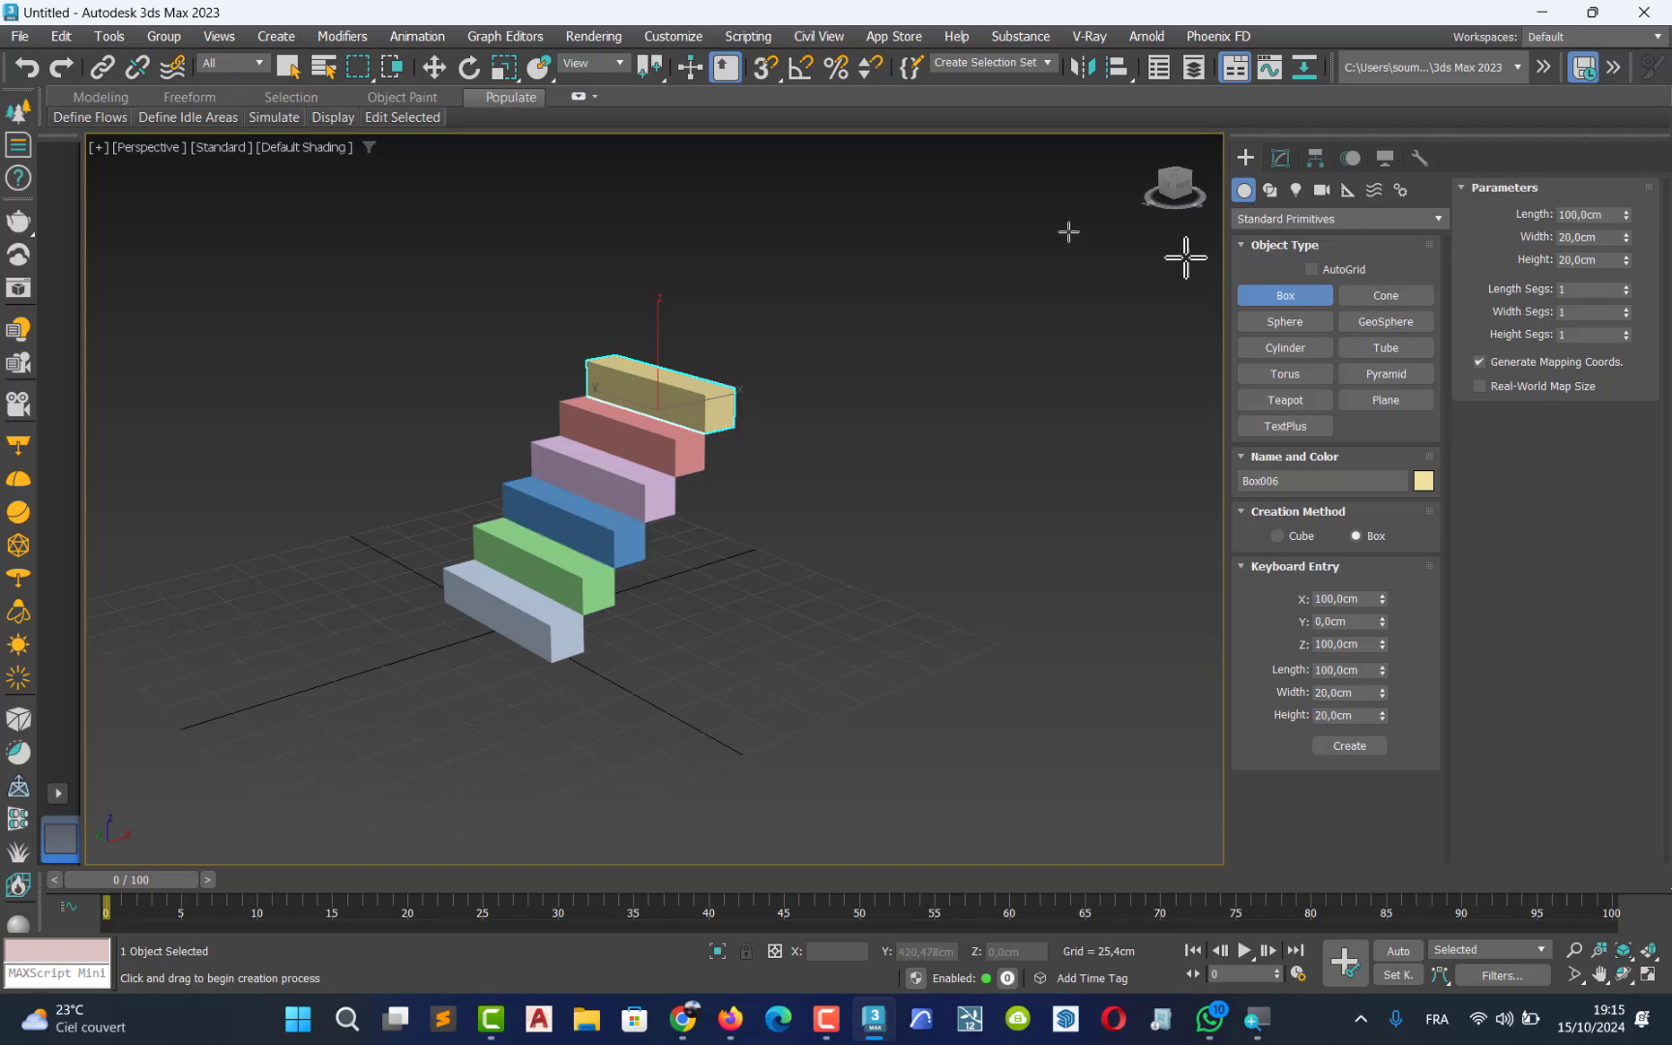
left_click(435, 67)
left_click(811, 606)
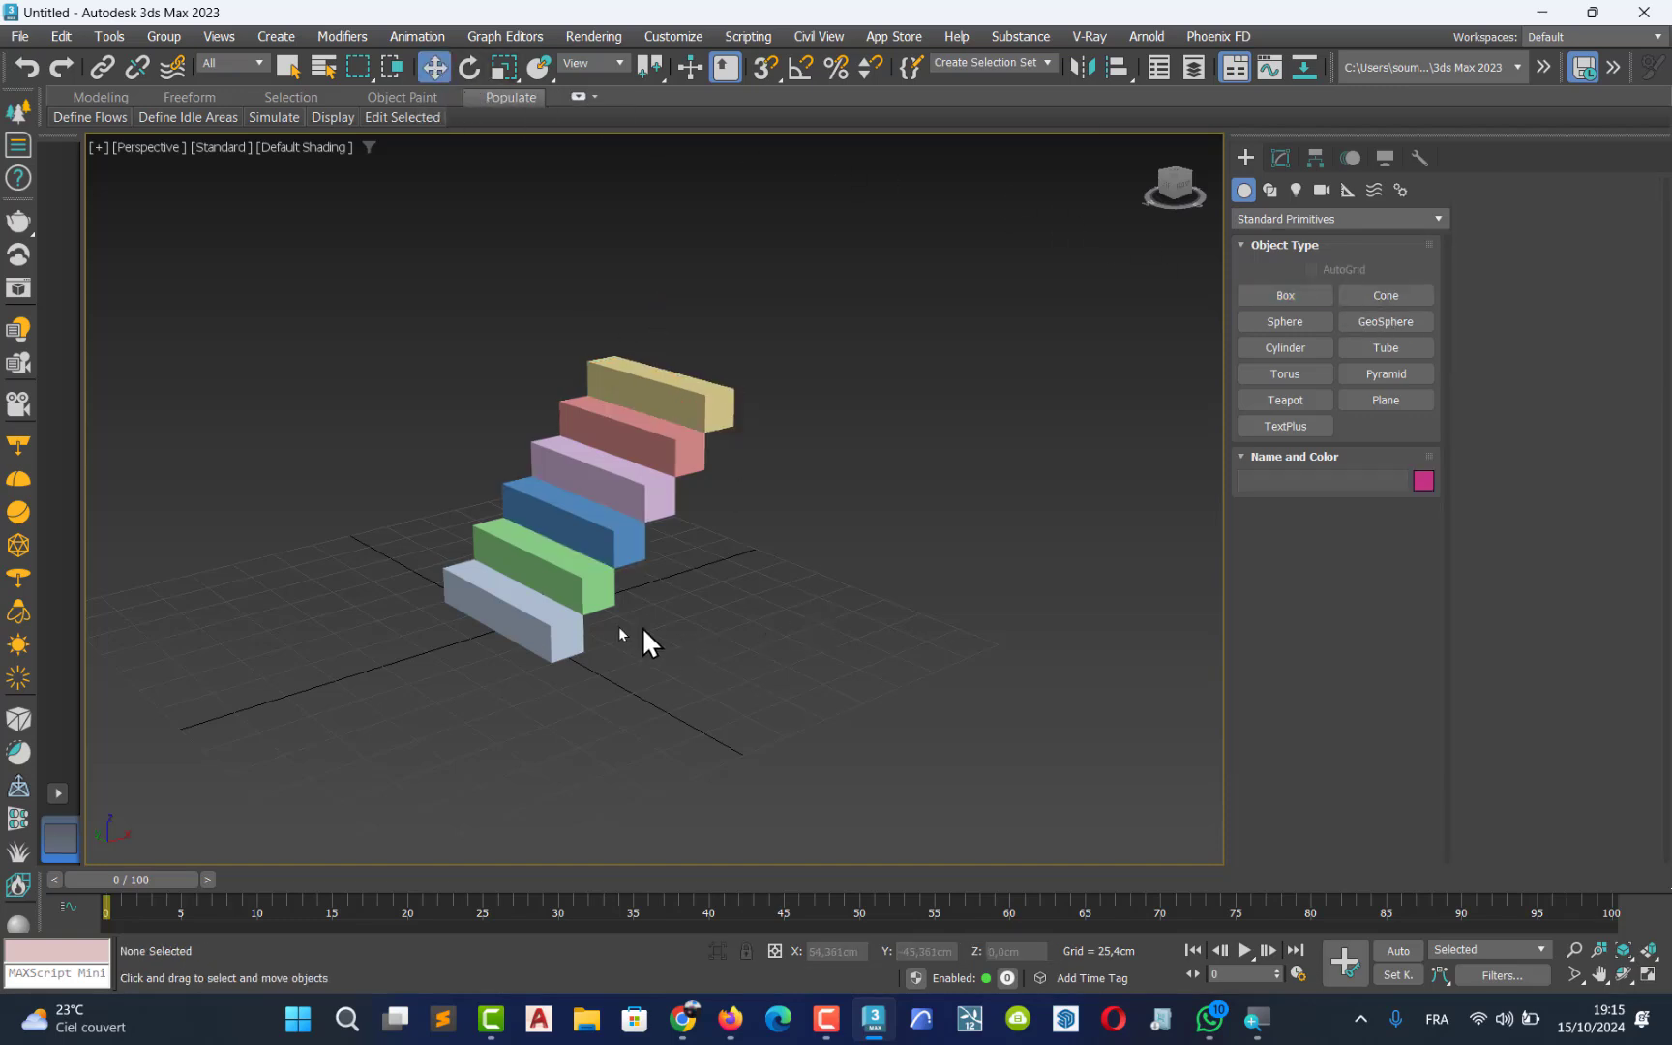
left_click(557, 622)
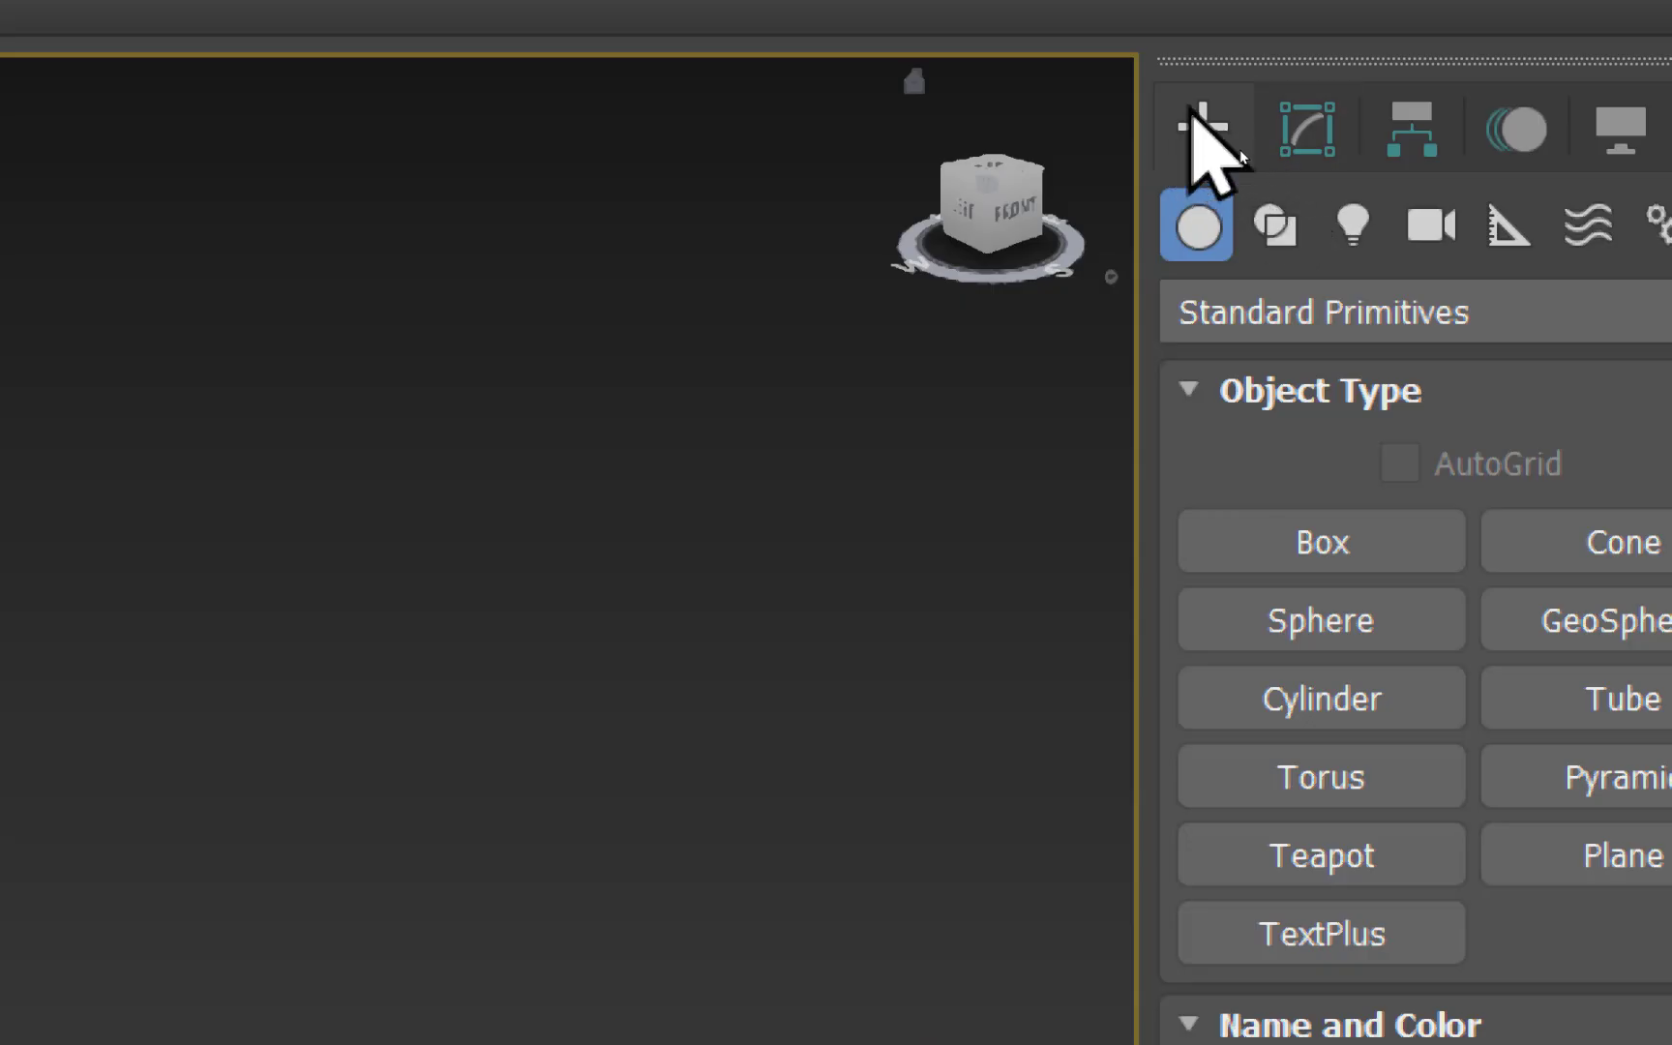
left_click(1291, 146)
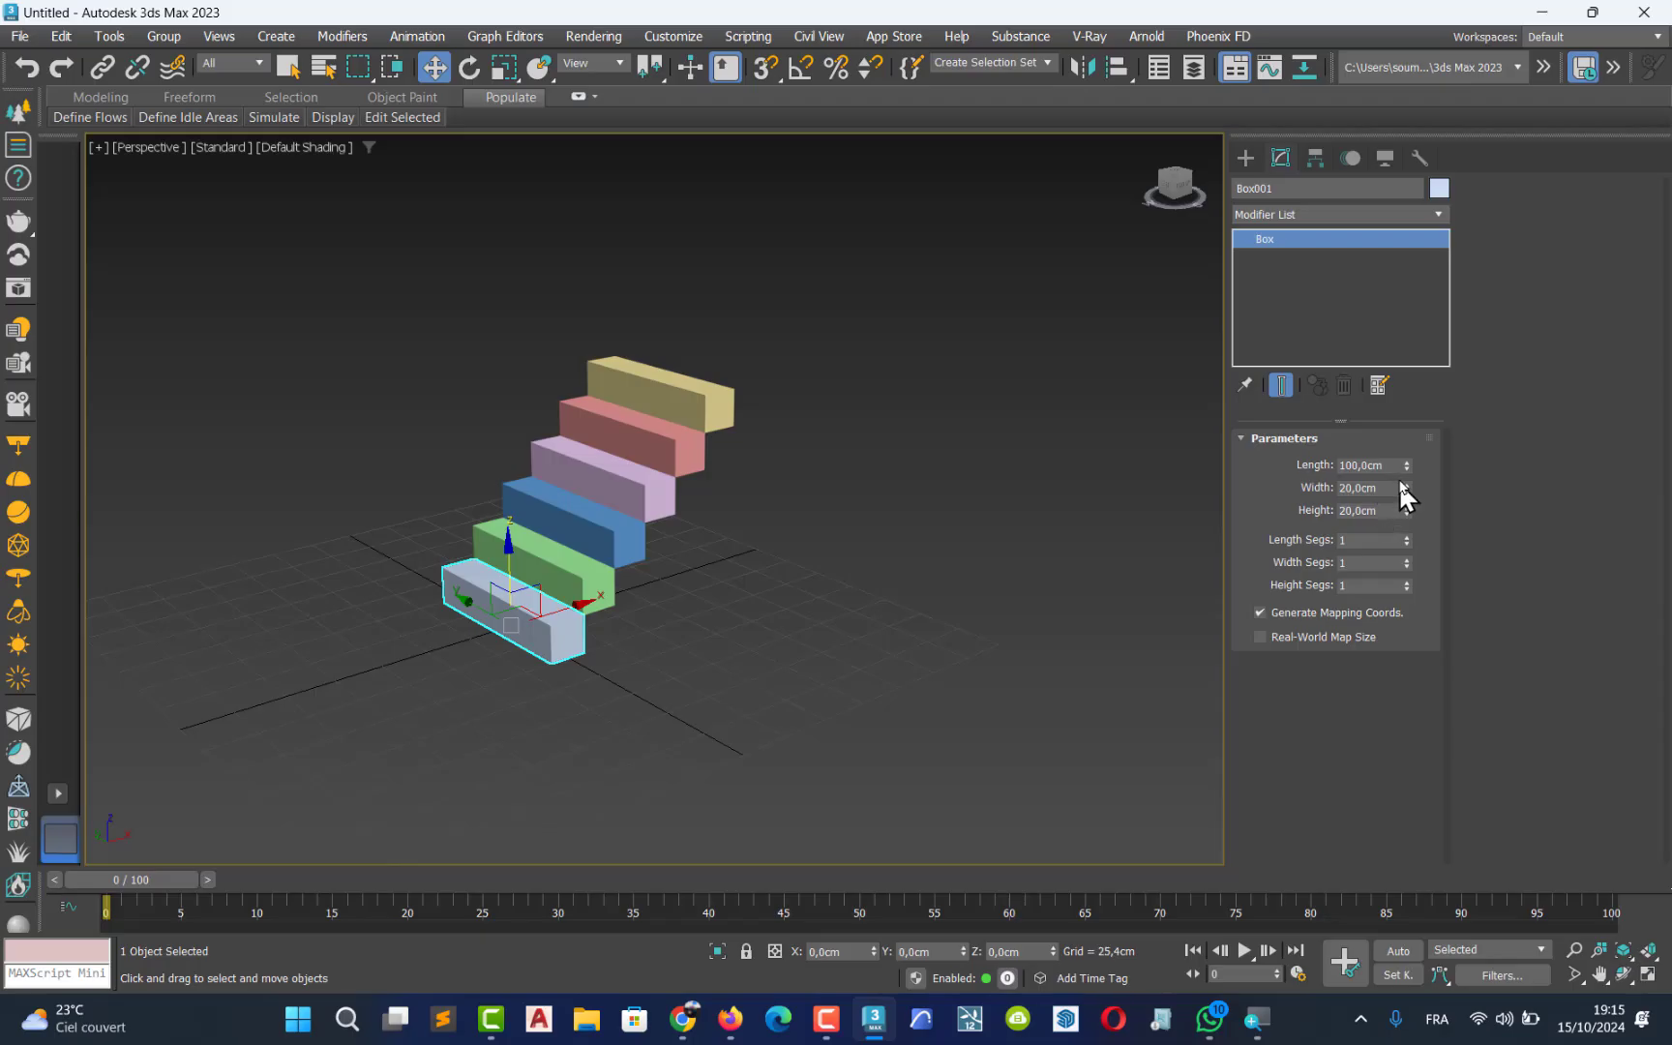
left_click_drag(1406, 466, 1402, 426)
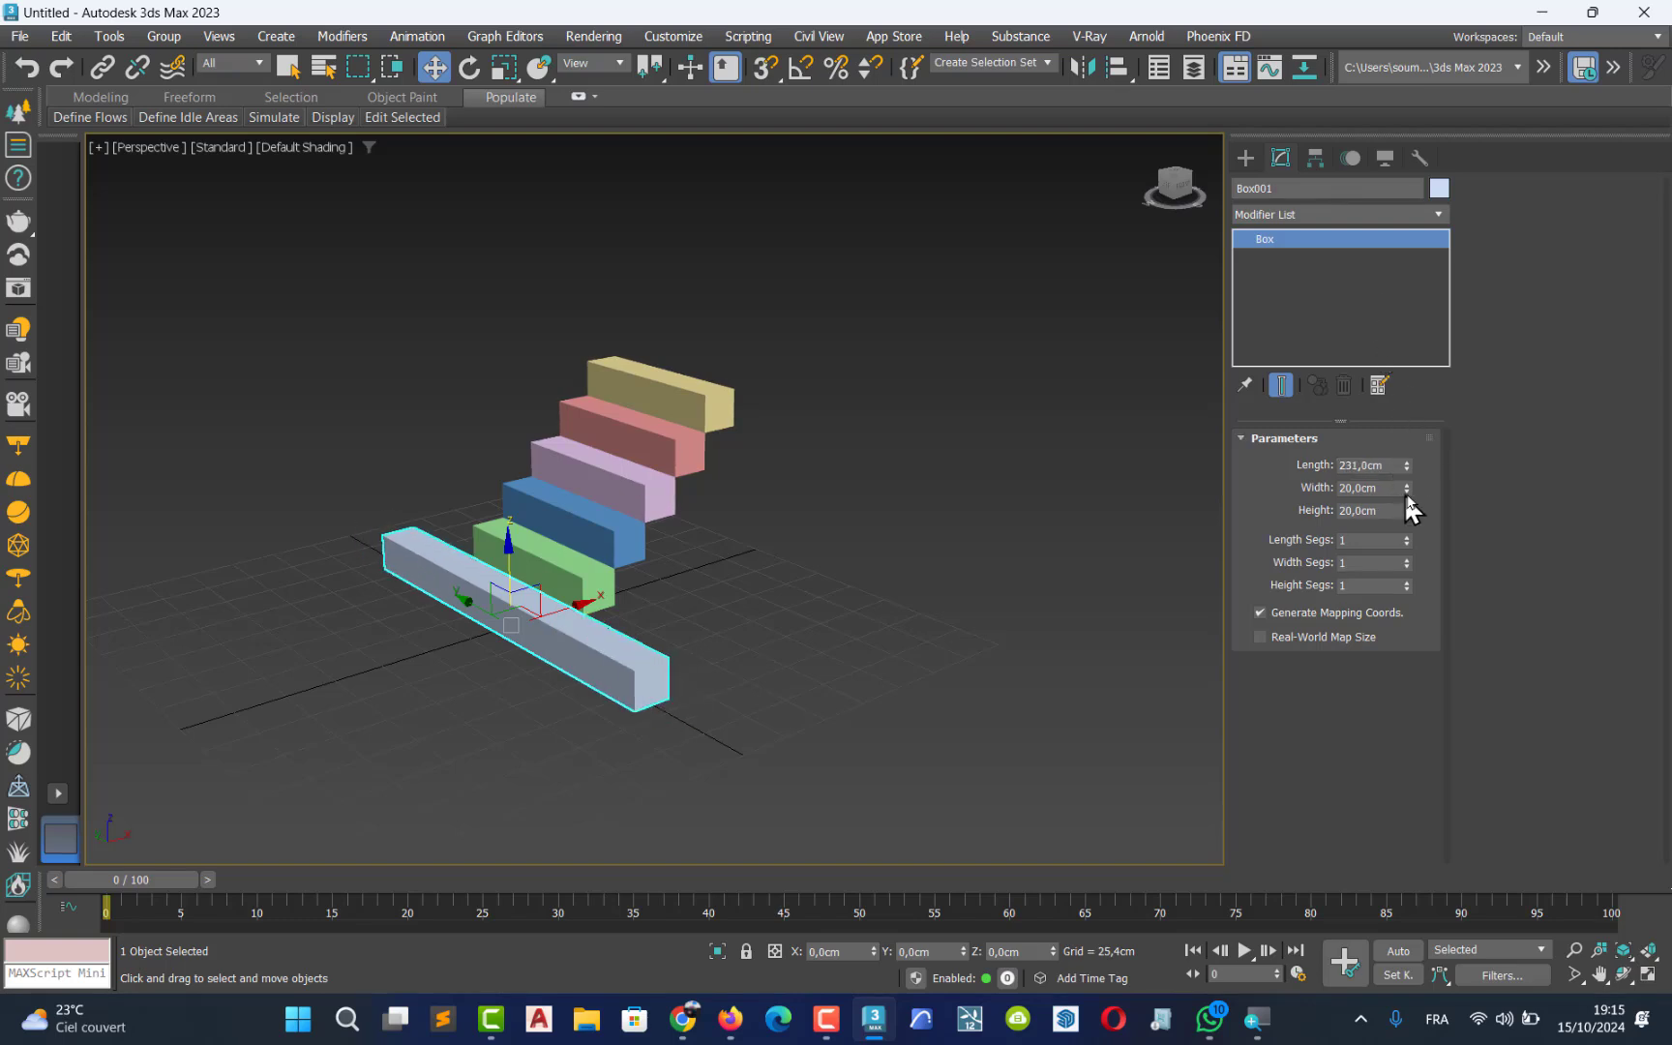
left_click_drag(1406, 490, 1421, 549)
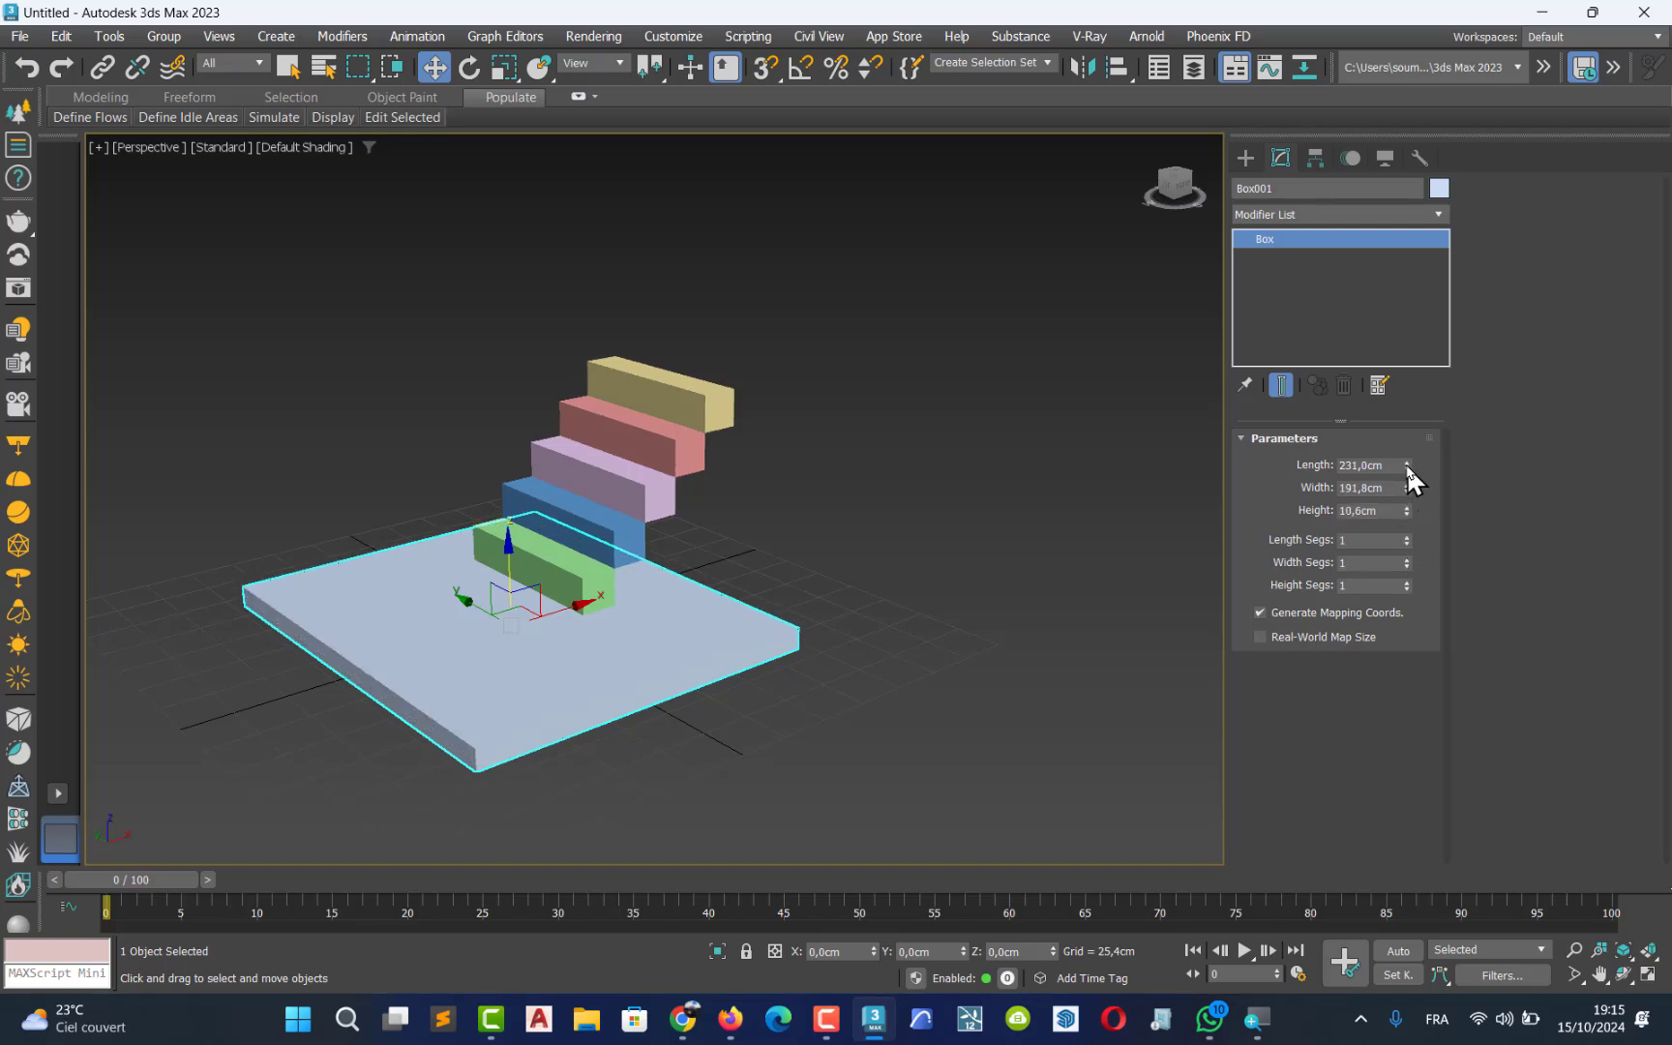
left_click_drag(1407, 466, 1405, 401)
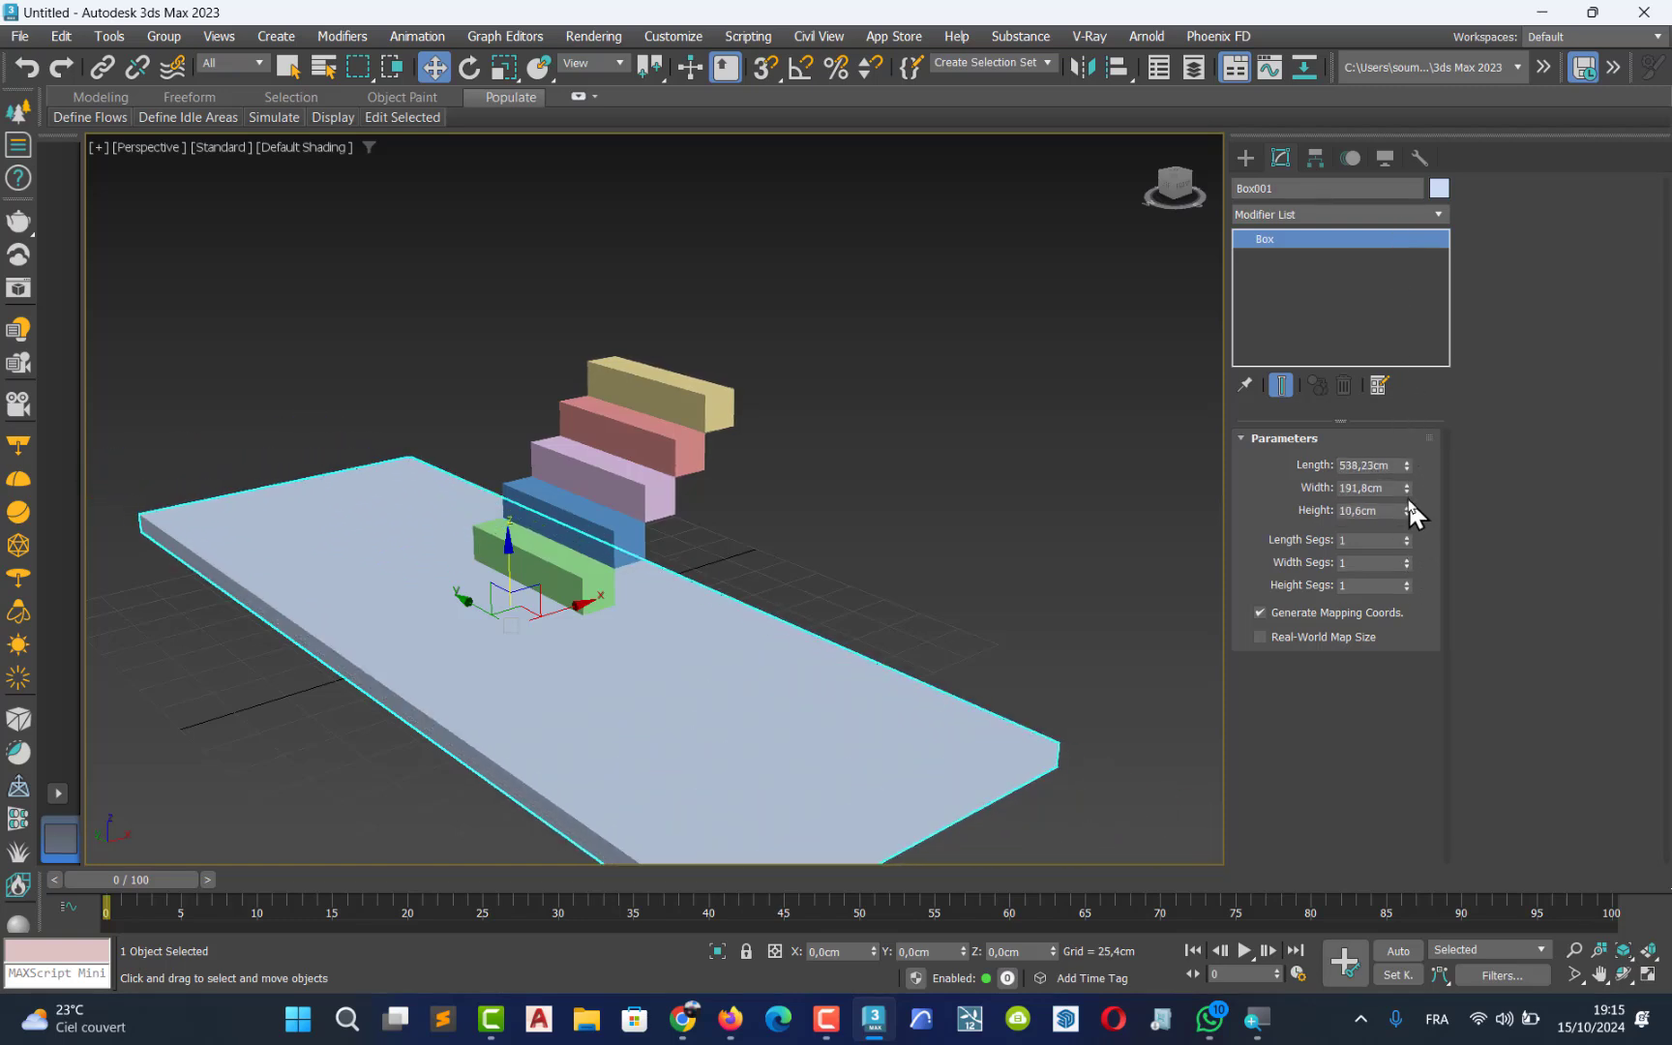
left_click_drag(1410, 483, 1405, 348)
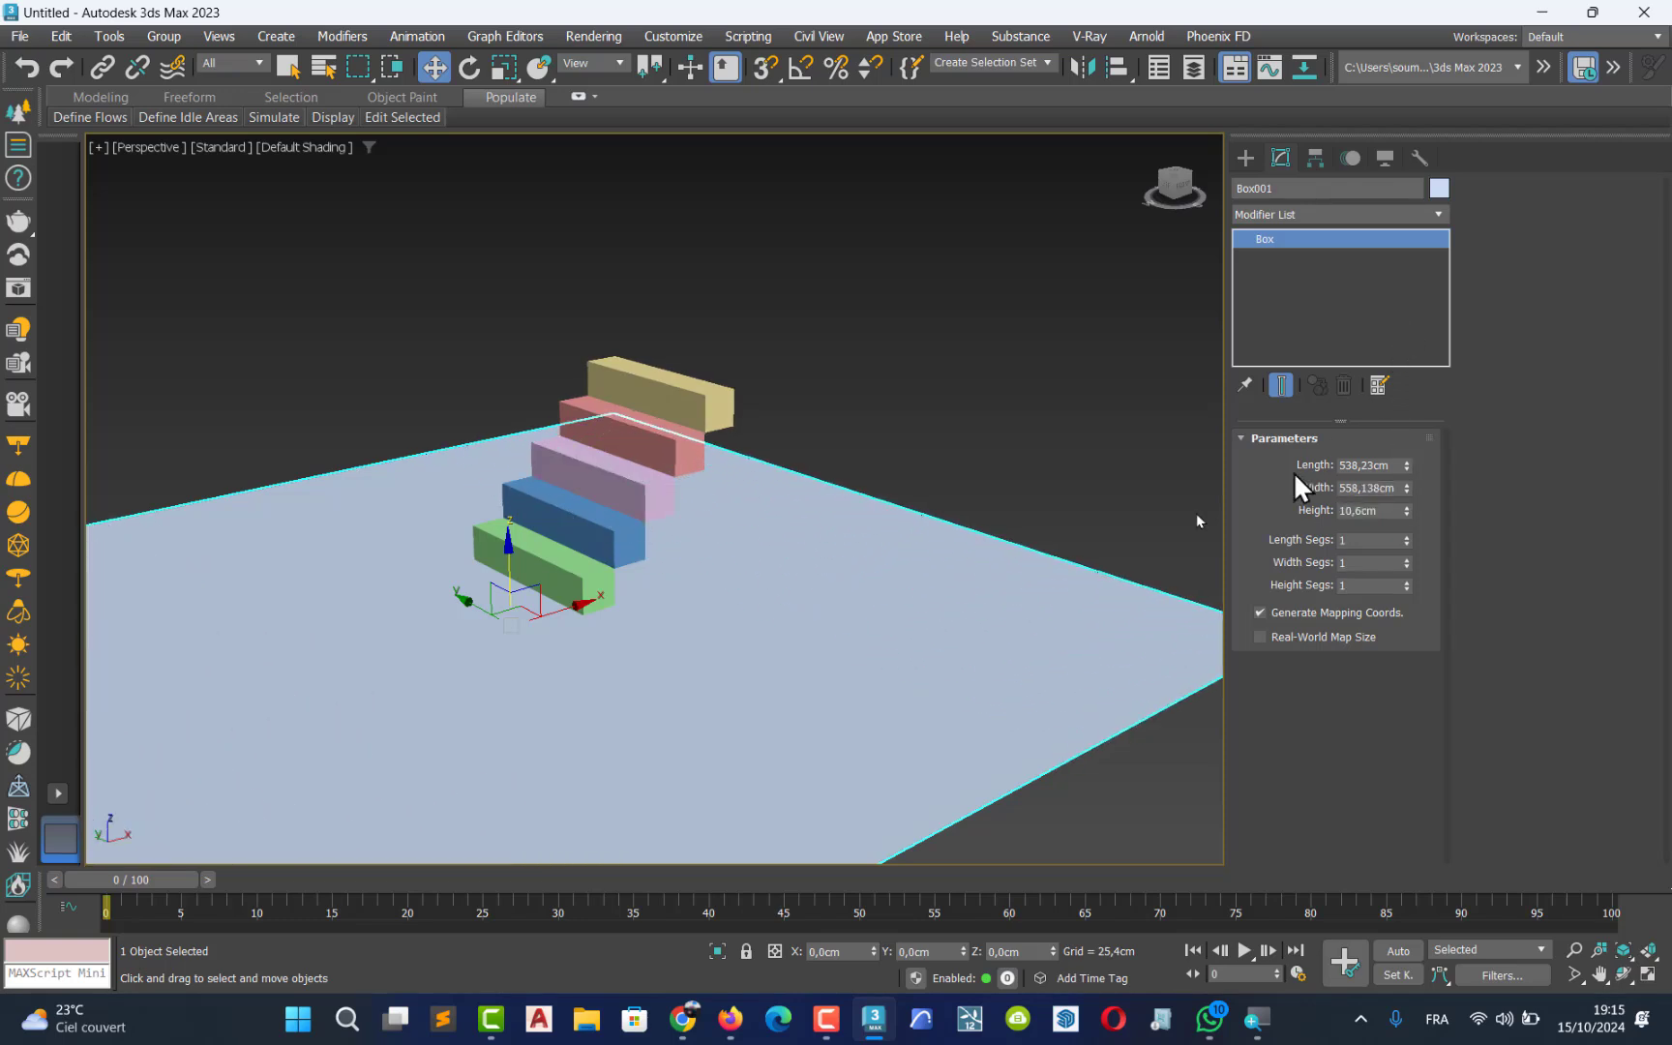
- Raise the slab vertically to about Z 9.3 cm so its top face meets the underside of the green box, checking in the Front view
middle_click_drag(834, 624, 752, 598, "alt")
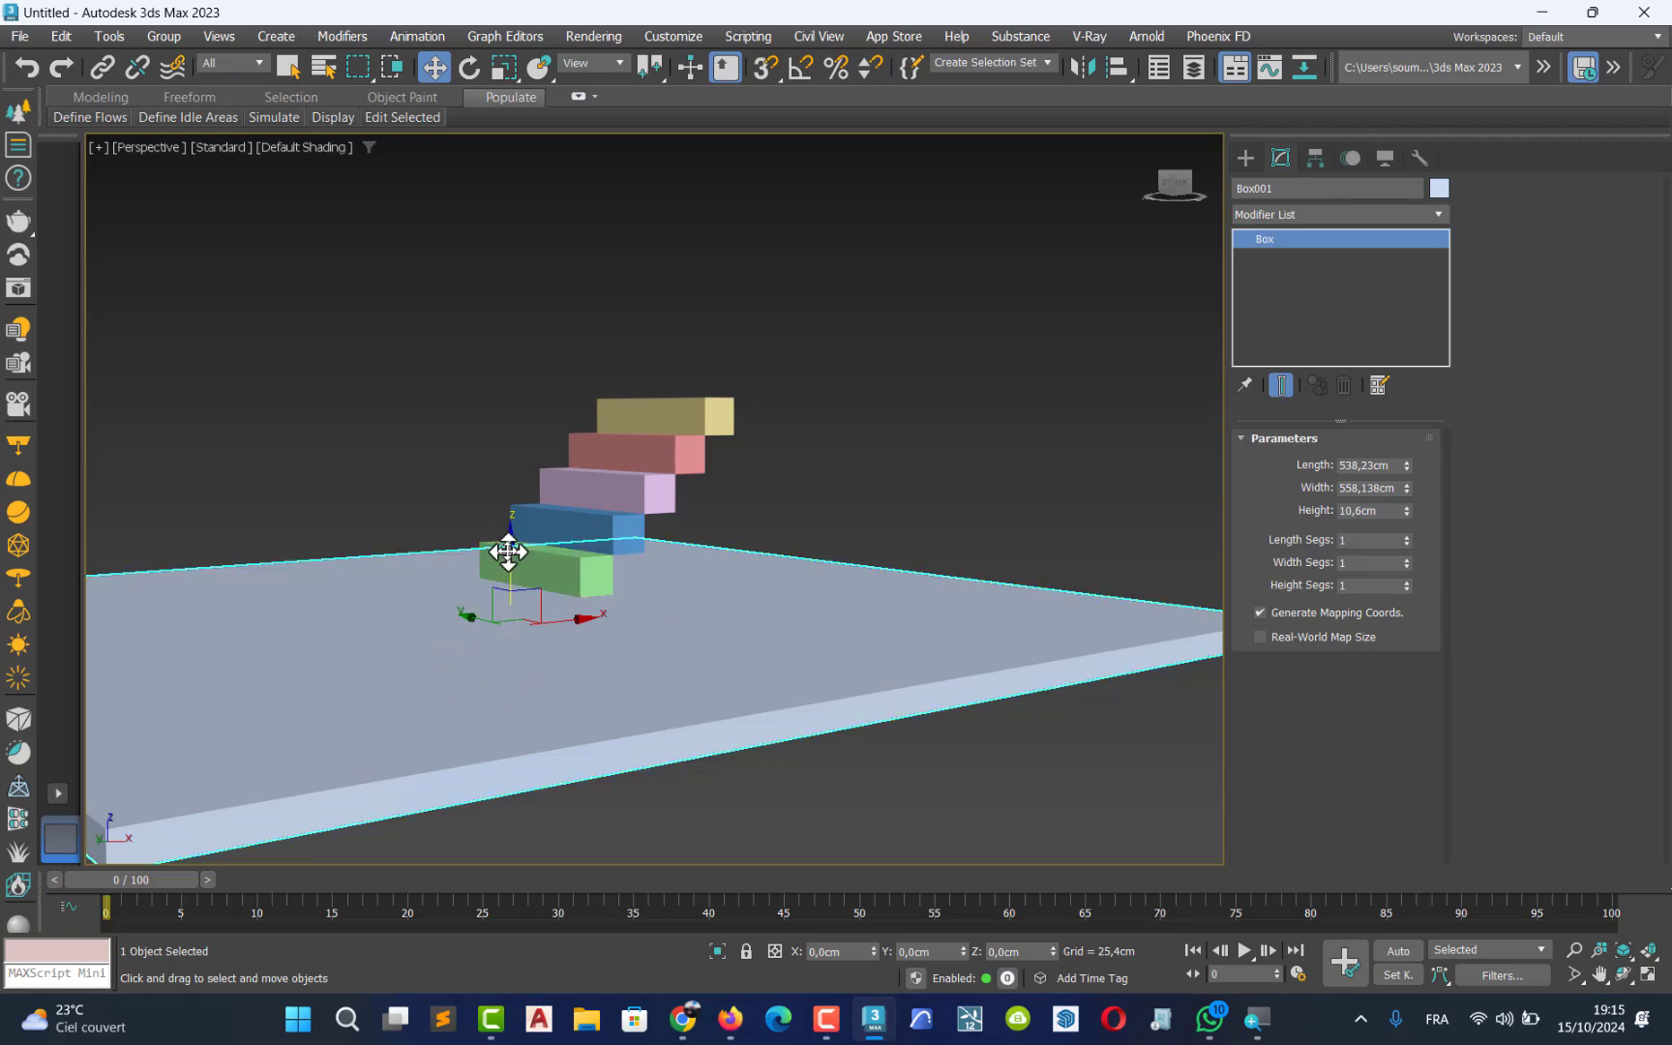
mouse_move(508, 551)
left_mouse_down()
mouse_move(515, 515)
mouse_move(514, 540)
left_mouse_up()
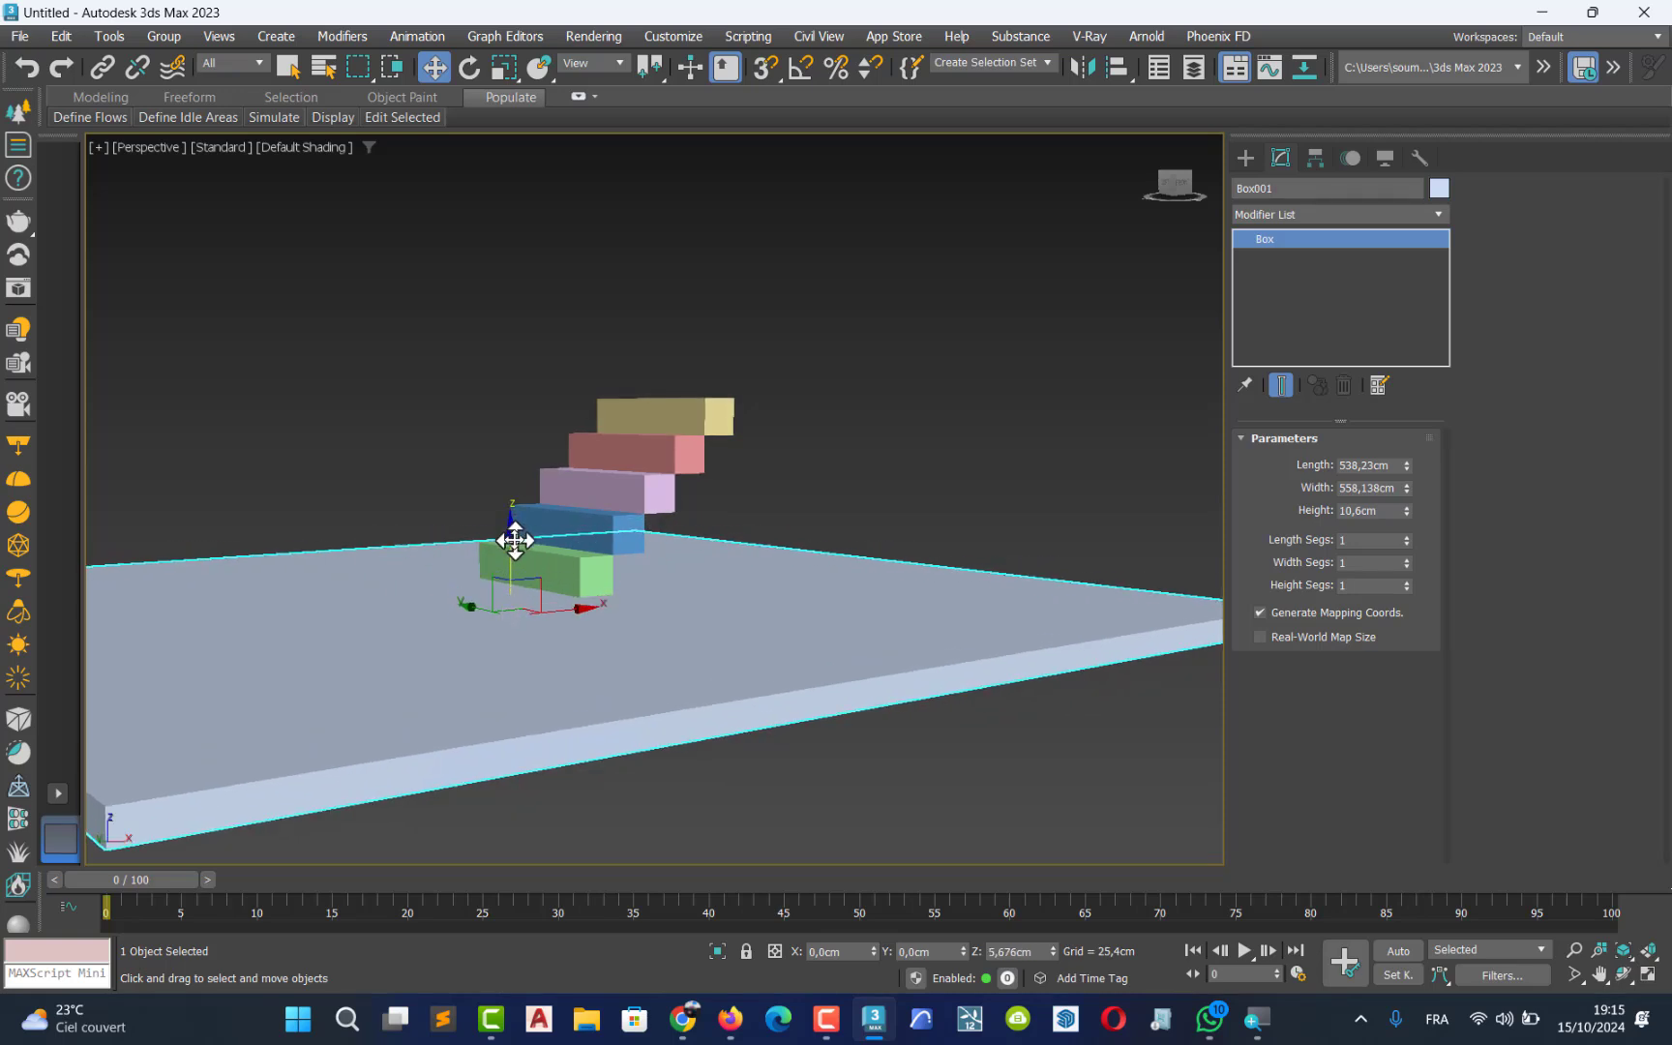
key("alt+w")
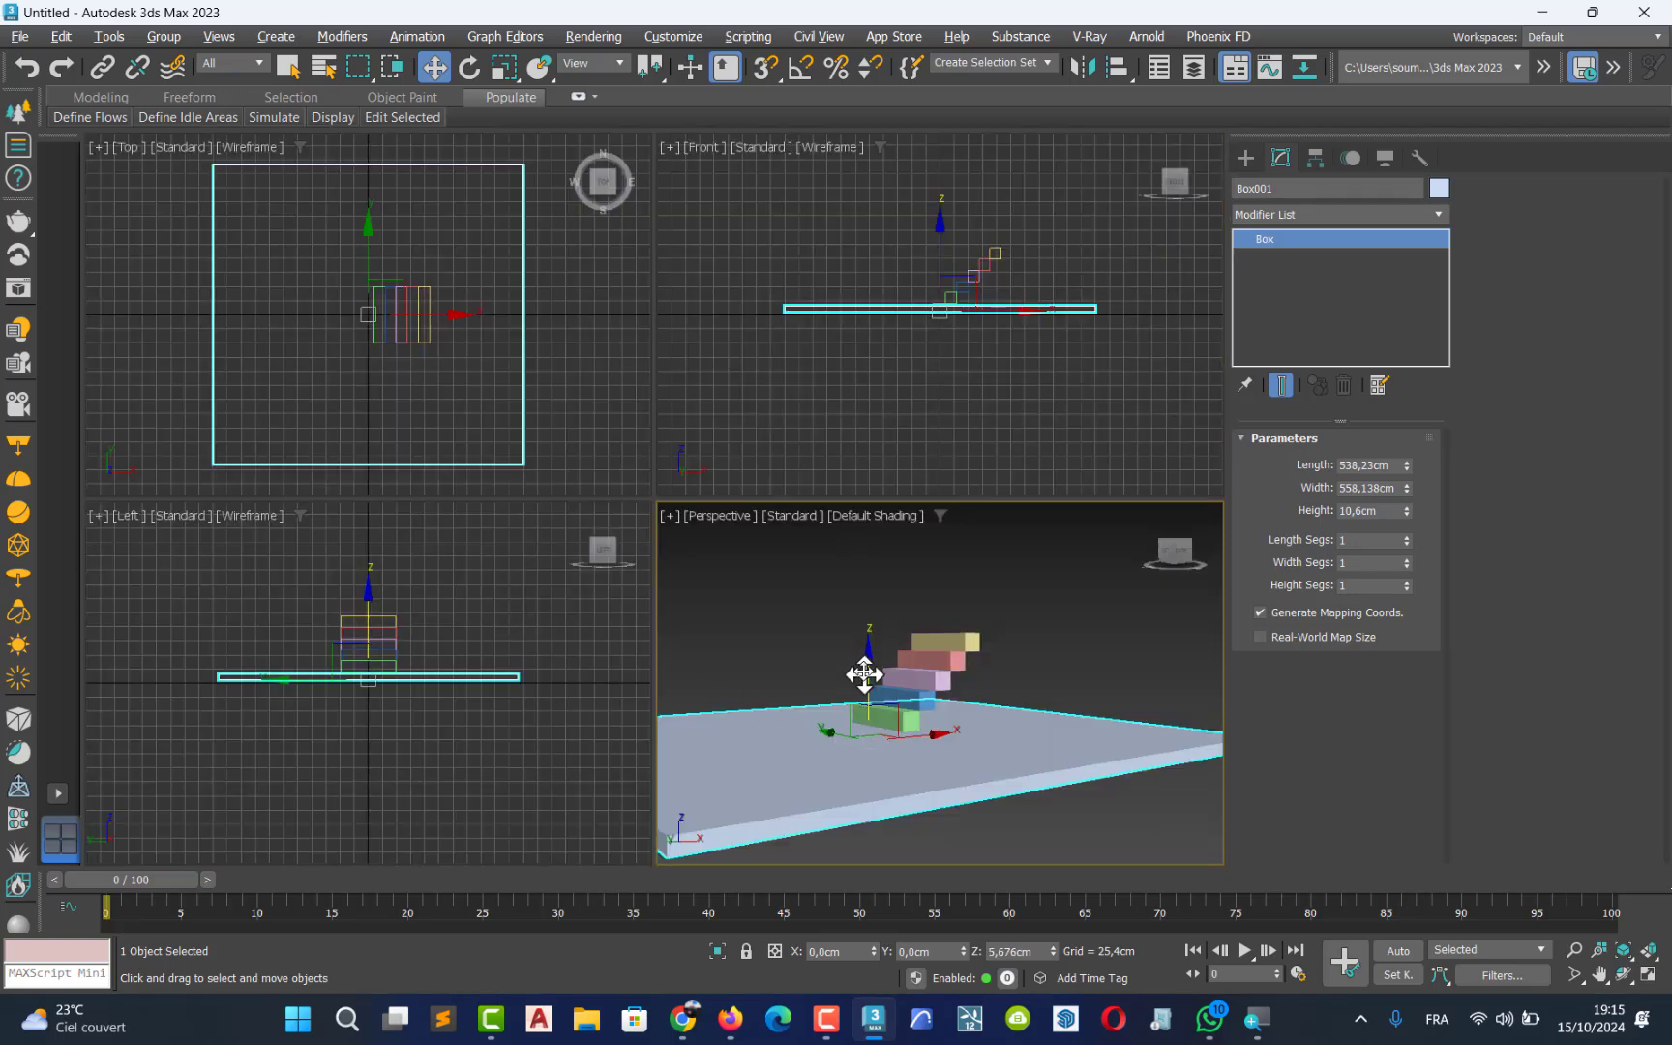
middle_click_drag(912, 222, 907, 286)
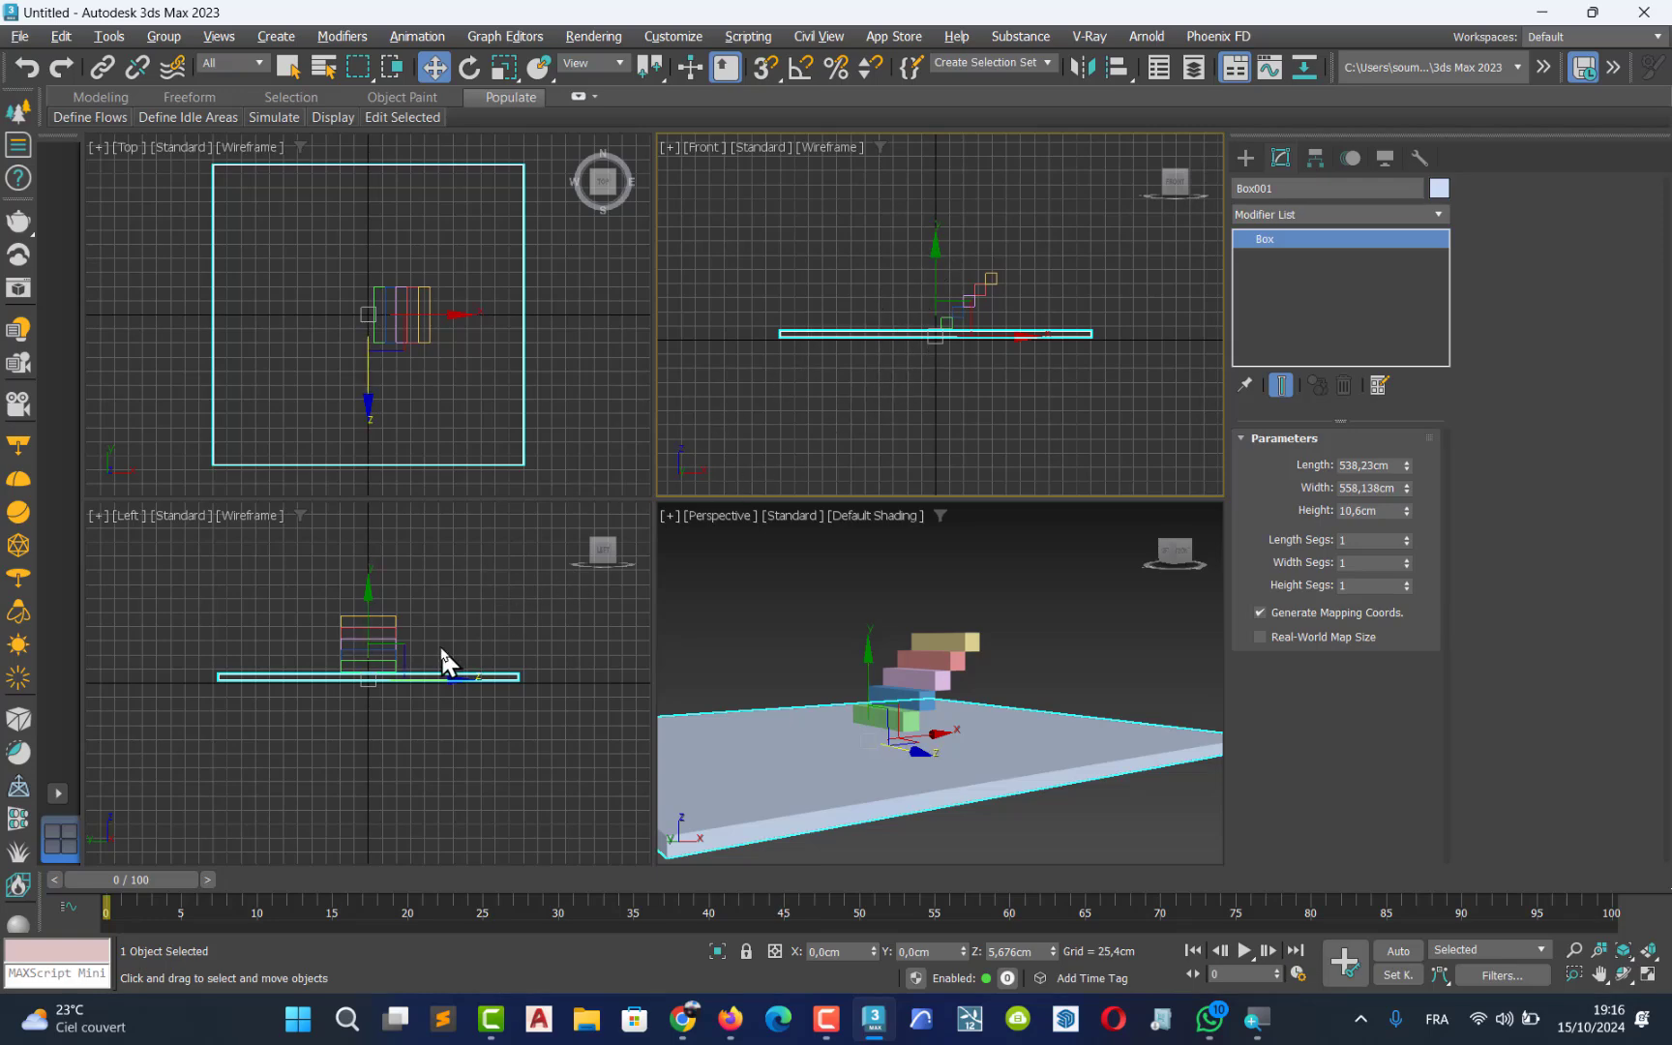
middle_click_drag(959, 336, 975, 366)
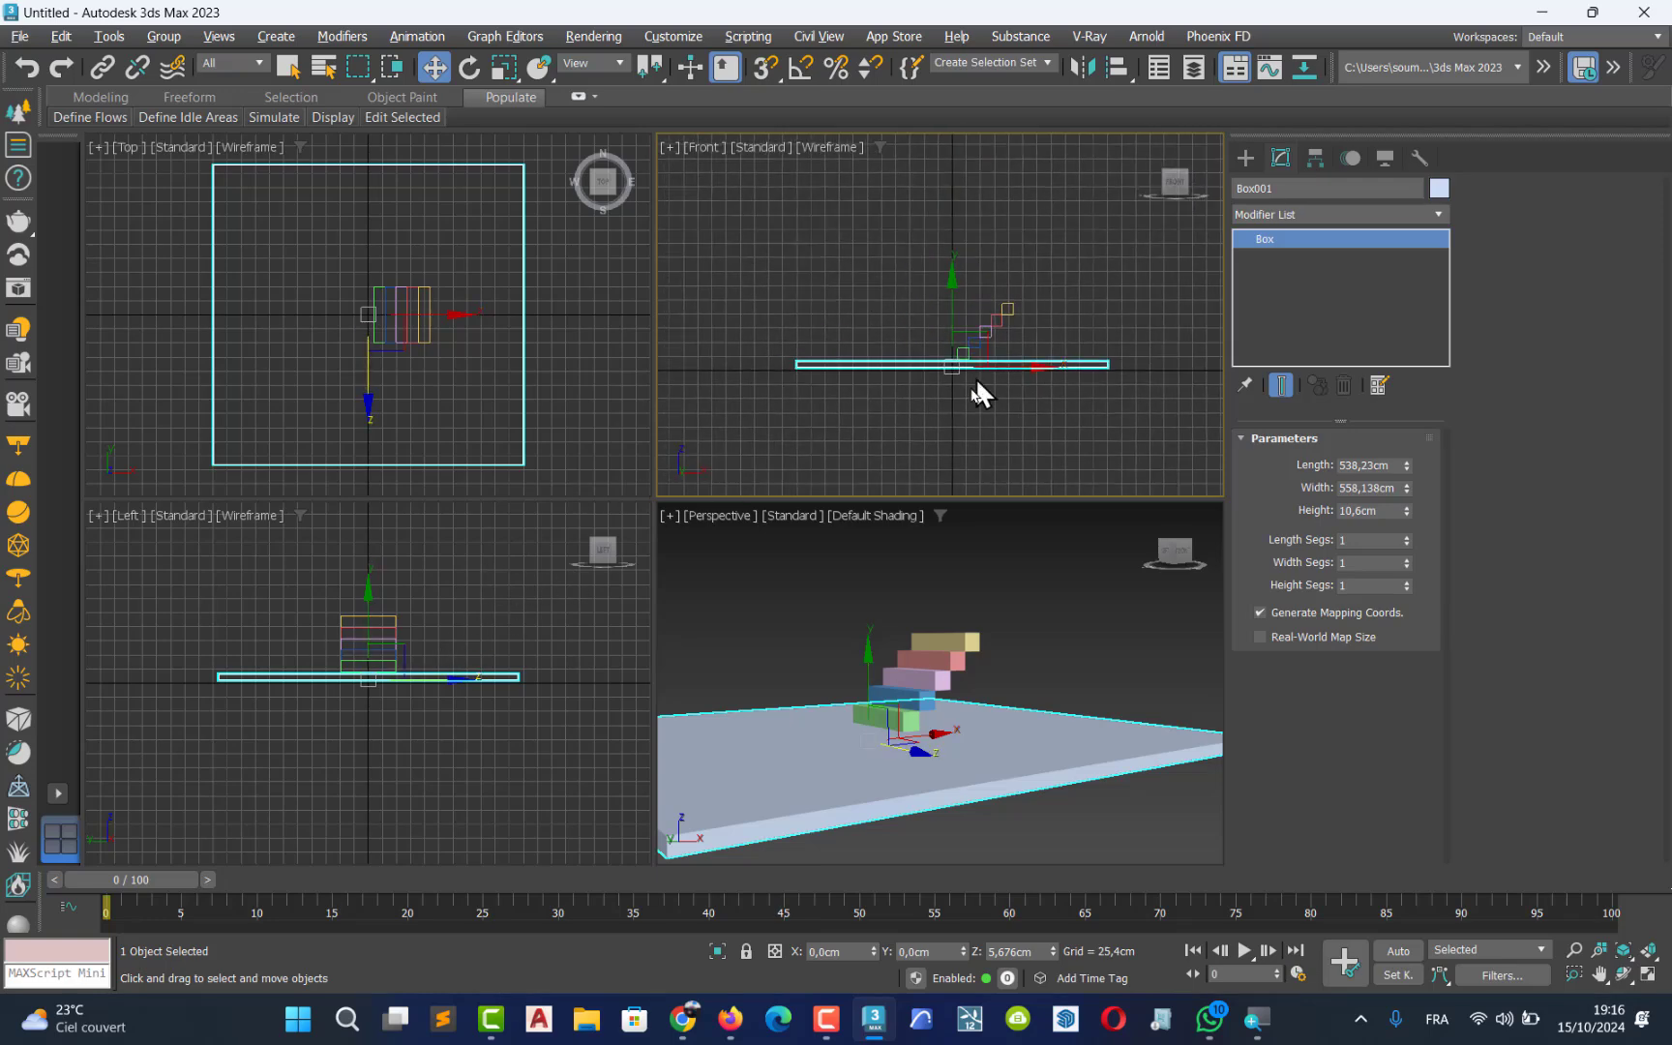
key("alt+w")
middle_click_drag(735, 601, 695, 665)
scroll(675, 492, "up", 5)
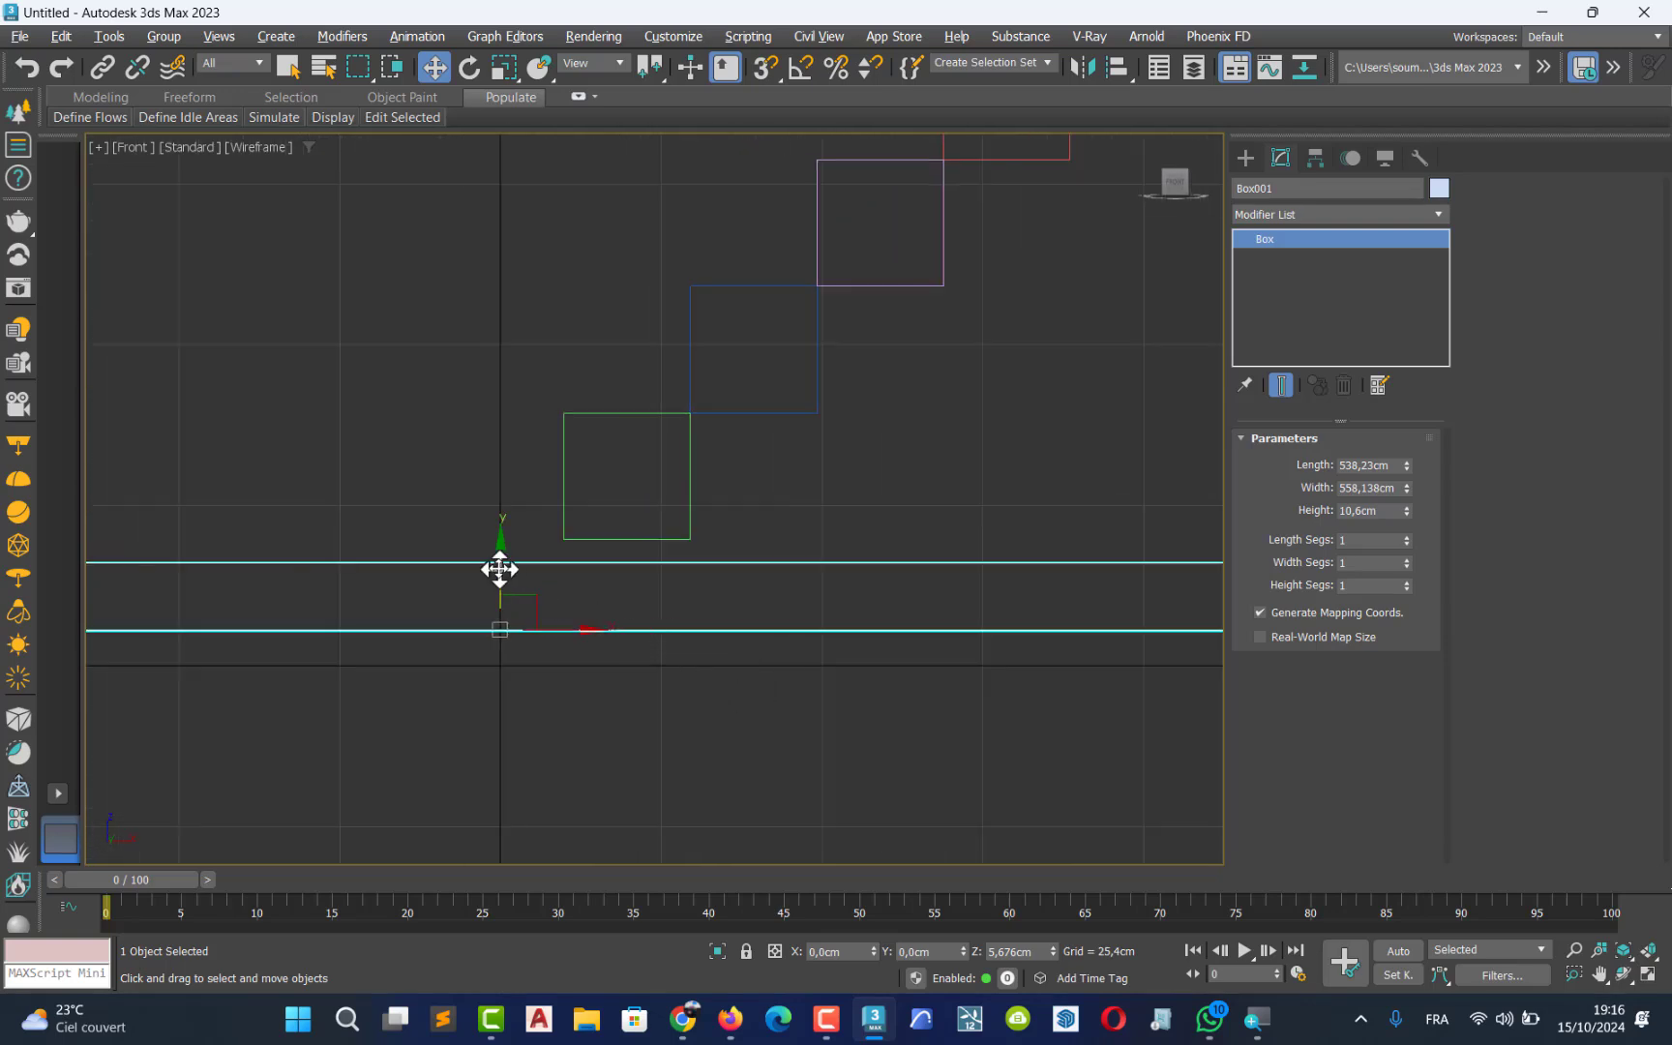
mouse_move(499, 569)
left_mouse_down()
mouse_move(504, 511)
mouse_move(511, 546)
left_mouse_up()
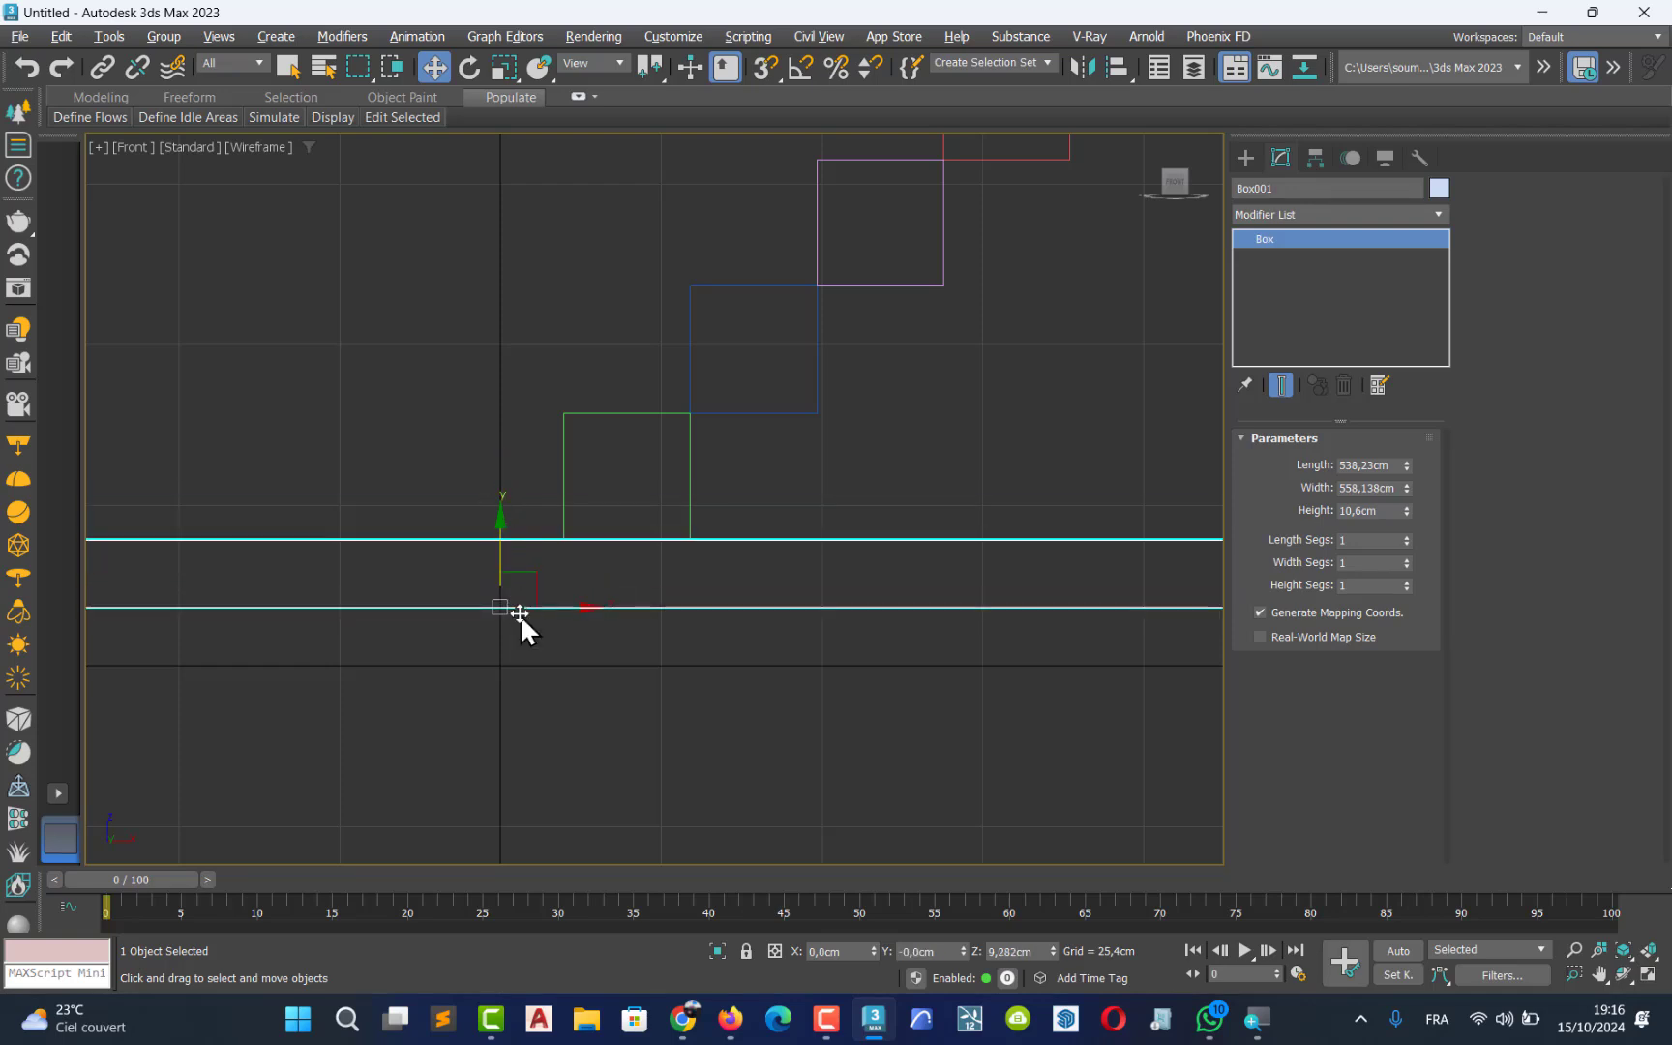
- Return to the maximized Perspective view and examine the staircase and slab from several angles and distances
key("alt+w")
middle_click_drag(870, 762, 846, 807)
key("alt+w")
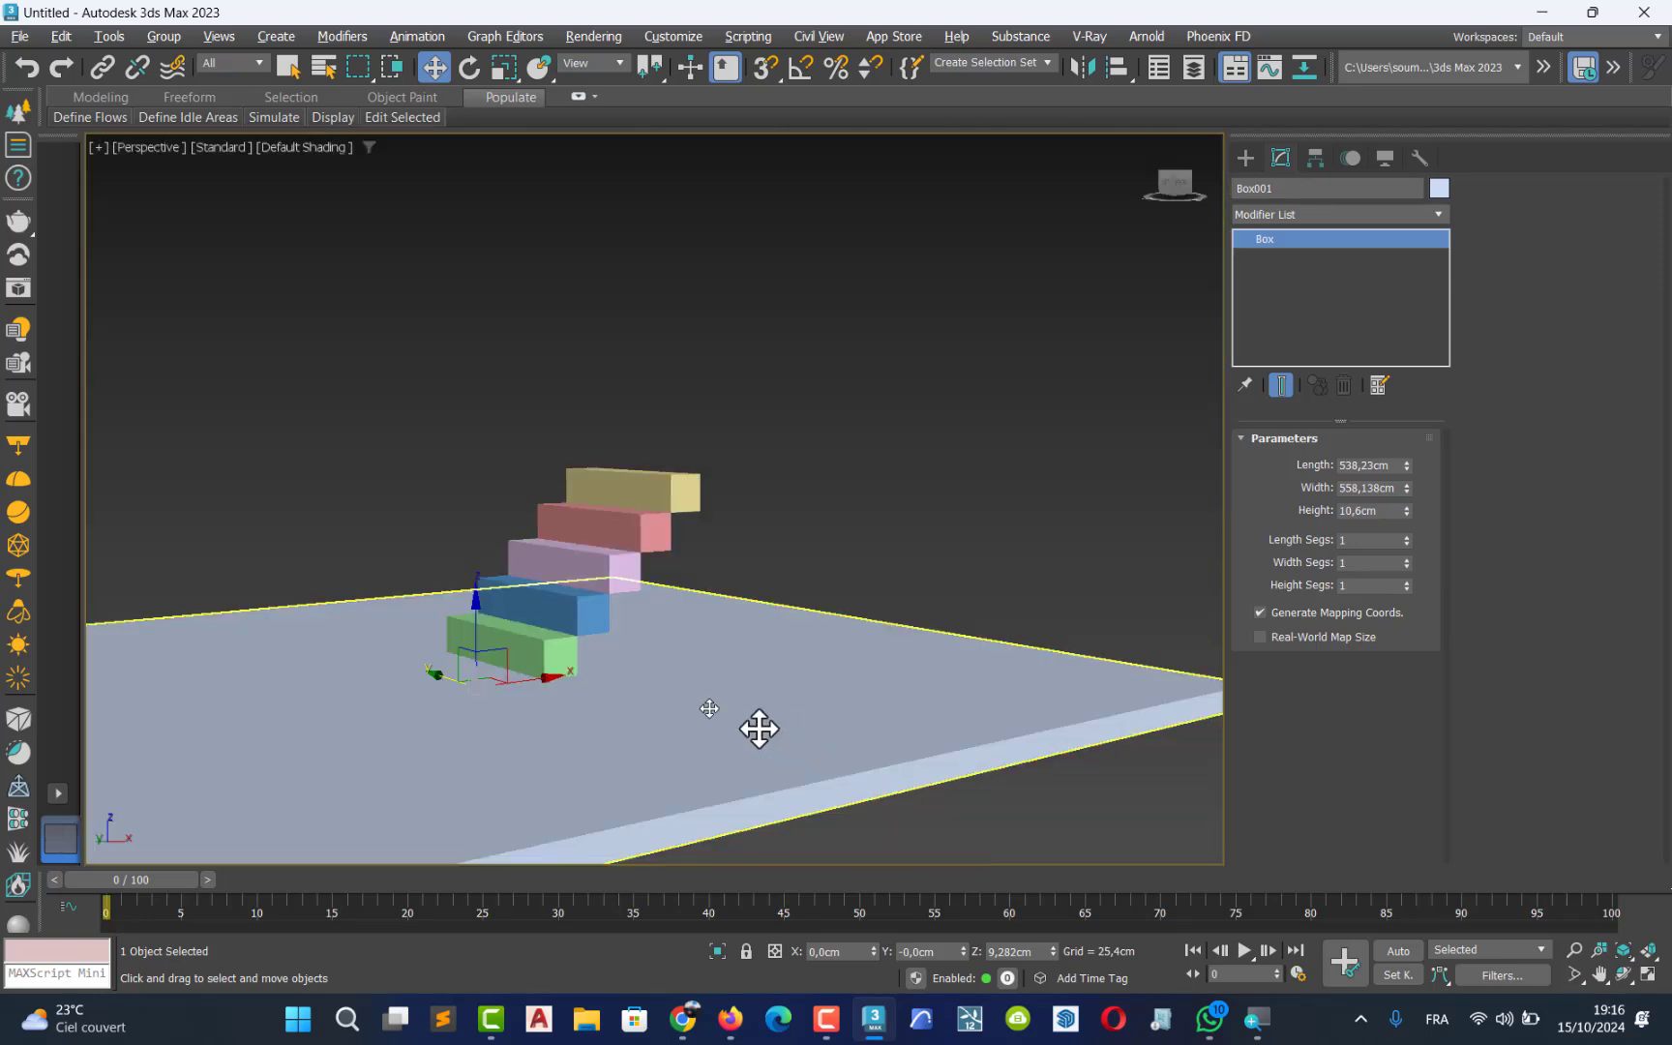
mouse_move(610, 686)
middle_mouse_down("alt")
mouse_move(641, 701)
mouse_move(582, 694)
middle_mouse_up("alt")
scroll(554, 682, "up", 5)
middle_click_drag(486, 721, 589, 736, "alt")
scroll(504, 732, "down", 5)
scroll(500, 753, "down", 3)
scroll(589, 711, "up", 8)
middle_click_drag(629, 643, 634, 688)
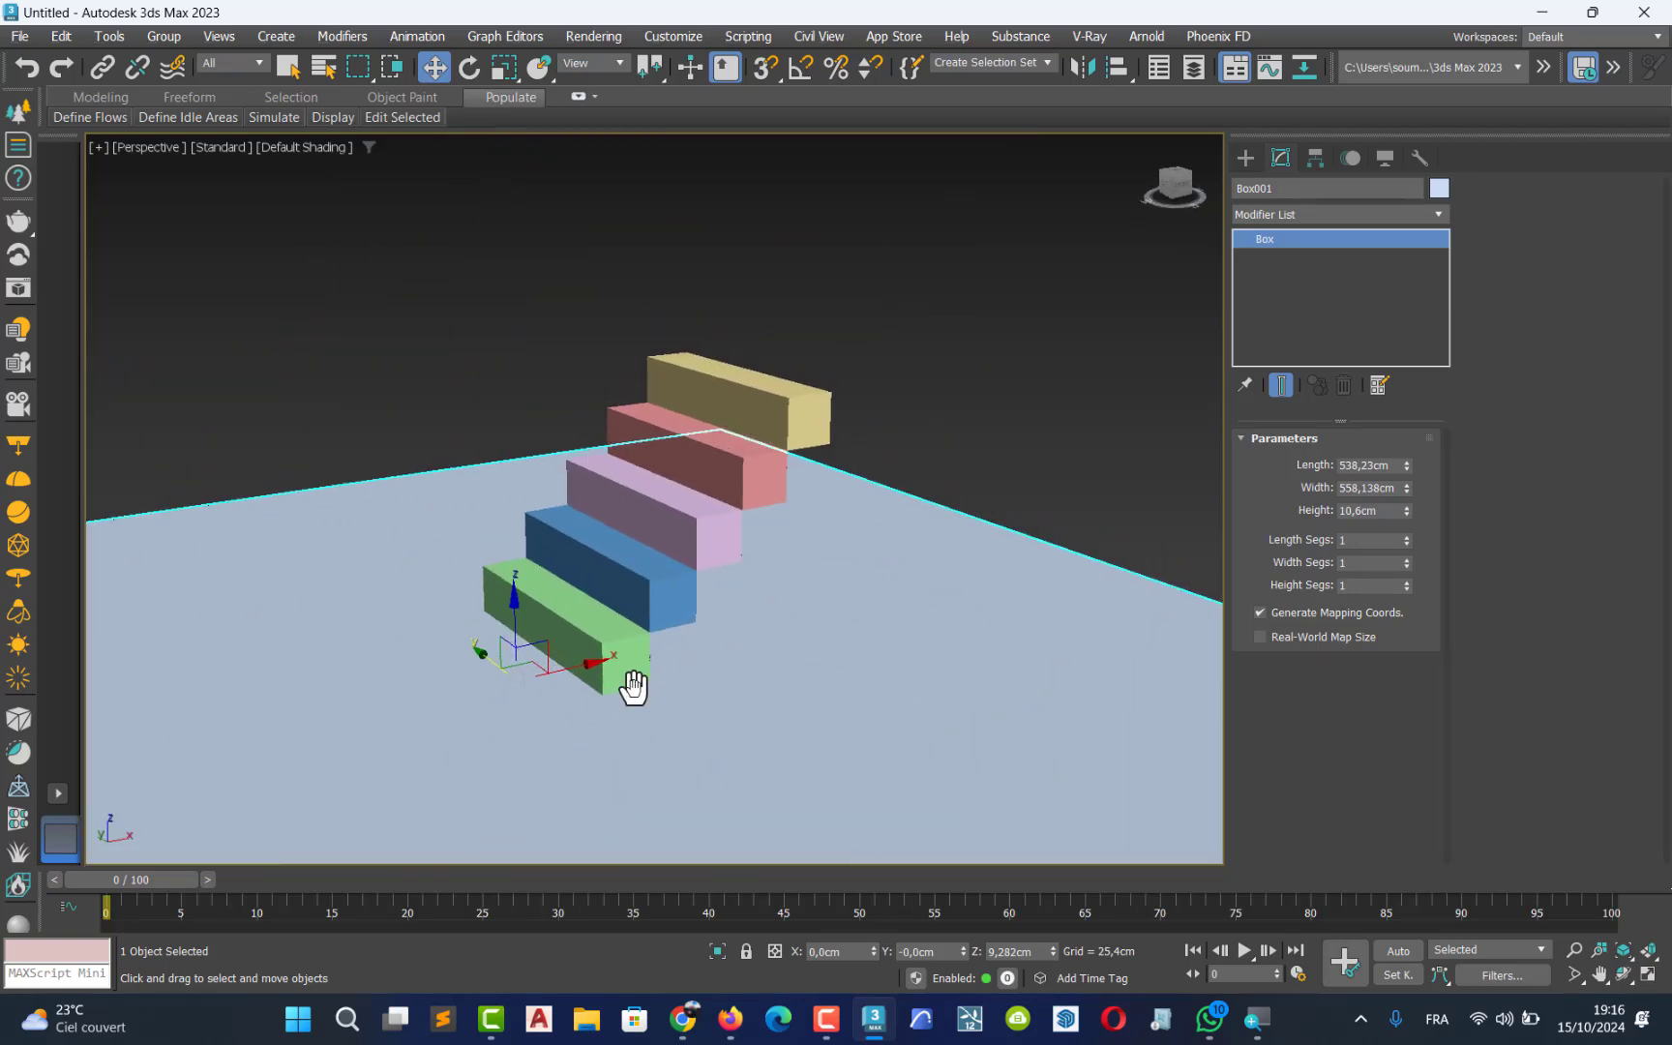
- Create a truncated cone beside the staircase with radii of about 35.5 cm and 10.1 cm and a height of about 110.5 cm
left_click(1244, 156)
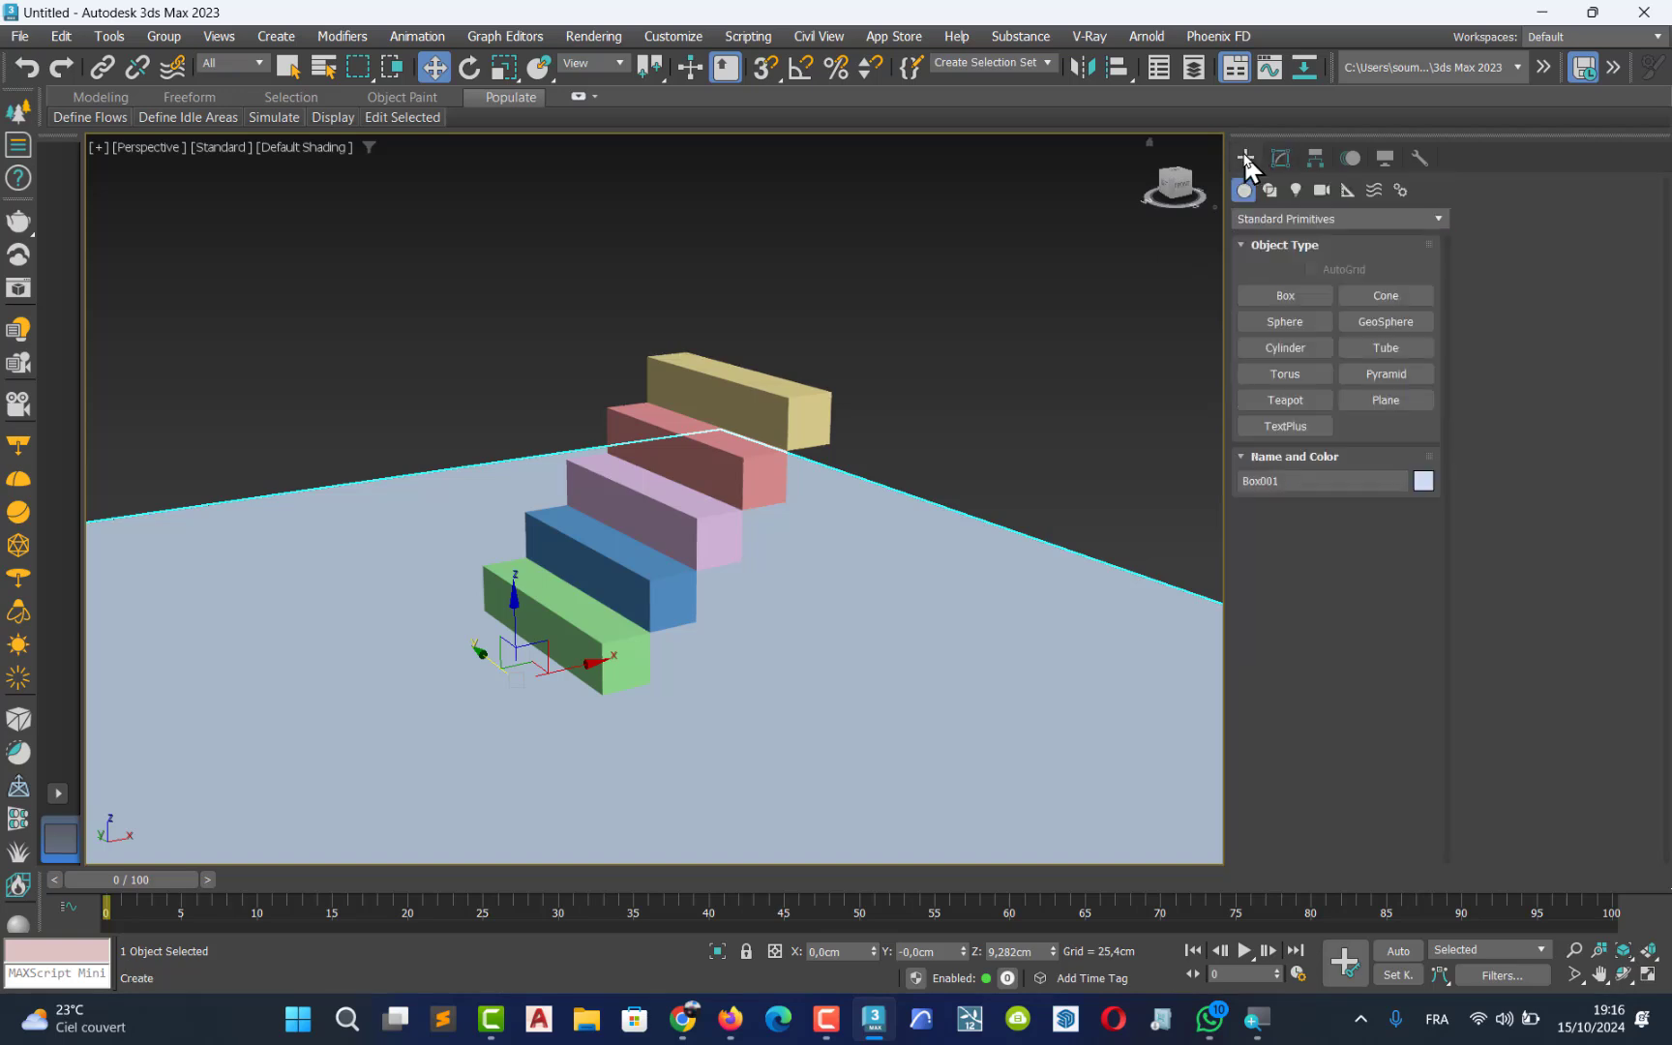
left_click(1393, 290)
middle_click_drag(642, 524, 830, 434)
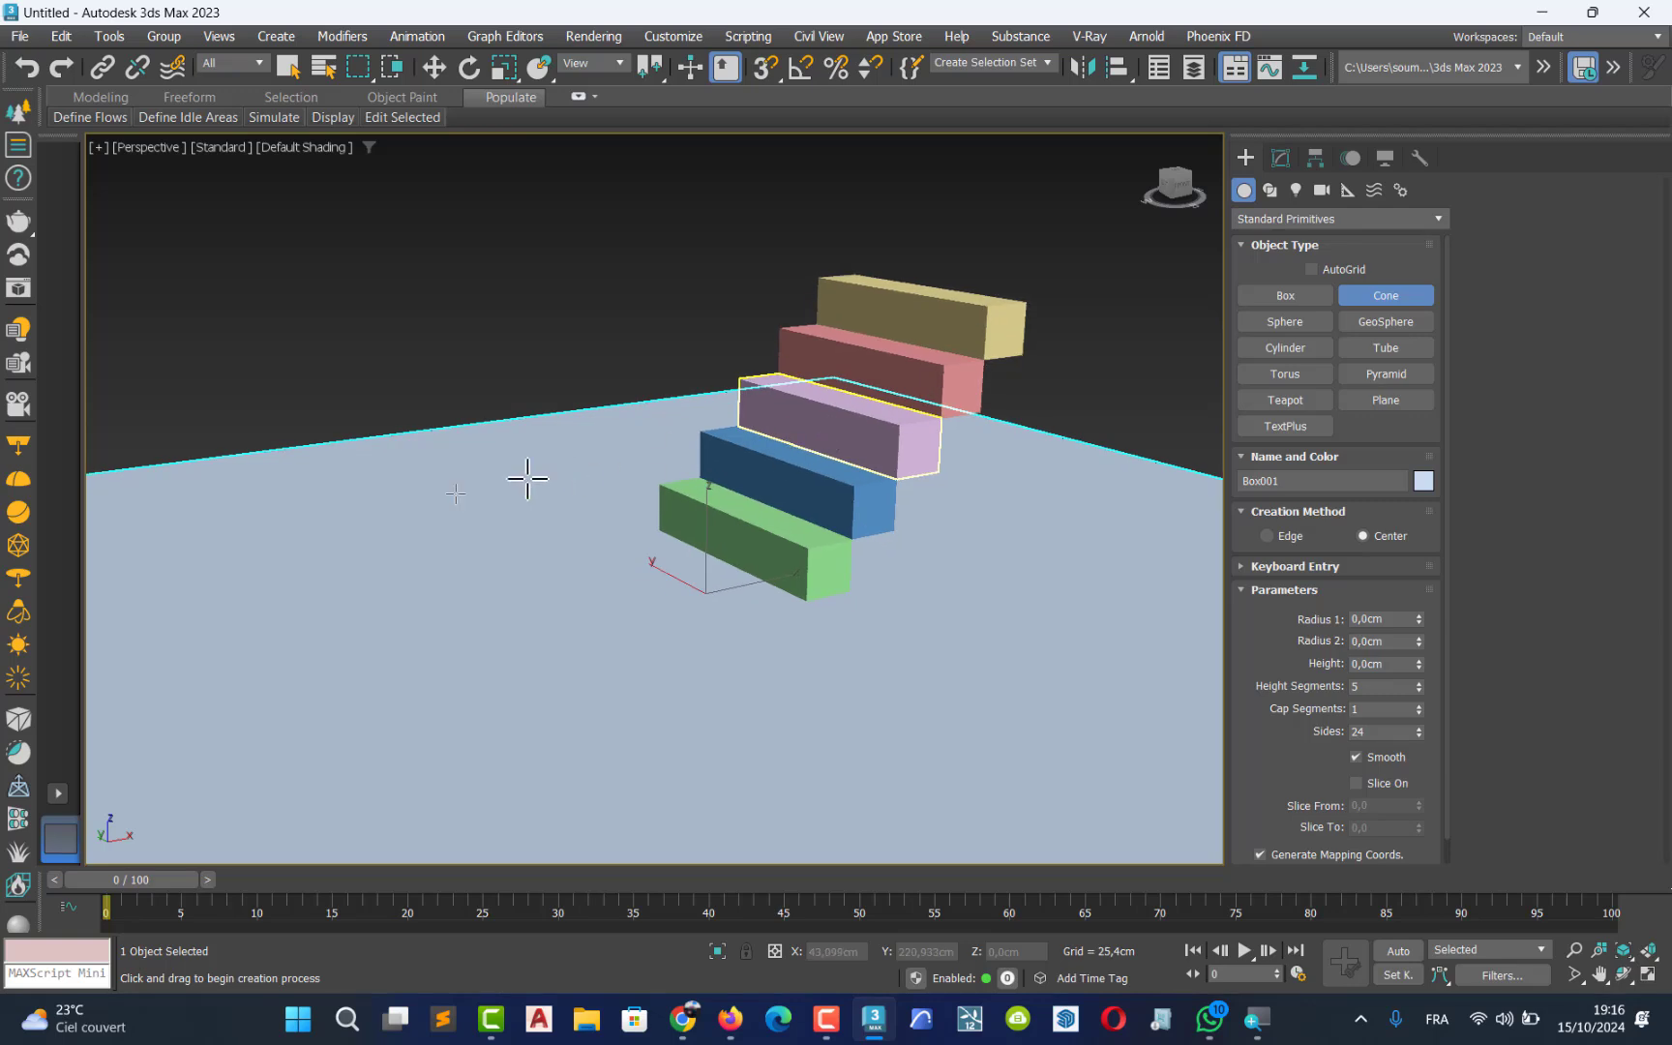
left_click_drag(310, 516, 395, 516)
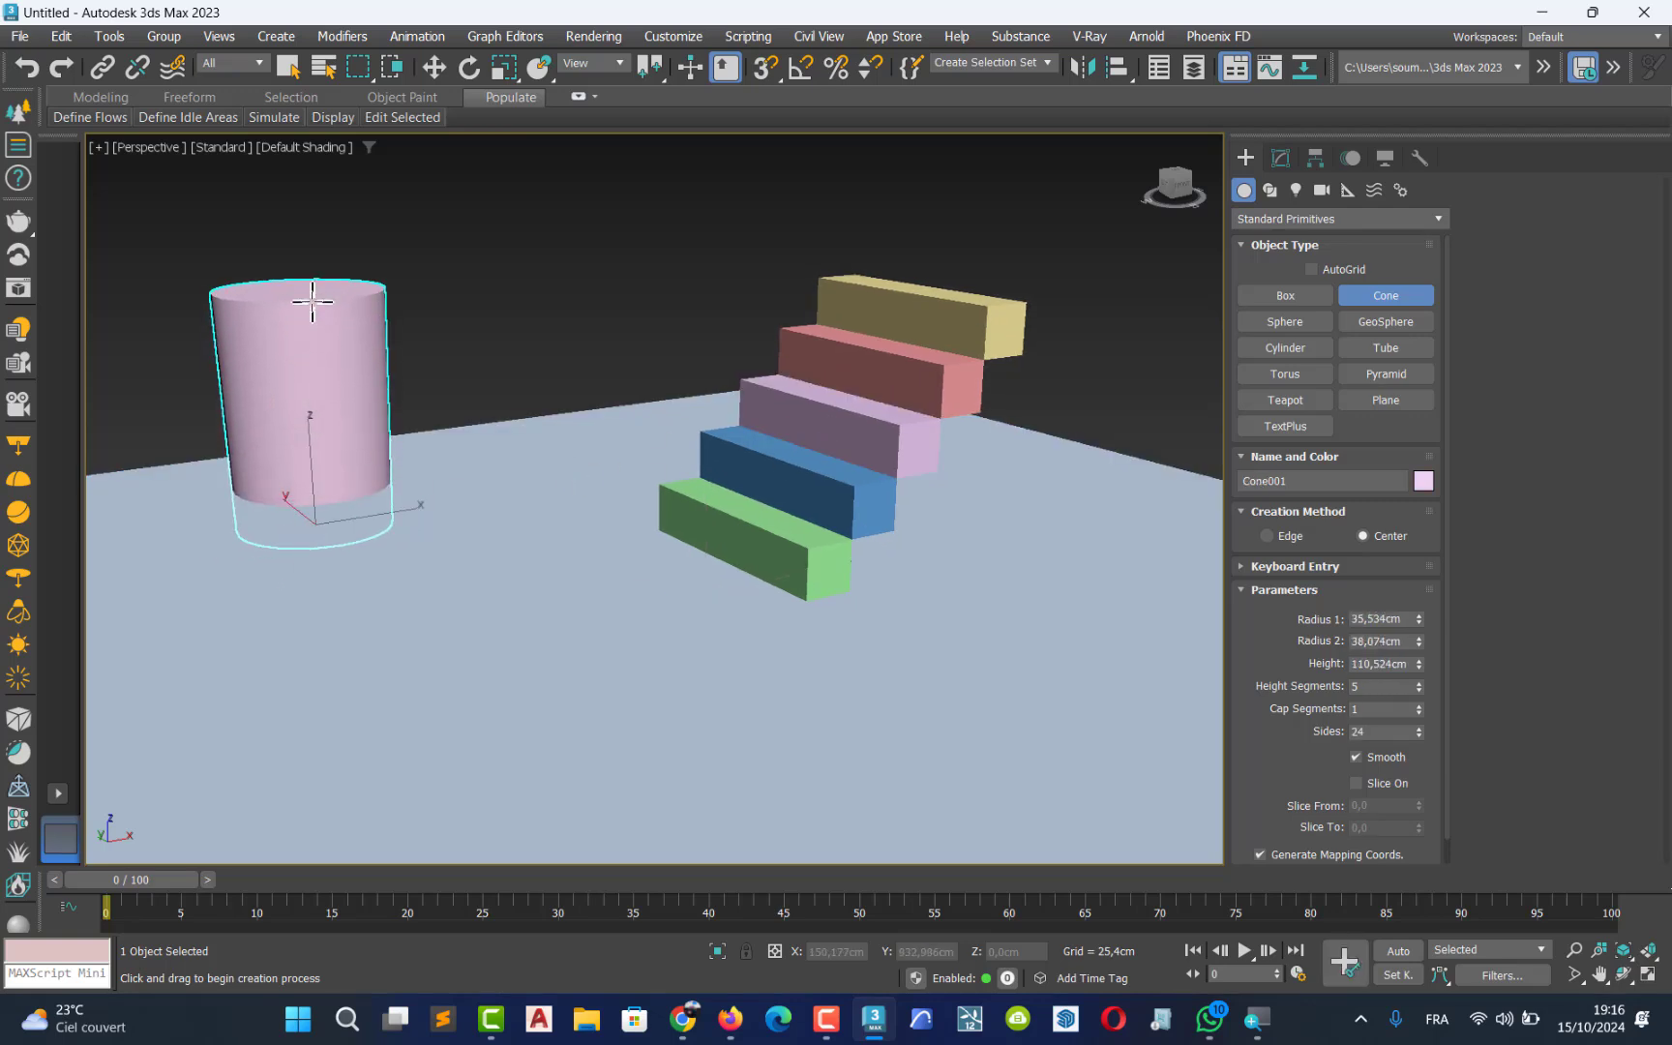
left_click(304, 358)
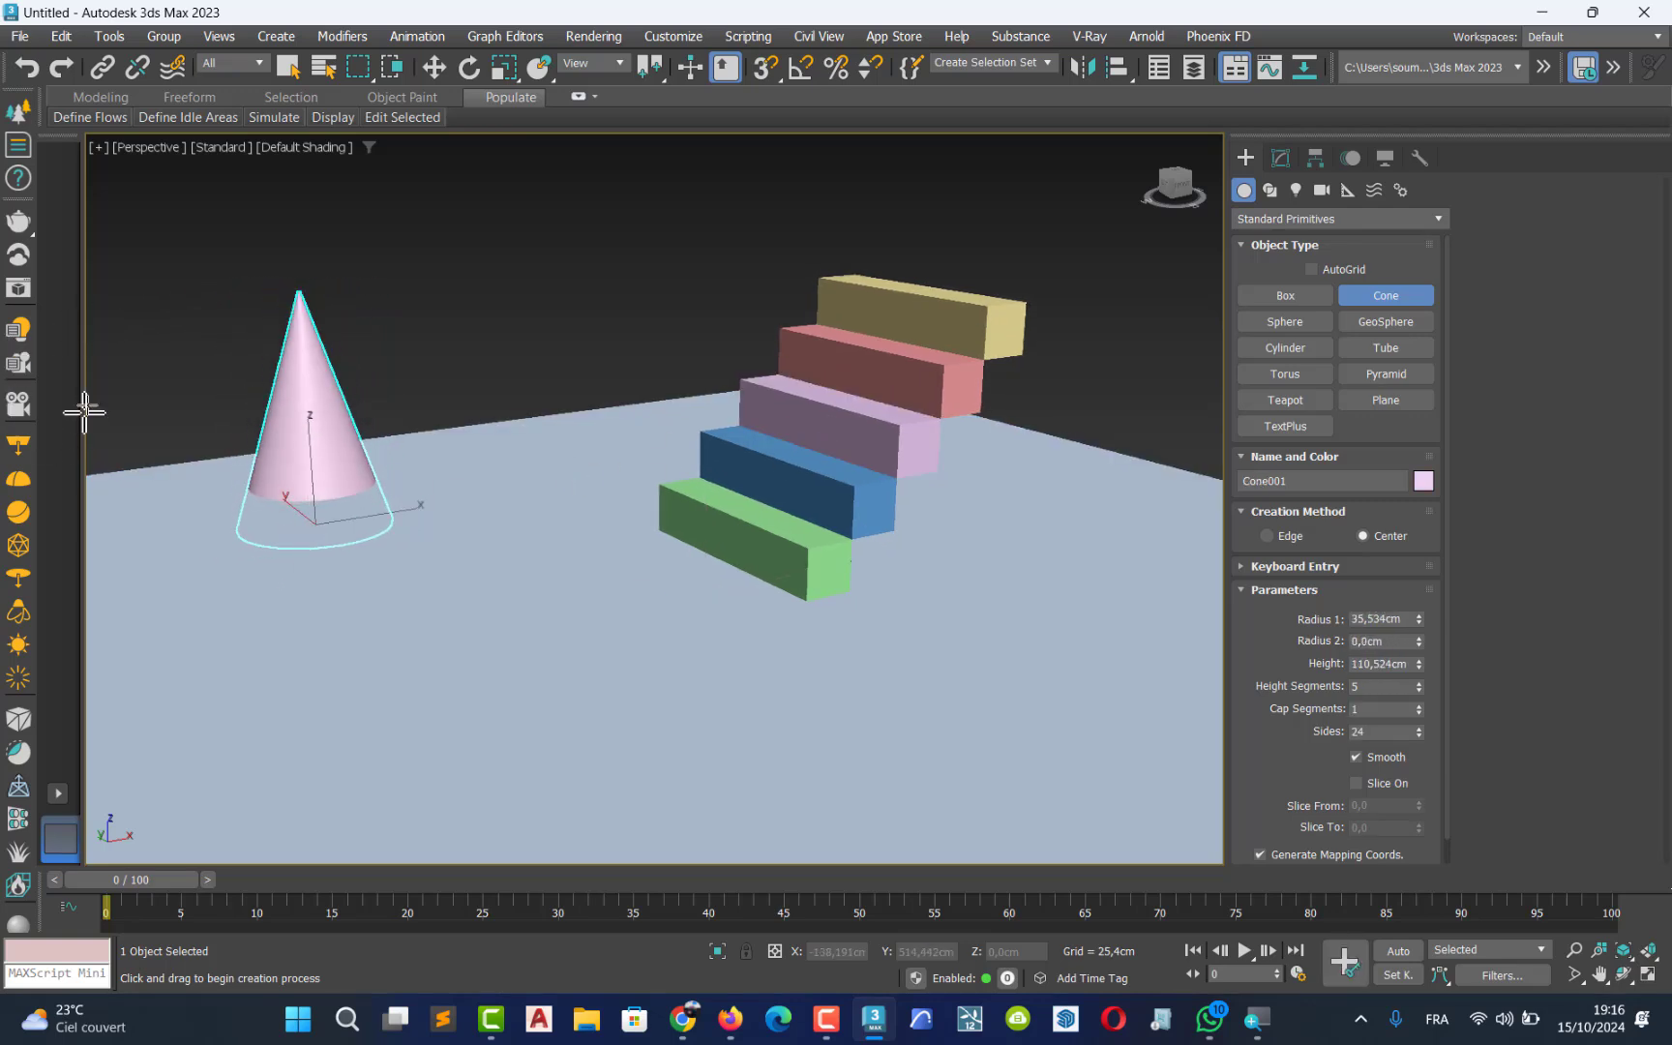
left_click(142, 358)
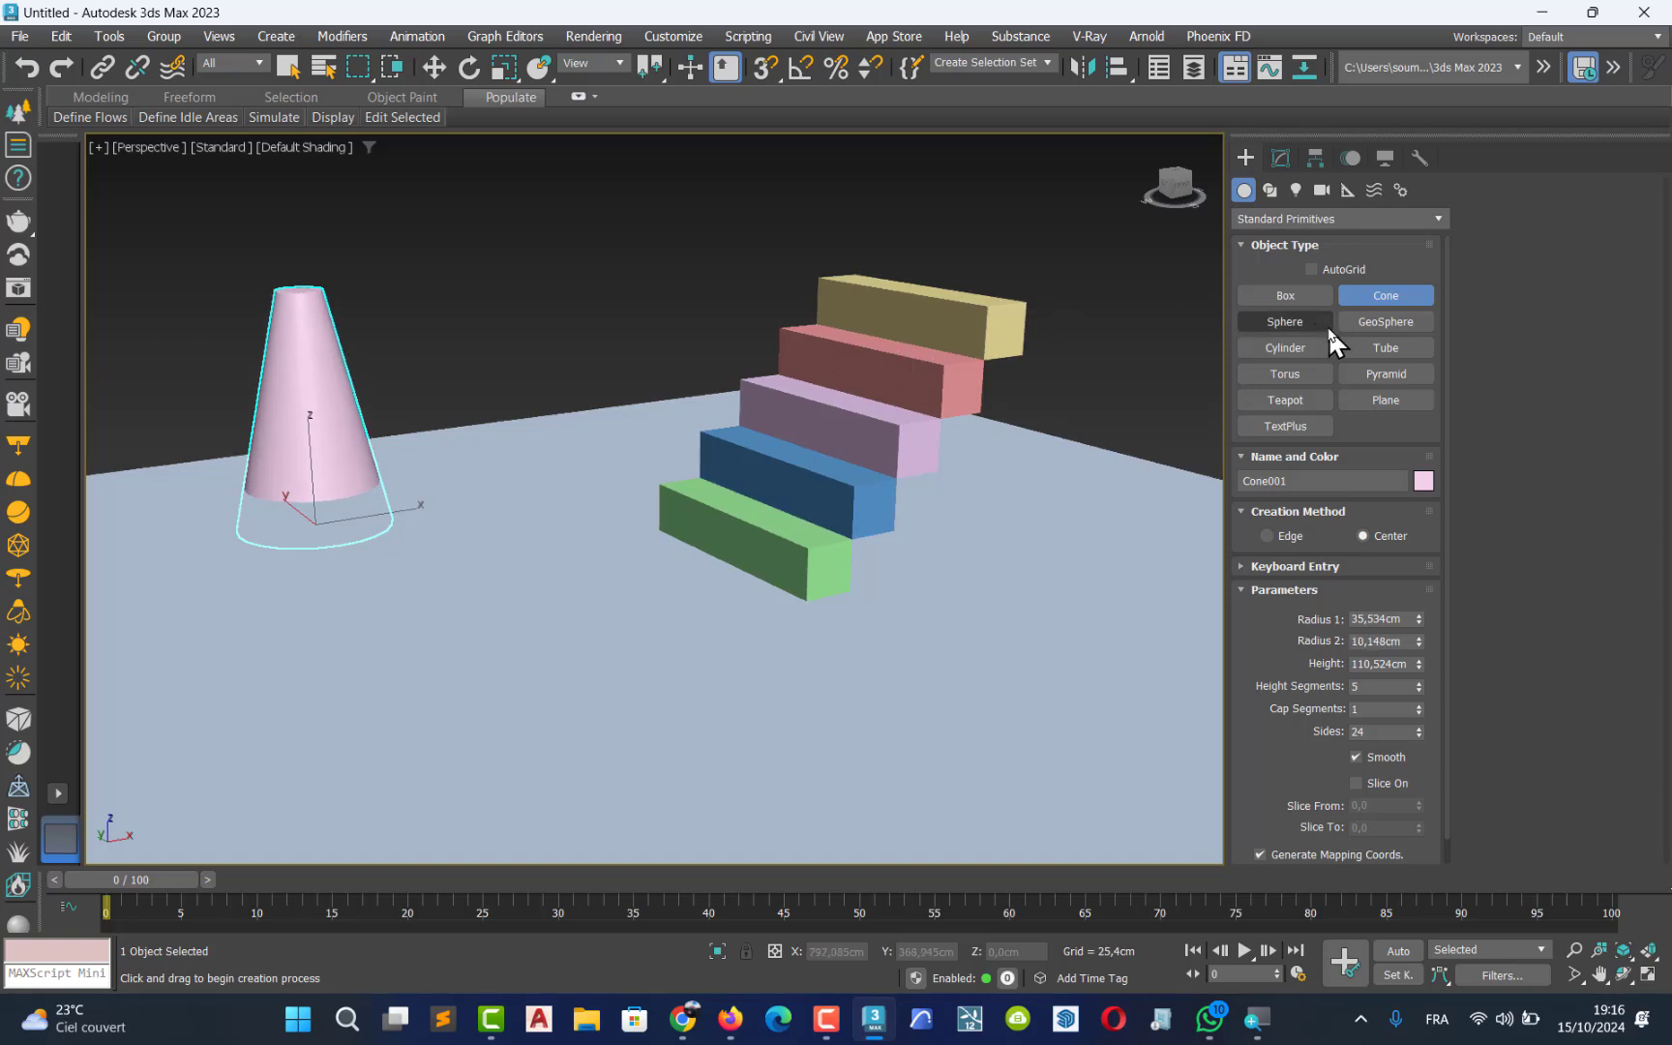
- Create a sphere of about 38.8 cm radius next to the cone and a geosphere of about 127 cm radius behind it
left_click(1299, 318)
left_click_drag(205, 526, 202, 561)
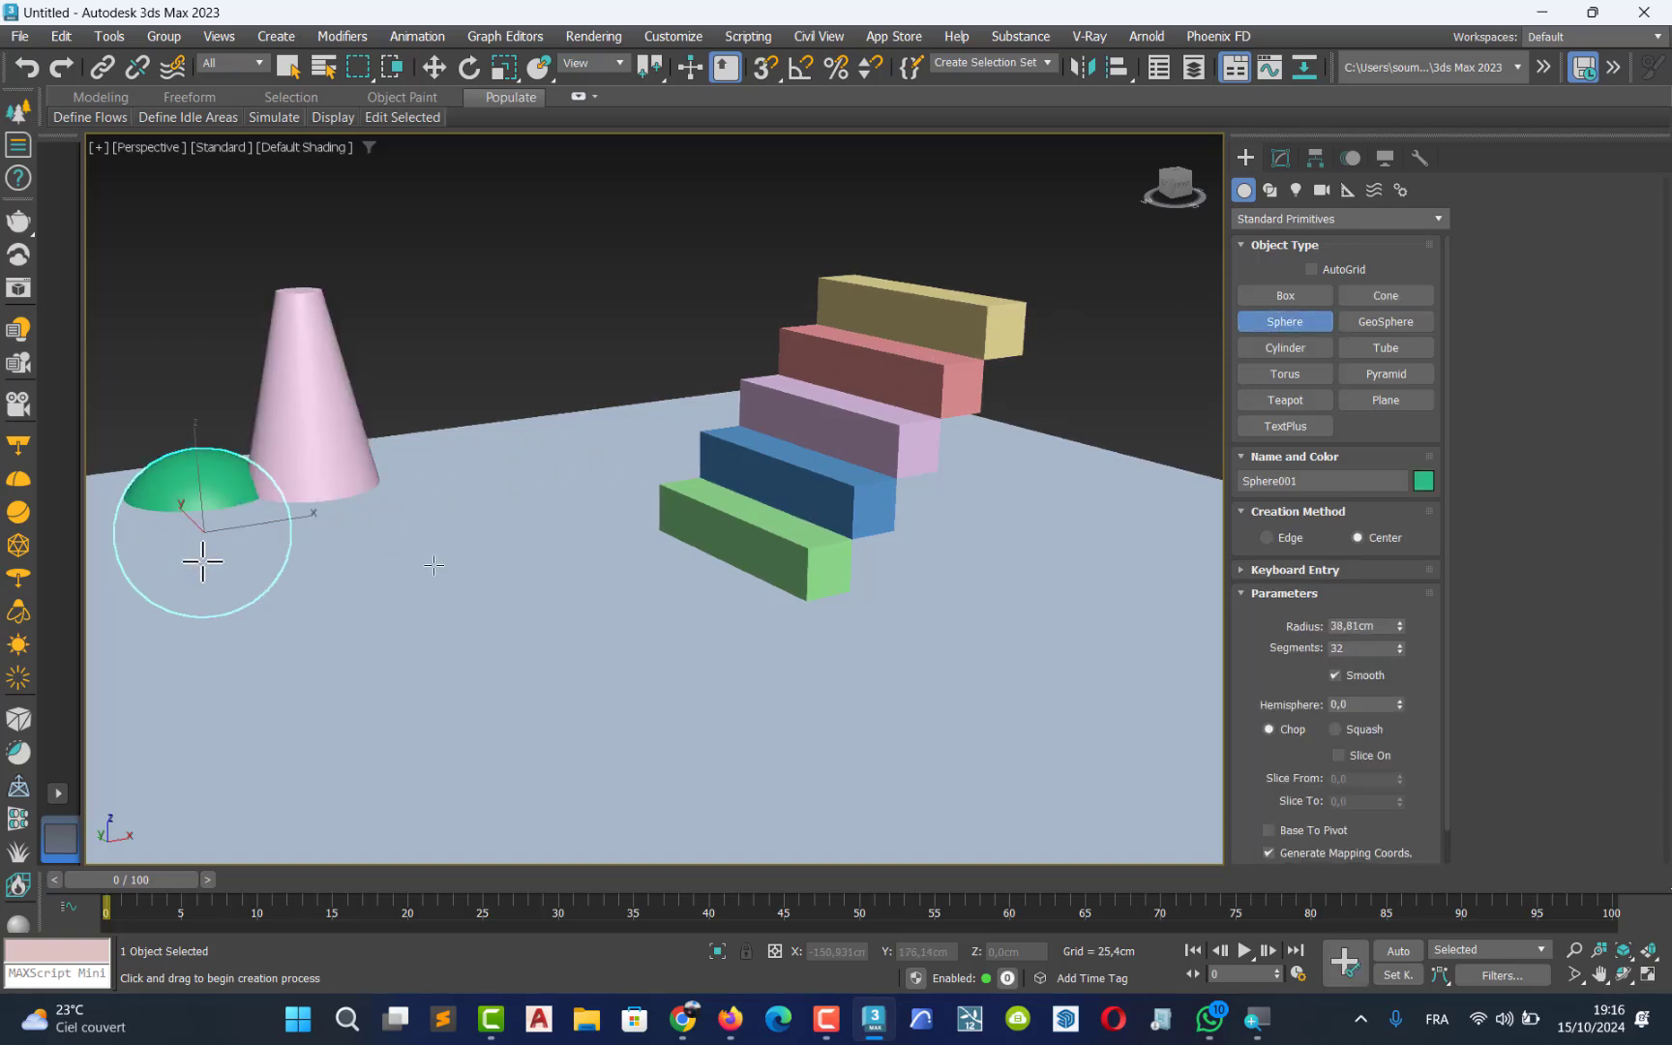
left_click(1377, 325)
left_click_drag(455, 291, 460, 308)
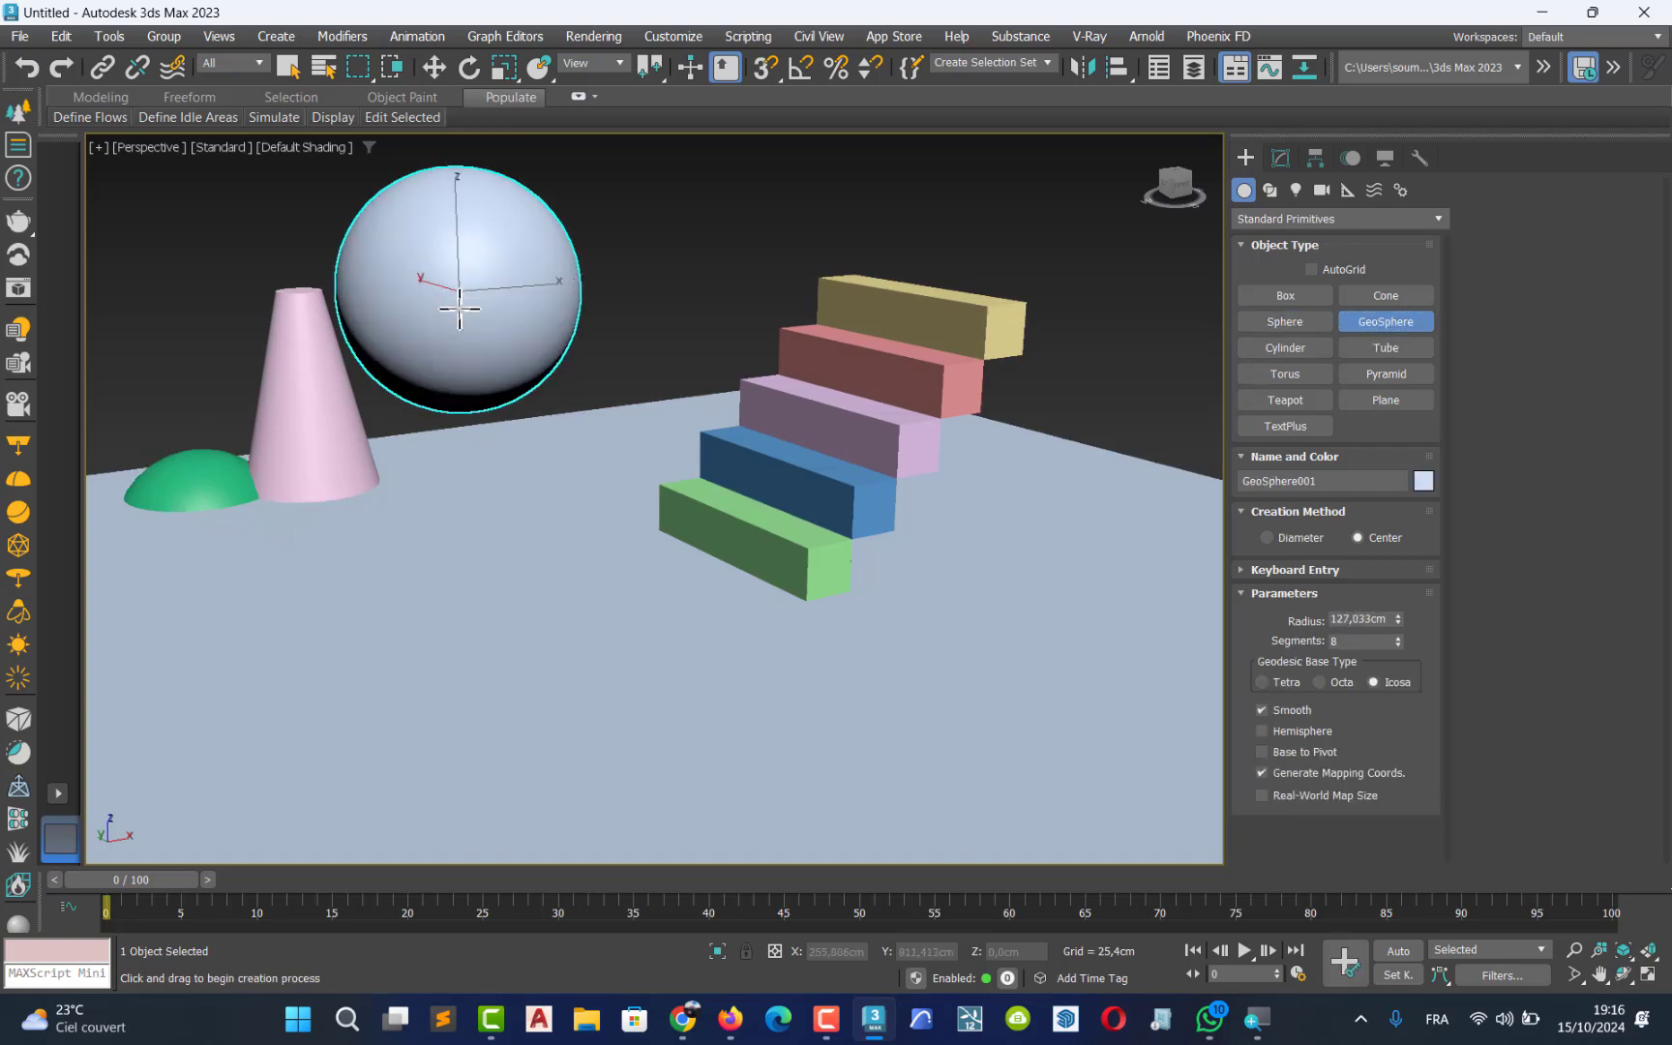
- Raise the green sphere vertically to about Z 72.7 cm so that it sits clear of the slab
left_click(436, 66)
left_click(207, 469)
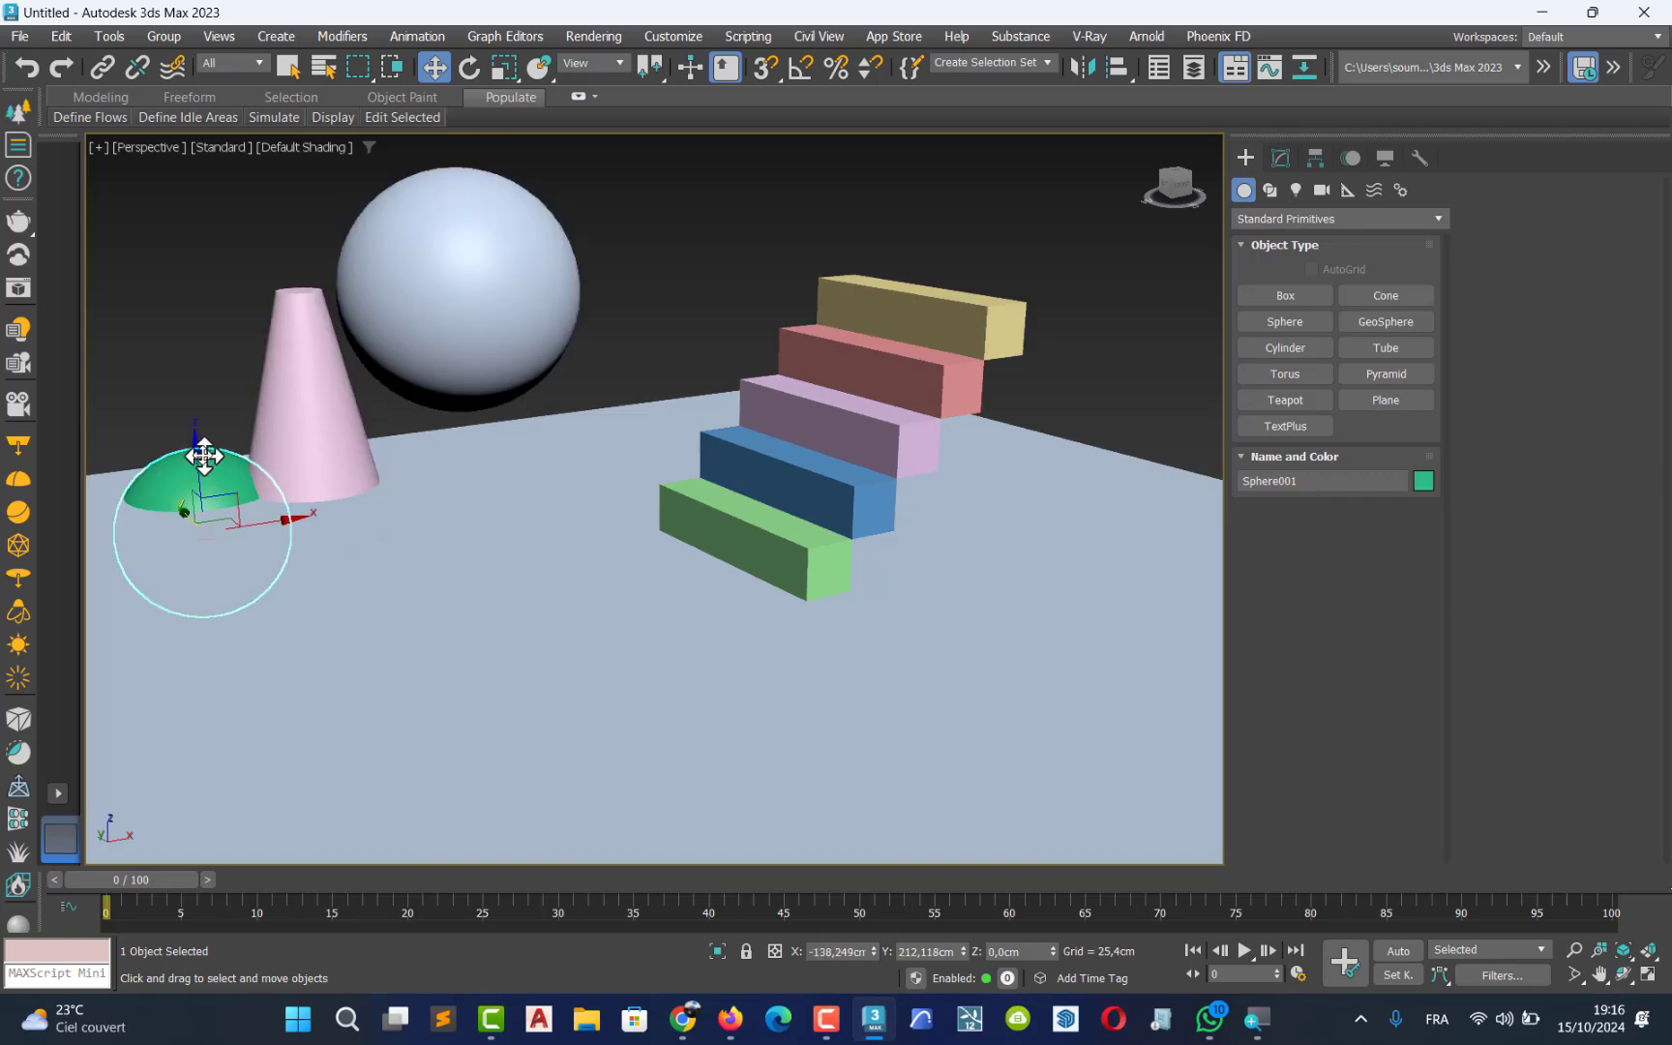
left_click_drag(205, 456, 186, 299)
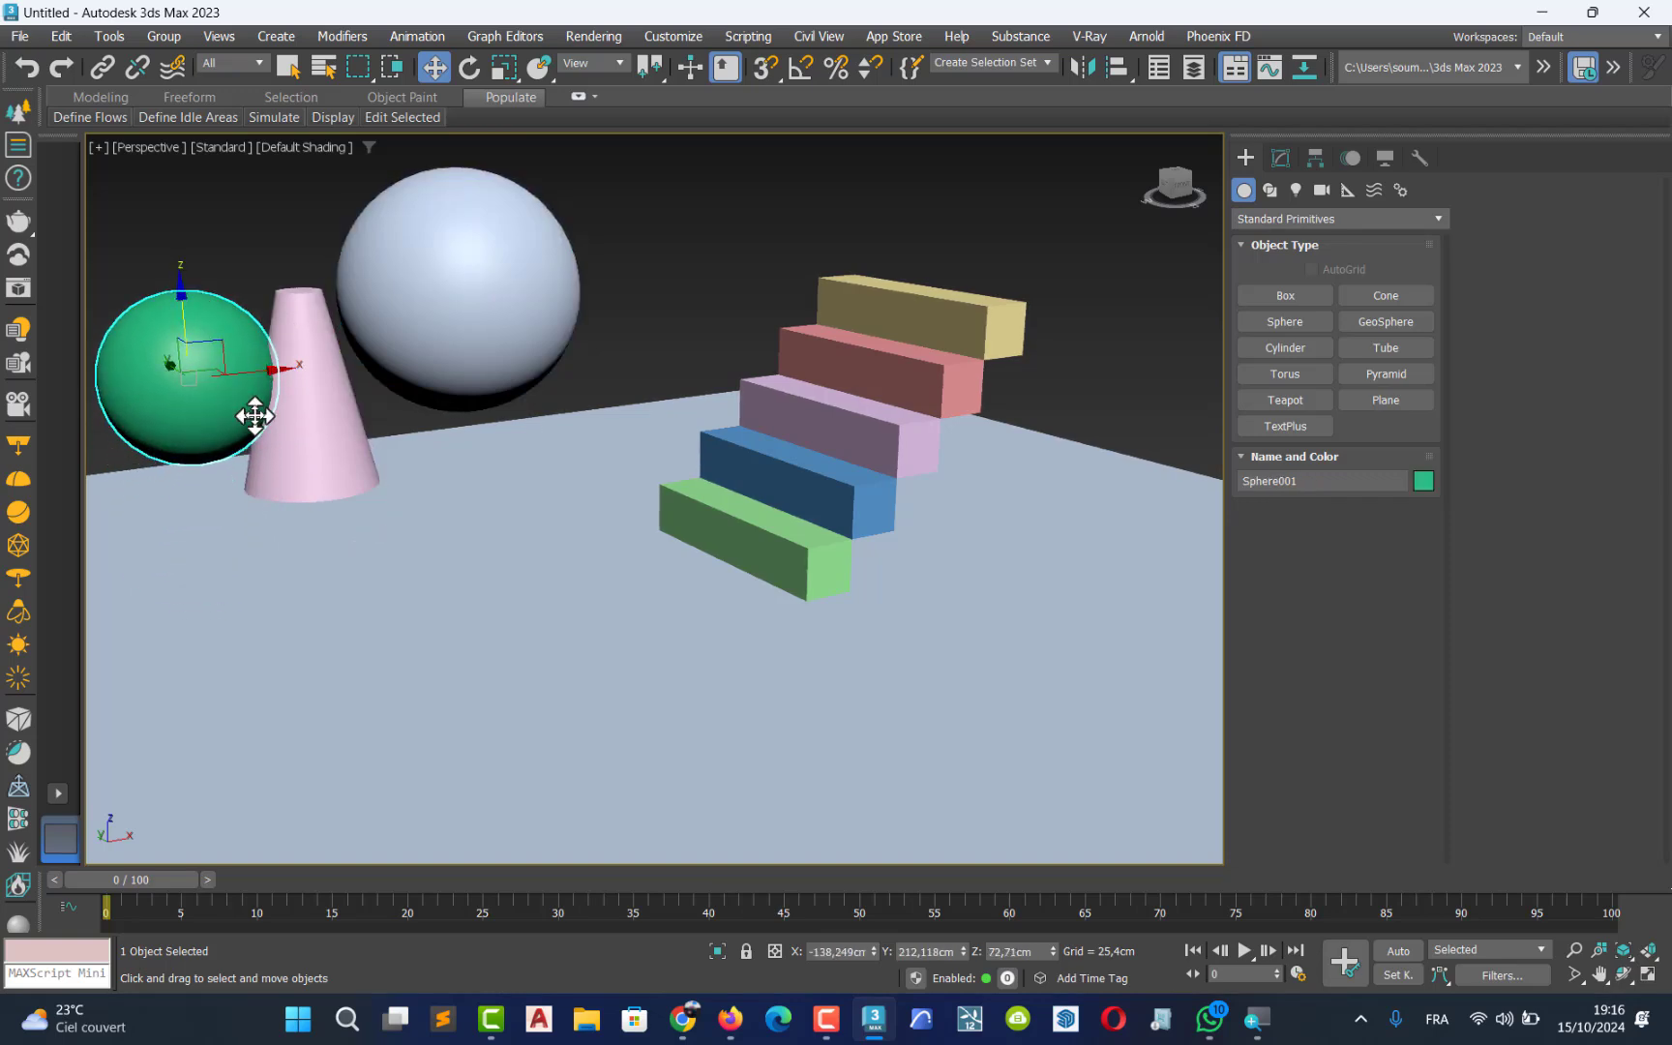
middle_click_drag(255, 416, 336, 437)
middle_click_drag(416, 474, 428, 585)
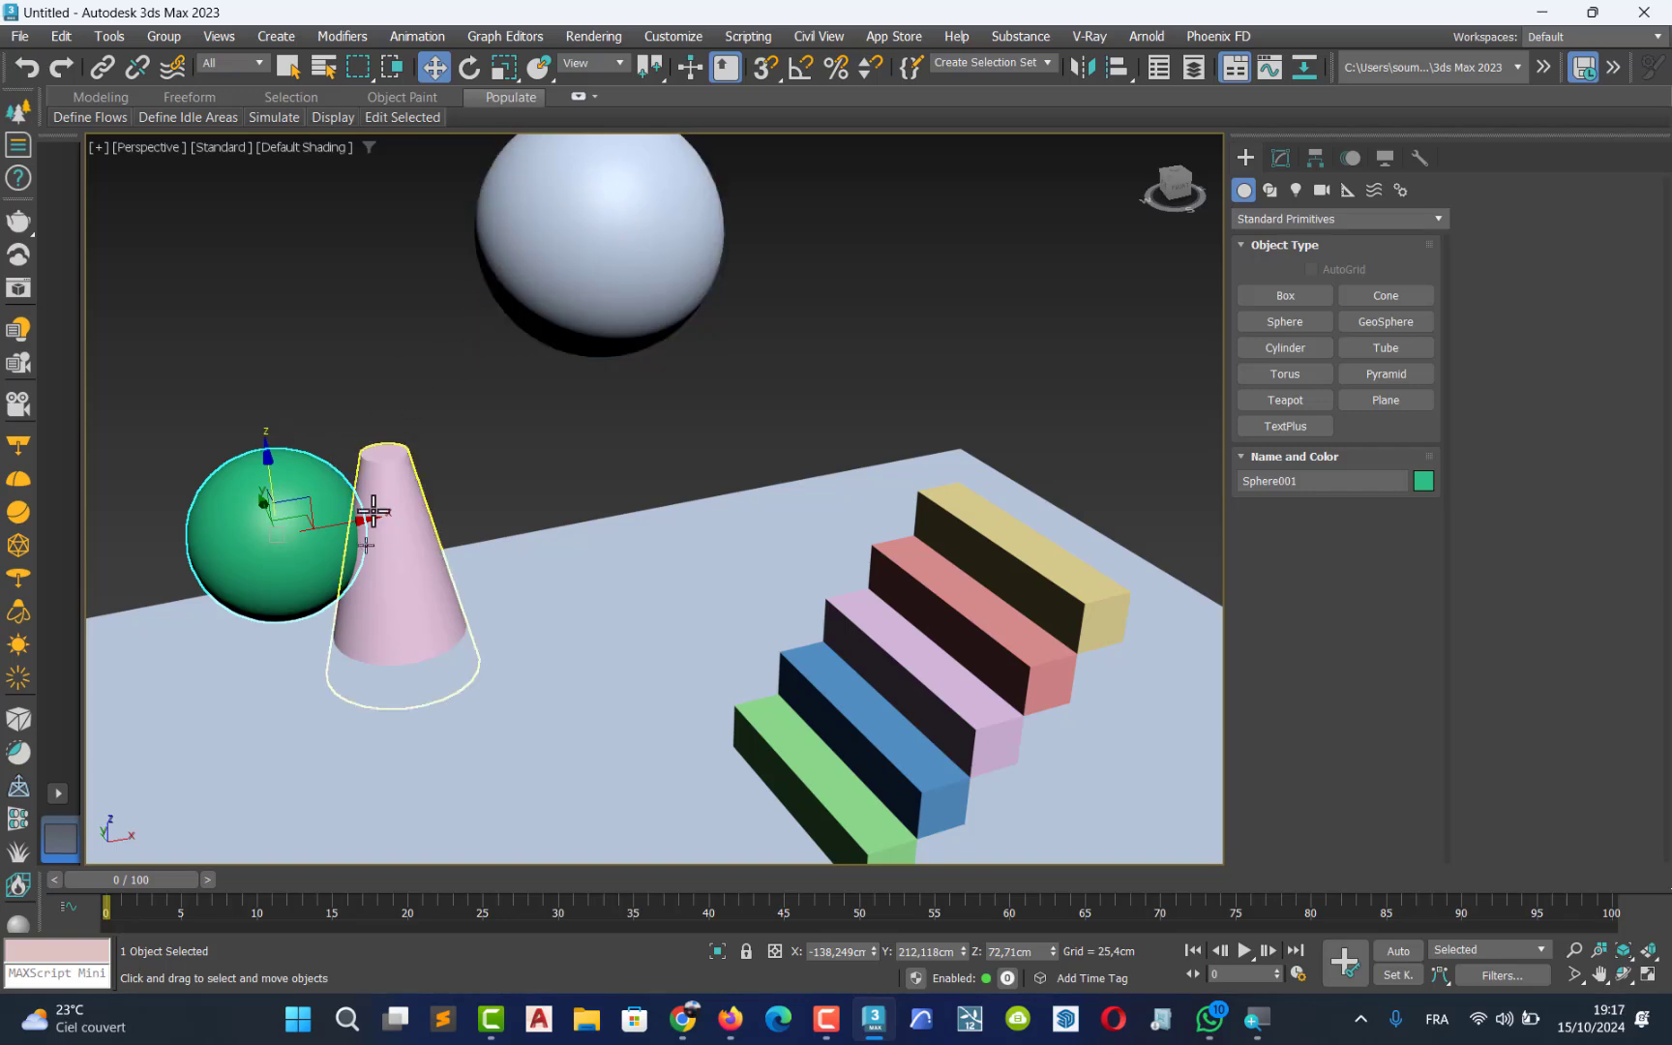
- Switch the Perspective viewport's shading to Edged Faces and compare the mesh of the sphere and the geosphere
left_click(301, 147)
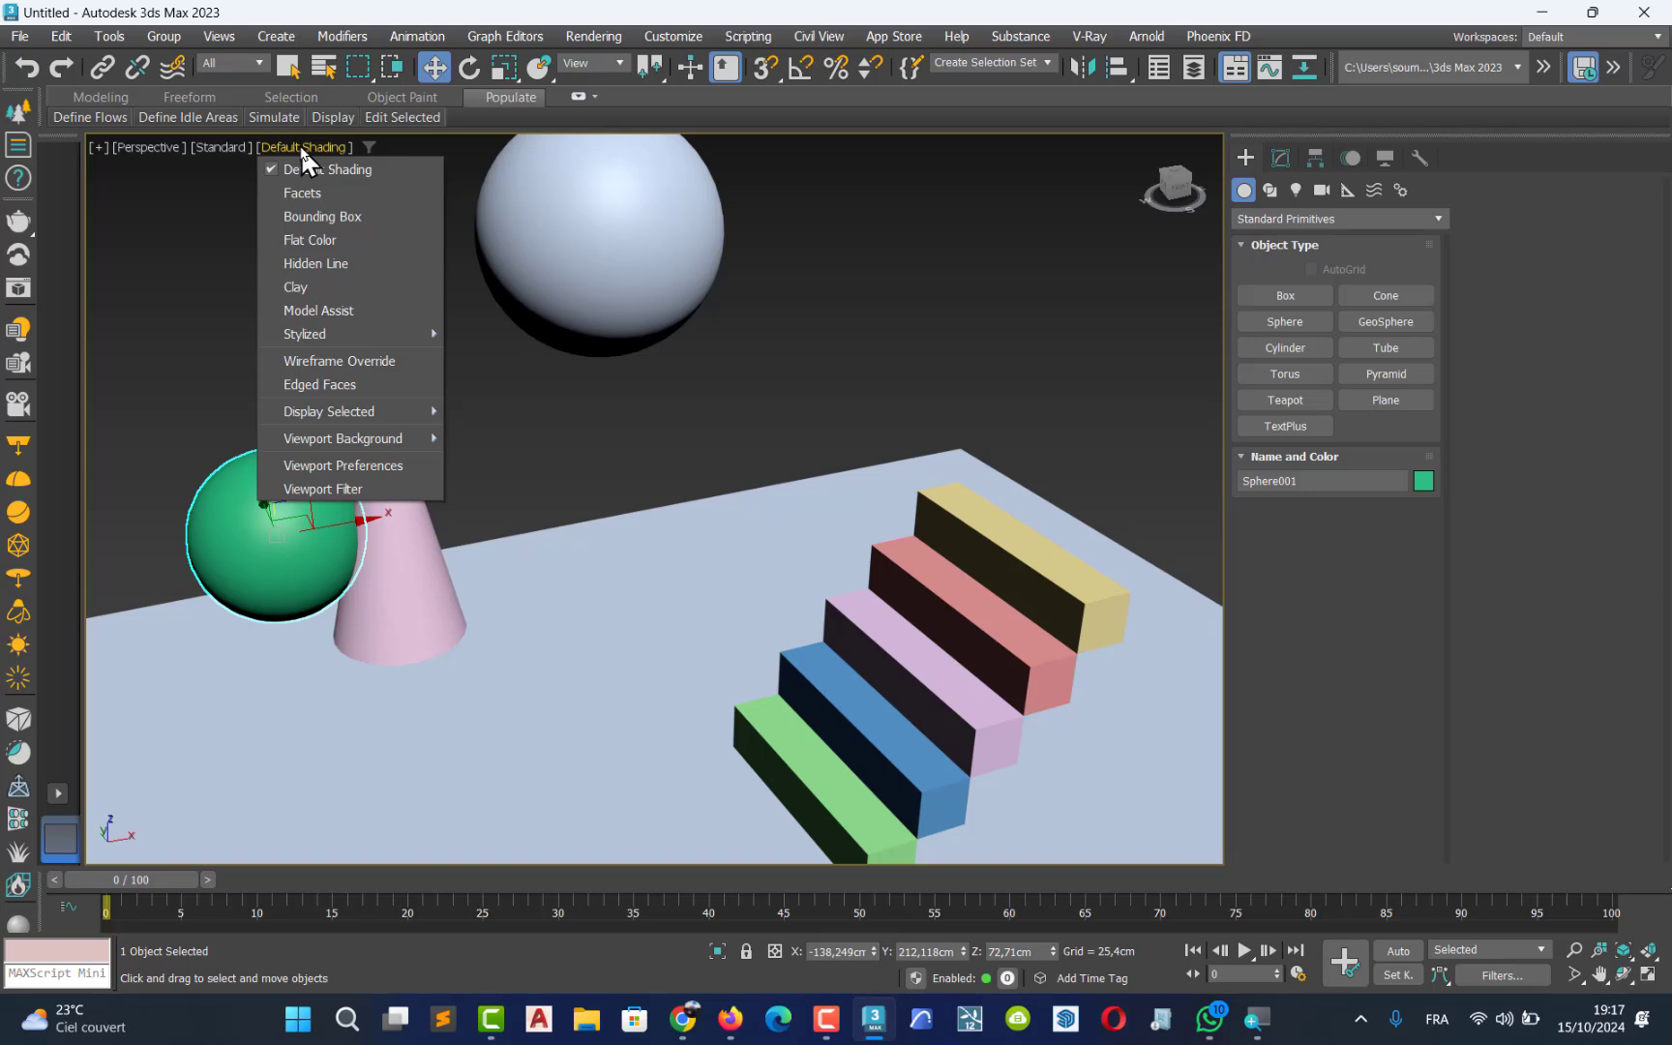
left_click(389, 392)
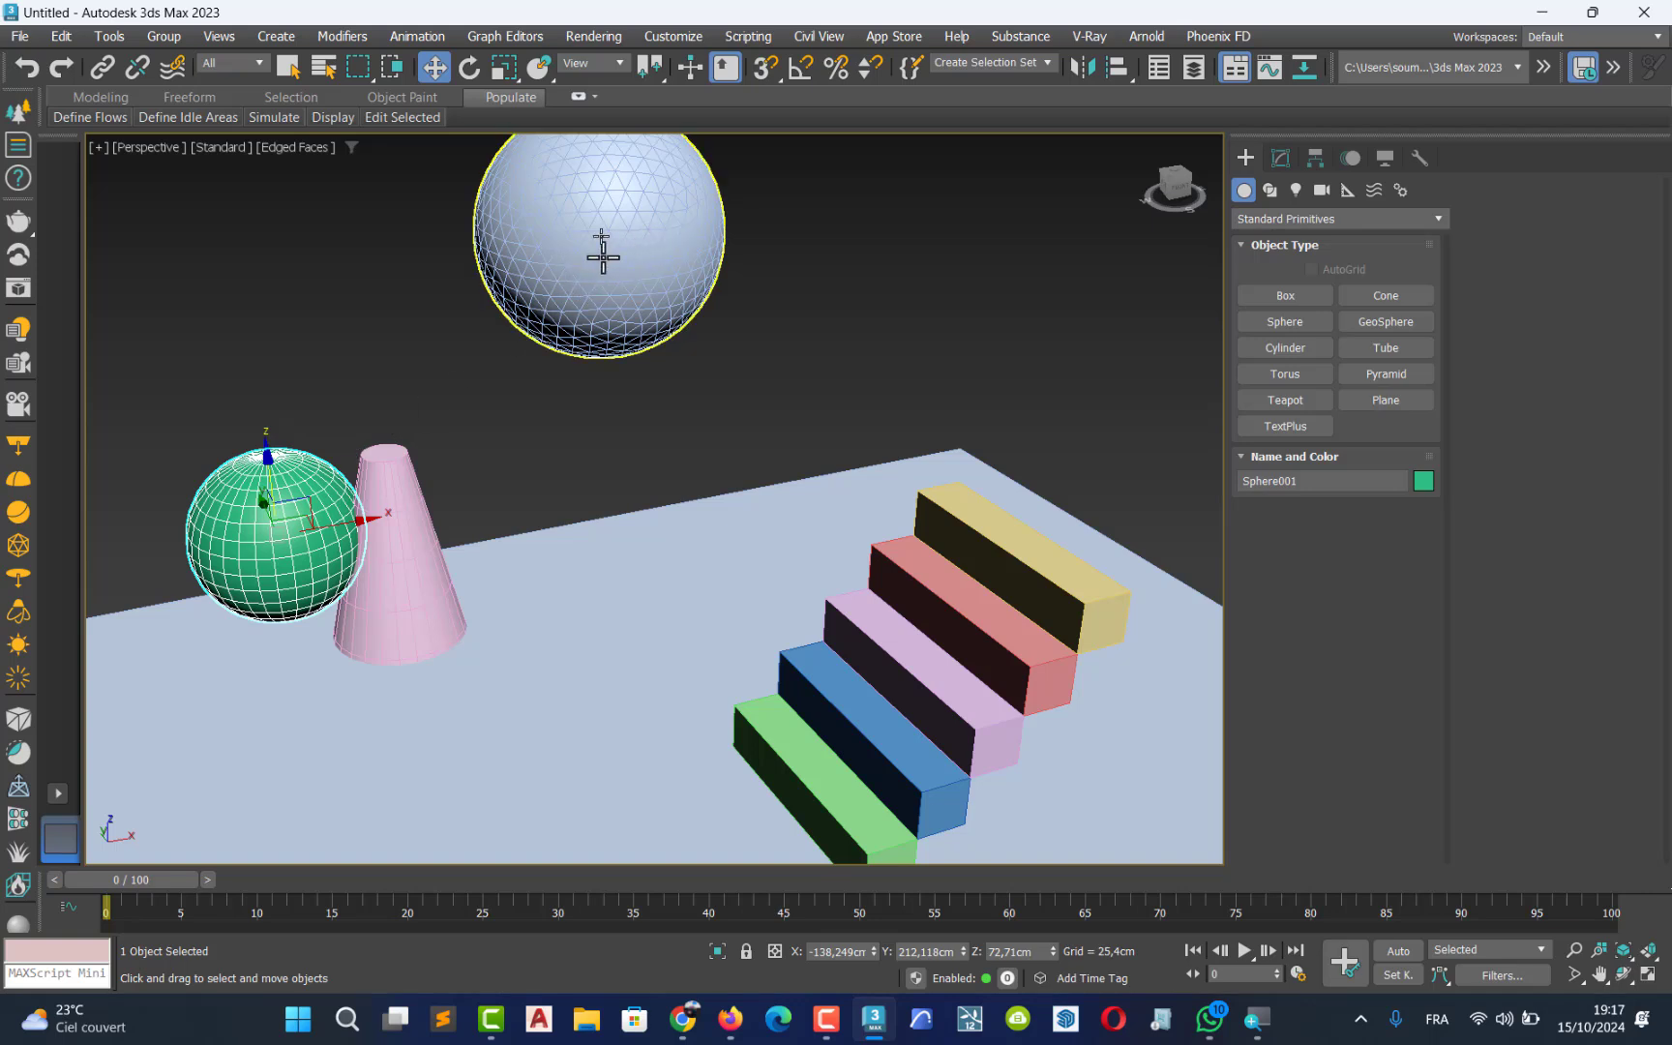
middle_click_drag(600, 290, 608, 308)
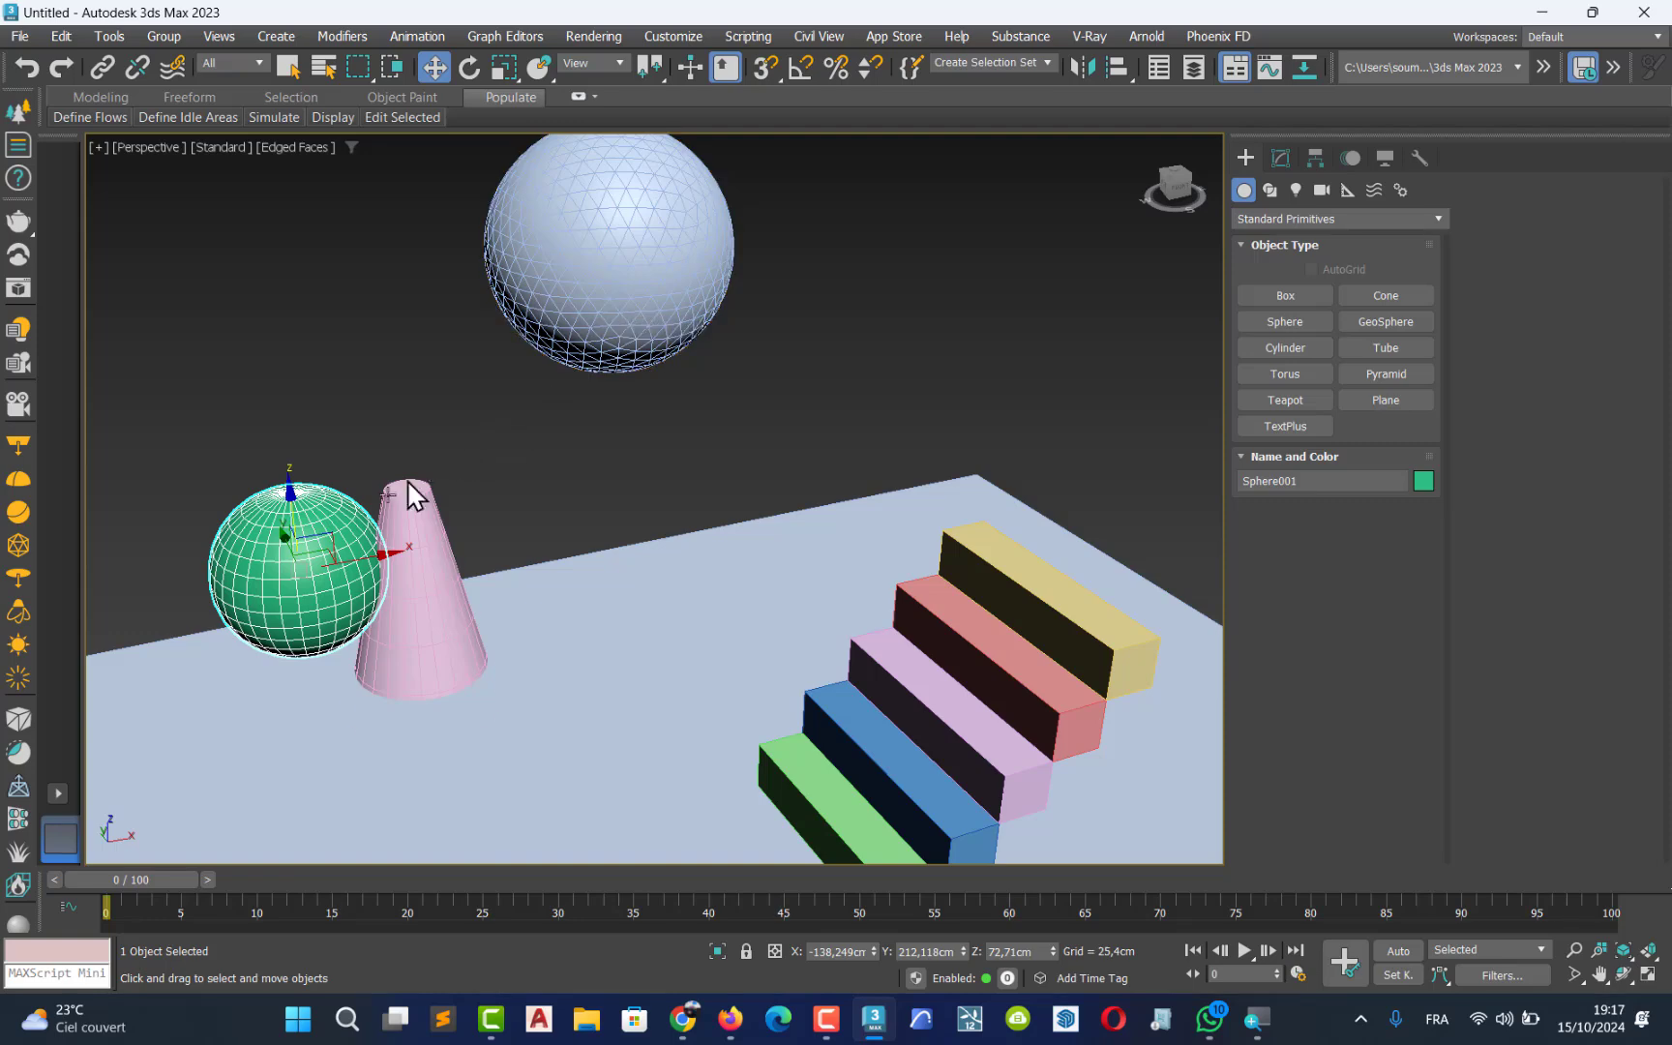
scroll(324, 535, "down", 3)
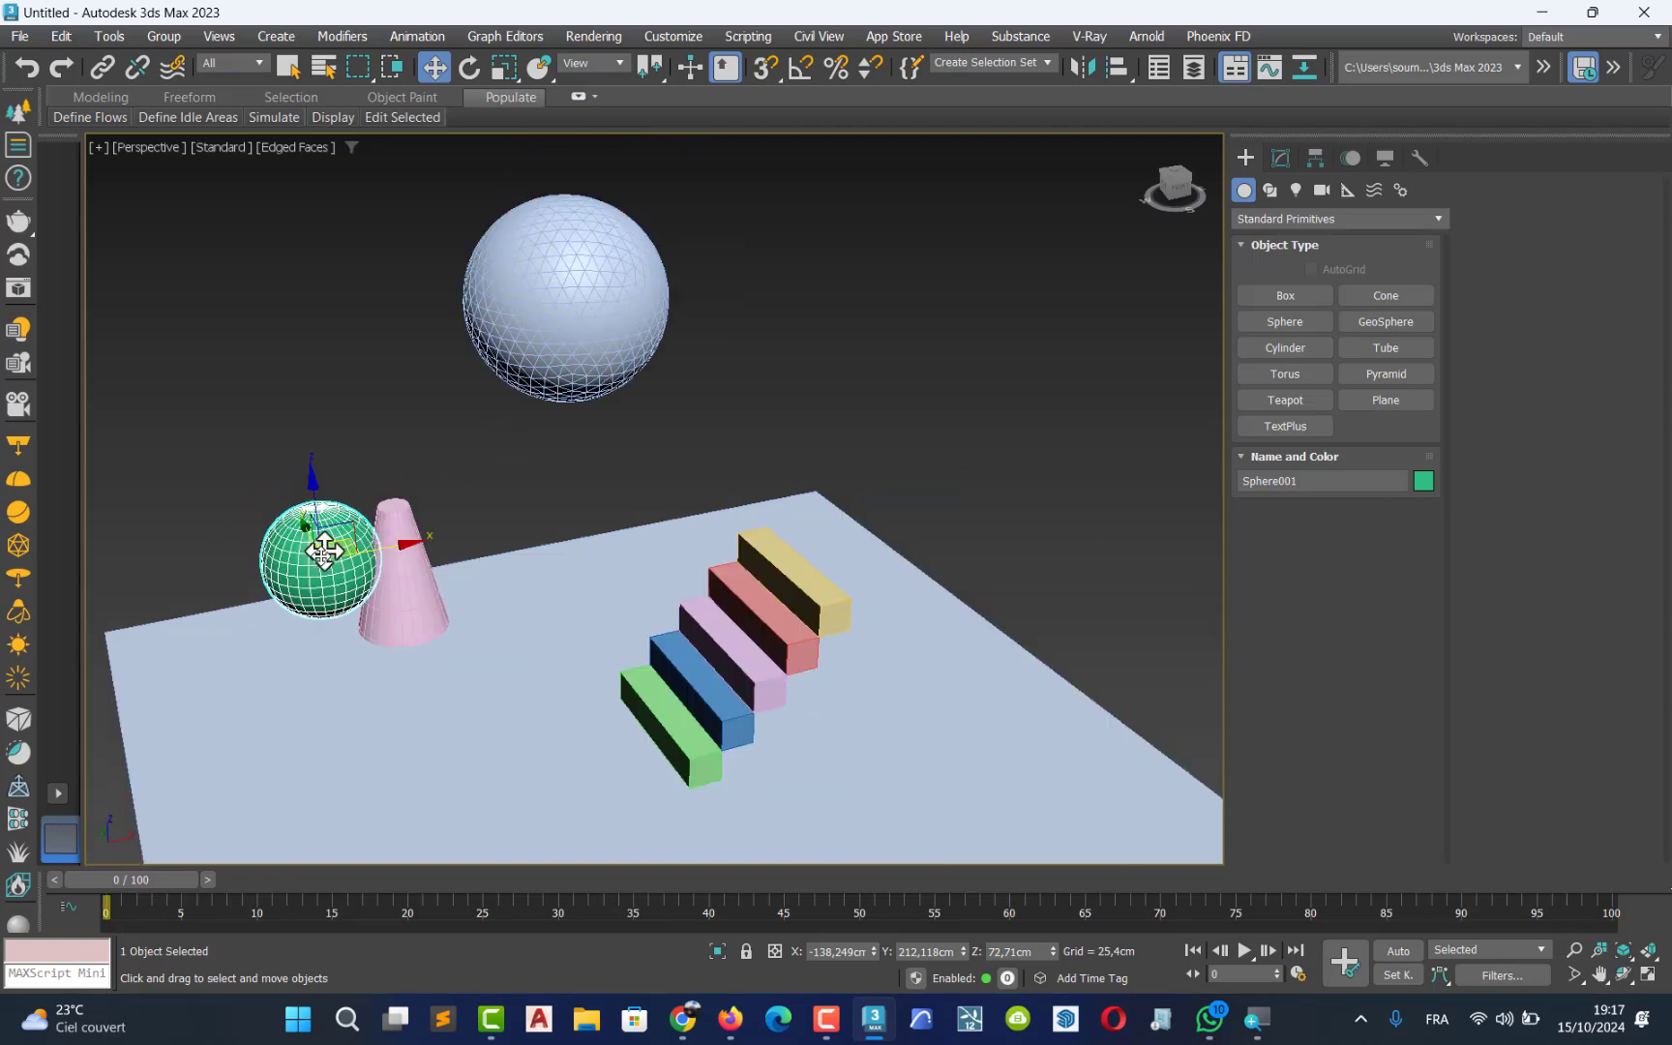
scroll(322, 552, "up", 3)
scroll(326, 558, "down", 3)
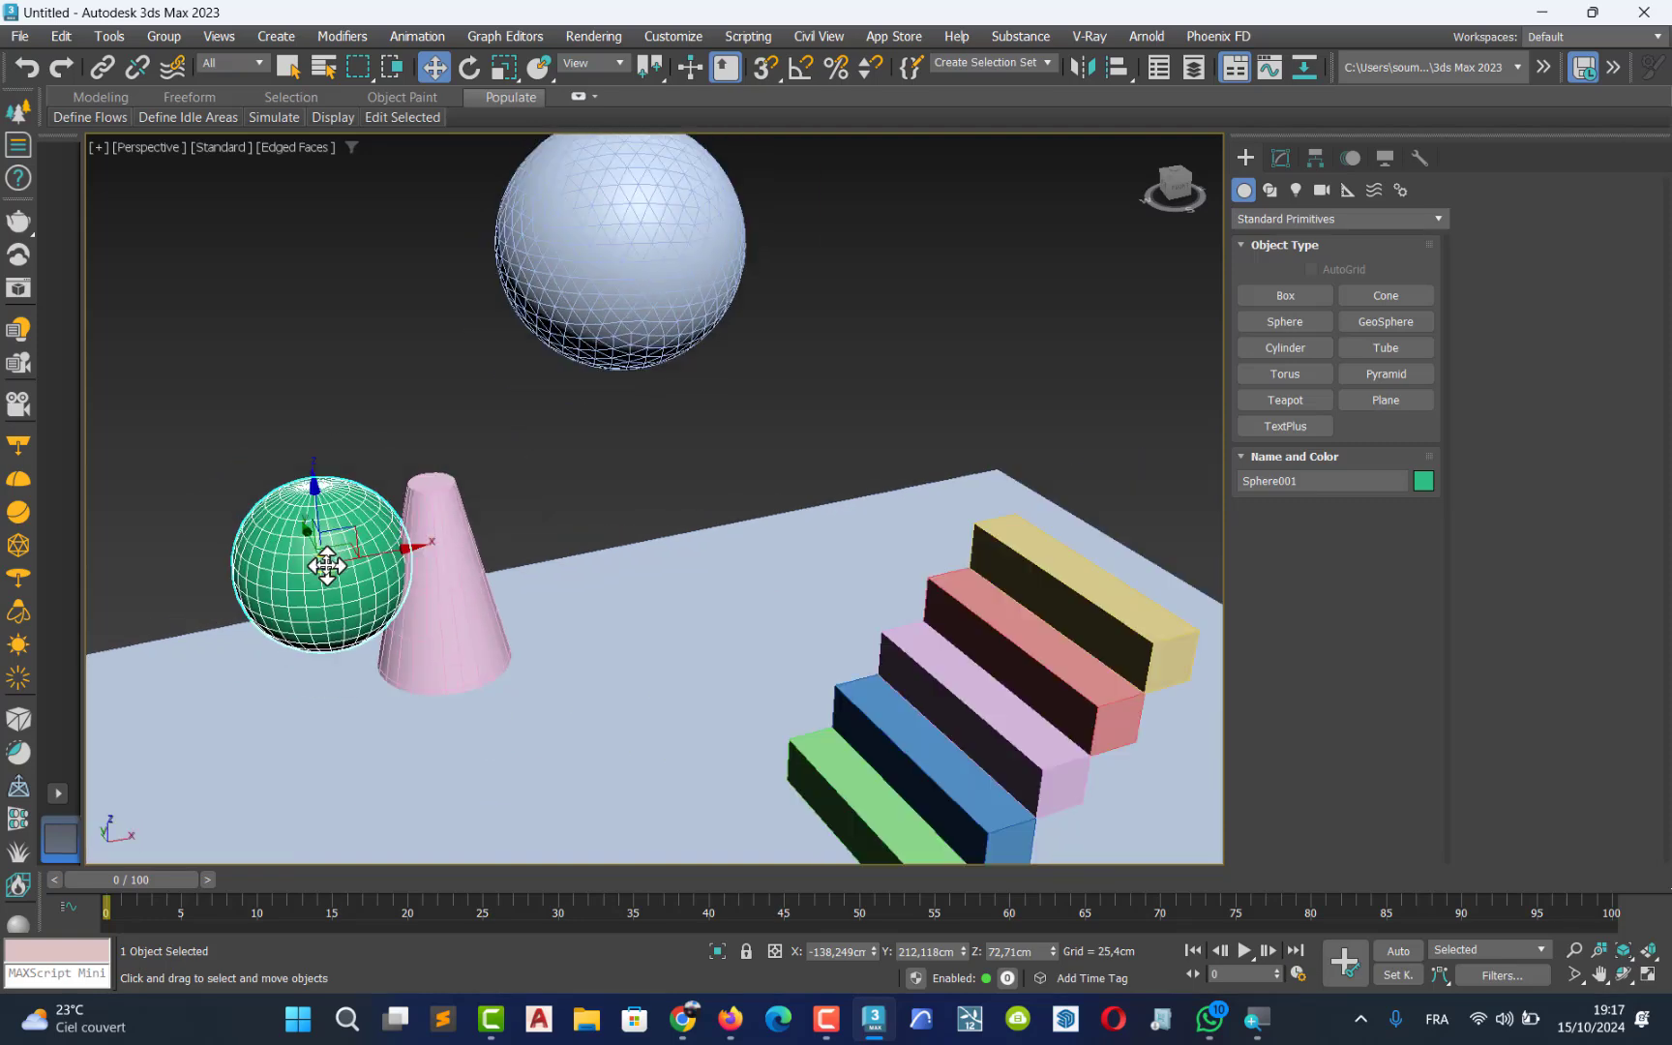
middle_click_drag(574, 474, 571, 415)
- Create a cylinder of about 44.3 cm radius and 57.8 cm height, and a tube with radii of about 70.5 and 38.3 cm and height 36.6 cm
left_click(1297, 346)
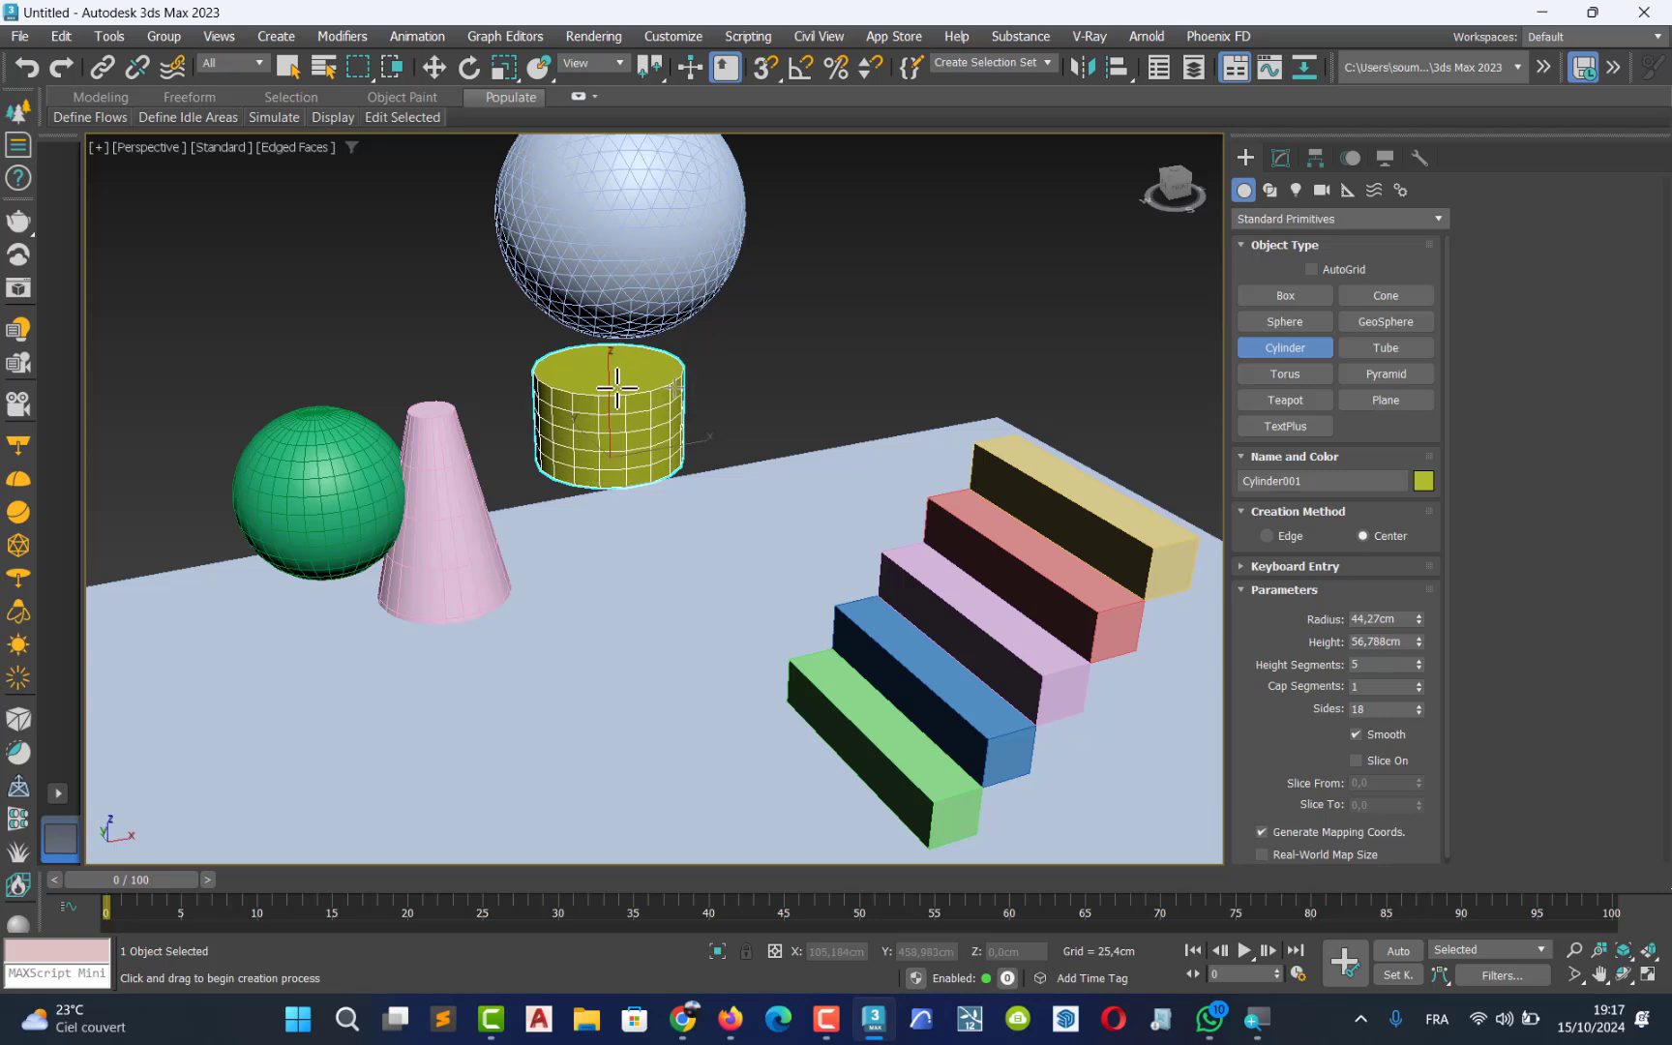
left_click(1363, 345)
left_click_drag(820, 350, 817, 385)
left_click(819, 368)
left_click(818, 309)
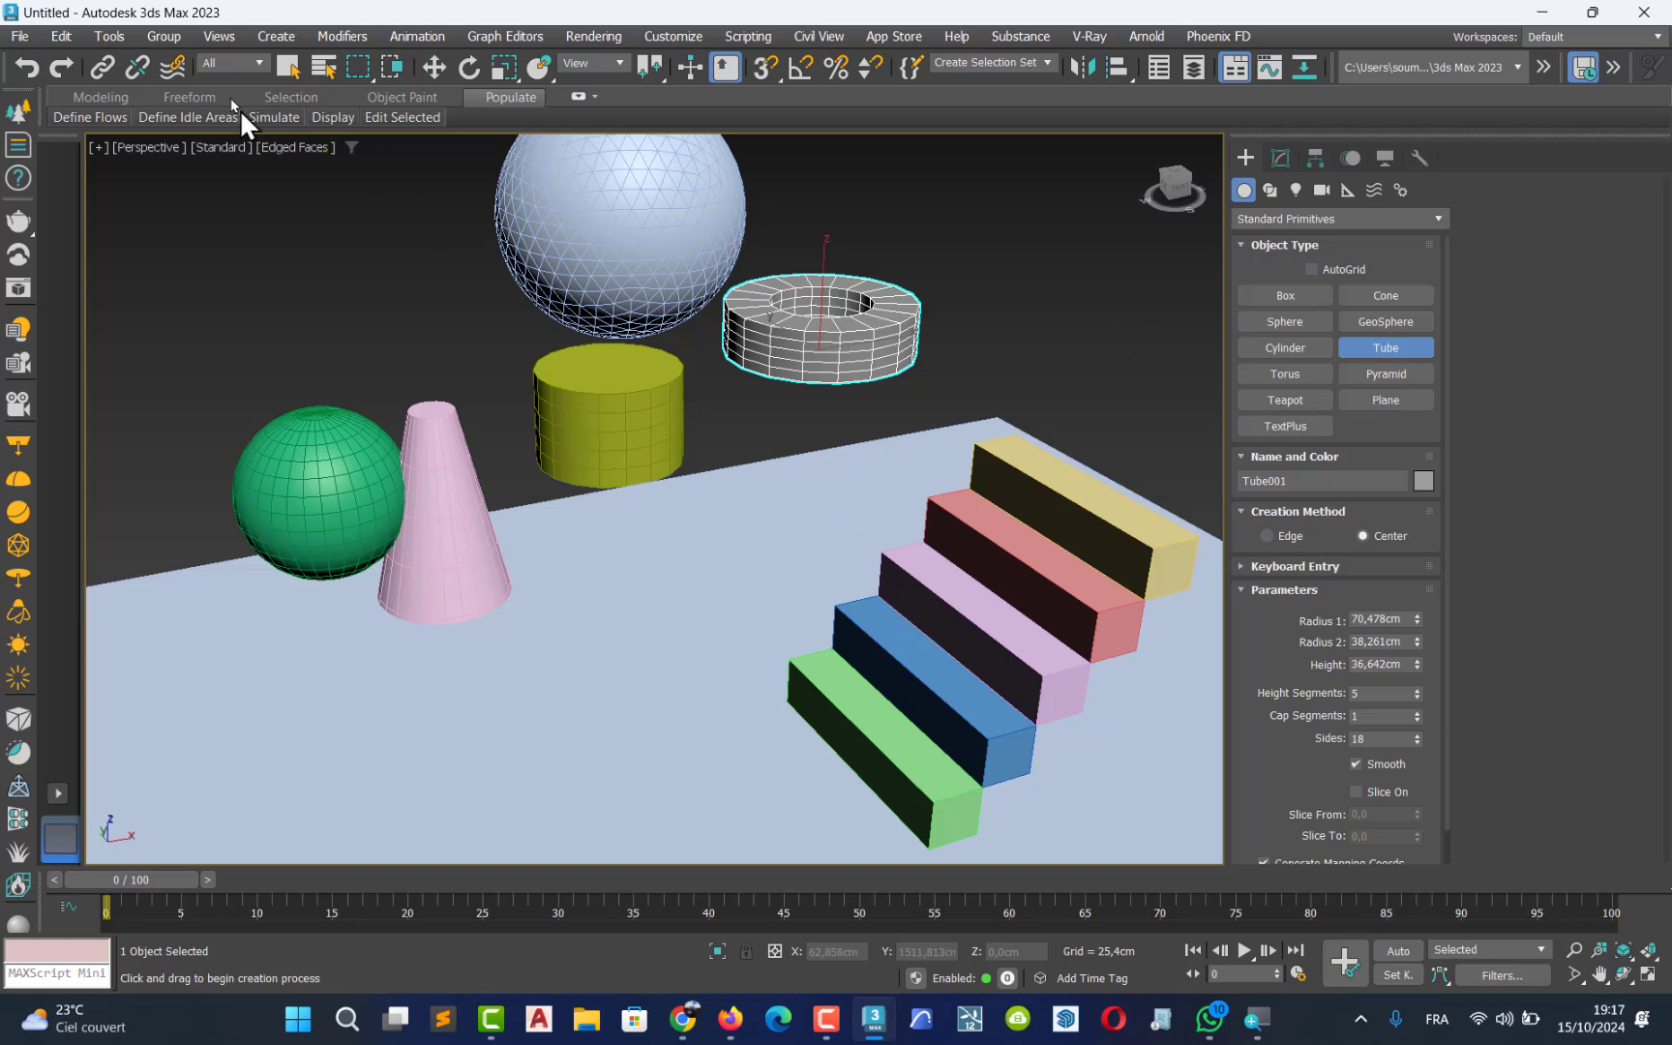
- Modify the cylinder into a wide flat disc with a radius of about 74.8 cm and a height of about 10.4 cm
left_click(434, 66)
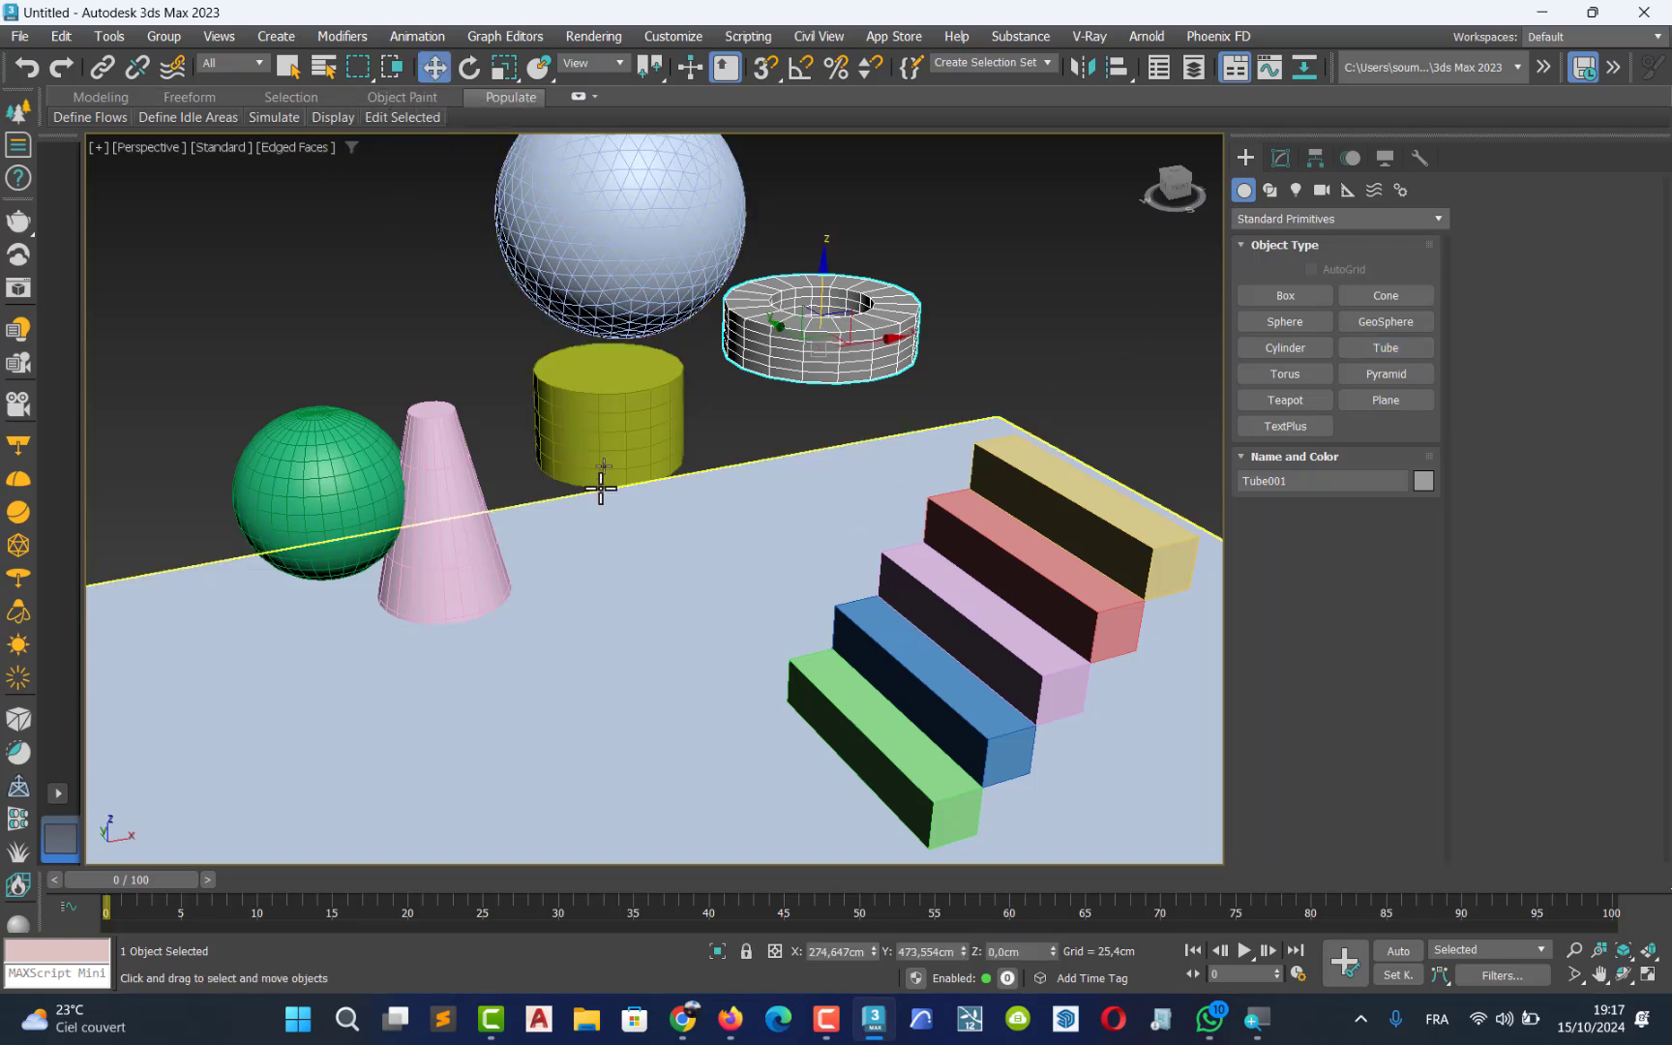
left_click(606, 440)
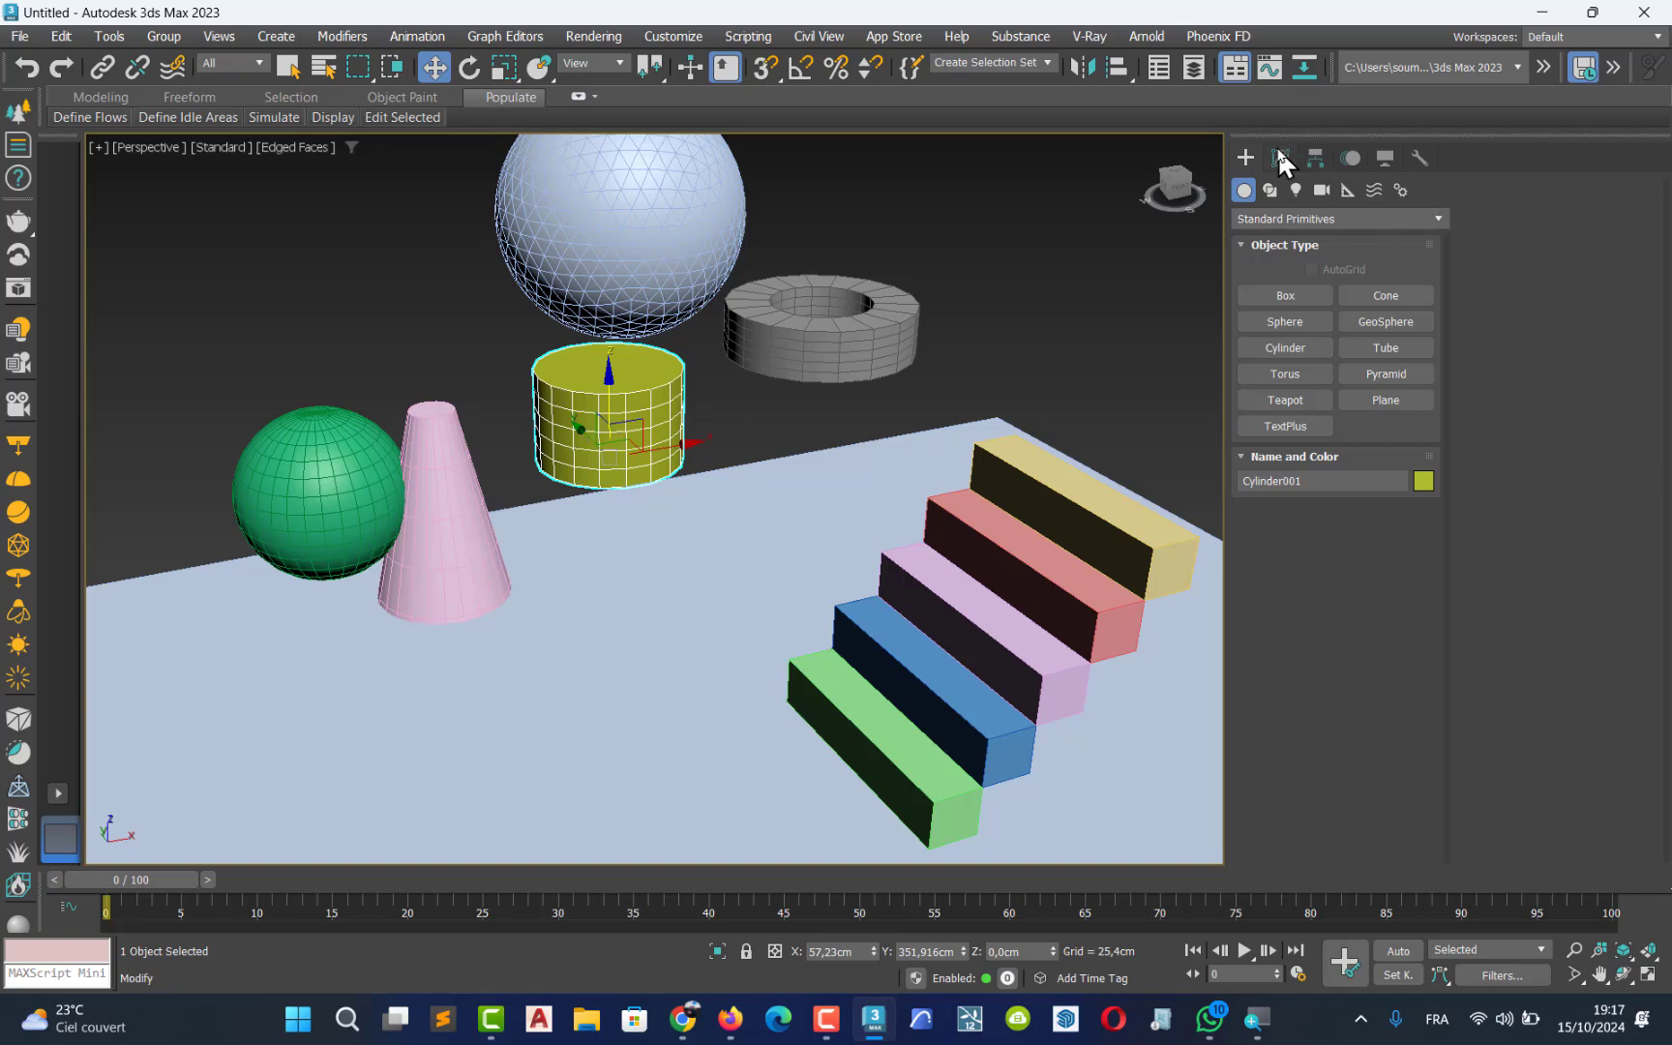
left_click(1279, 152)
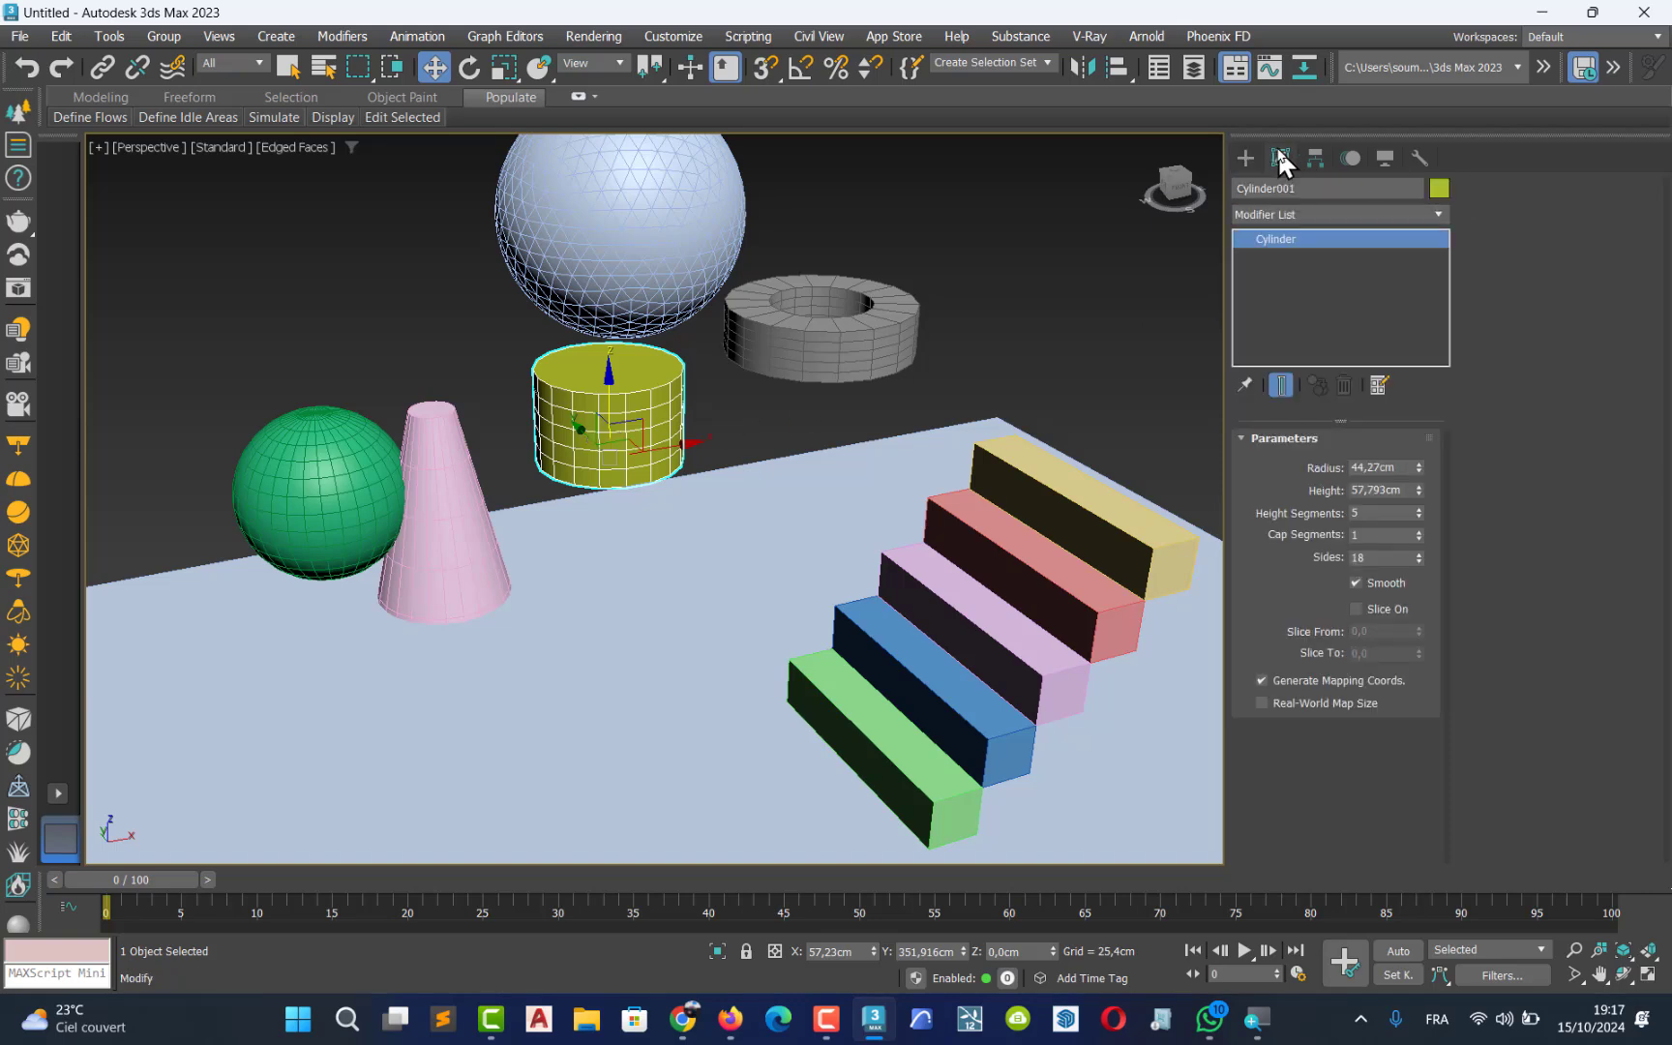
mouse_move(1416, 462)
left_mouse_down()
mouse_move(1419, 400)
mouse_move(1420, 522)
mouse_move(1410, 433)
left_mouse_up()
left_click(1419, 485)
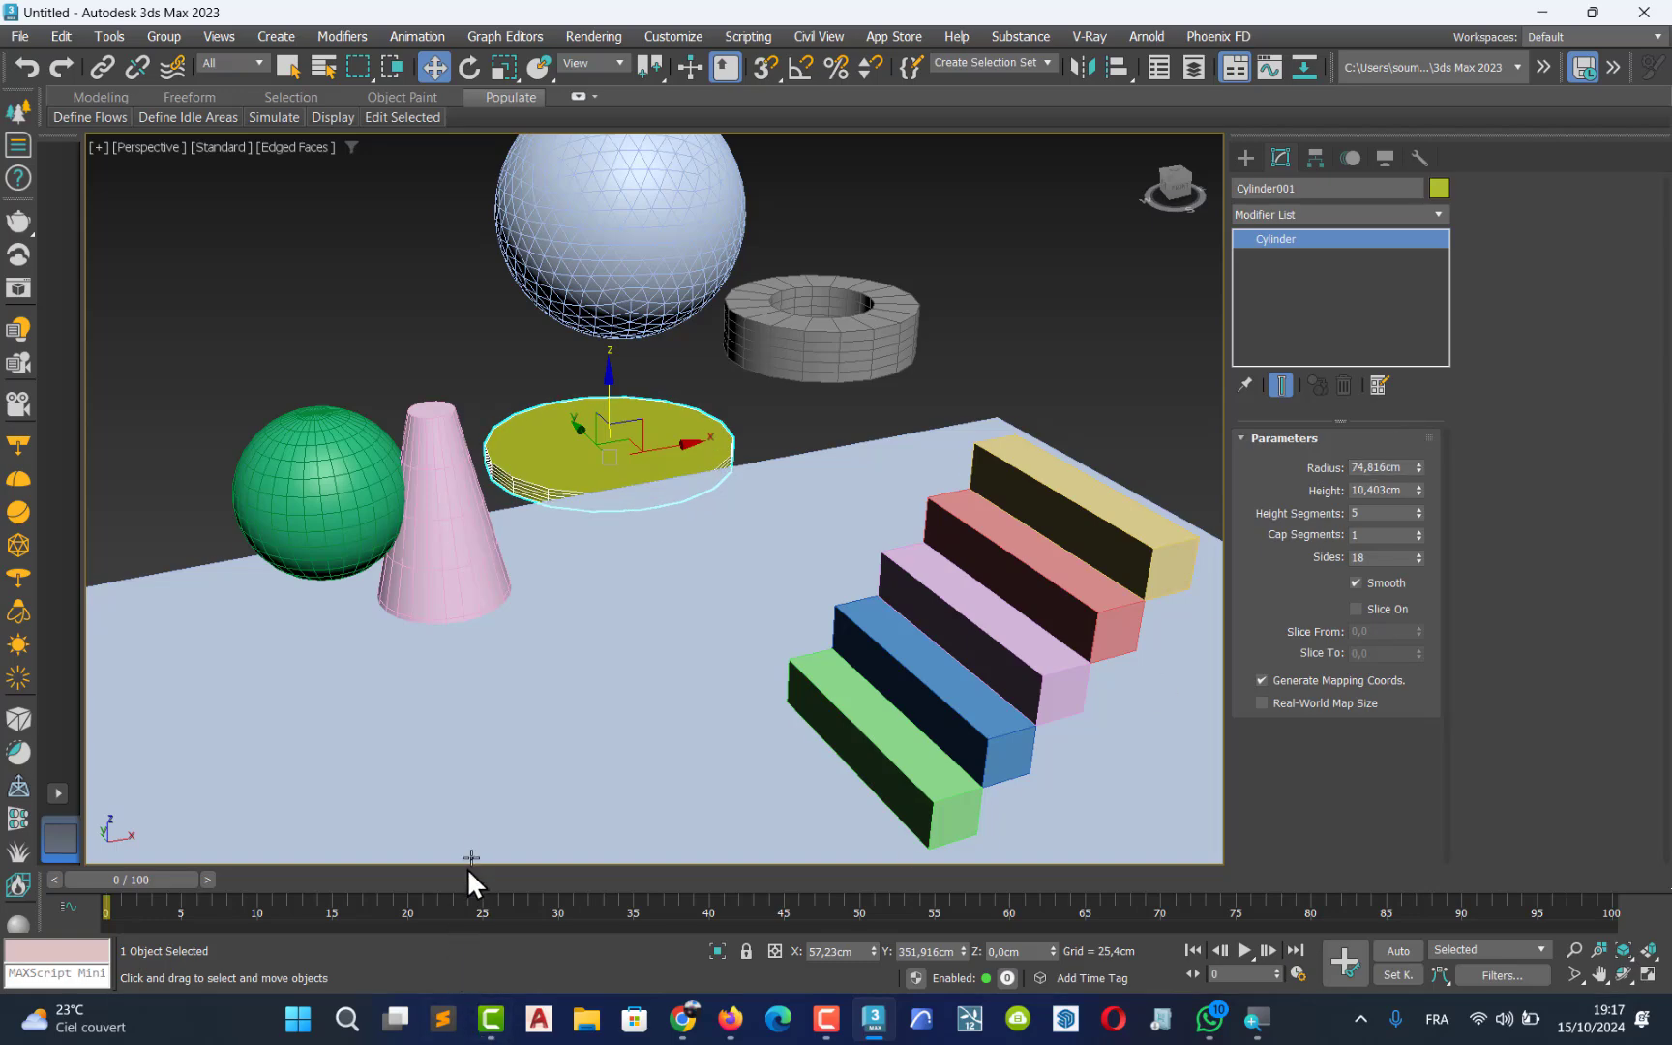
middle_click_drag(694, 653, 627, 511)
middle_click_drag(508, 428, 509, 470)
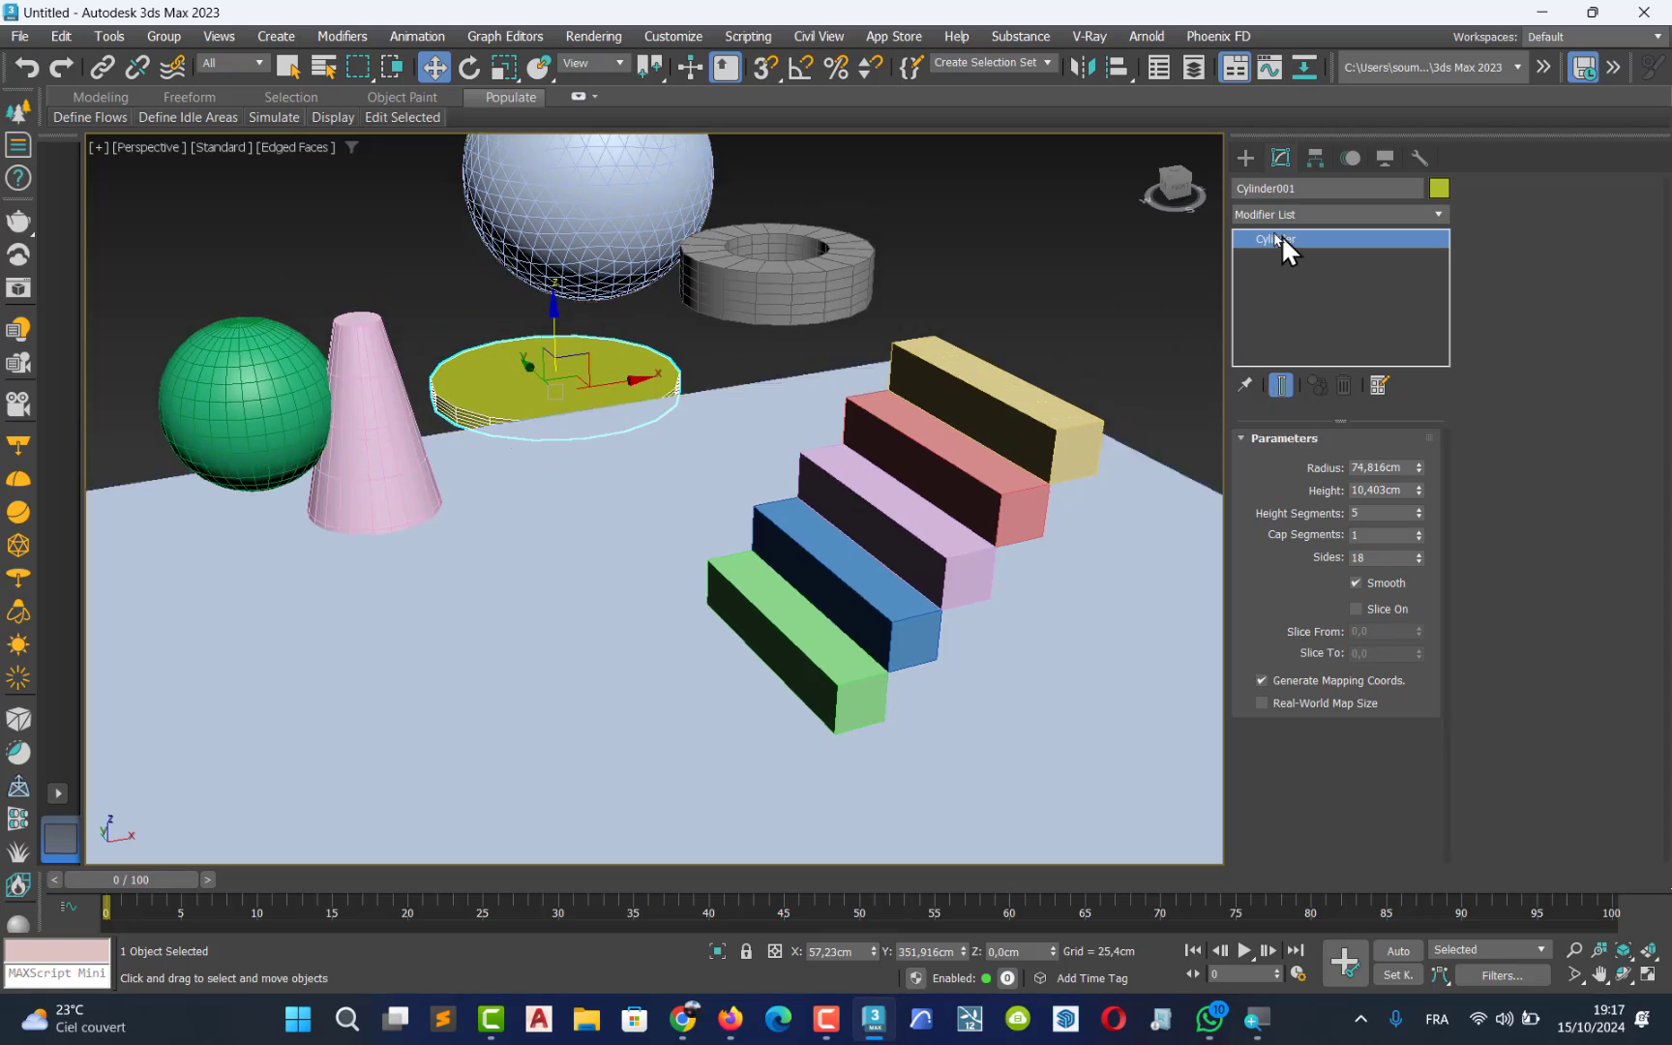
- Draw a rectangle spline about 116.5 cm long and 131.3 cm wide in the empty area beyond the staircase
left_click(1243, 158)
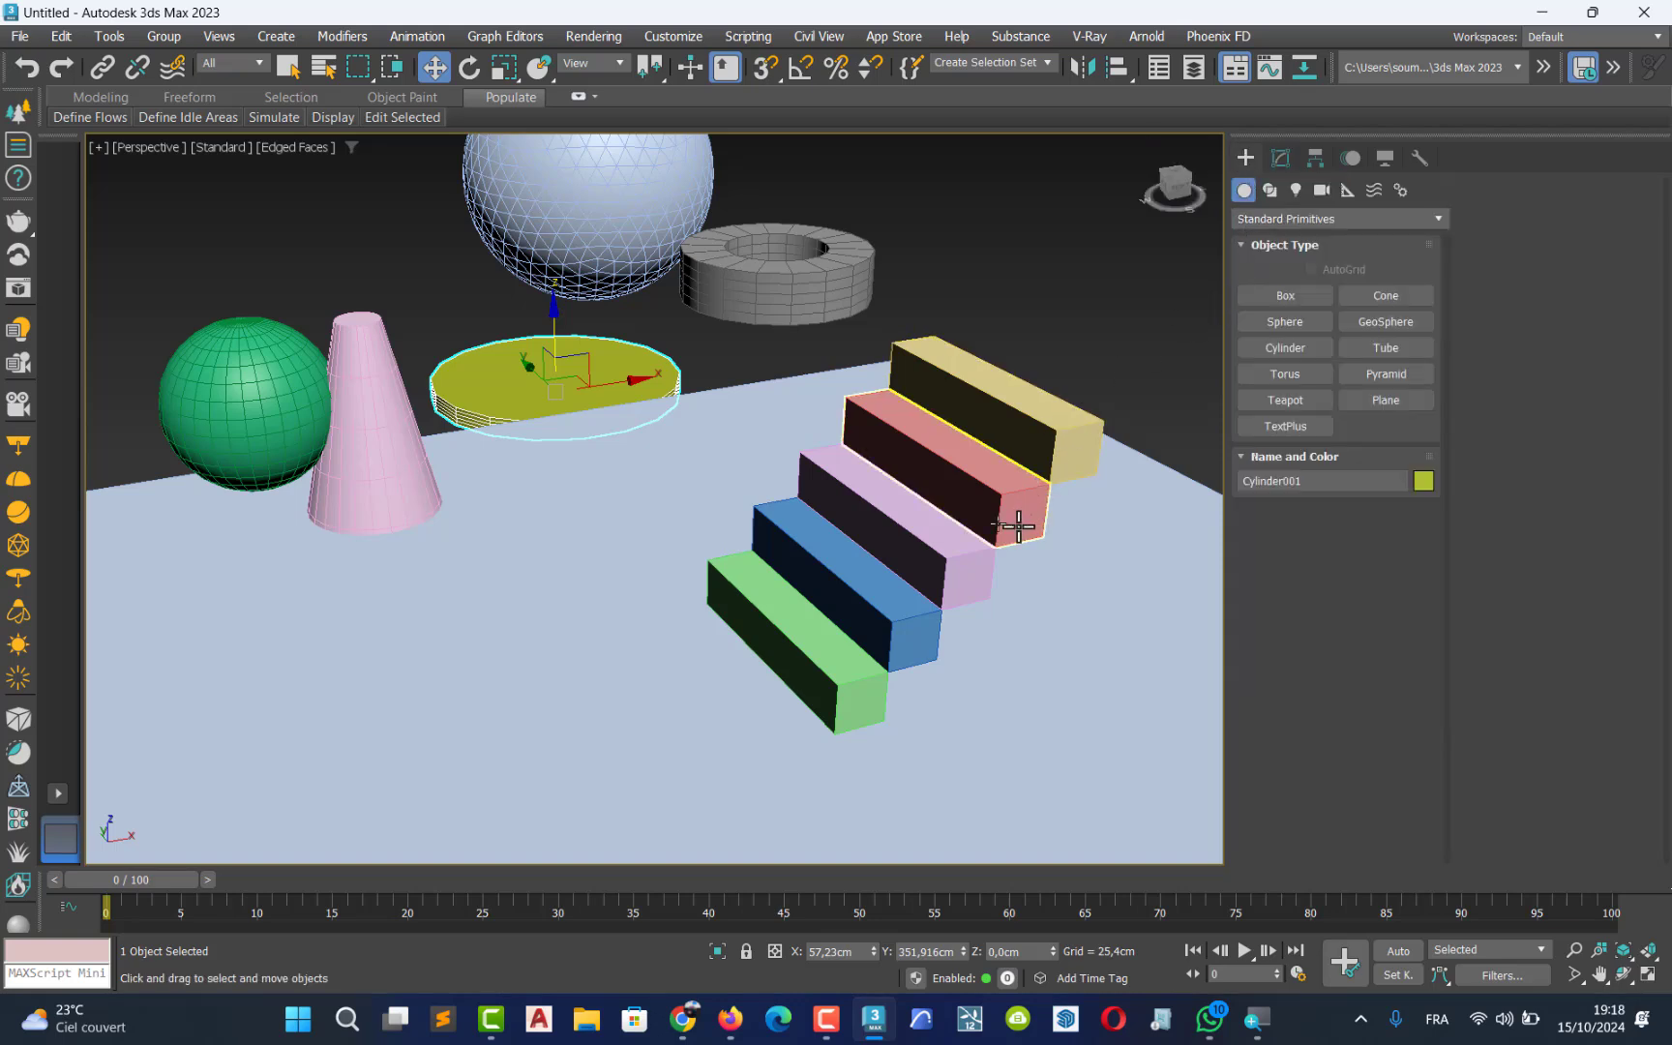
middle_click_drag(1018, 525, 838, 498)
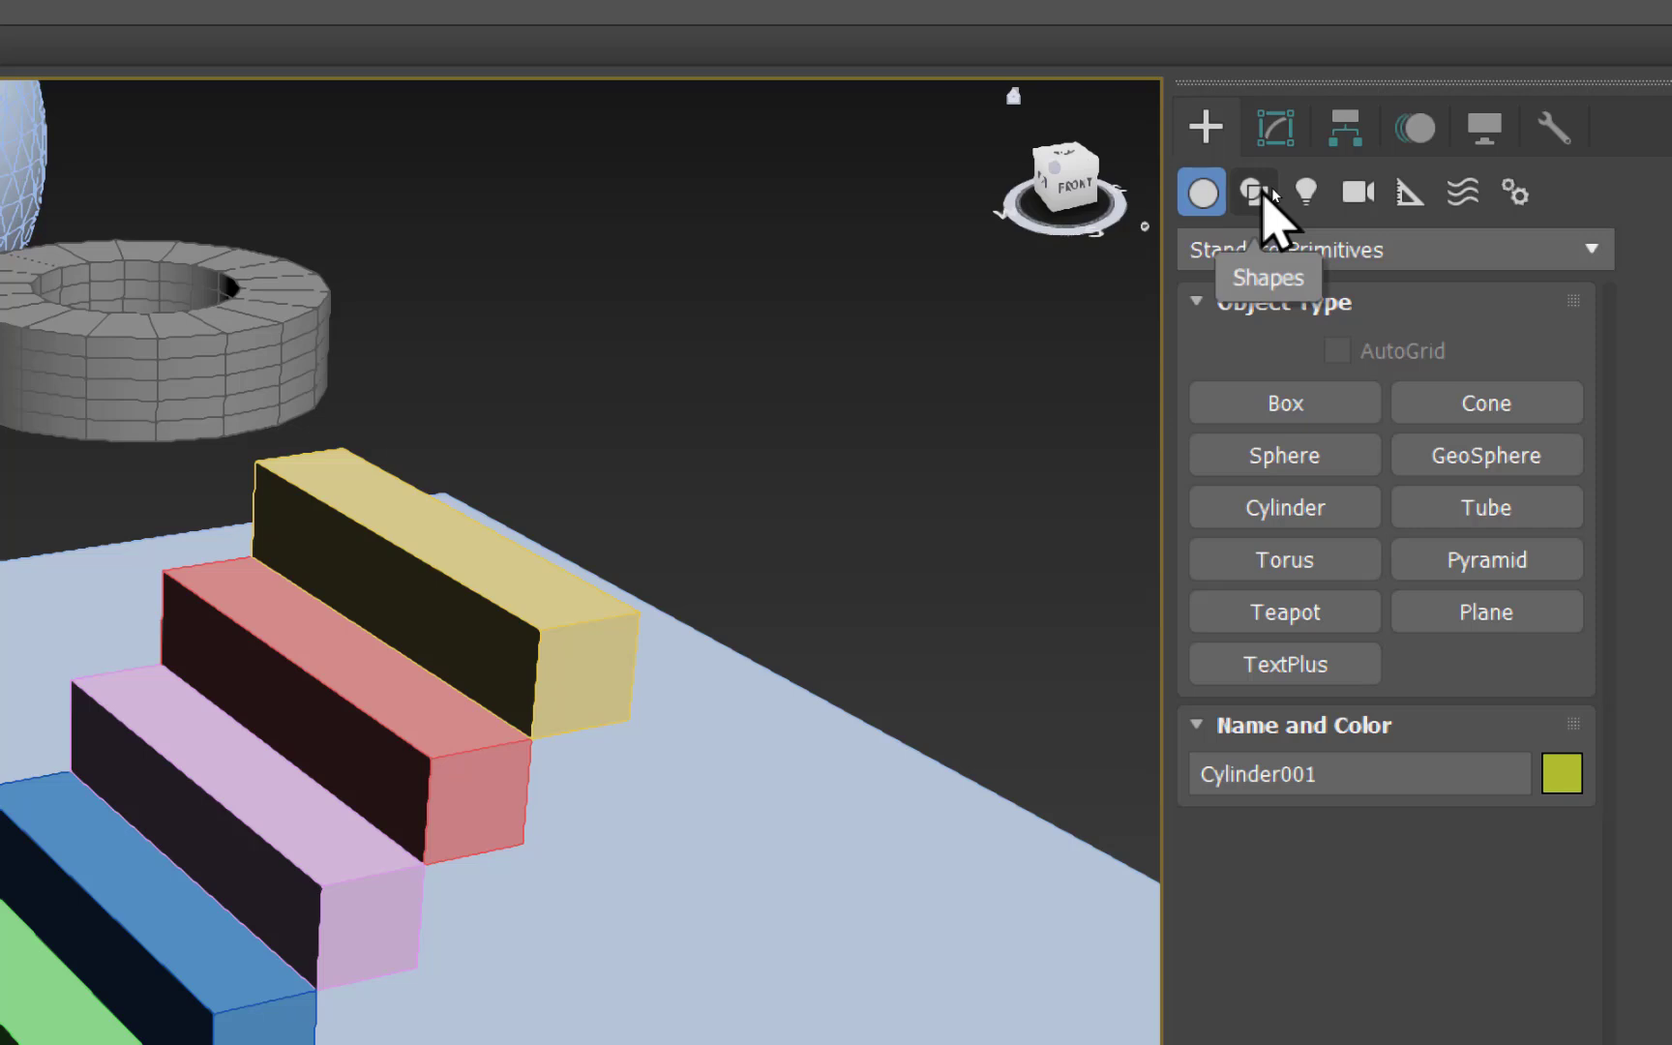
left_click(1255, 192)
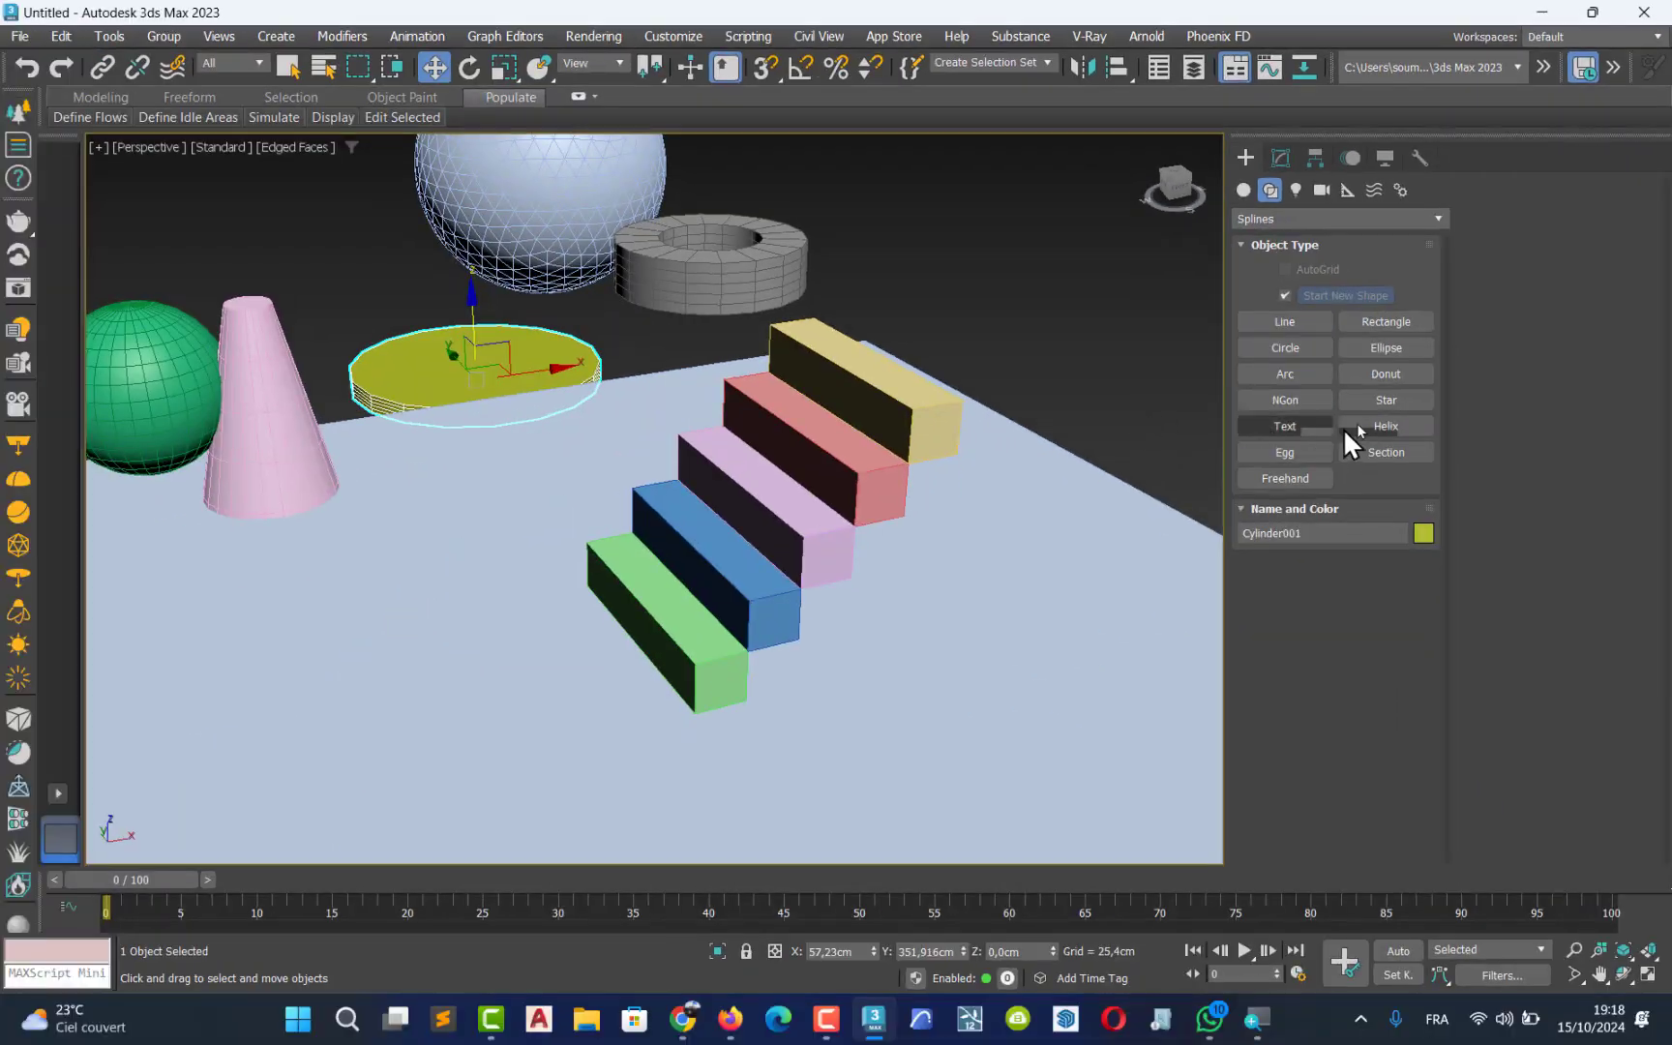
left_click(1384, 322)
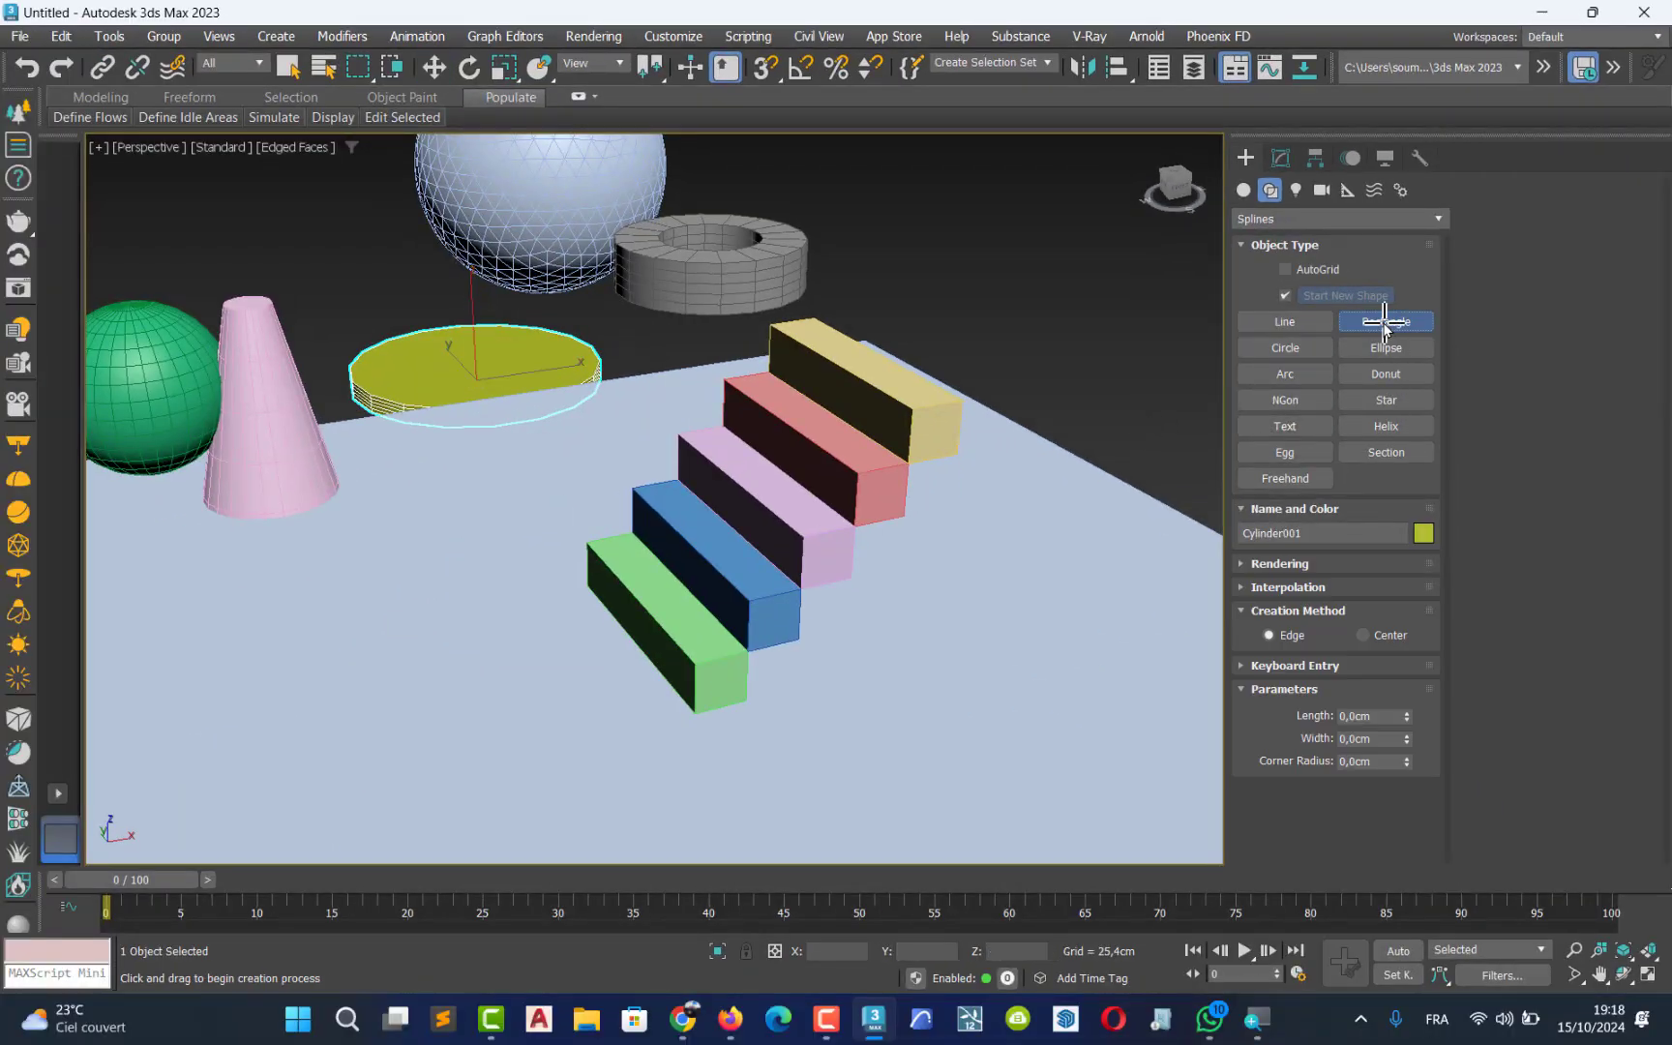
left_click_drag(1098, 298, 1059, 375)
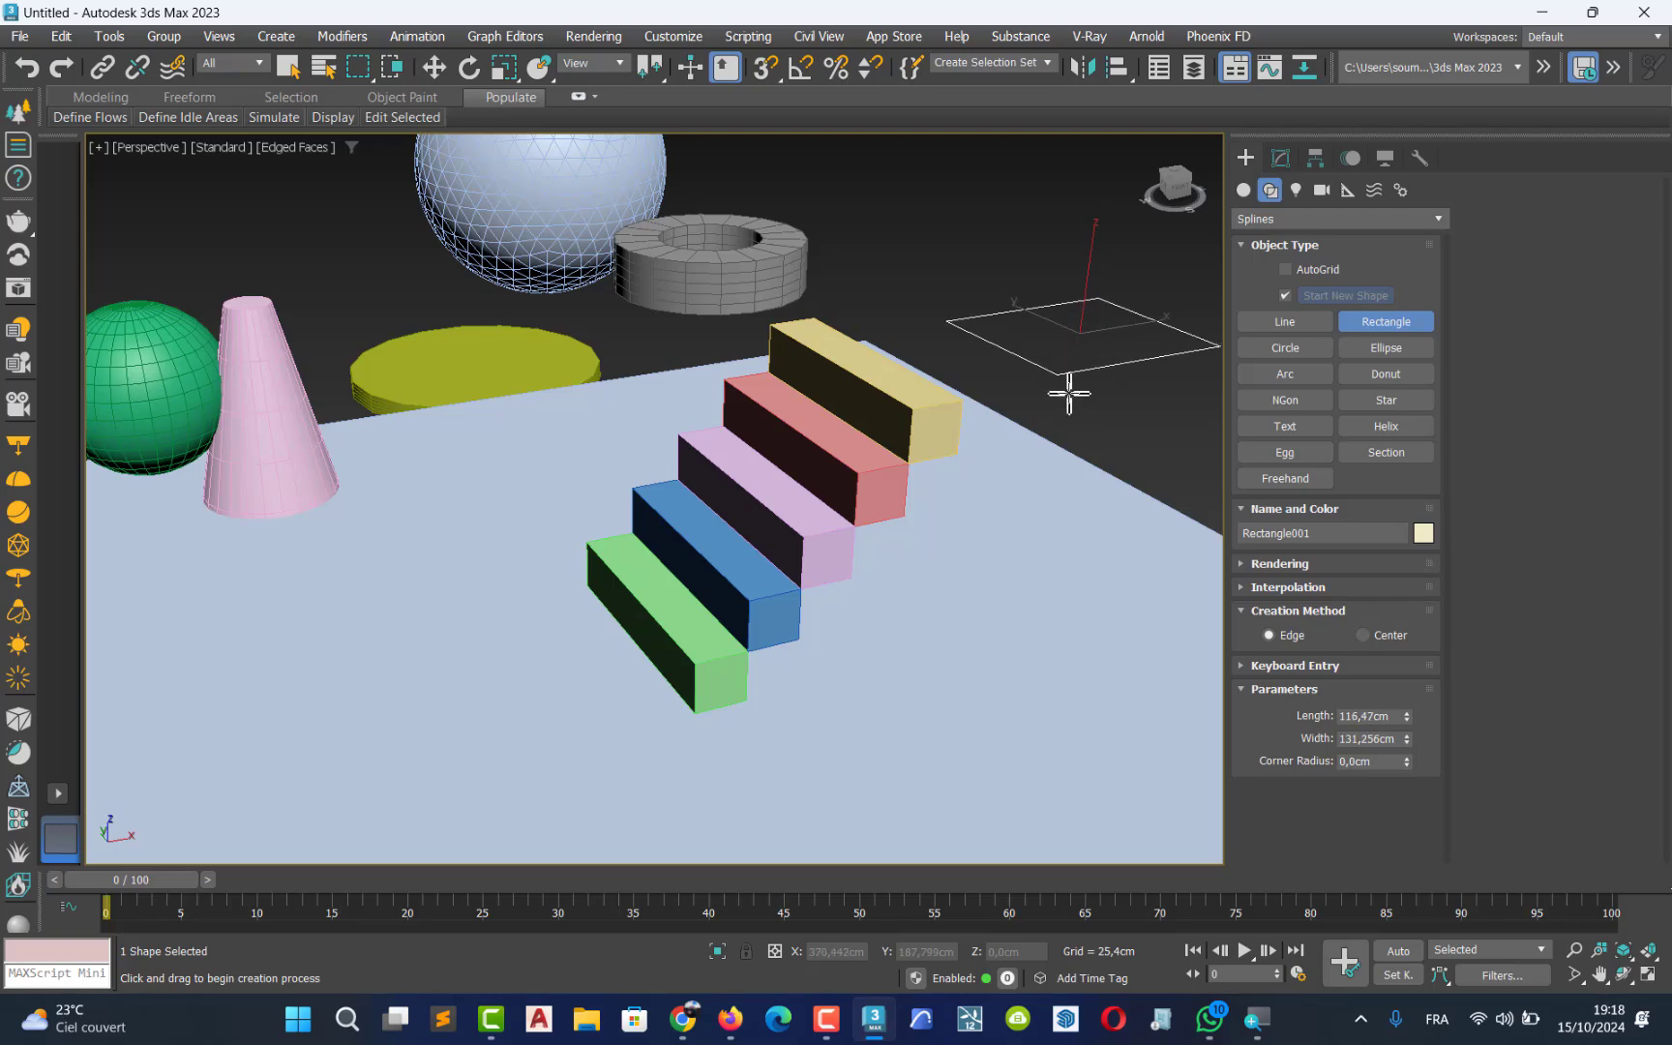
middle_click_drag(1063, 395, 695, 478)
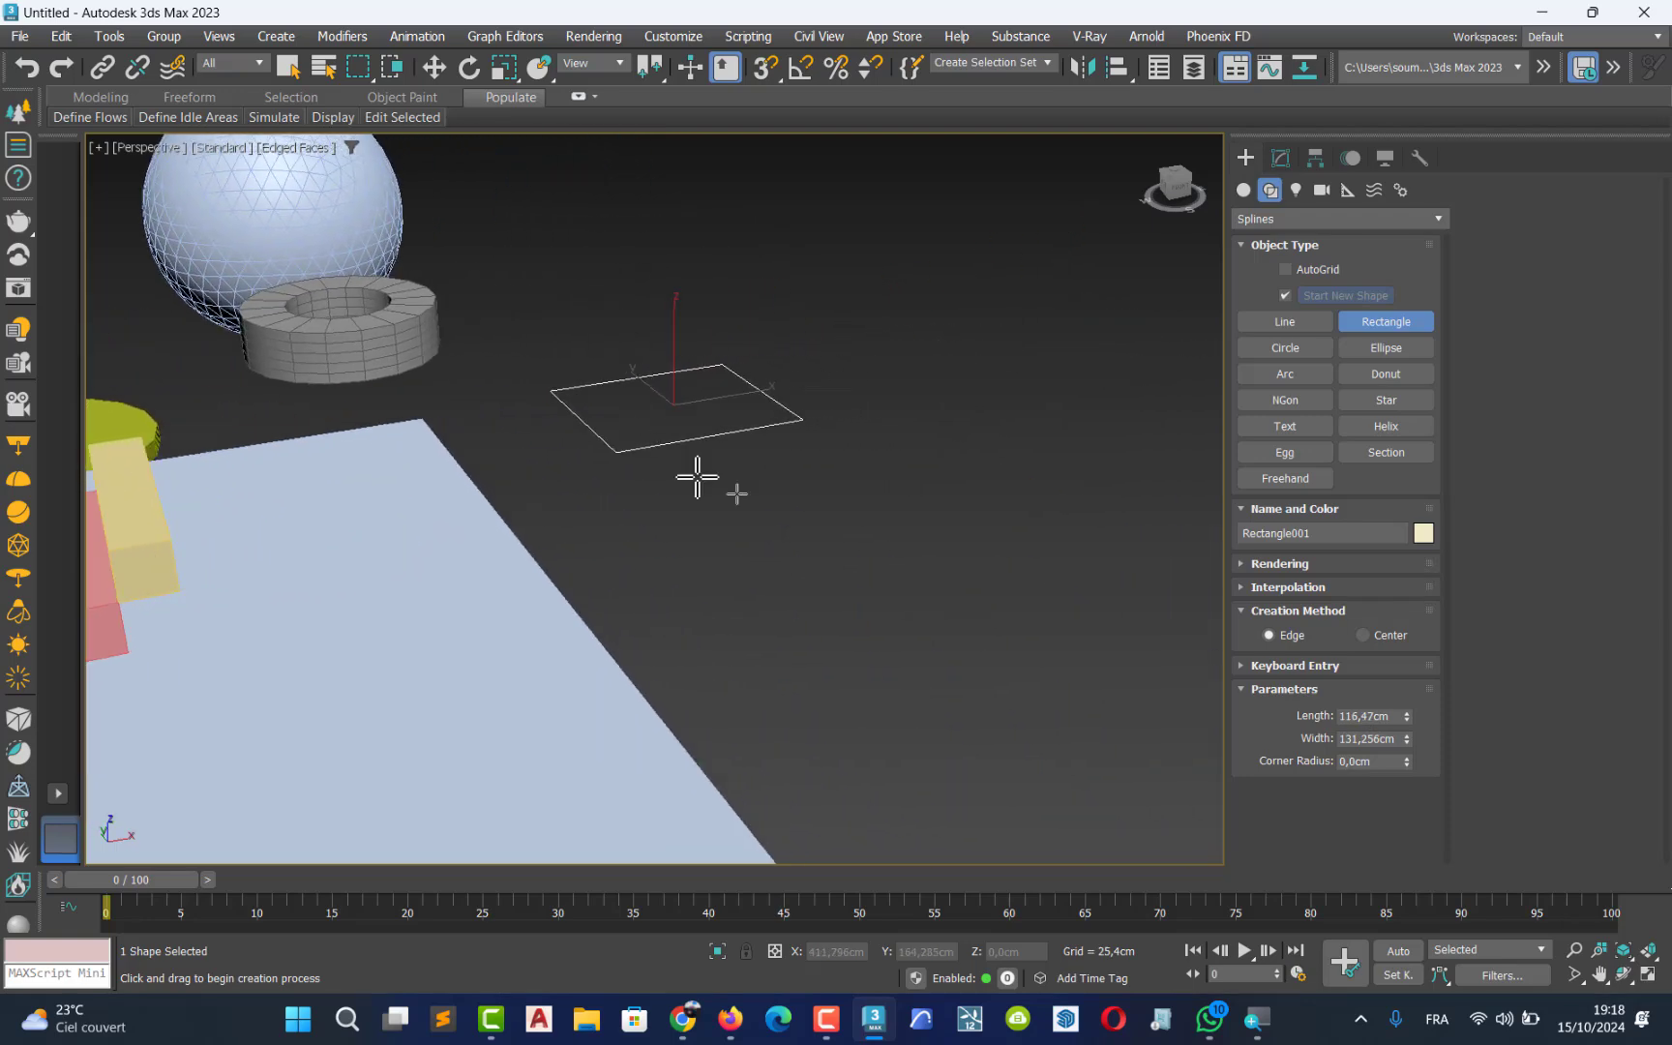
- Draw an ellipse spline of about 74.7 by 84.3 cm and a circle of about 68.6 cm radius near the rectangle
left_click(1372, 352)
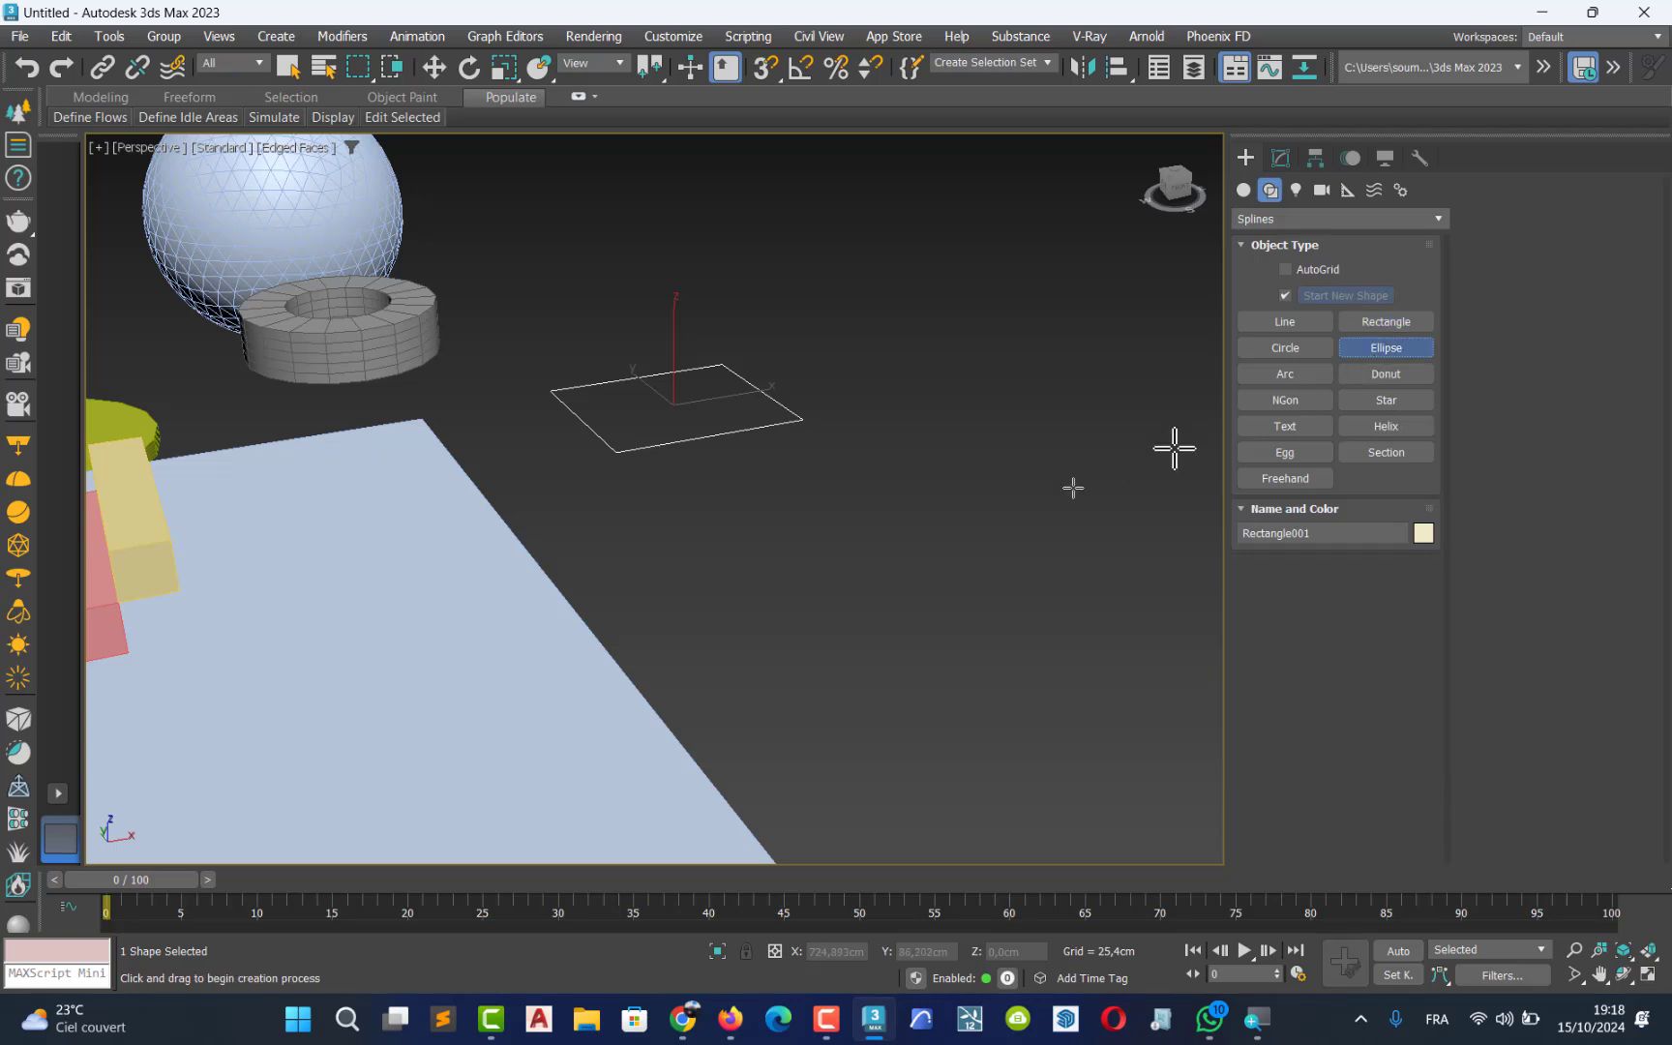
left_click_drag(892, 534, 830, 631)
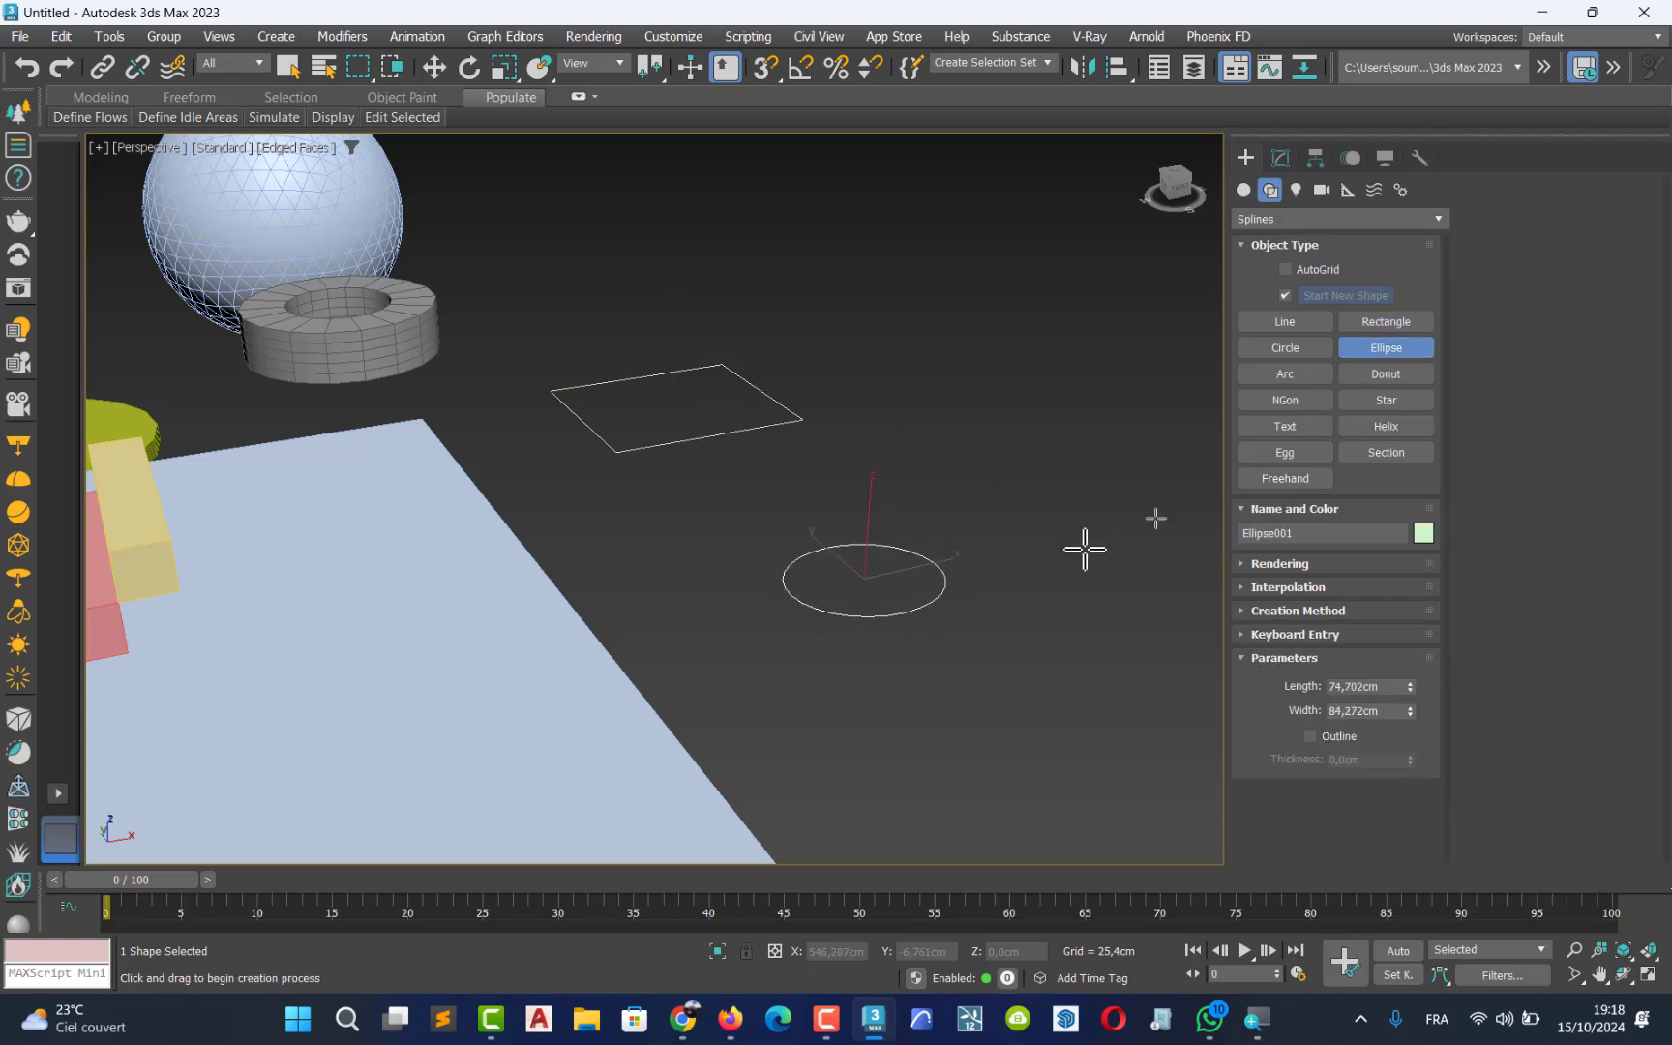
left_click(1287, 347)
left_click_drag(890, 451, 853, 489)
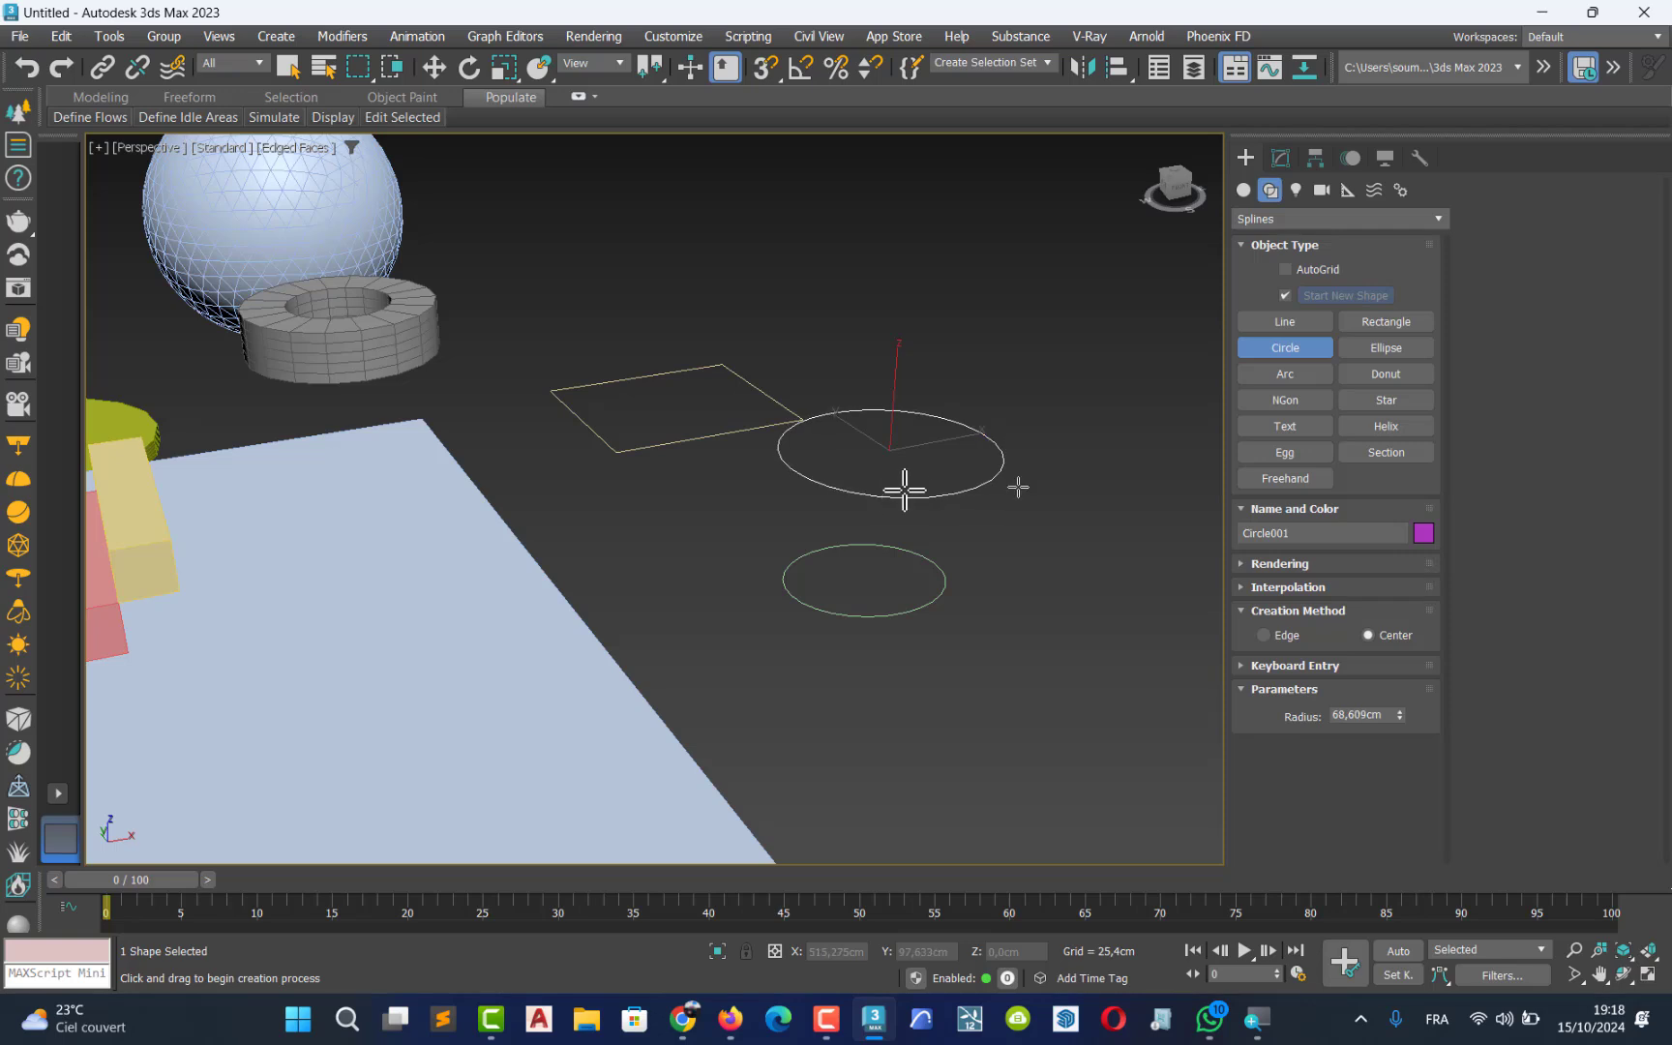
- Draw a six-pointed star spline beside the ellipse with radii of about 48.4 cm and 25.9 cm
left_click(1374, 397)
left_click_drag(1048, 545, 1040, 588)
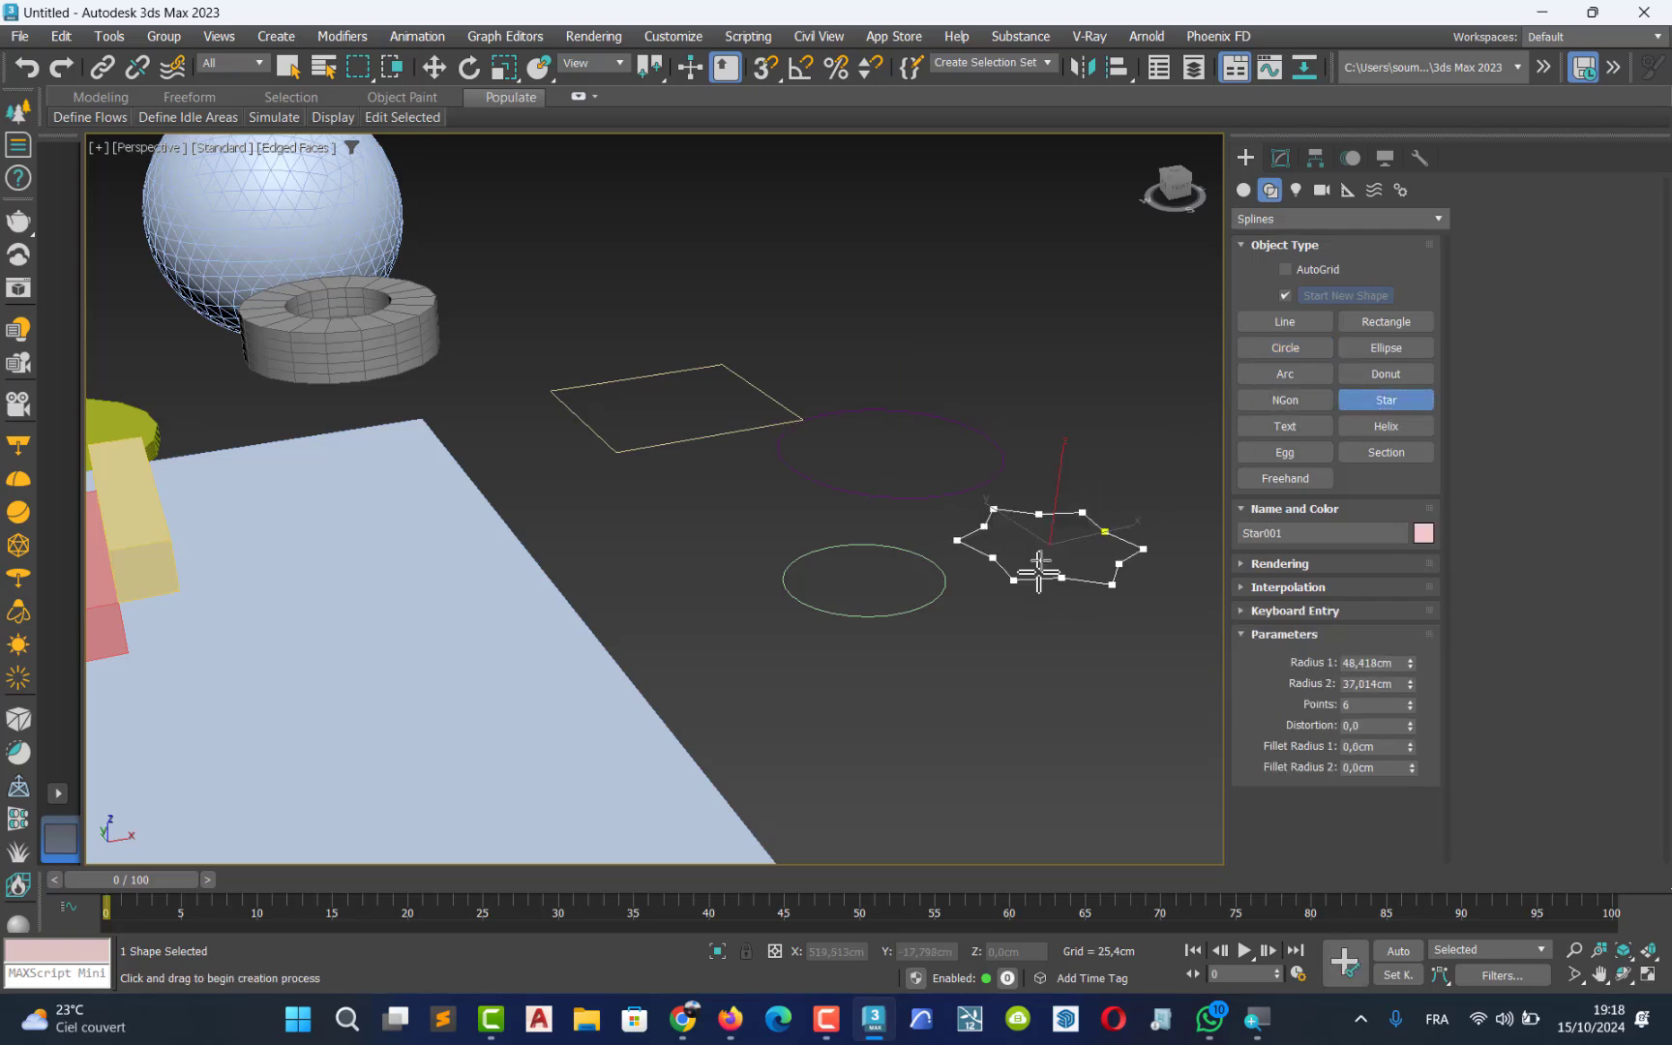
left_click(1040, 569)
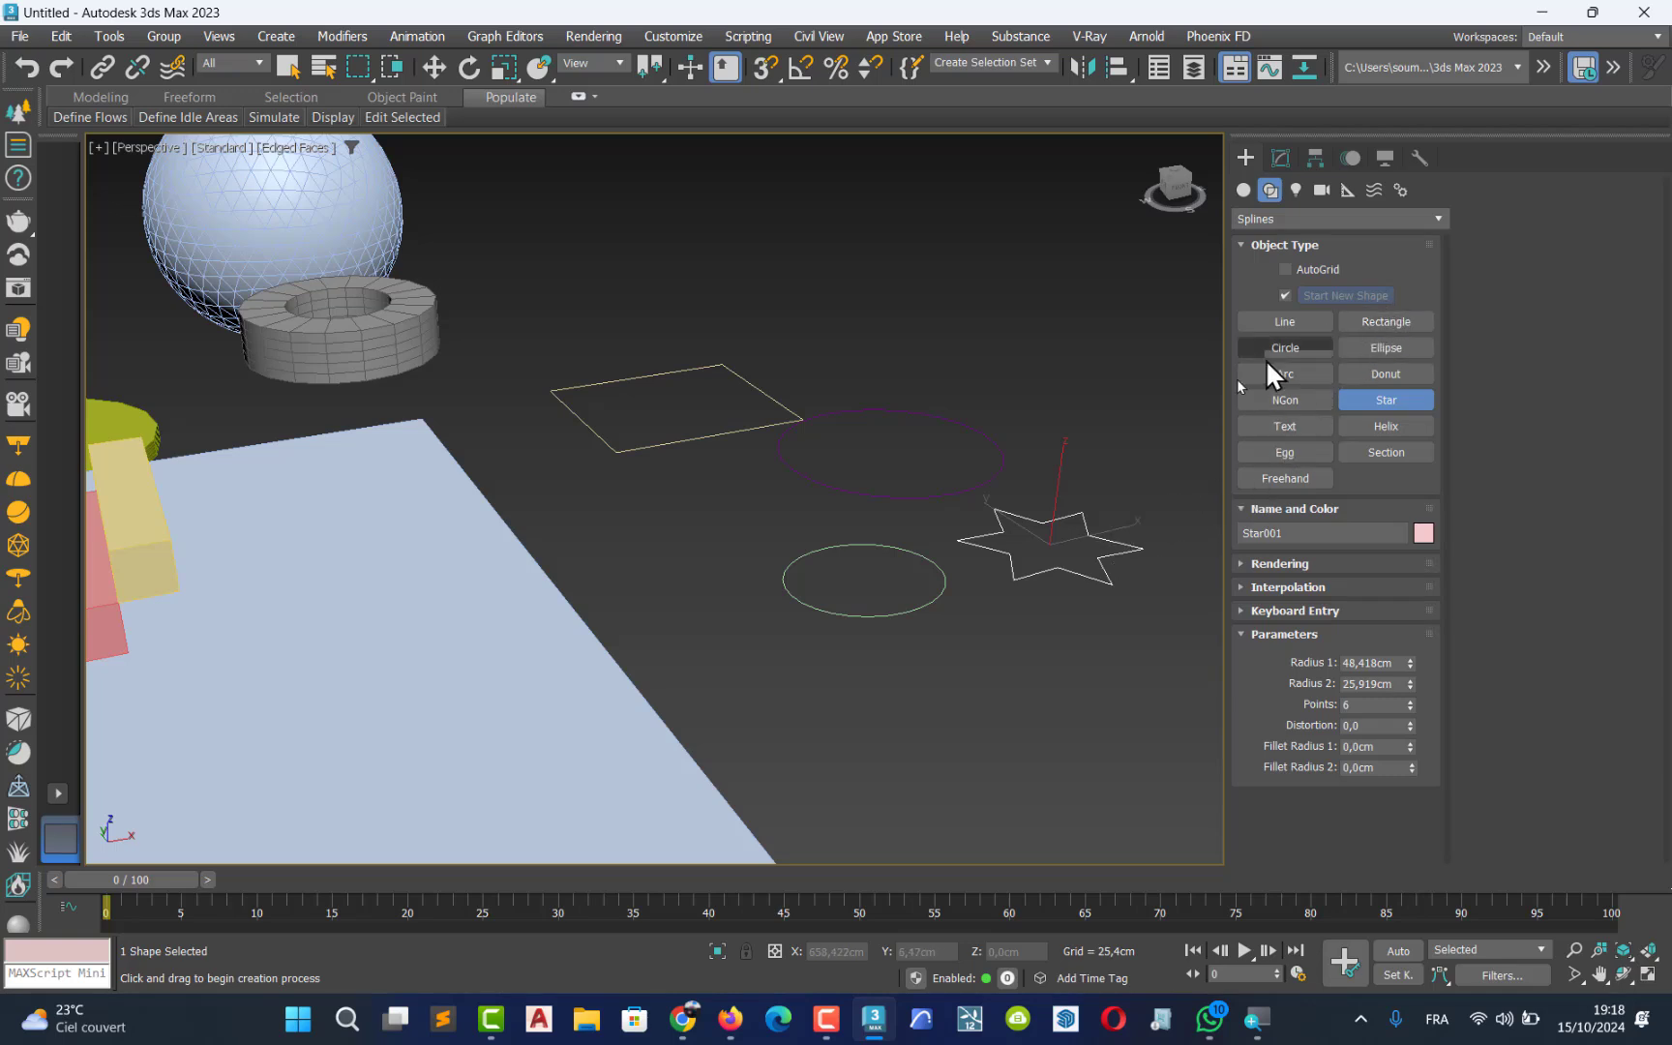
- Render the Perspective view of the whole scene, dismiss the Phoenix error and close both render windows
scroll(873, 562, "down", 6)
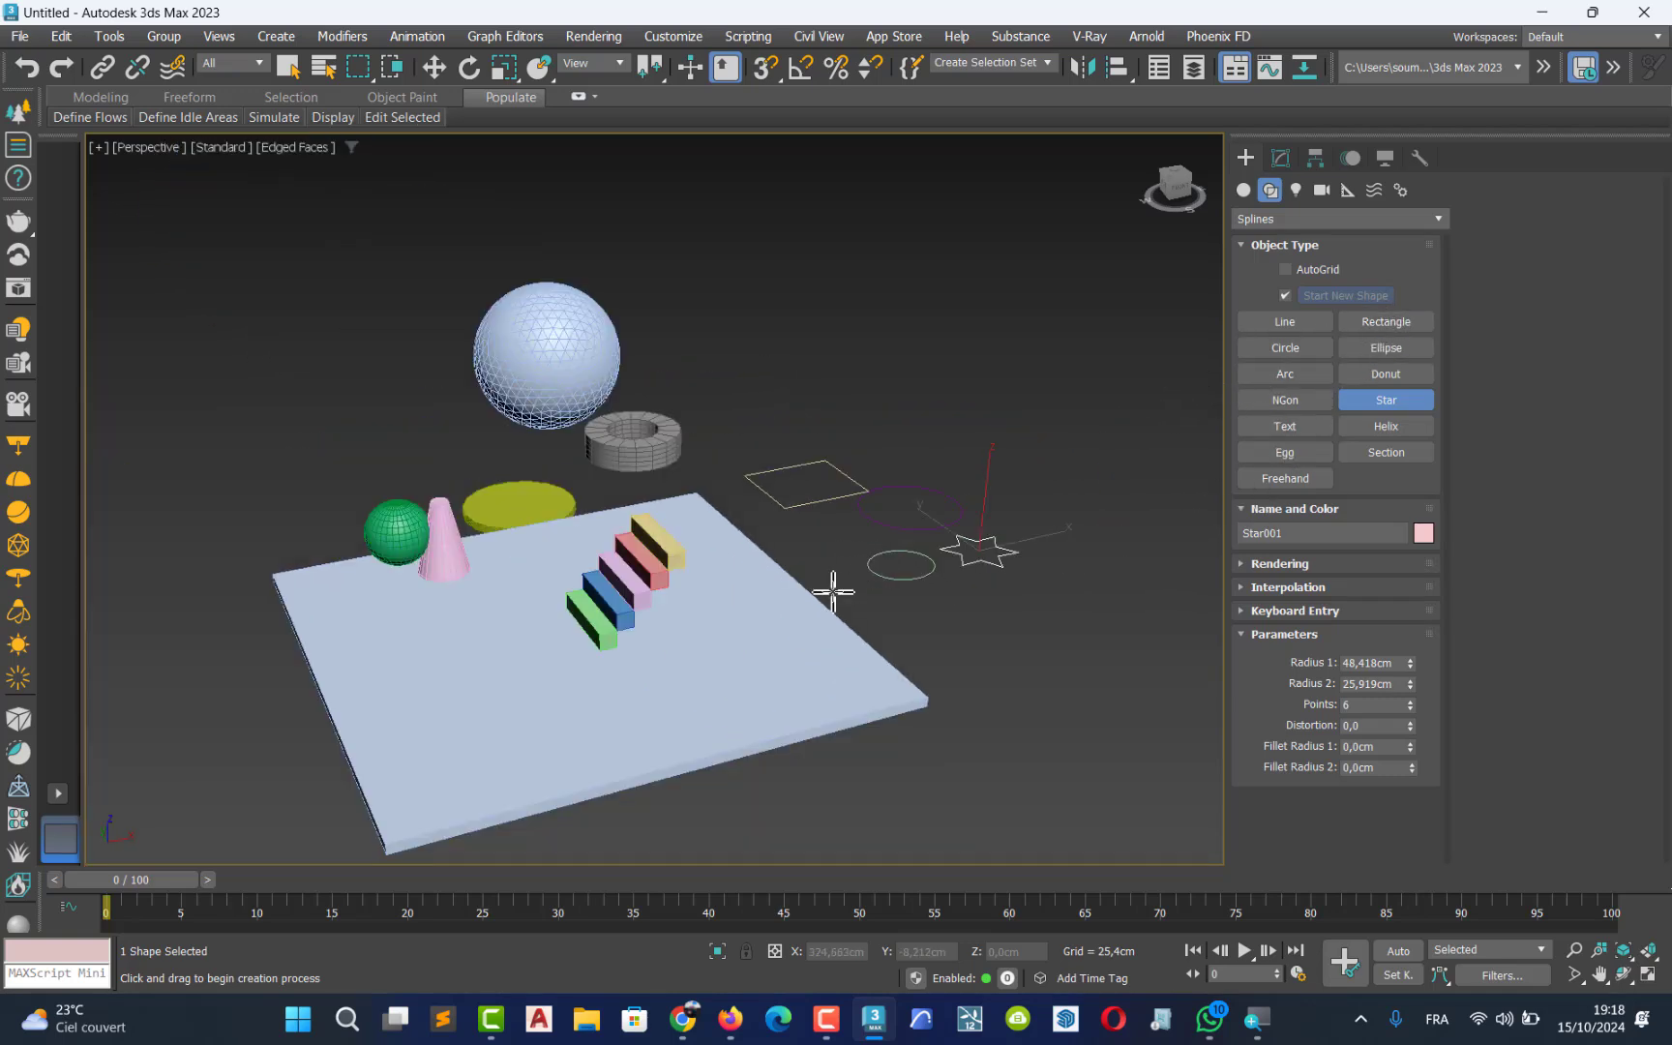
scroll(852, 575, "up", 3)
scroll(847, 571, "up", 2)
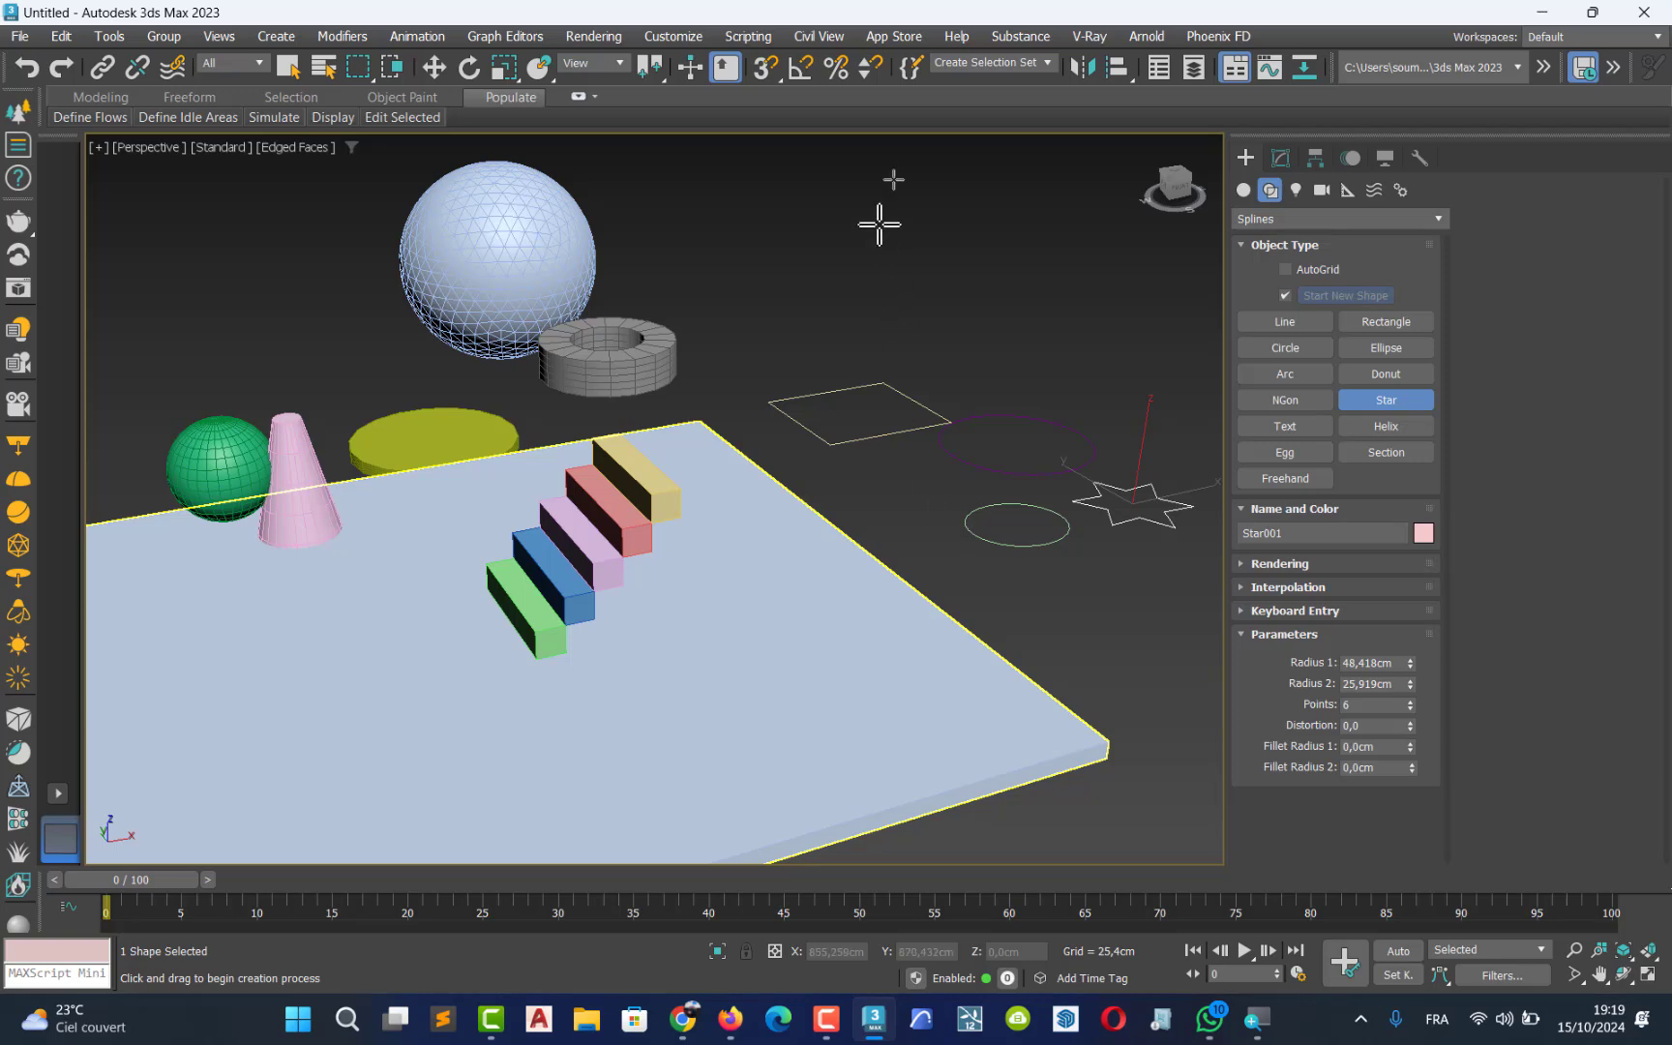
left_click_drag(896, 76, 611, 77)
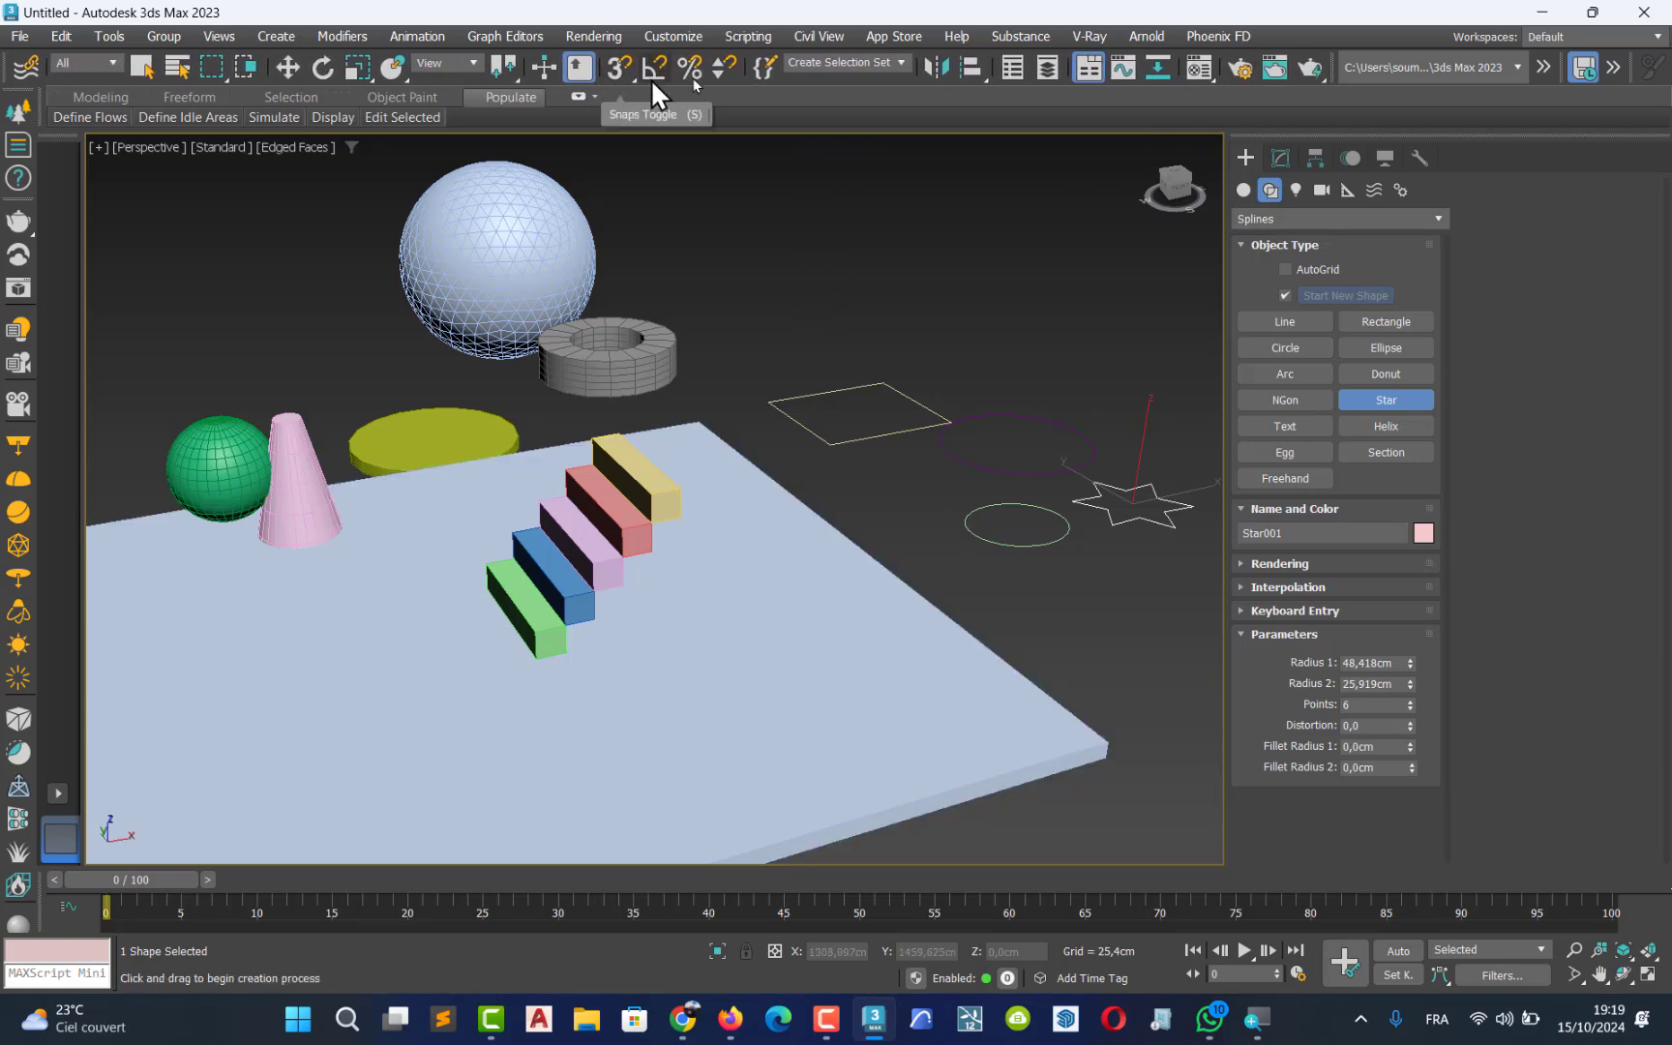
left_click(1276, 70)
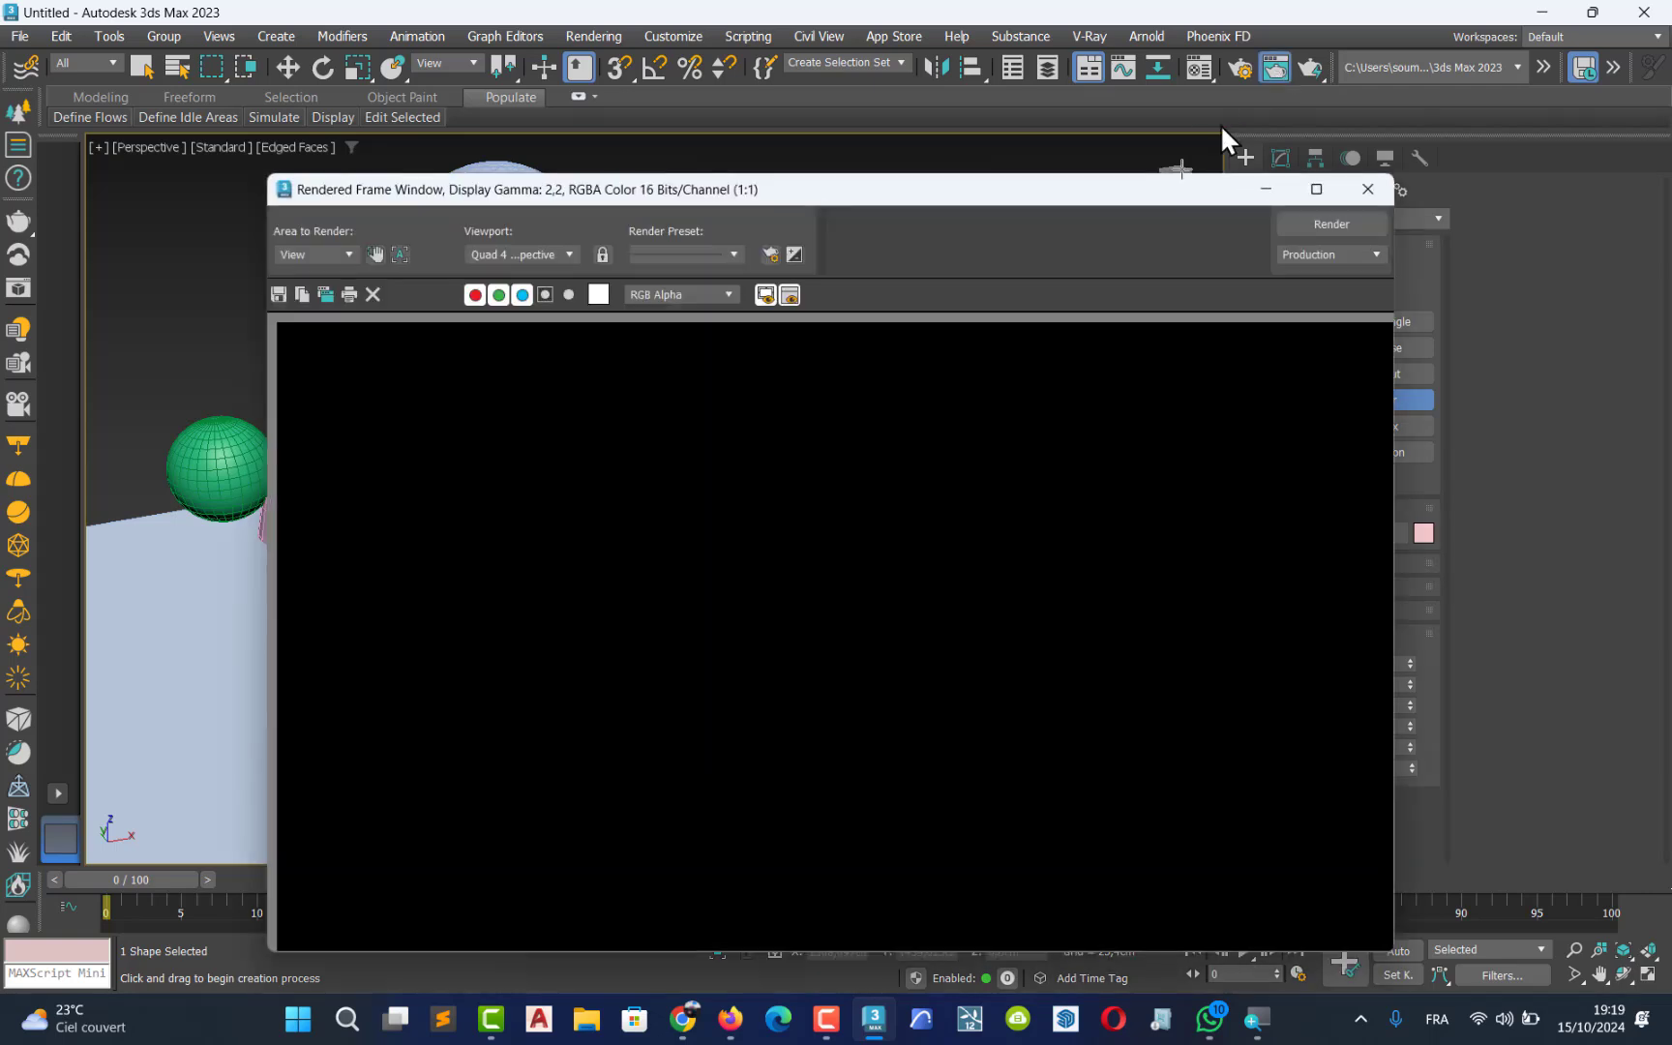
left_click_drag(841, 203, 809, 127)
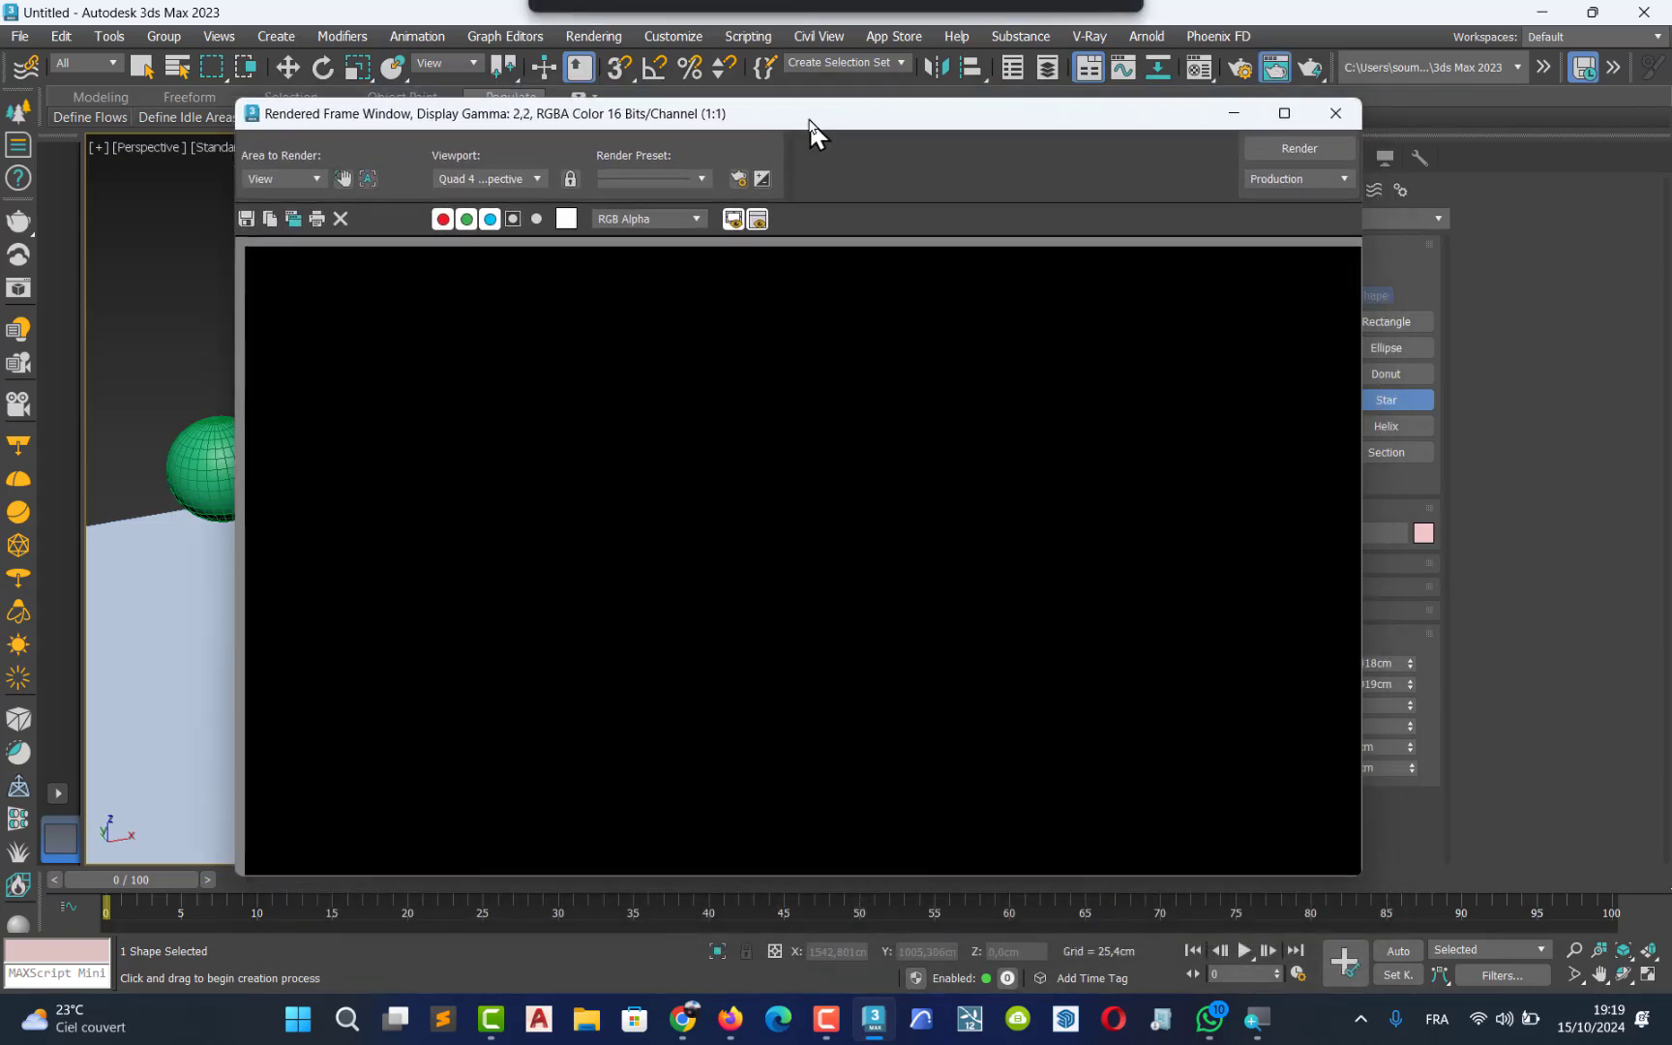
left_click(1294, 145)
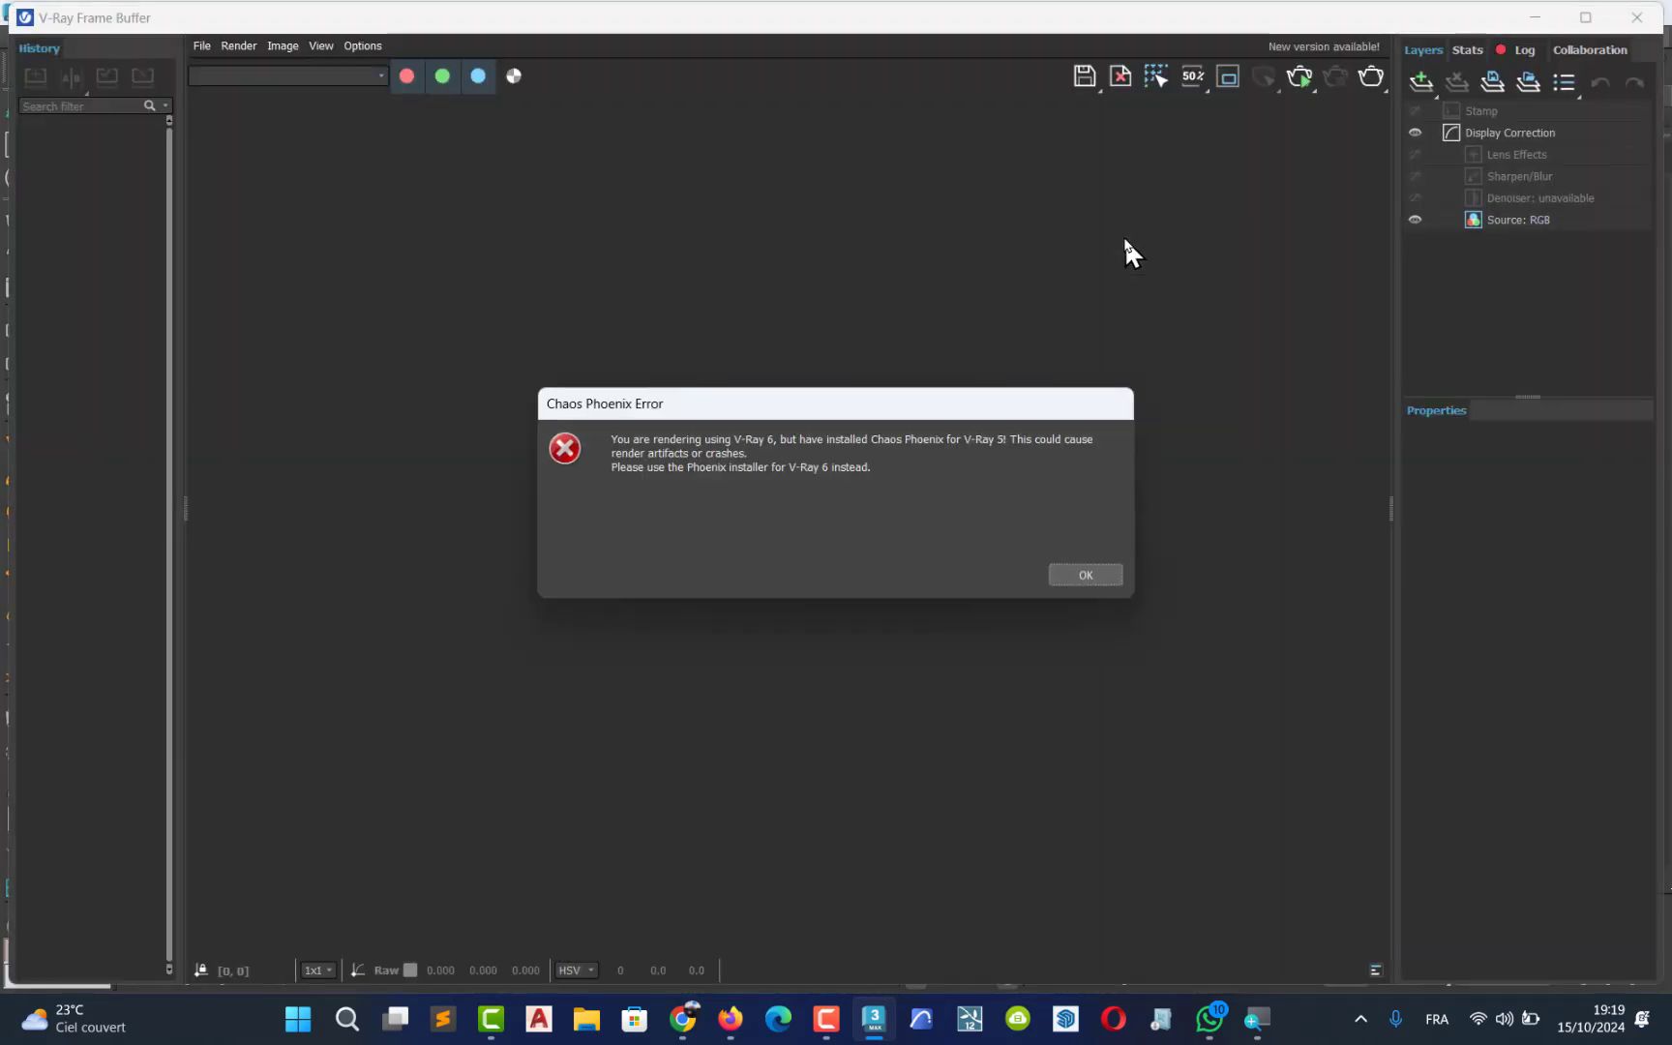
left_click(1059, 579)
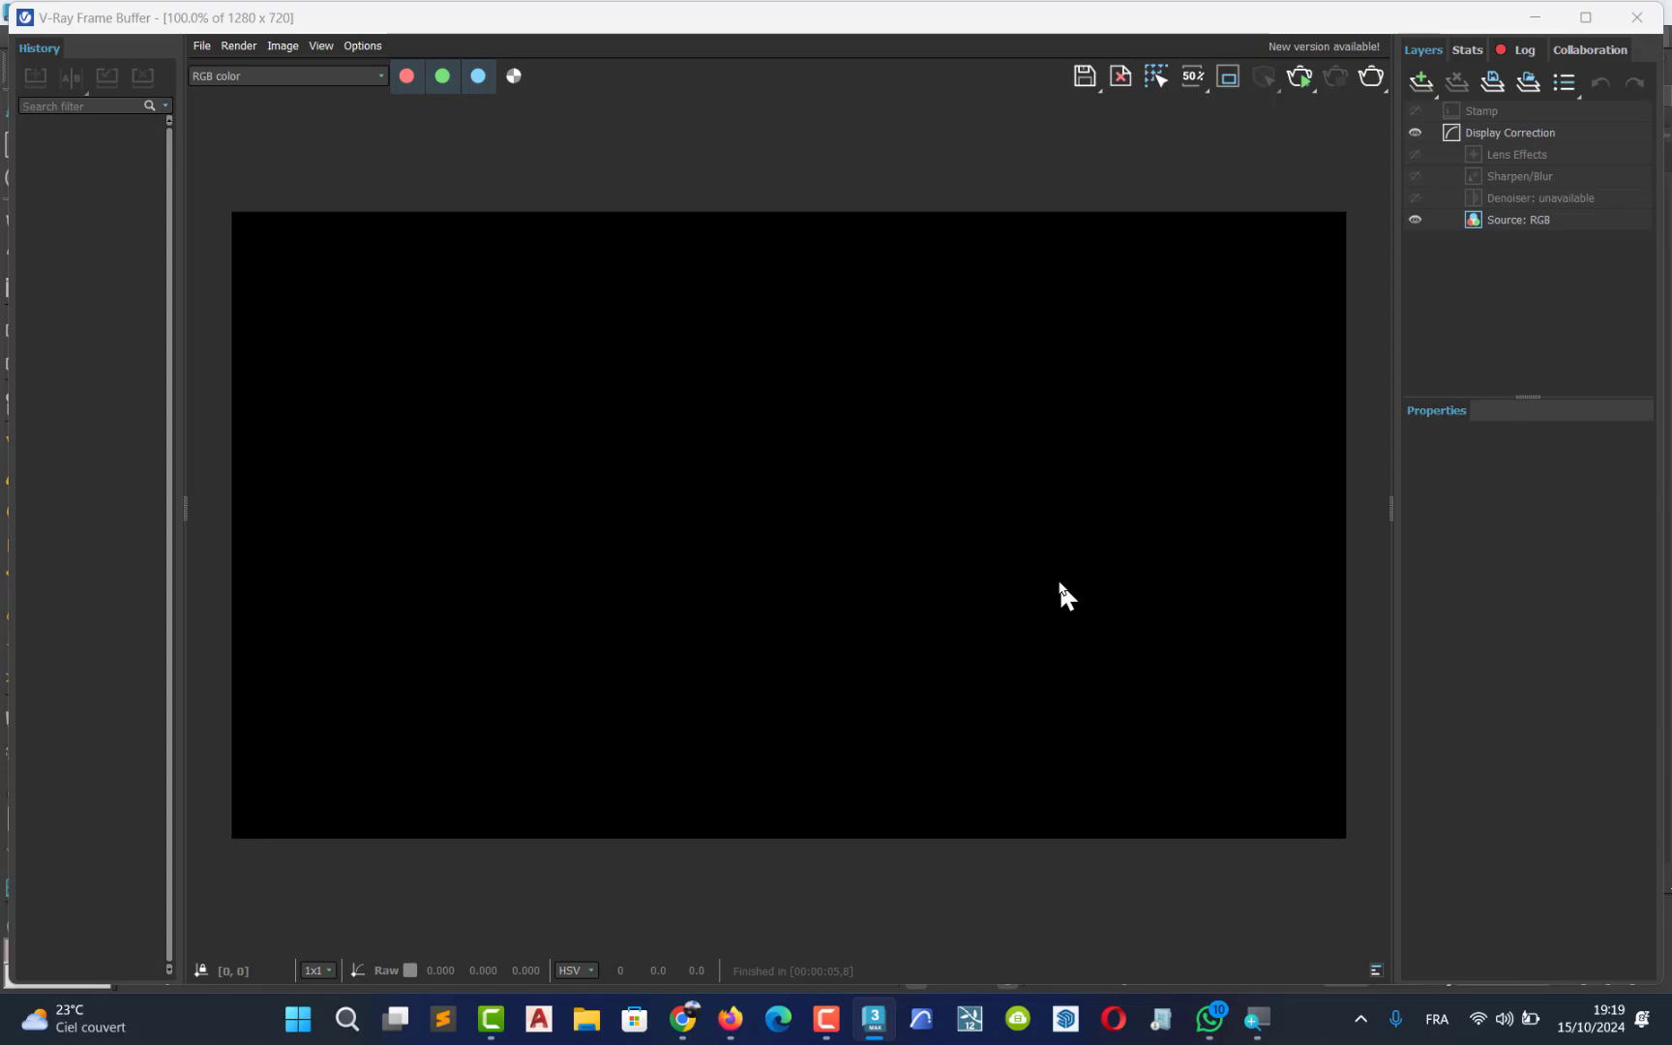
left_click(1636, 18)
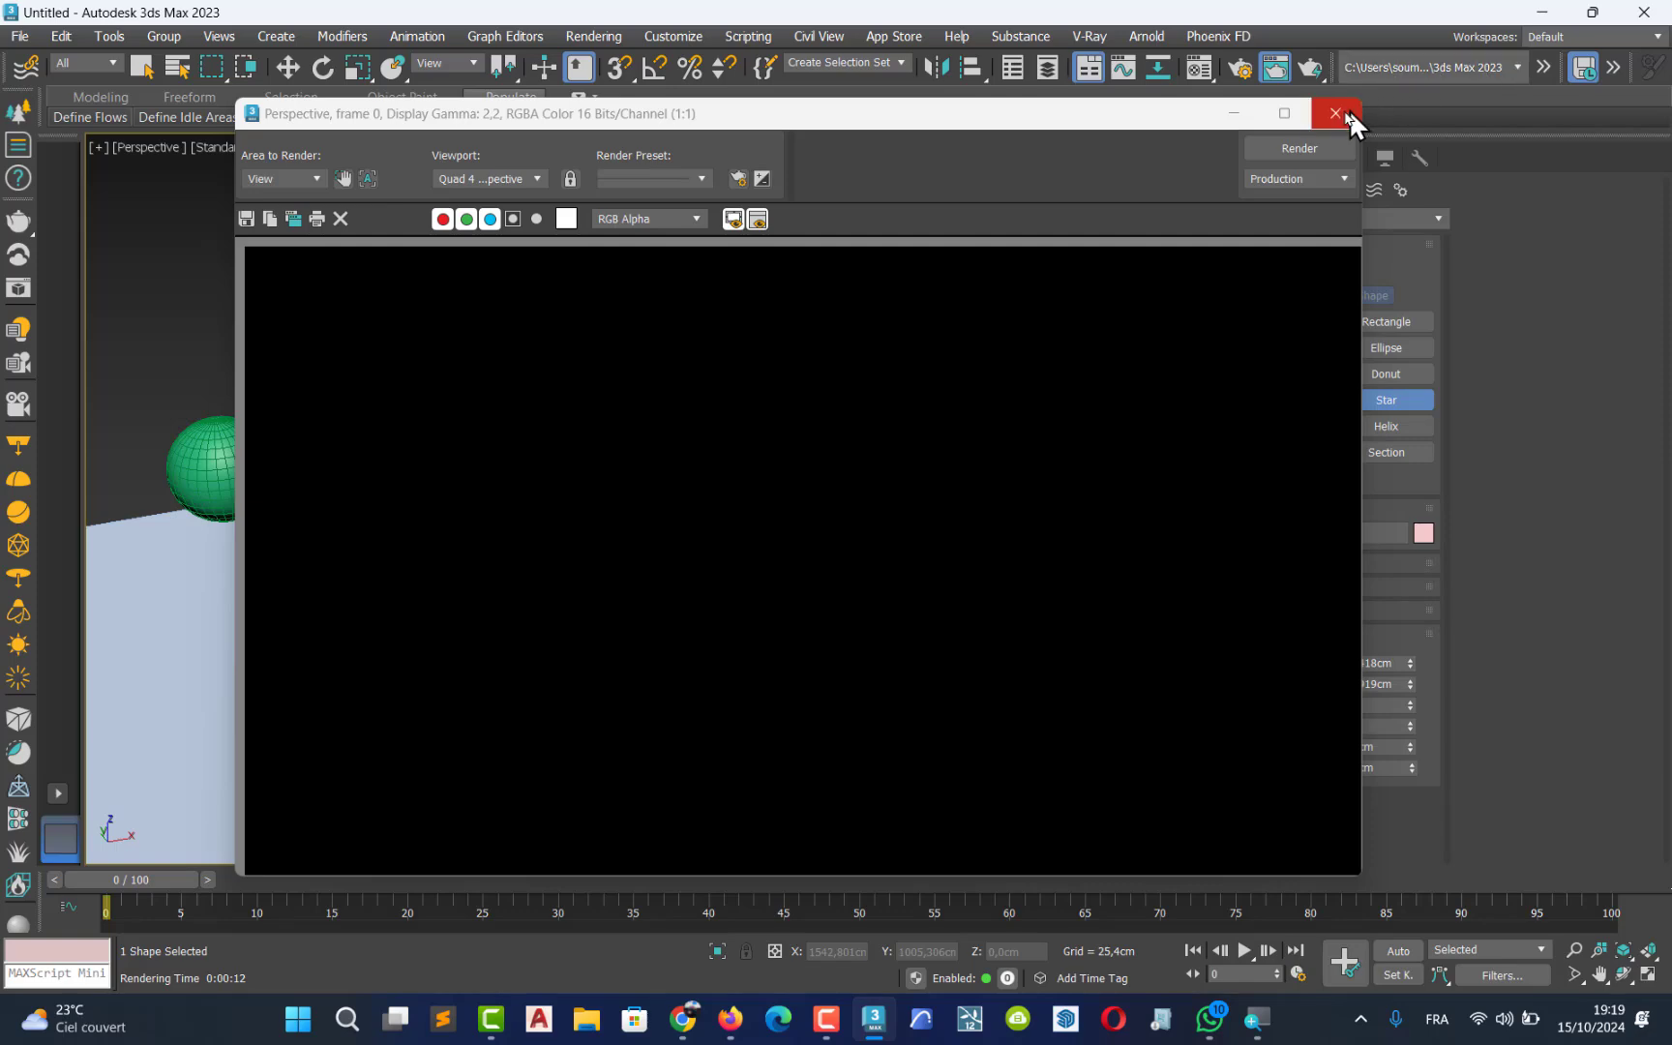
left_click(1336, 113)
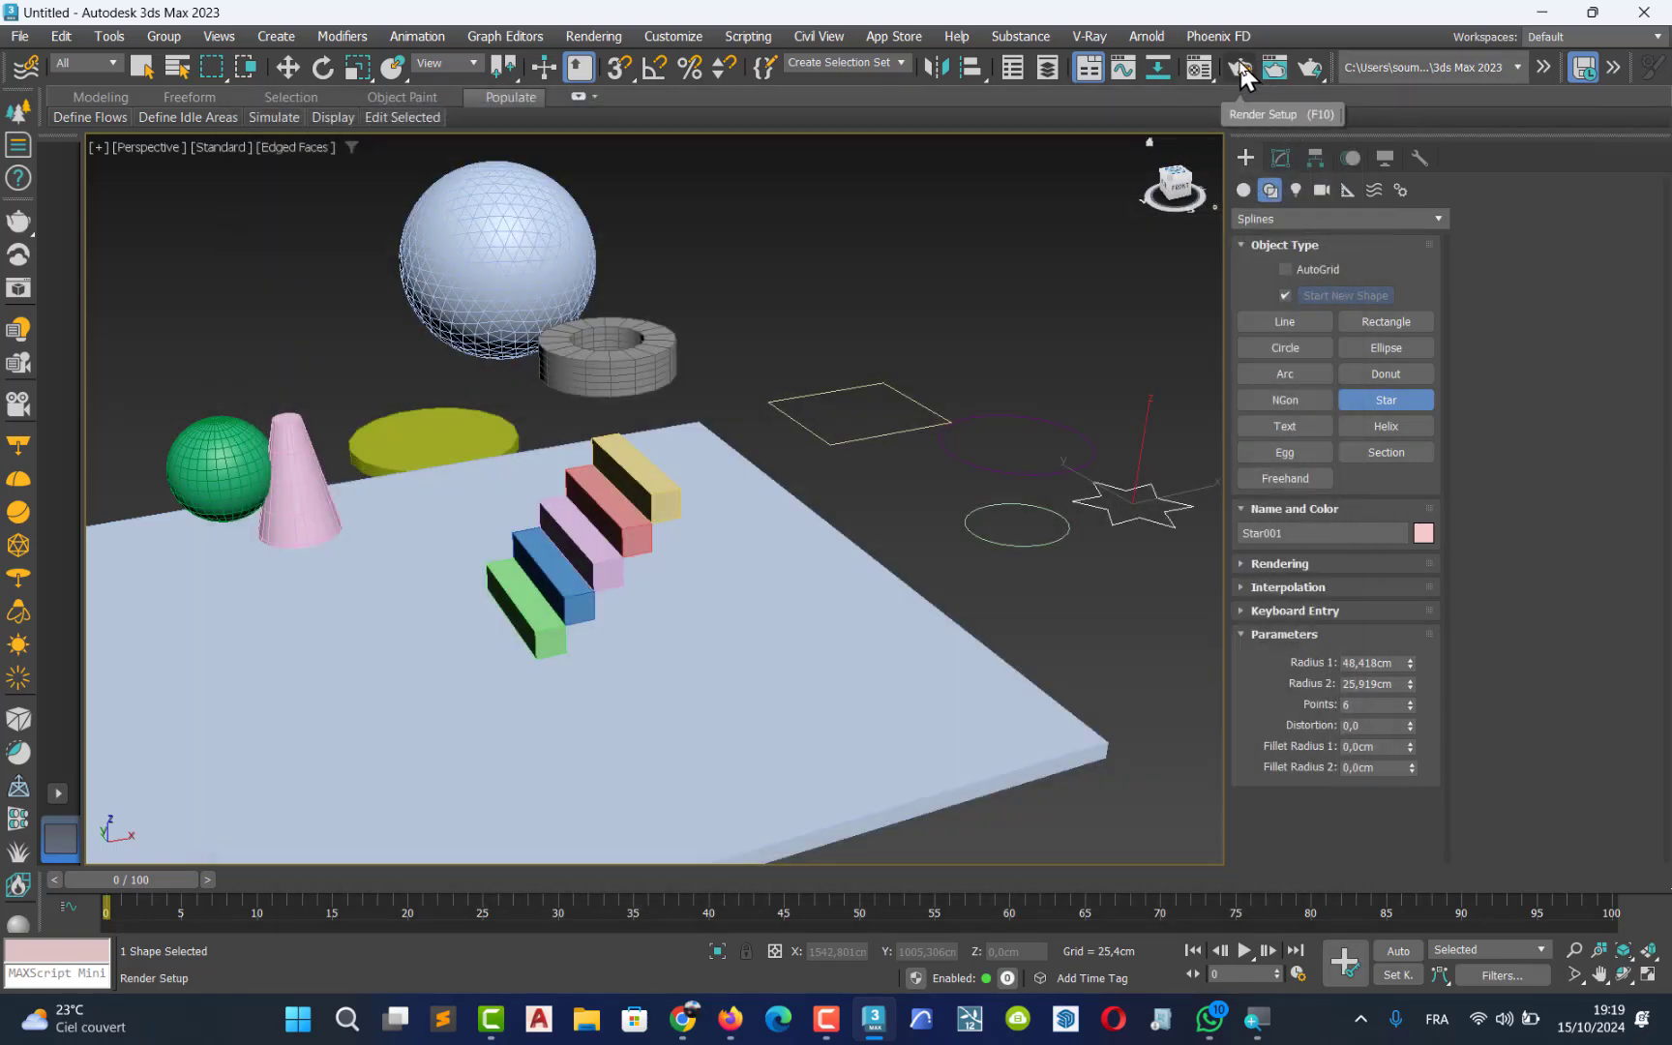
- Disable global illumination in the V-Ray render settings, render the Perspective view, and close the frame buffer and render setup
left_click(1239, 64)
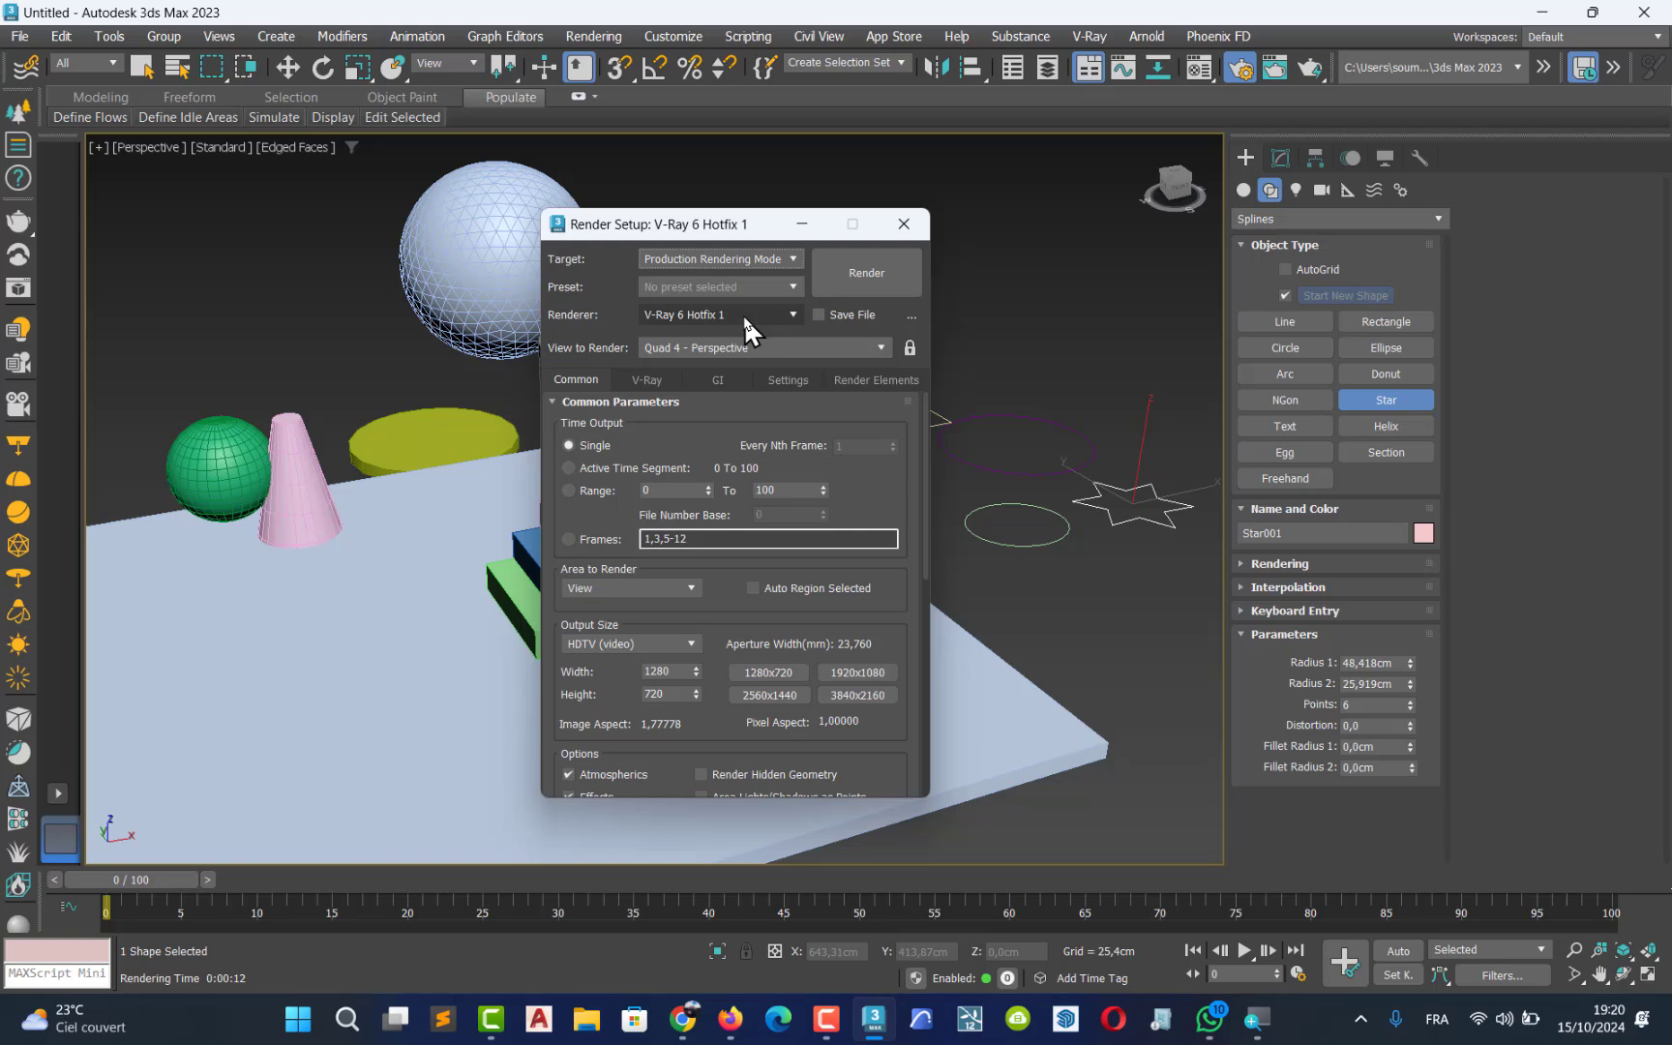
left_click(724, 379)
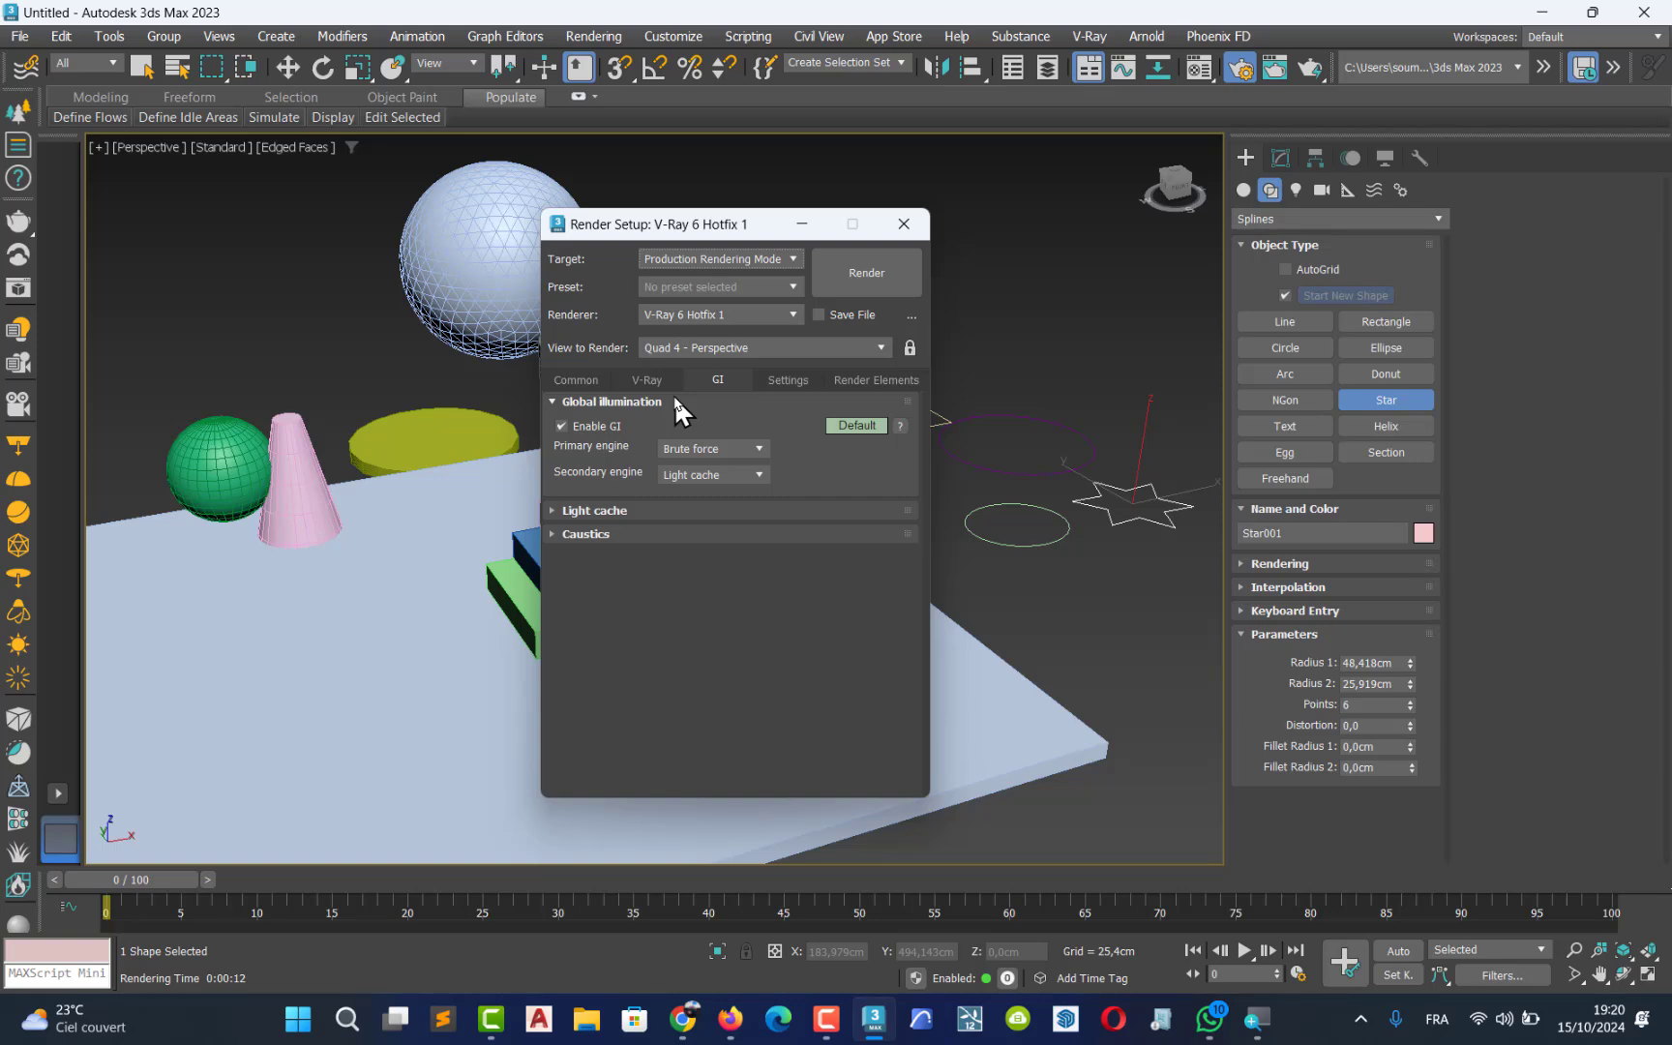
left_click(562, 426)
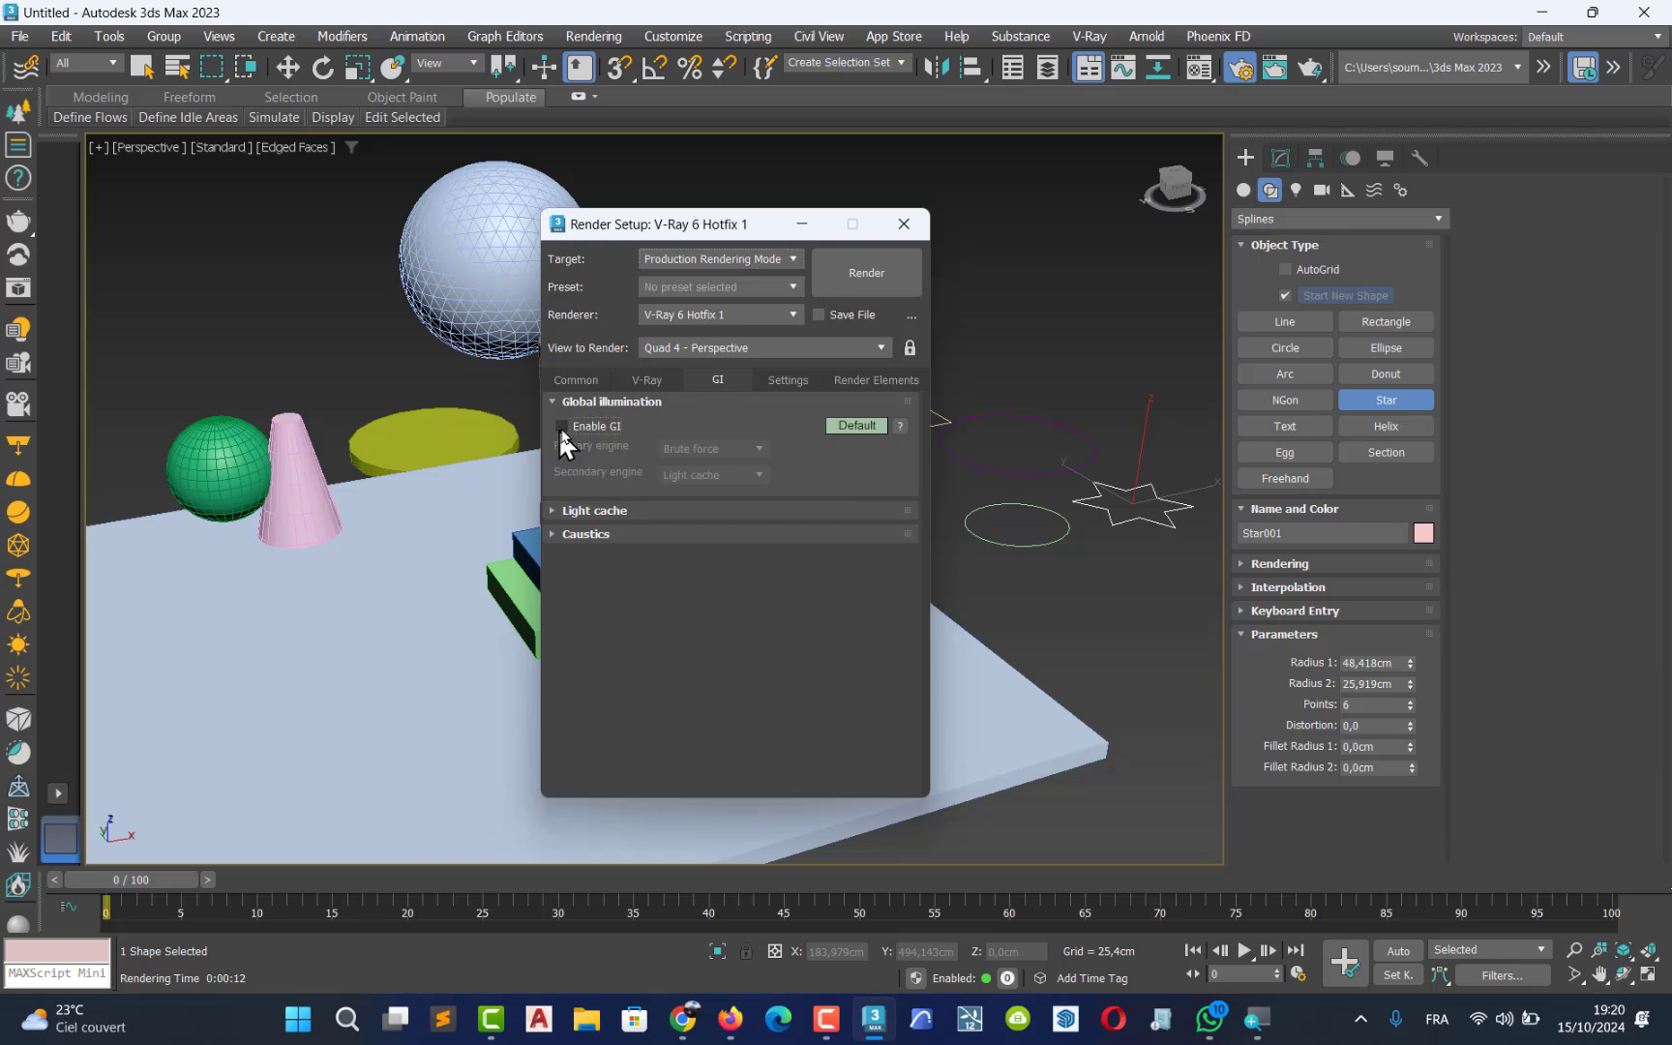
left_click(859, 278)
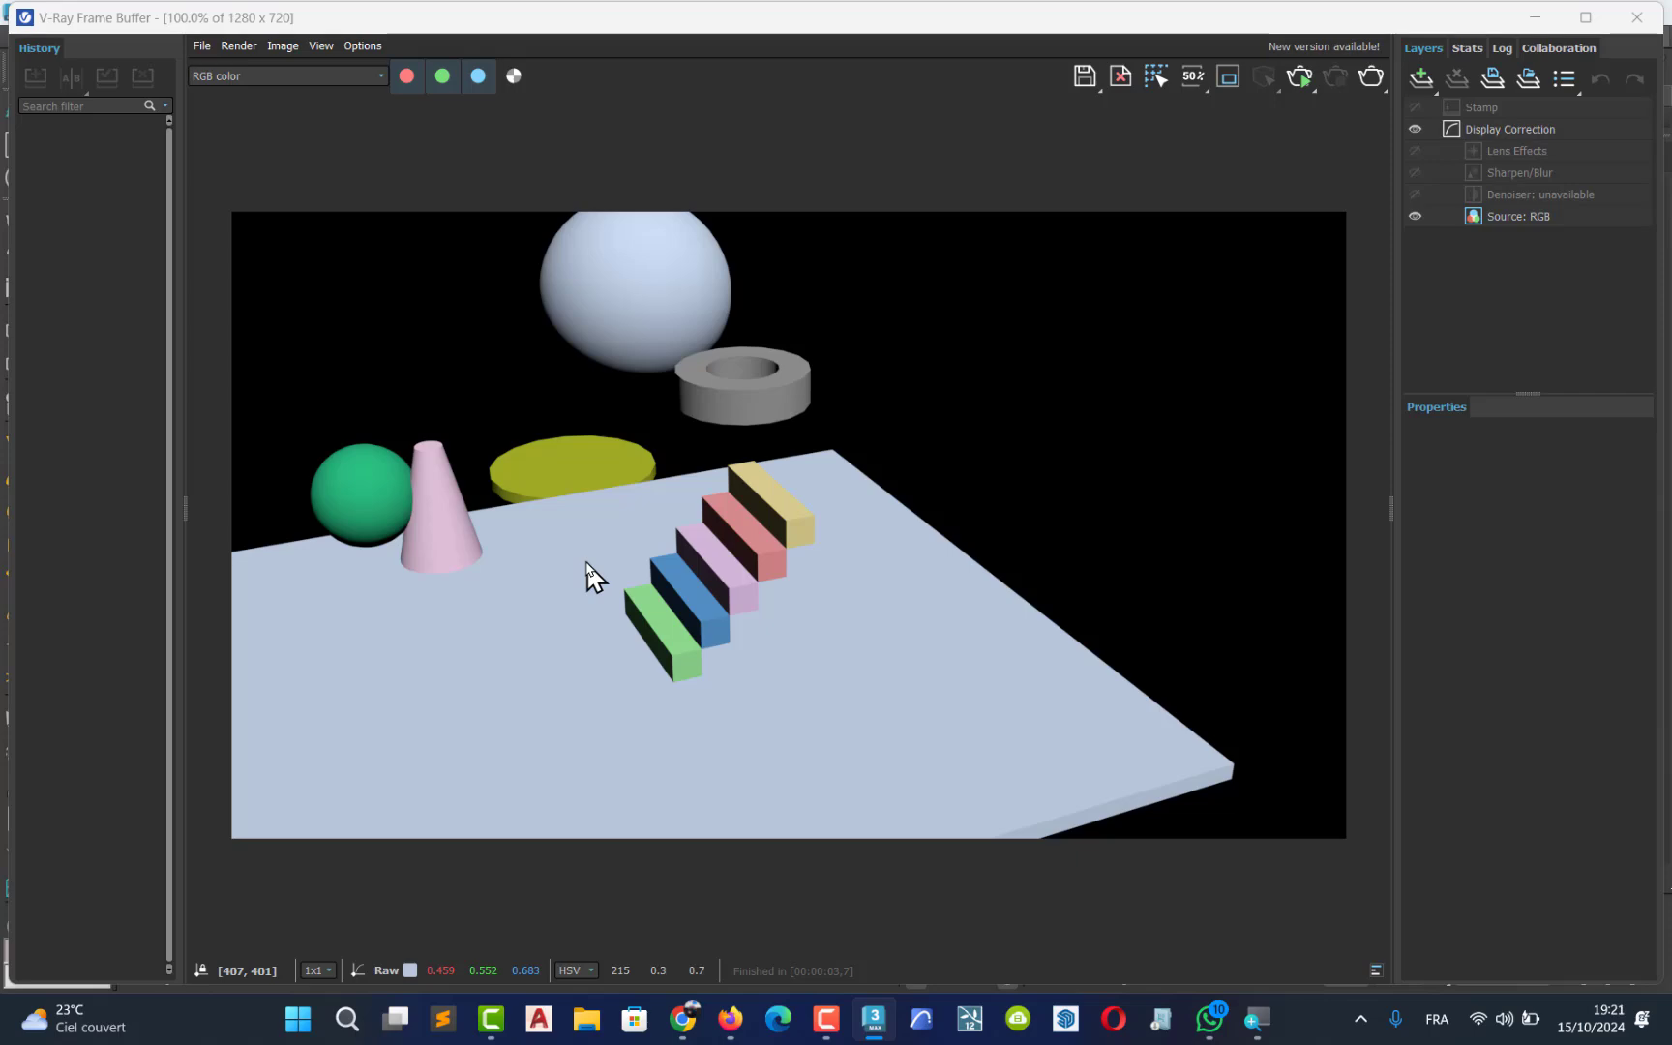
left_click(1636, 18)
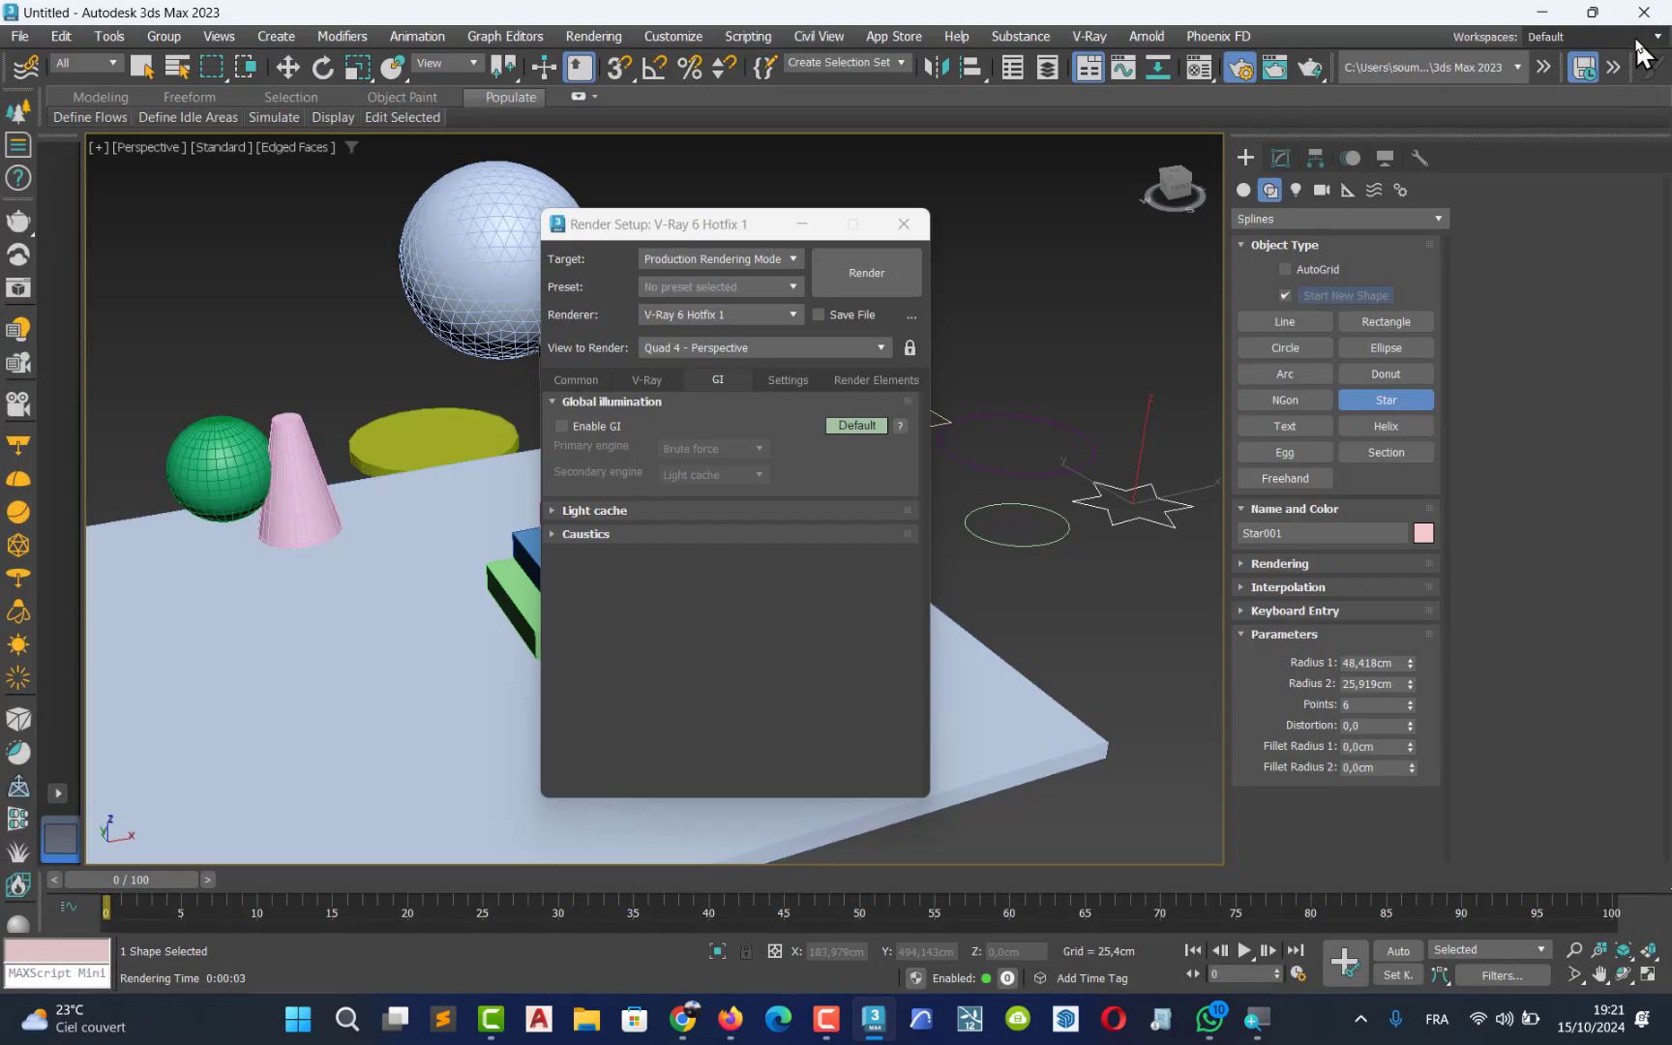
left_click(920, 224)
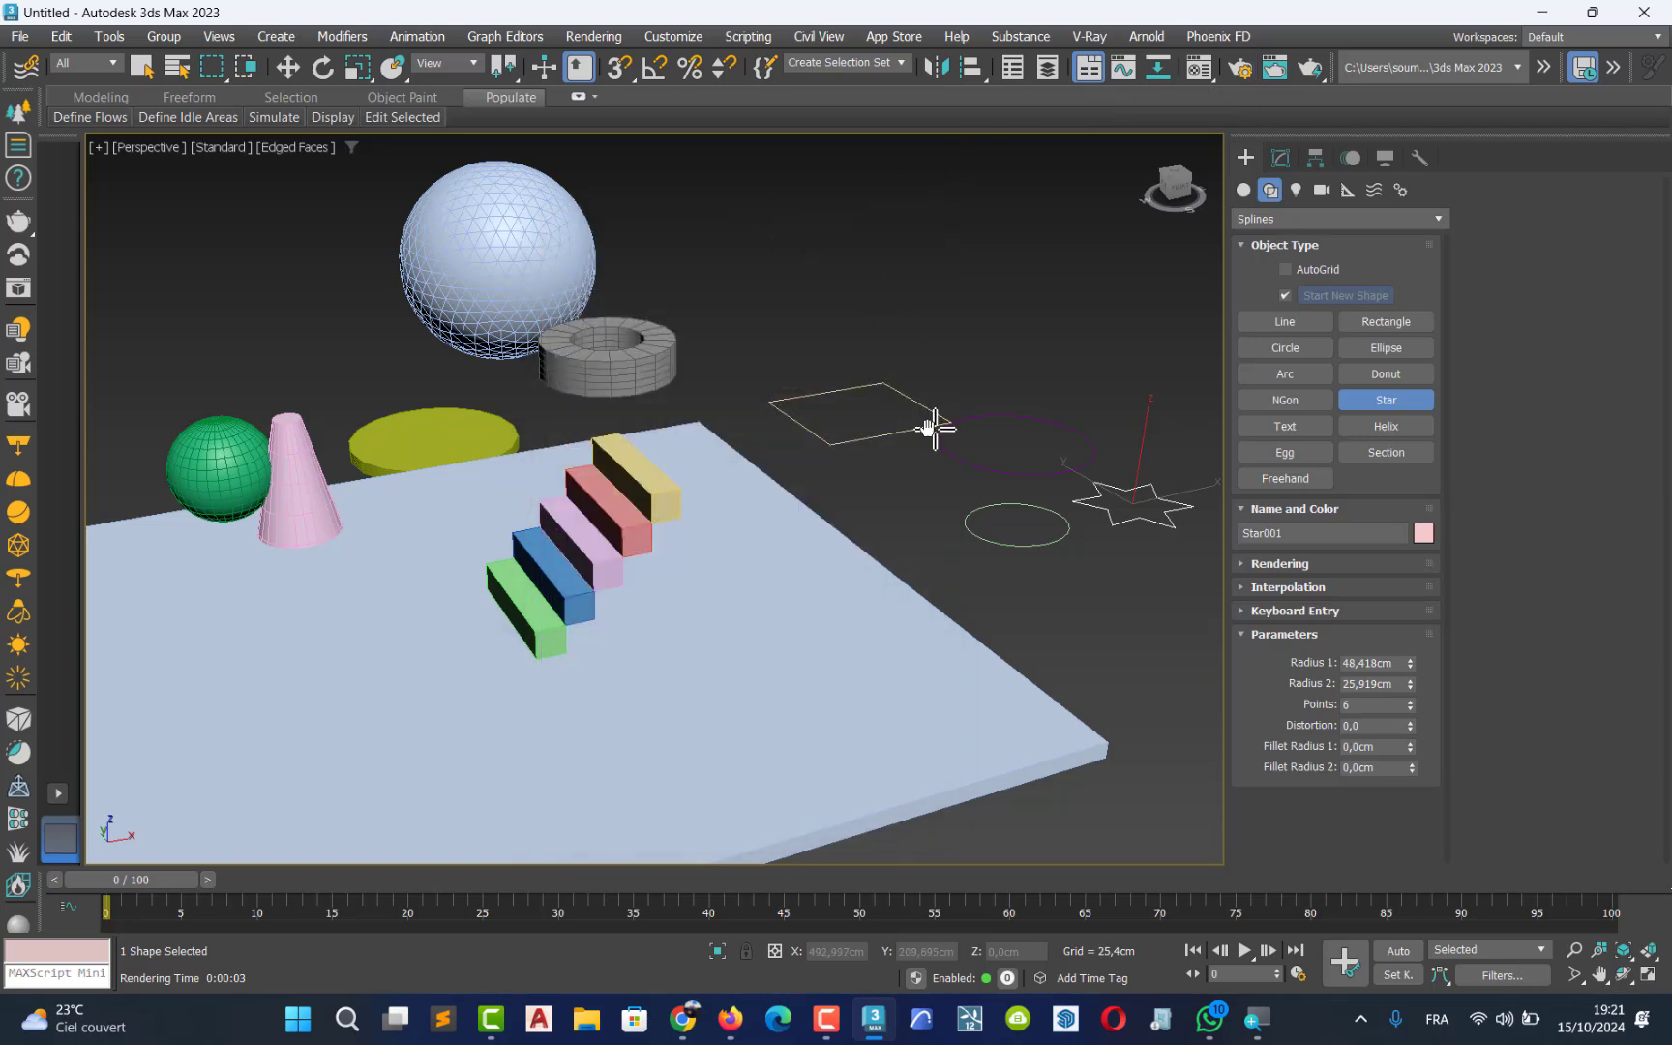
- Select the rectangle spline beyond the staircase and enable it in the renderer
middle_click_drag(933, 427, 832, 401)
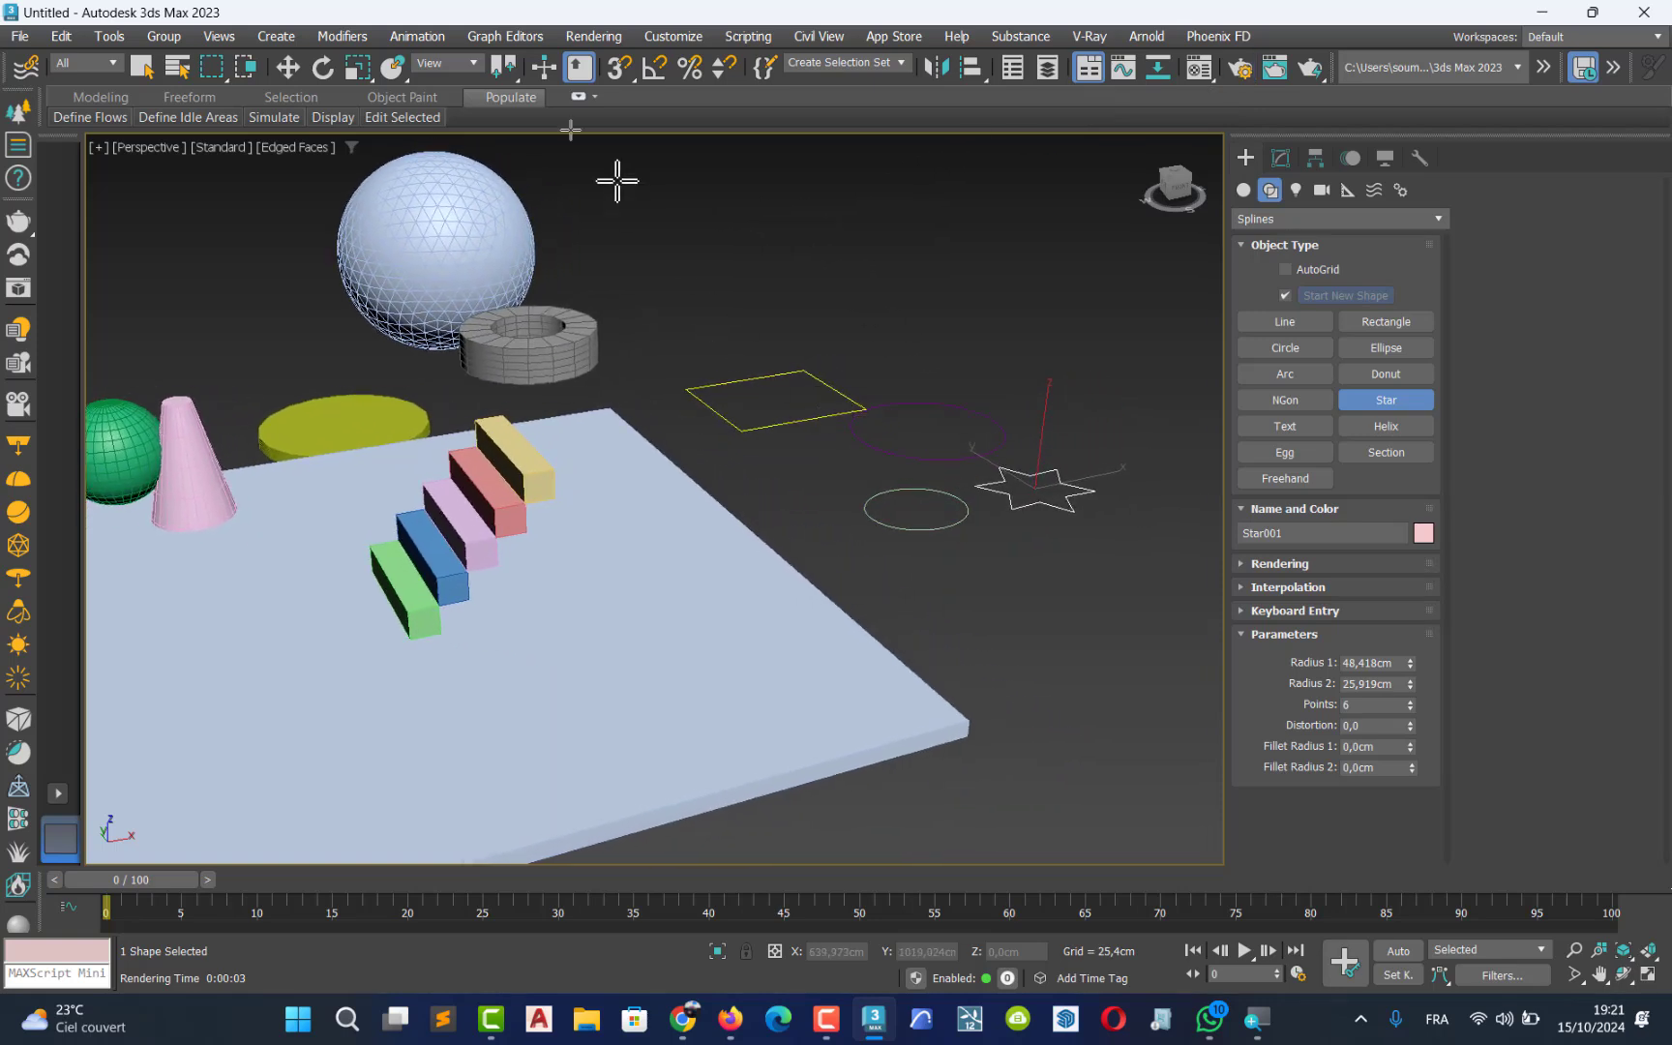
left_click(288, 66)
left_click(961, 596)
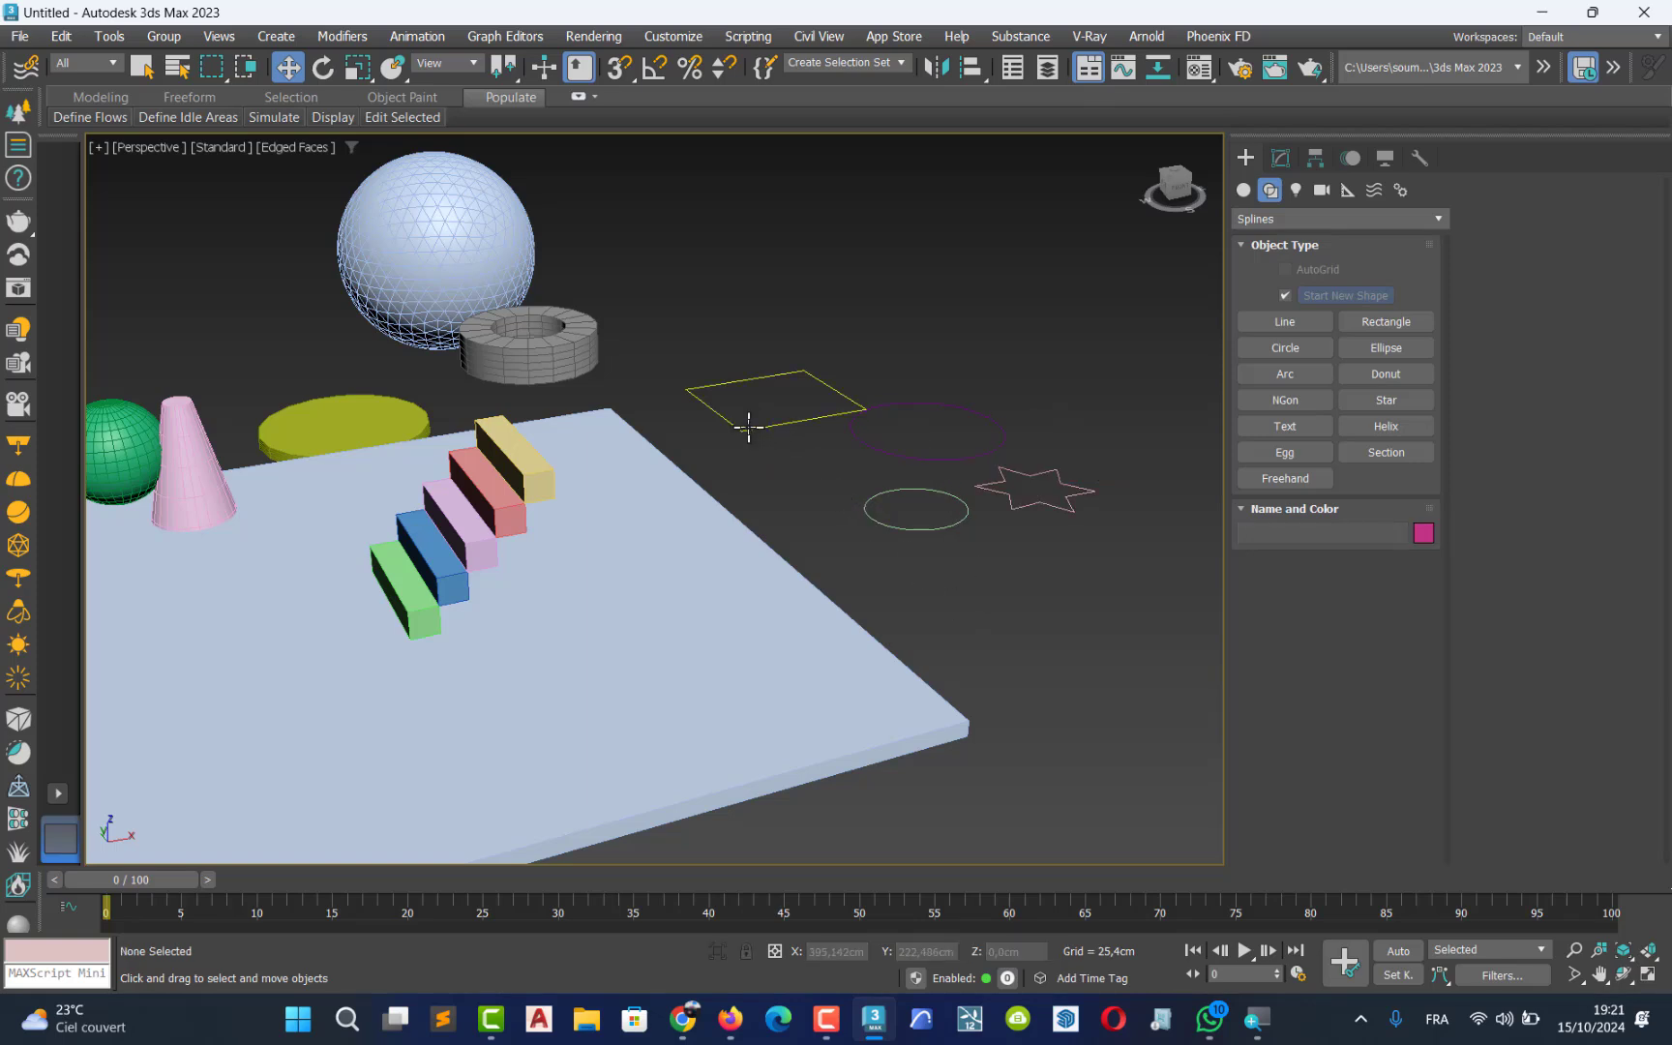
left_click(752, 426)
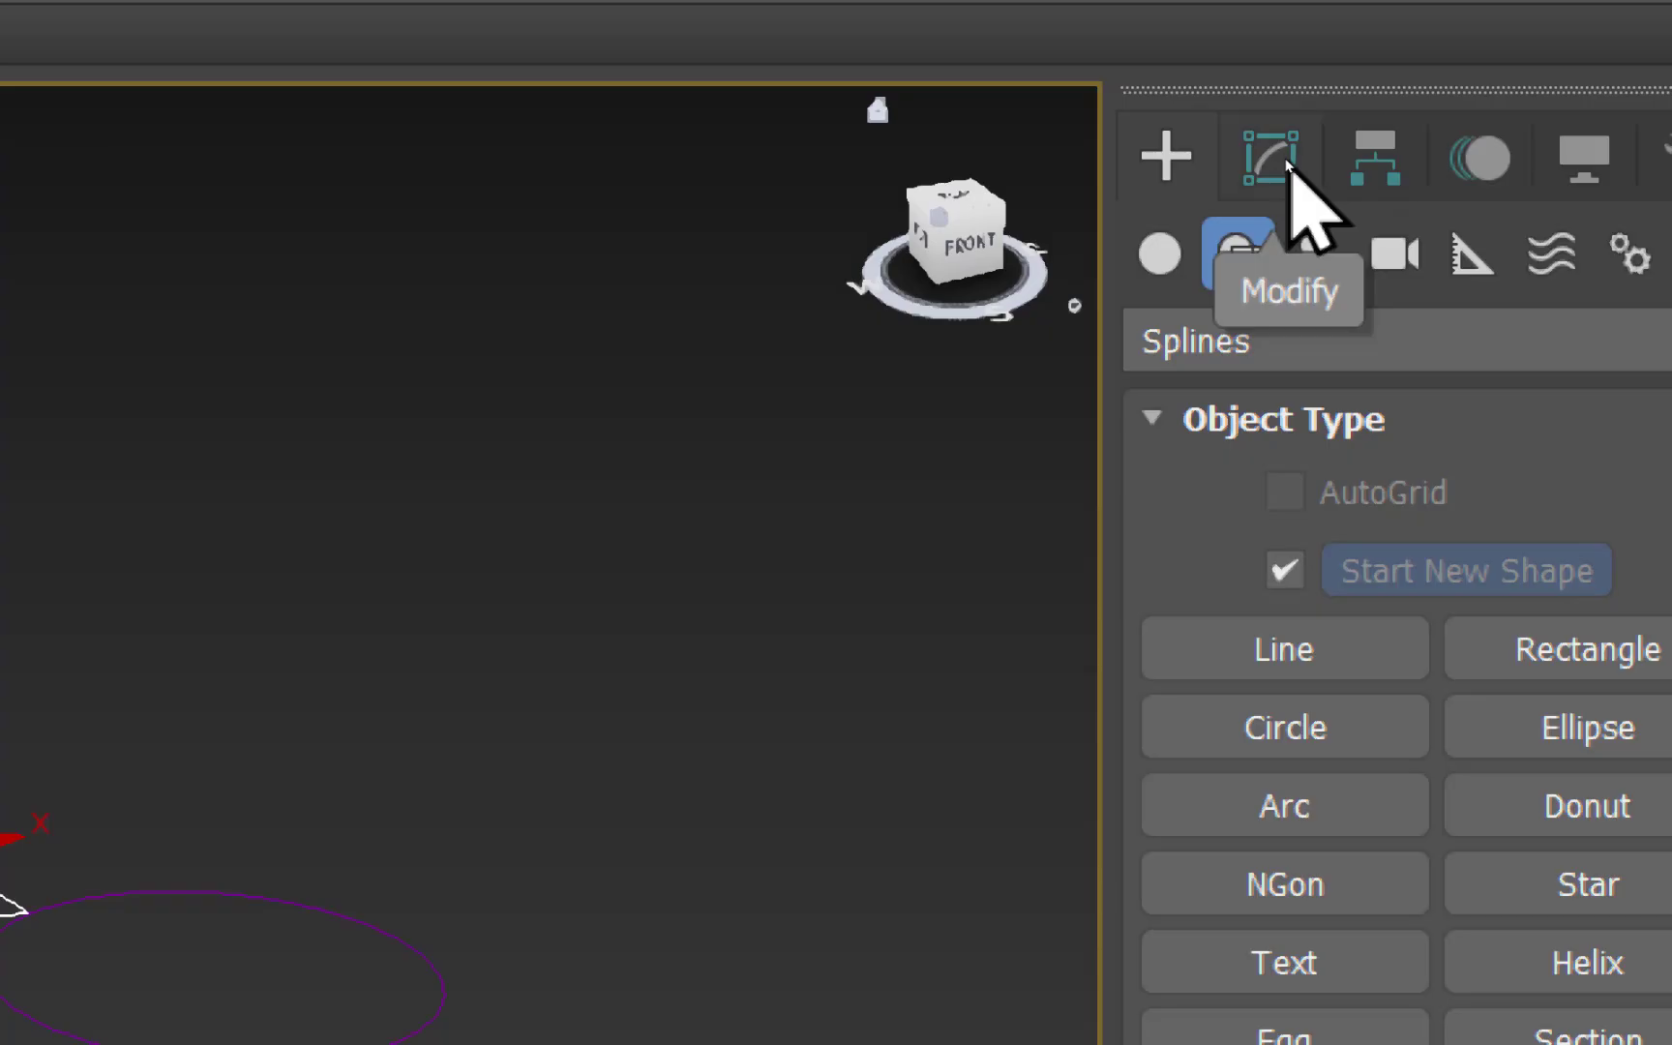
left_click(1282, 158)
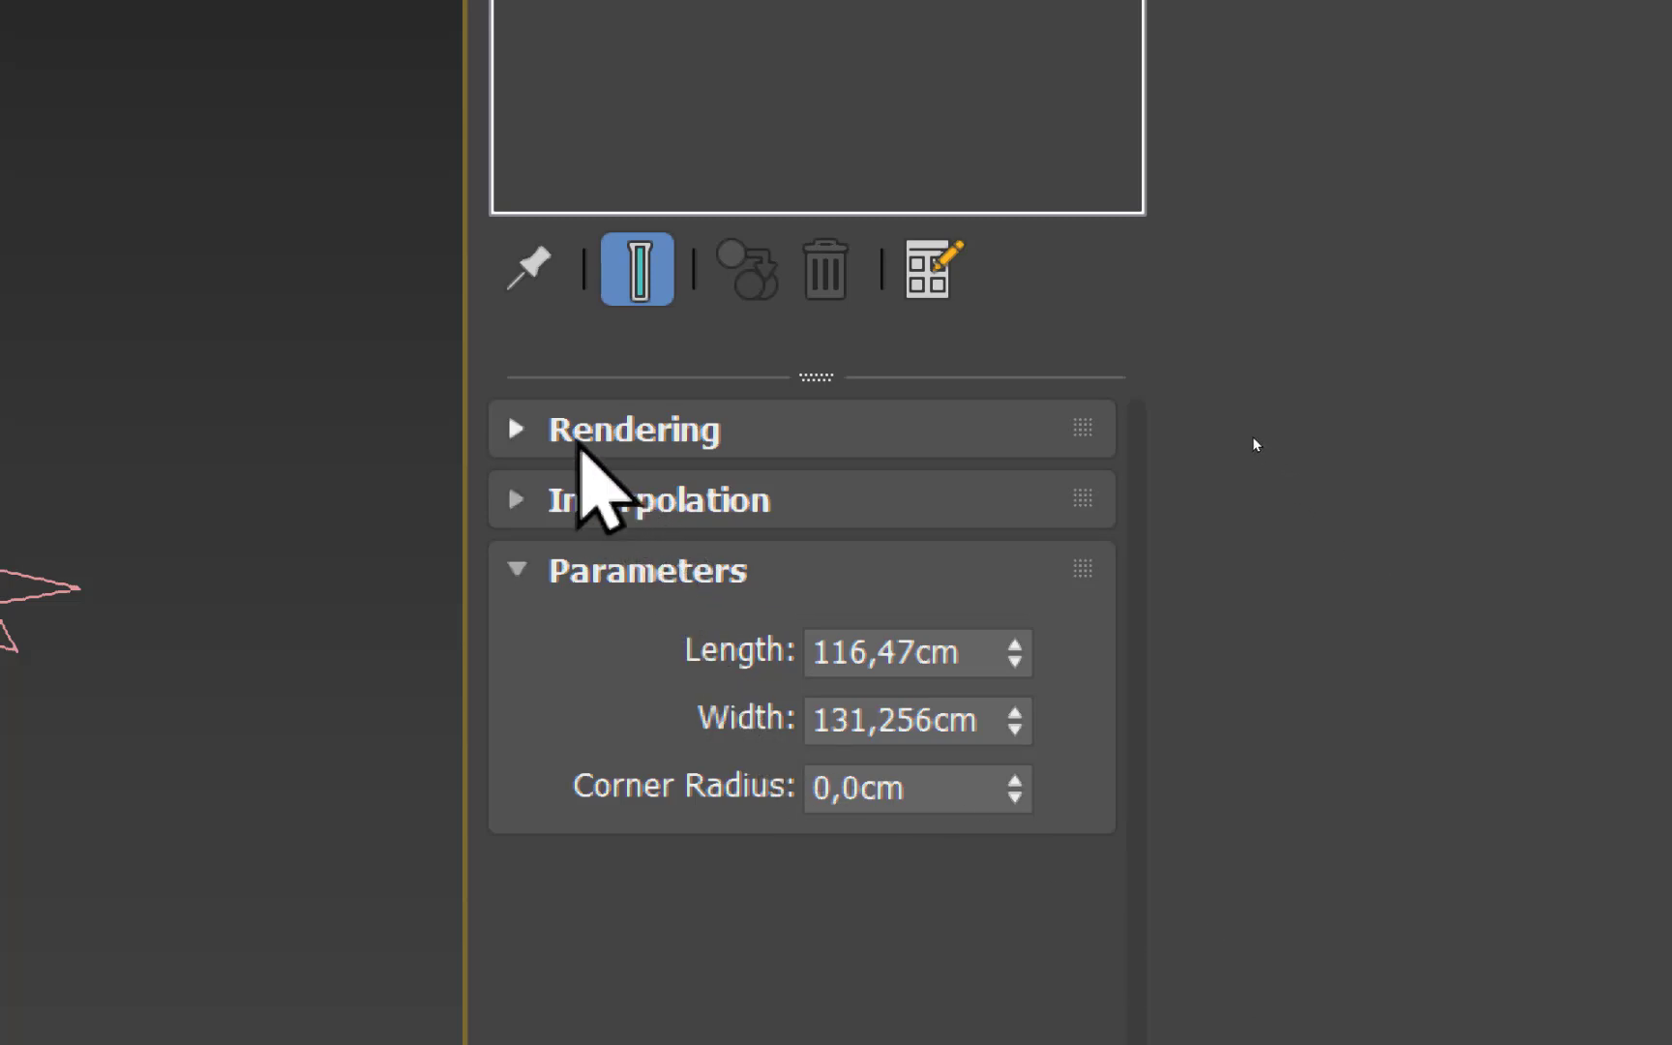
left_click(561, 435)
scroll(560, 446, "down", 2)
scroll(721, 542, "up", 2)
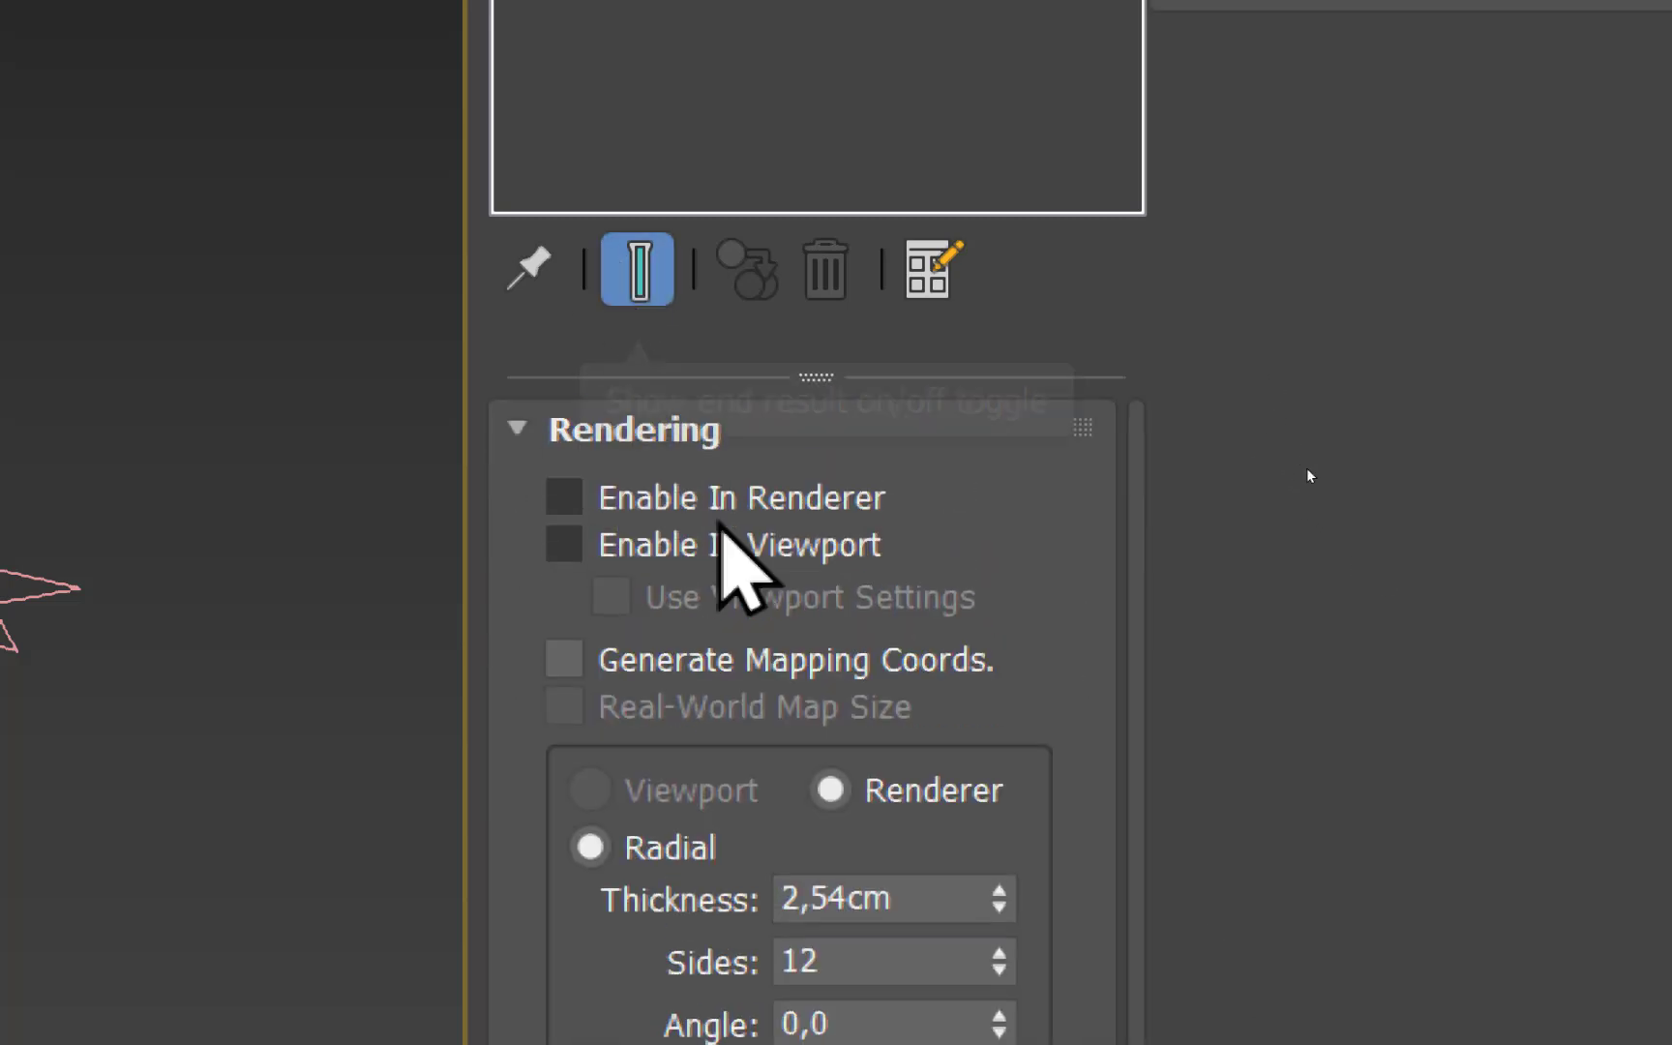
left_click(561, 495)
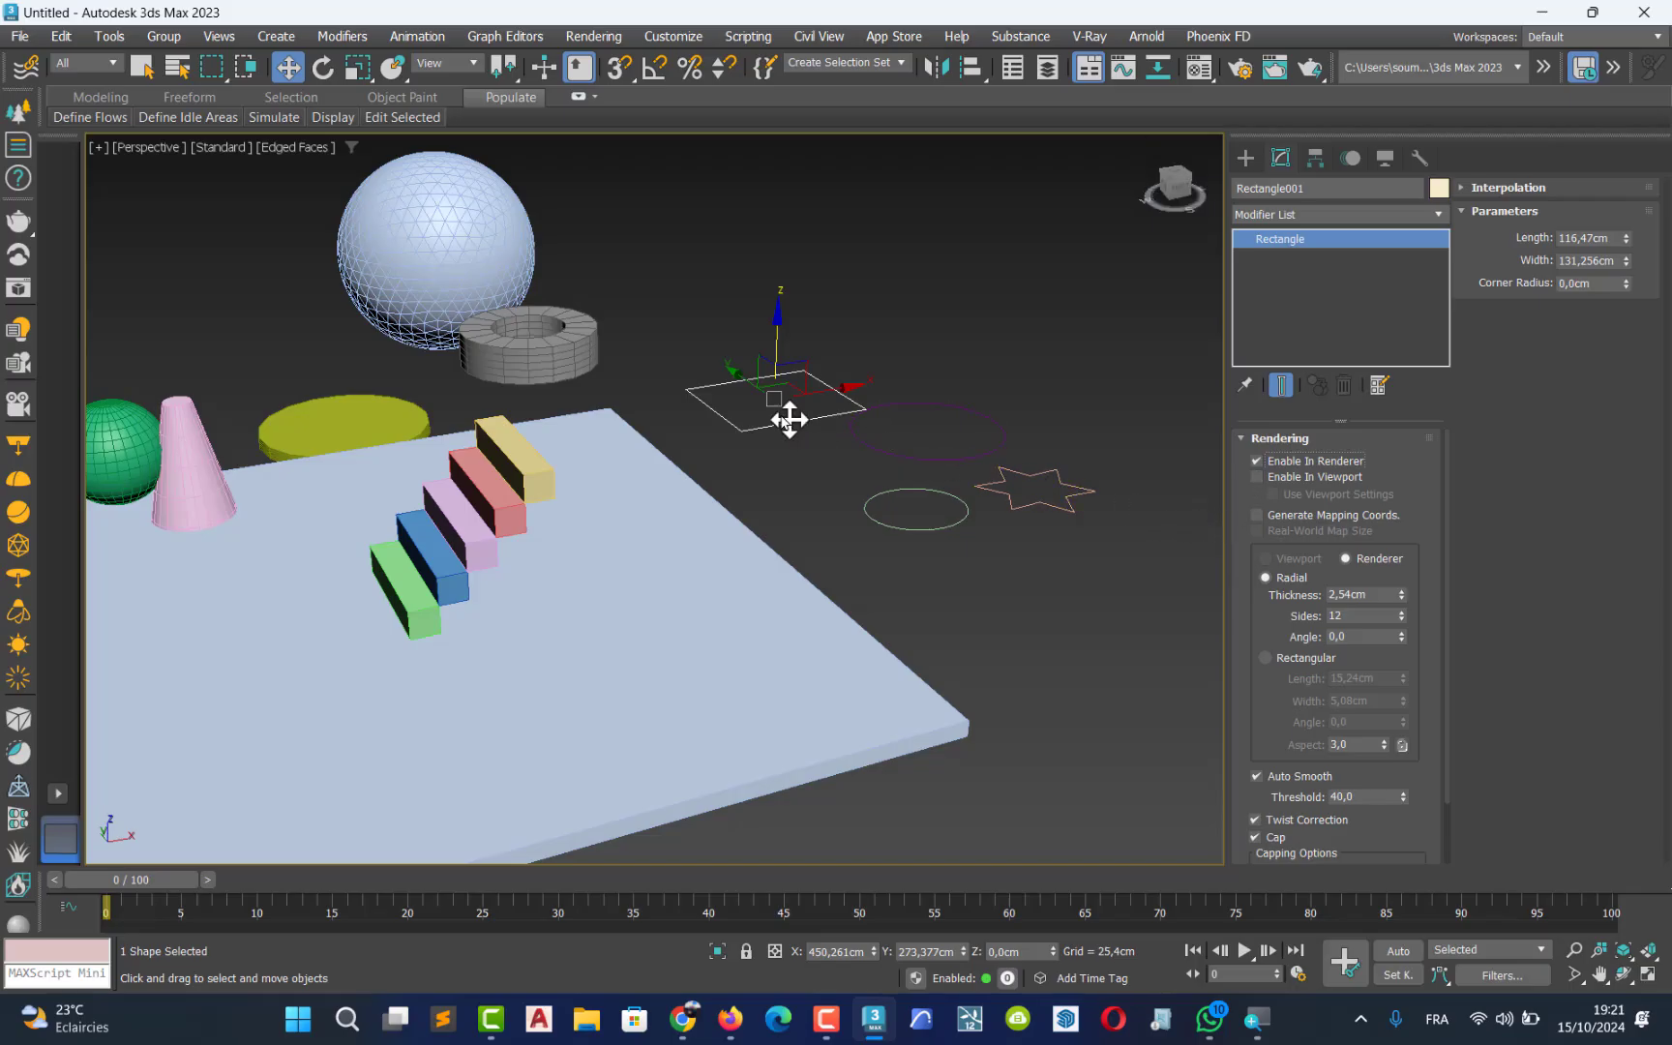
- Deselect the rectangle, render the Perspective view to check the spline's rendering, and close the frame buffer
left_click(783, 443)
scroll(783, 421, "up", 5)
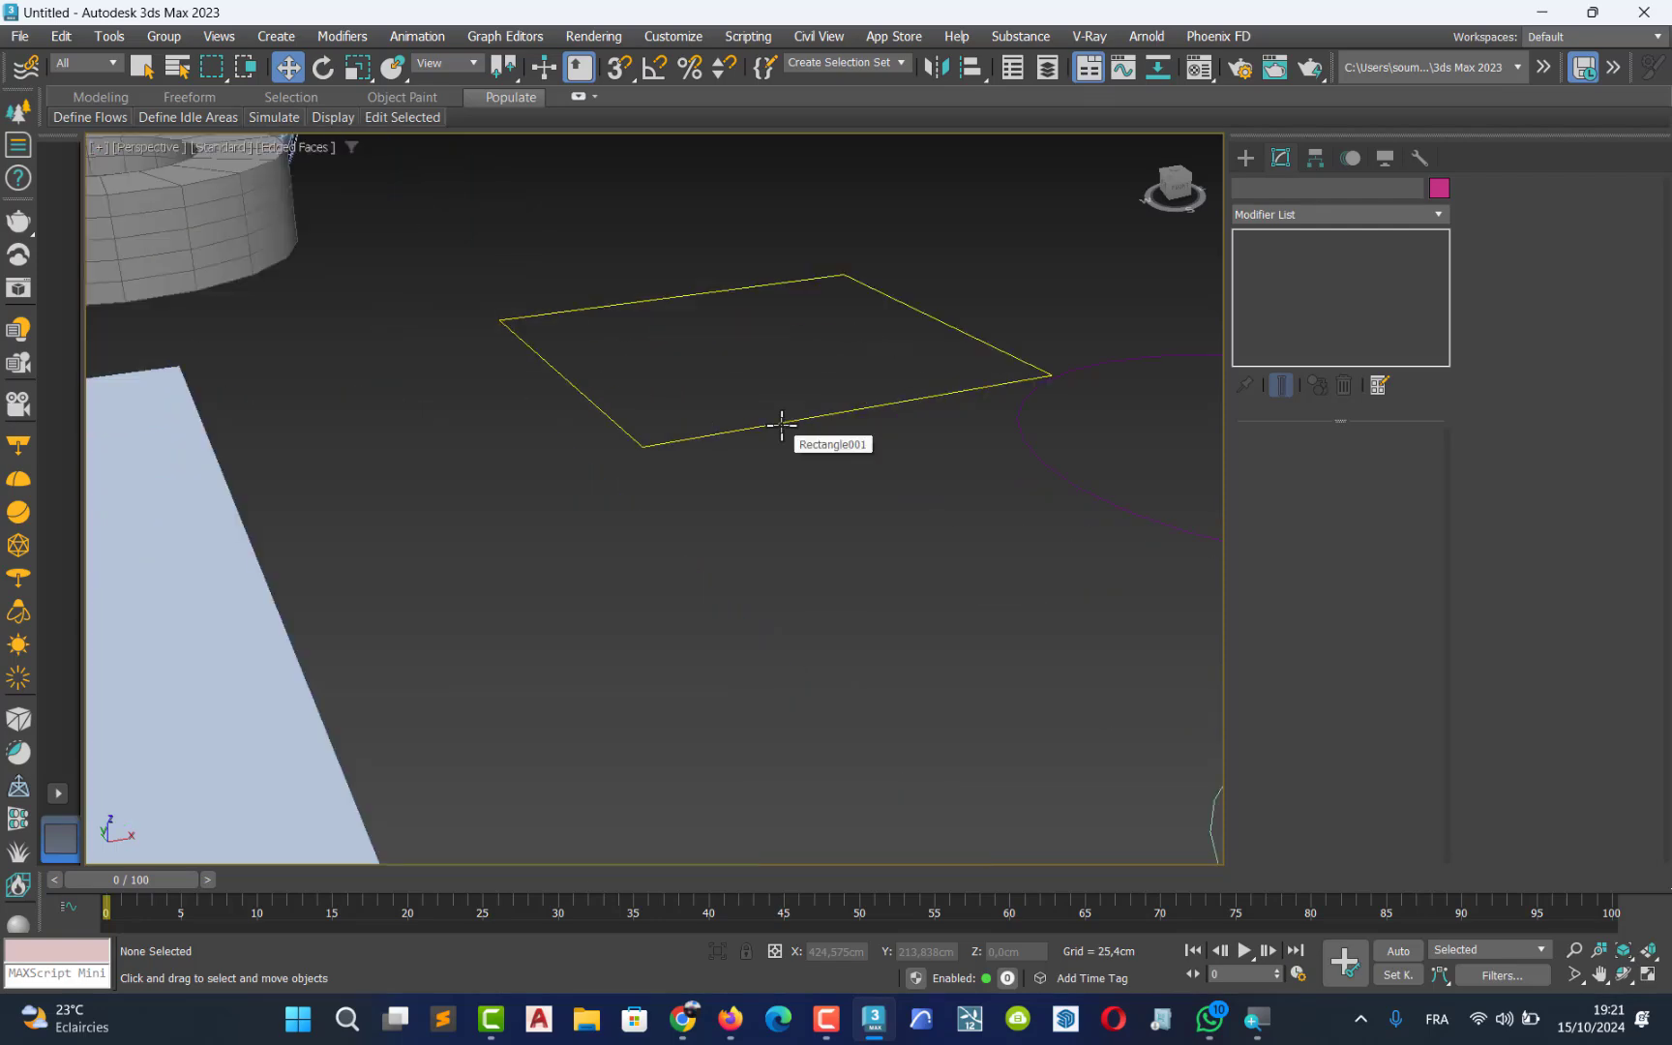
scroll(782, 424, "down", 6)
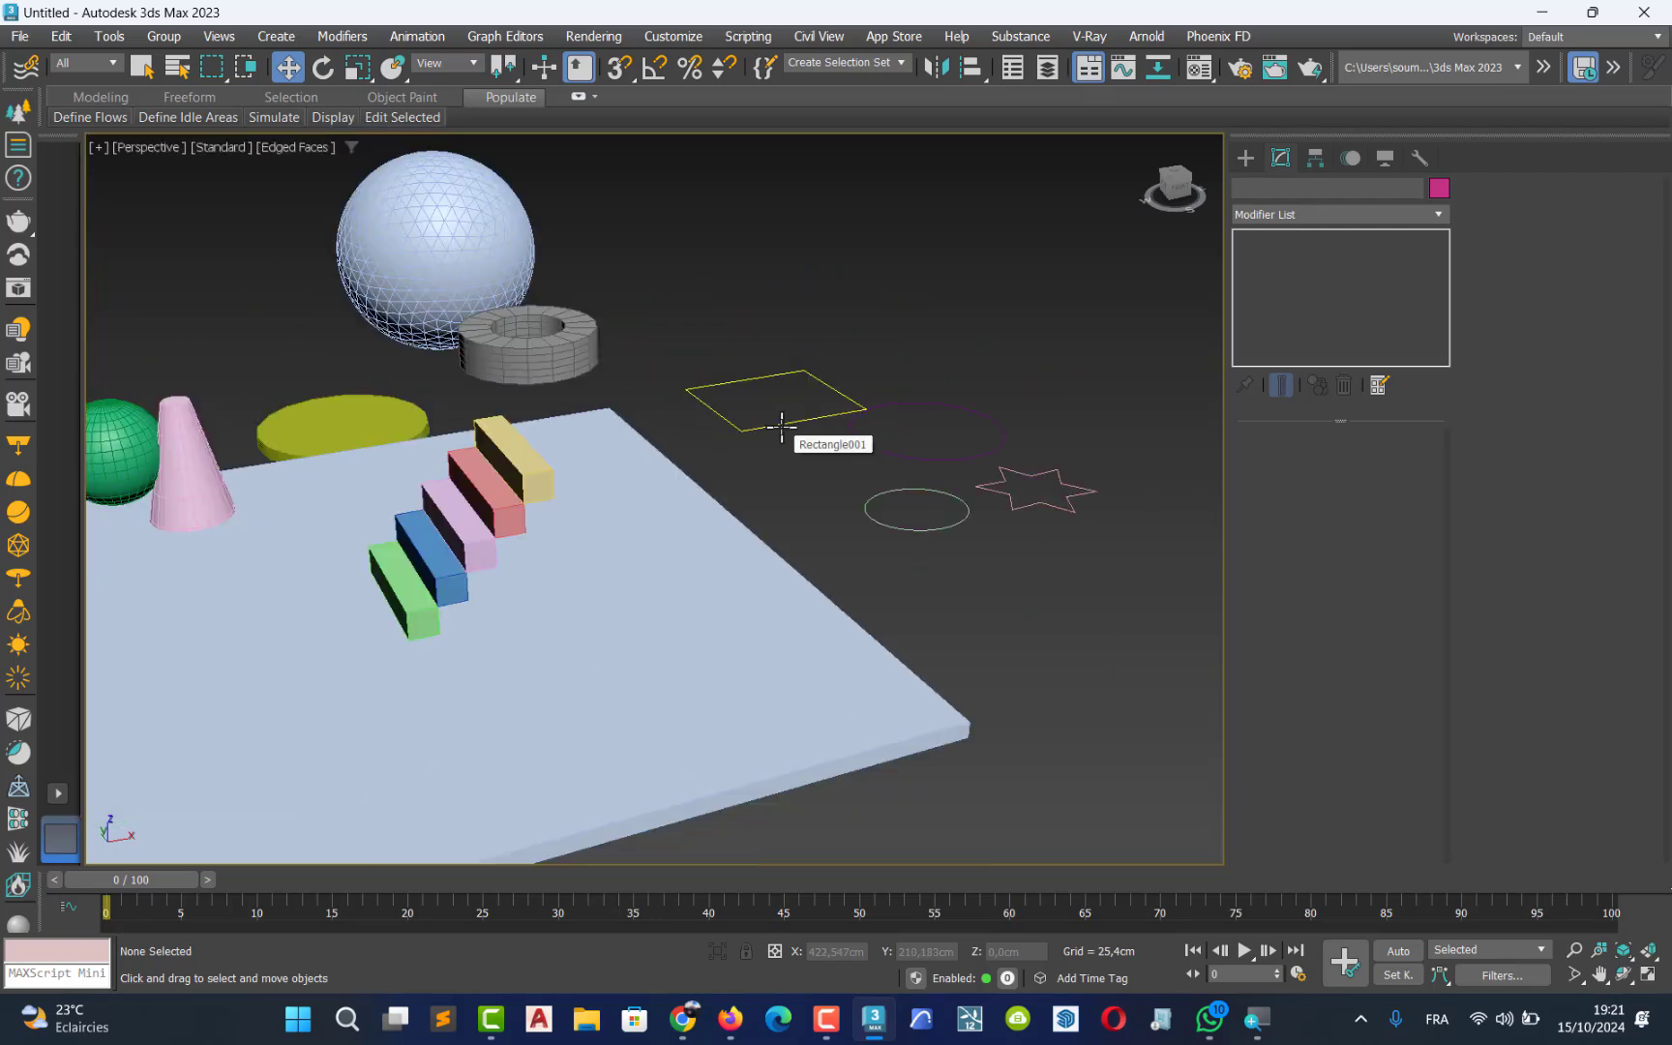
key("shift+q")
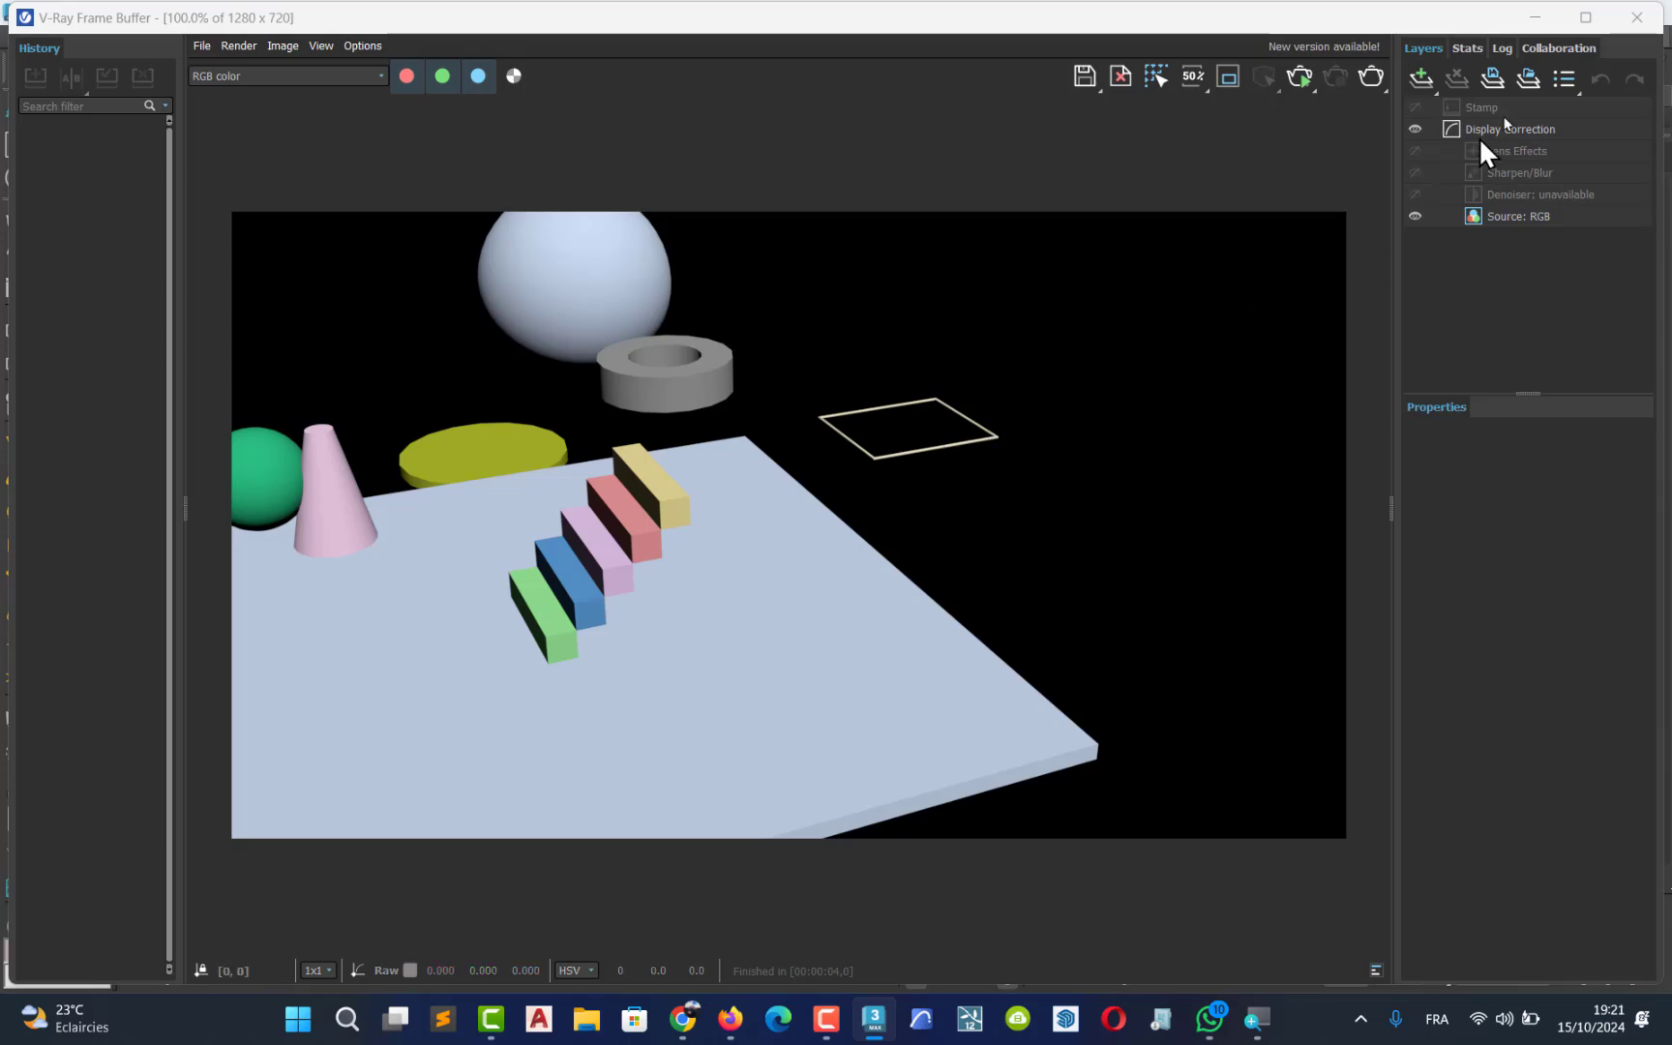
left_click(1625, 29)
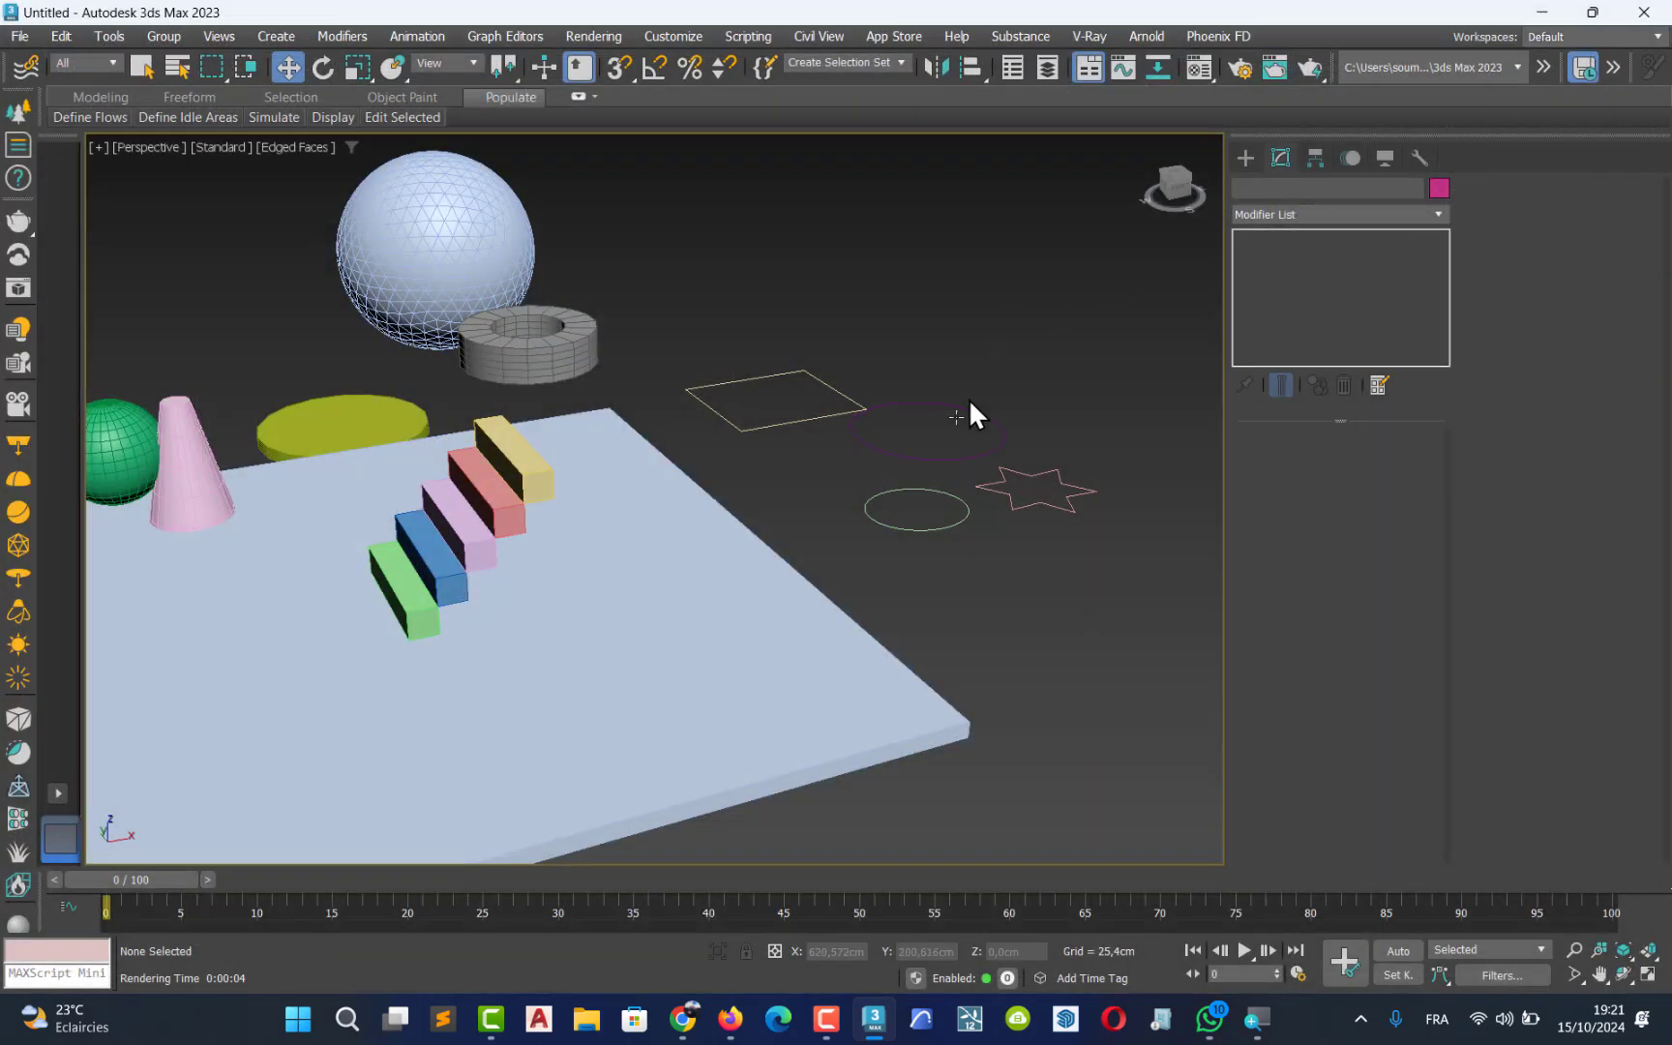
- Enable the rectangle spline's thickness in the viewport and try the Rectangular cross-section before returning to Radial
left_click(759, 428)
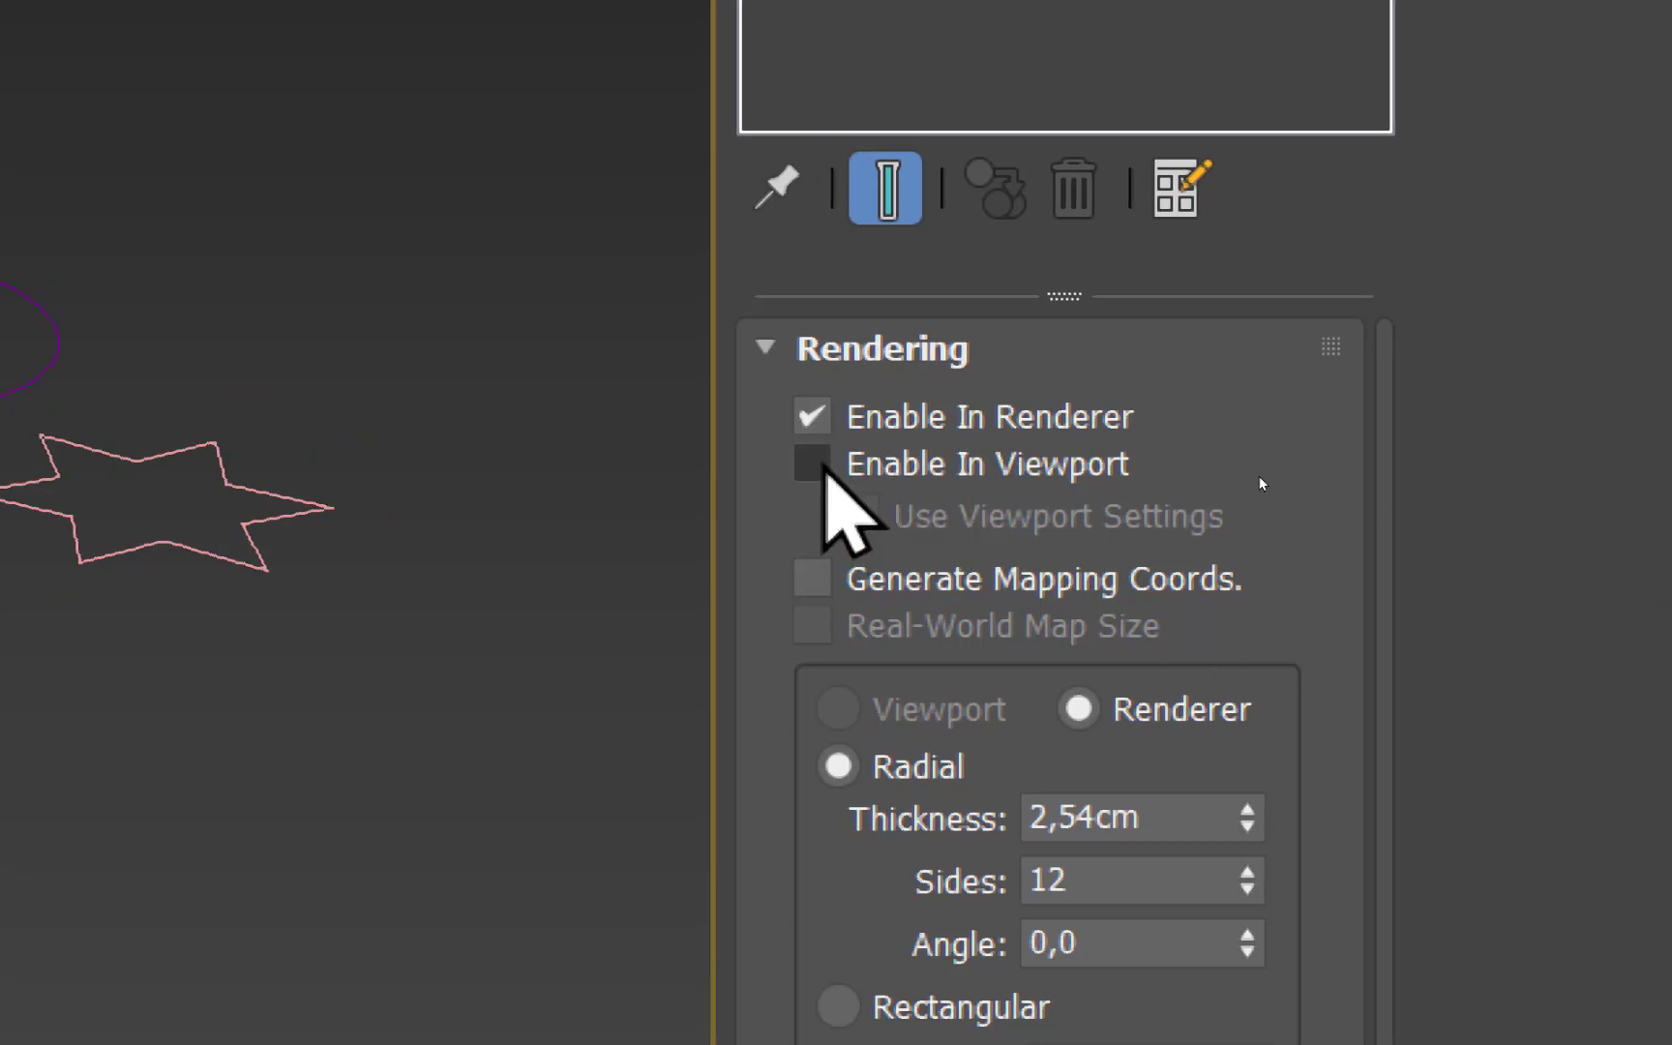
left_click(815, 463)
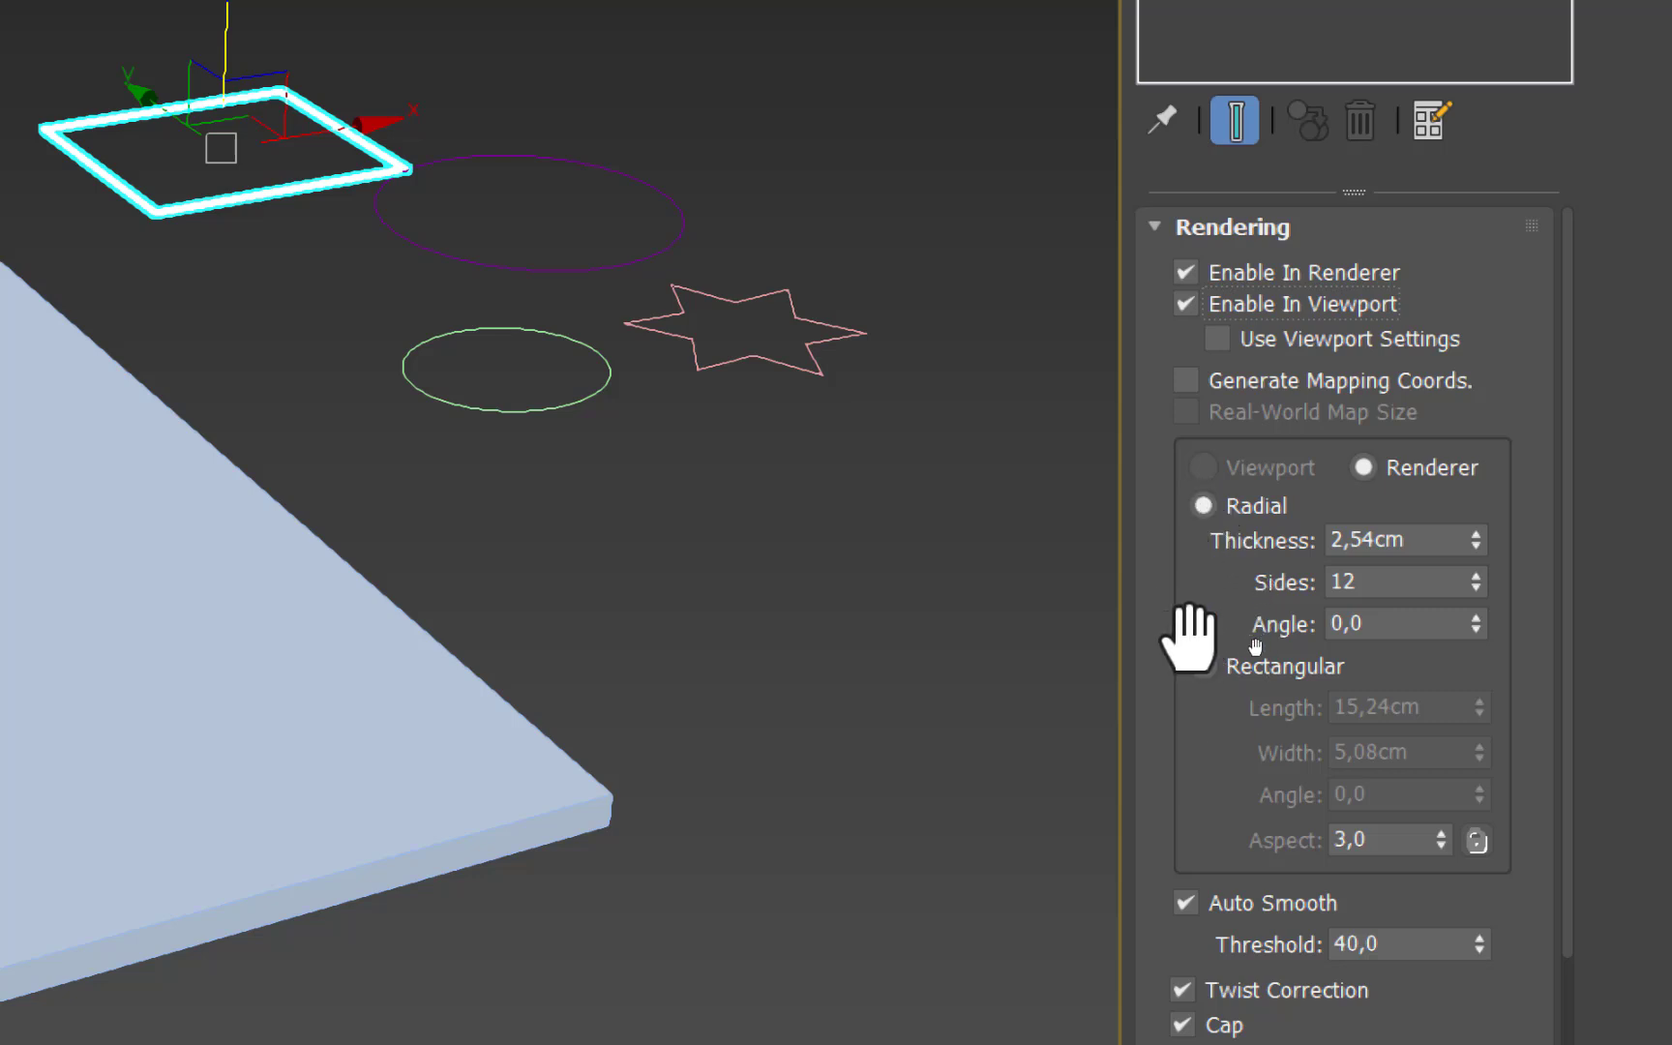
left_click(1203, 666)
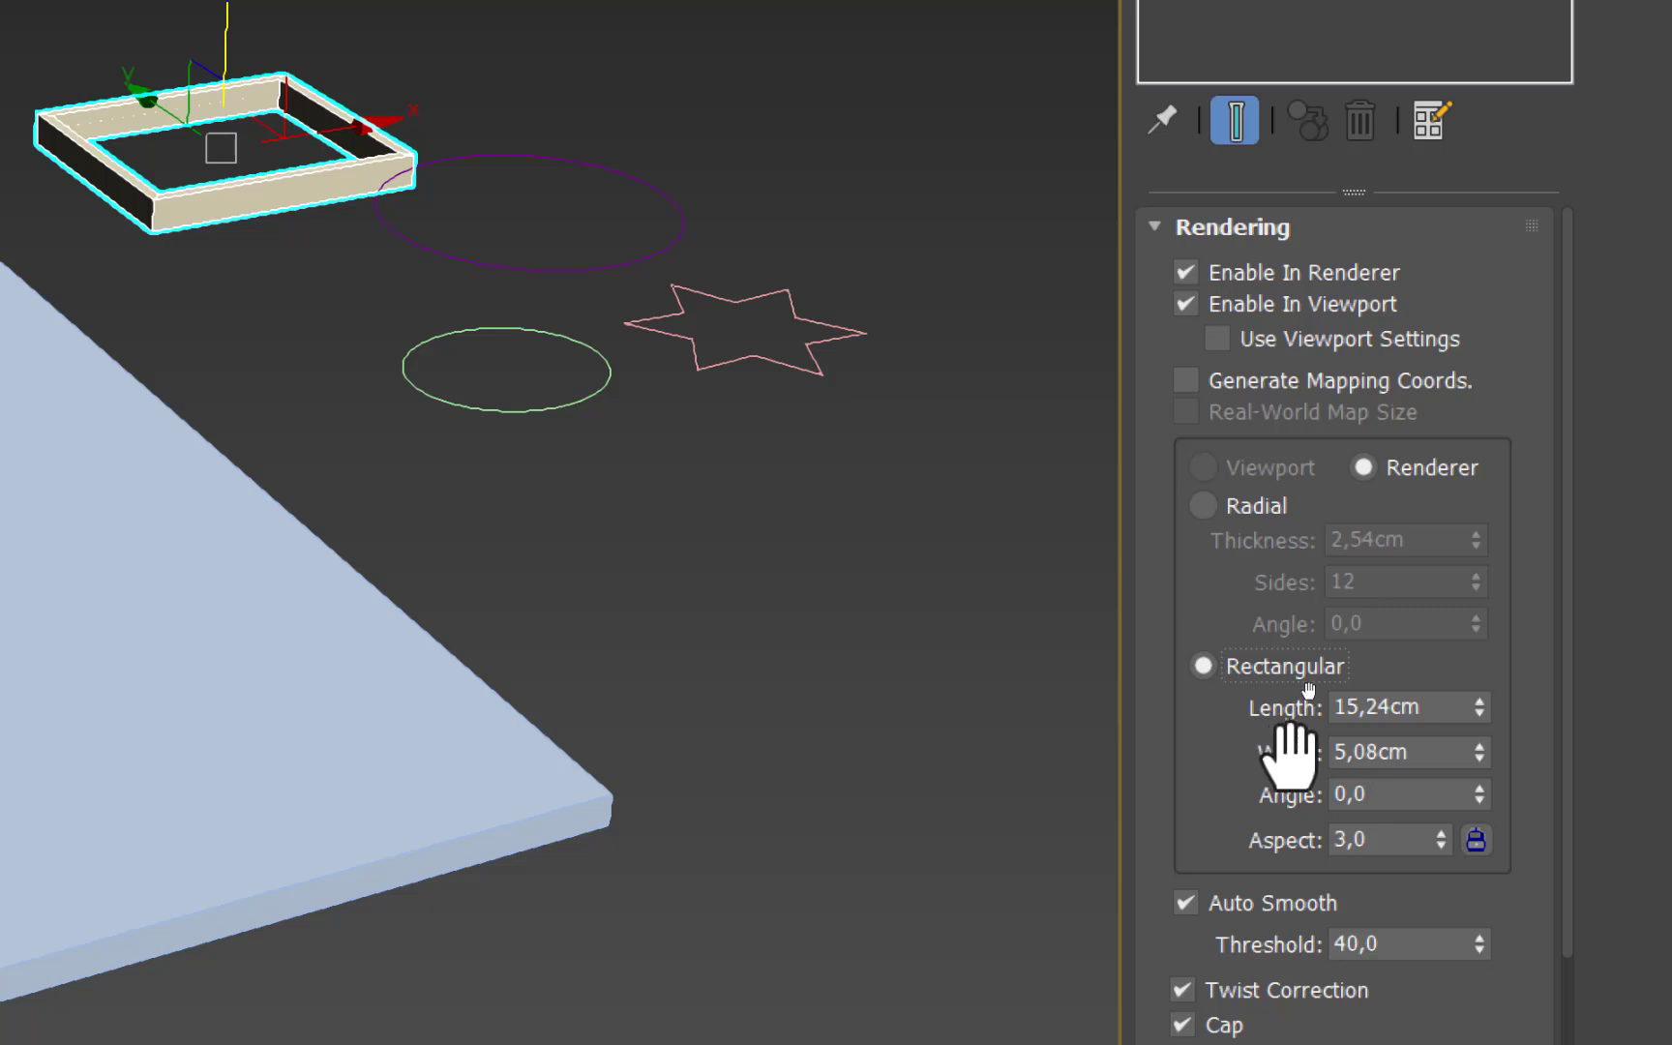
left_click(1203, 505)
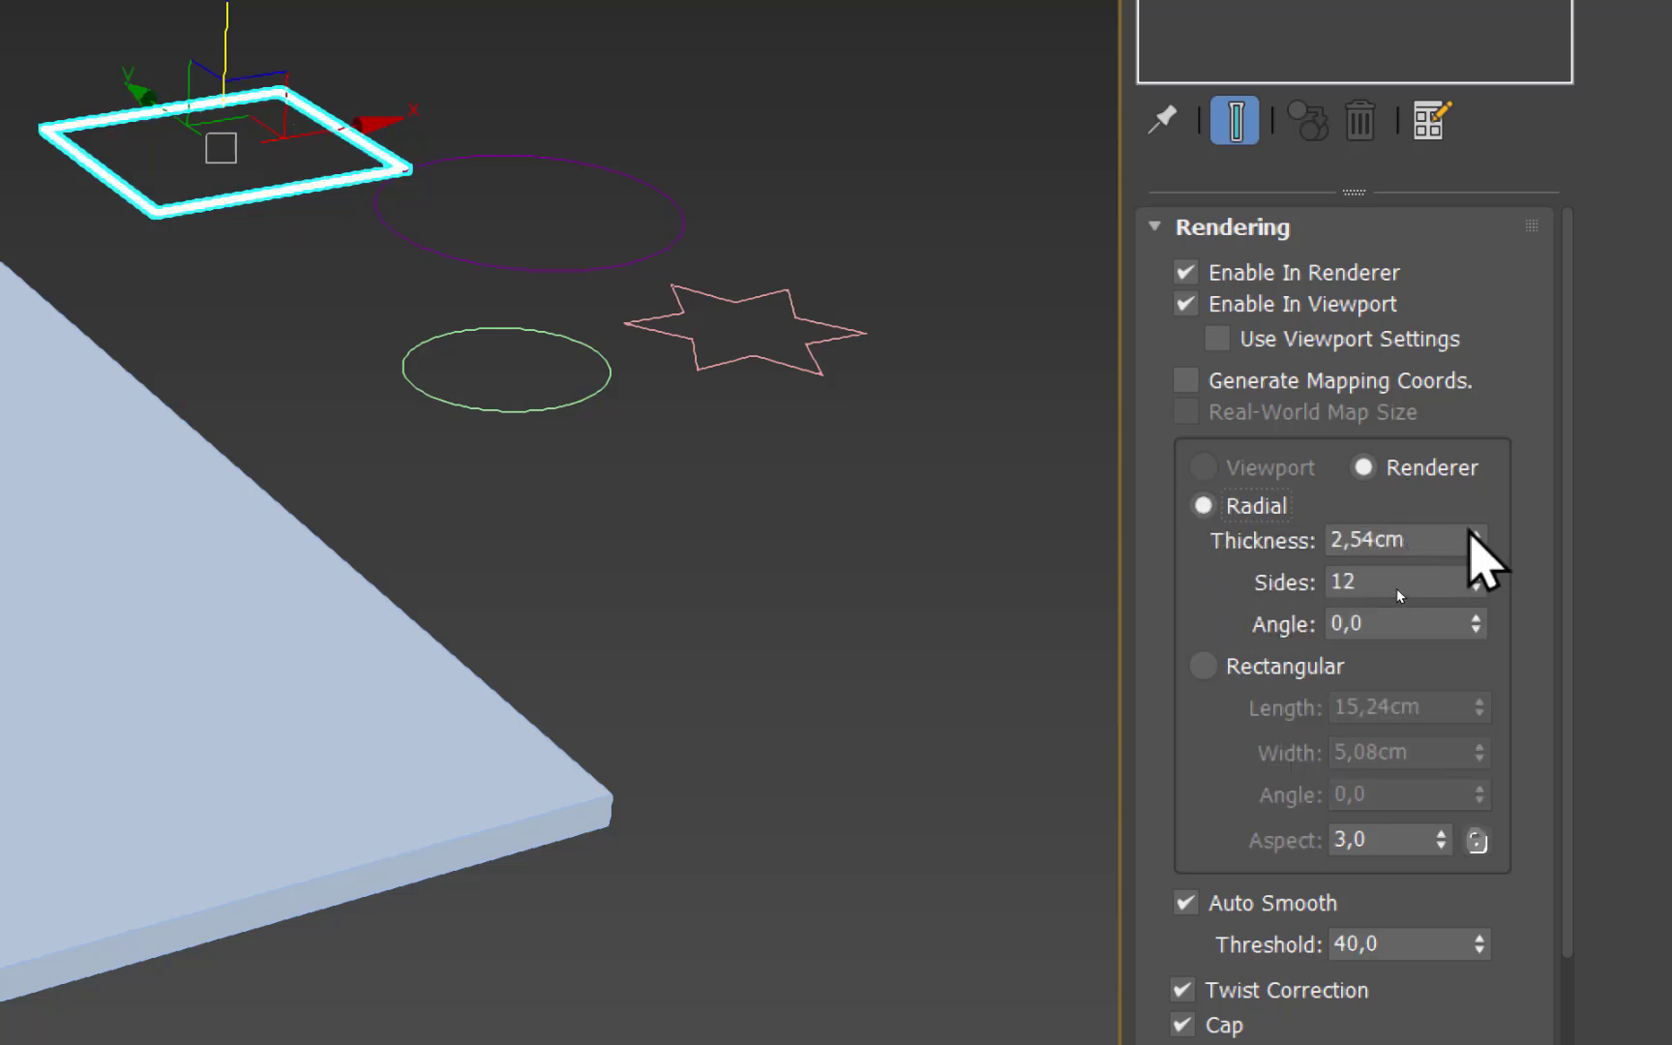
- Set the rectangle spline's radial thickness to about 11.9 cm and its number of sides to 13
left_click_drag(1475, 539, 1466, 352)
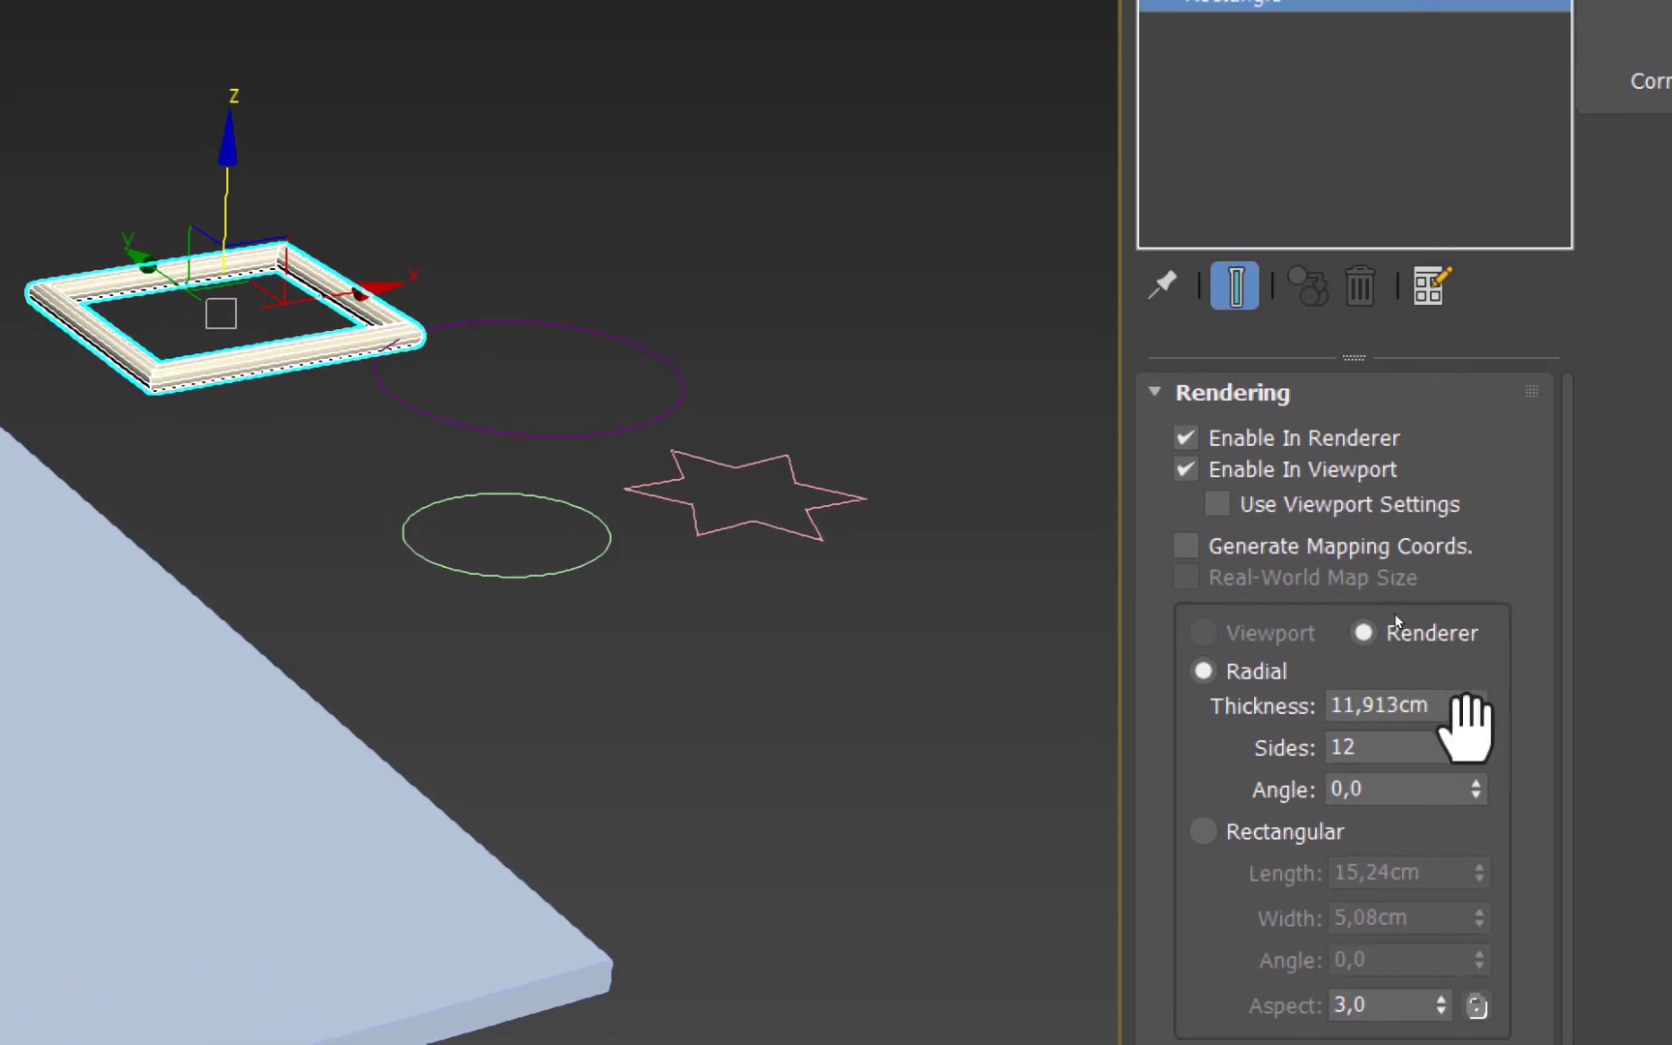
left_click_drag(1476, 754, 1475, 754)
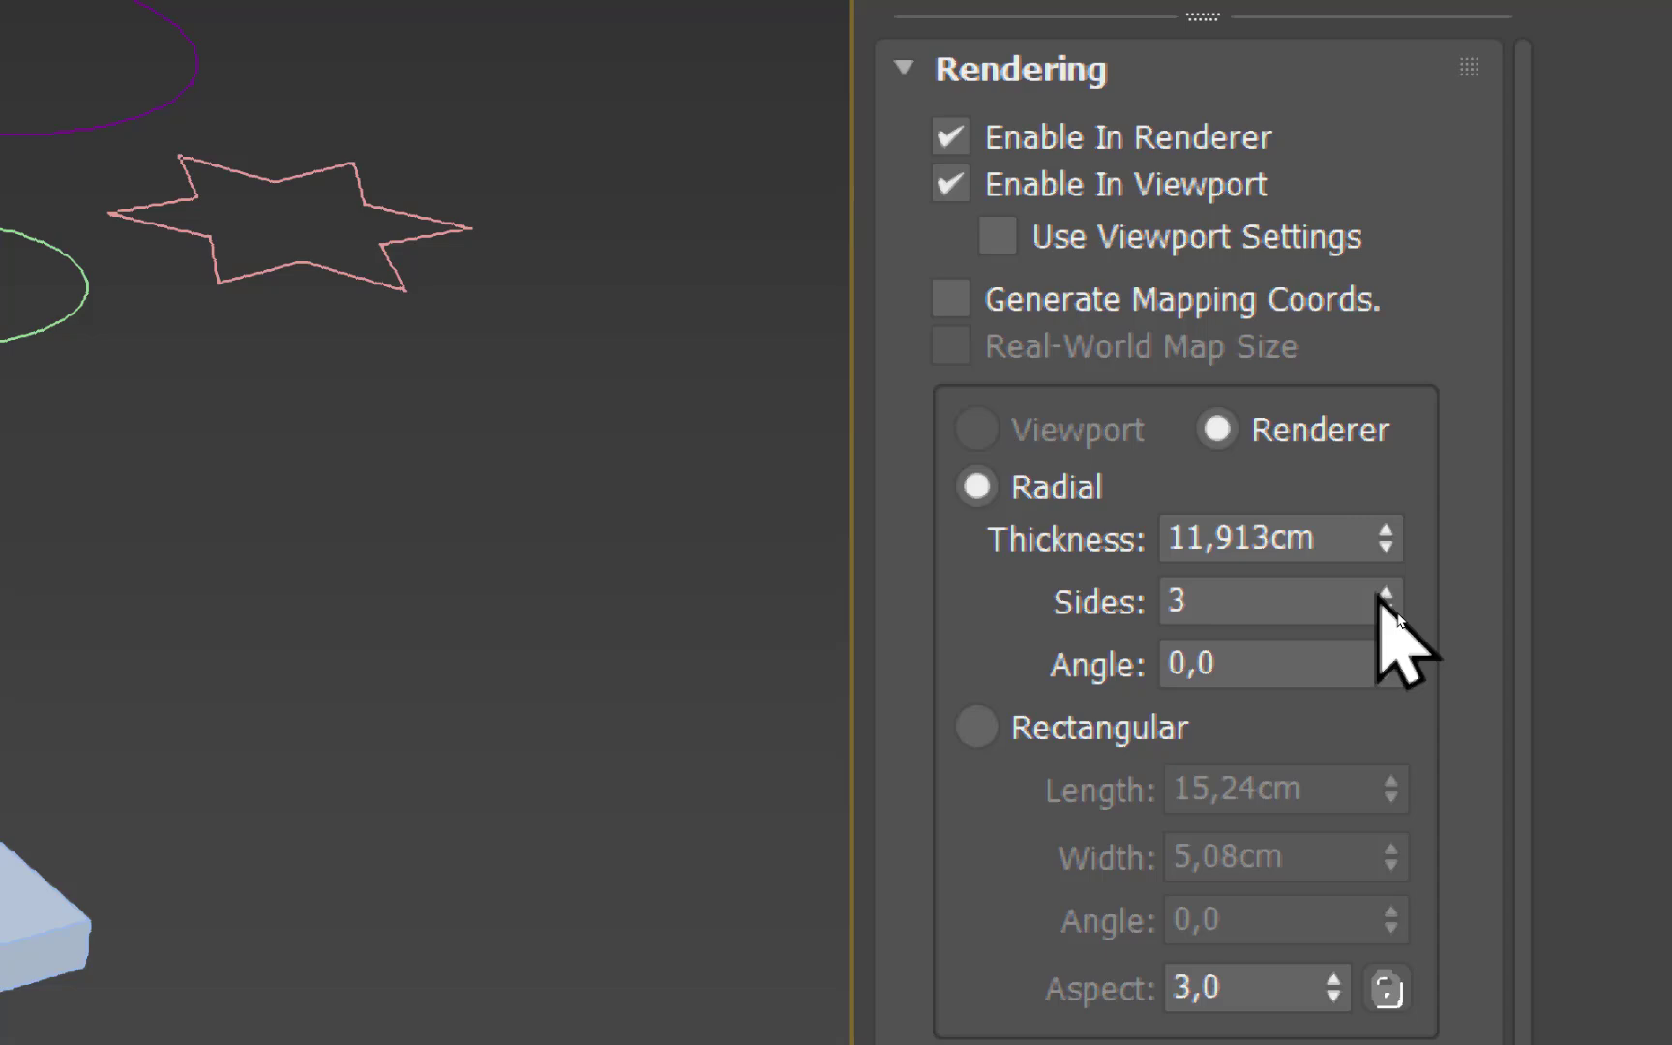
triple_click(1380, 597)
triple_click(1379, 597)
triple_click(1380, 597)
left_click(1379, 597)
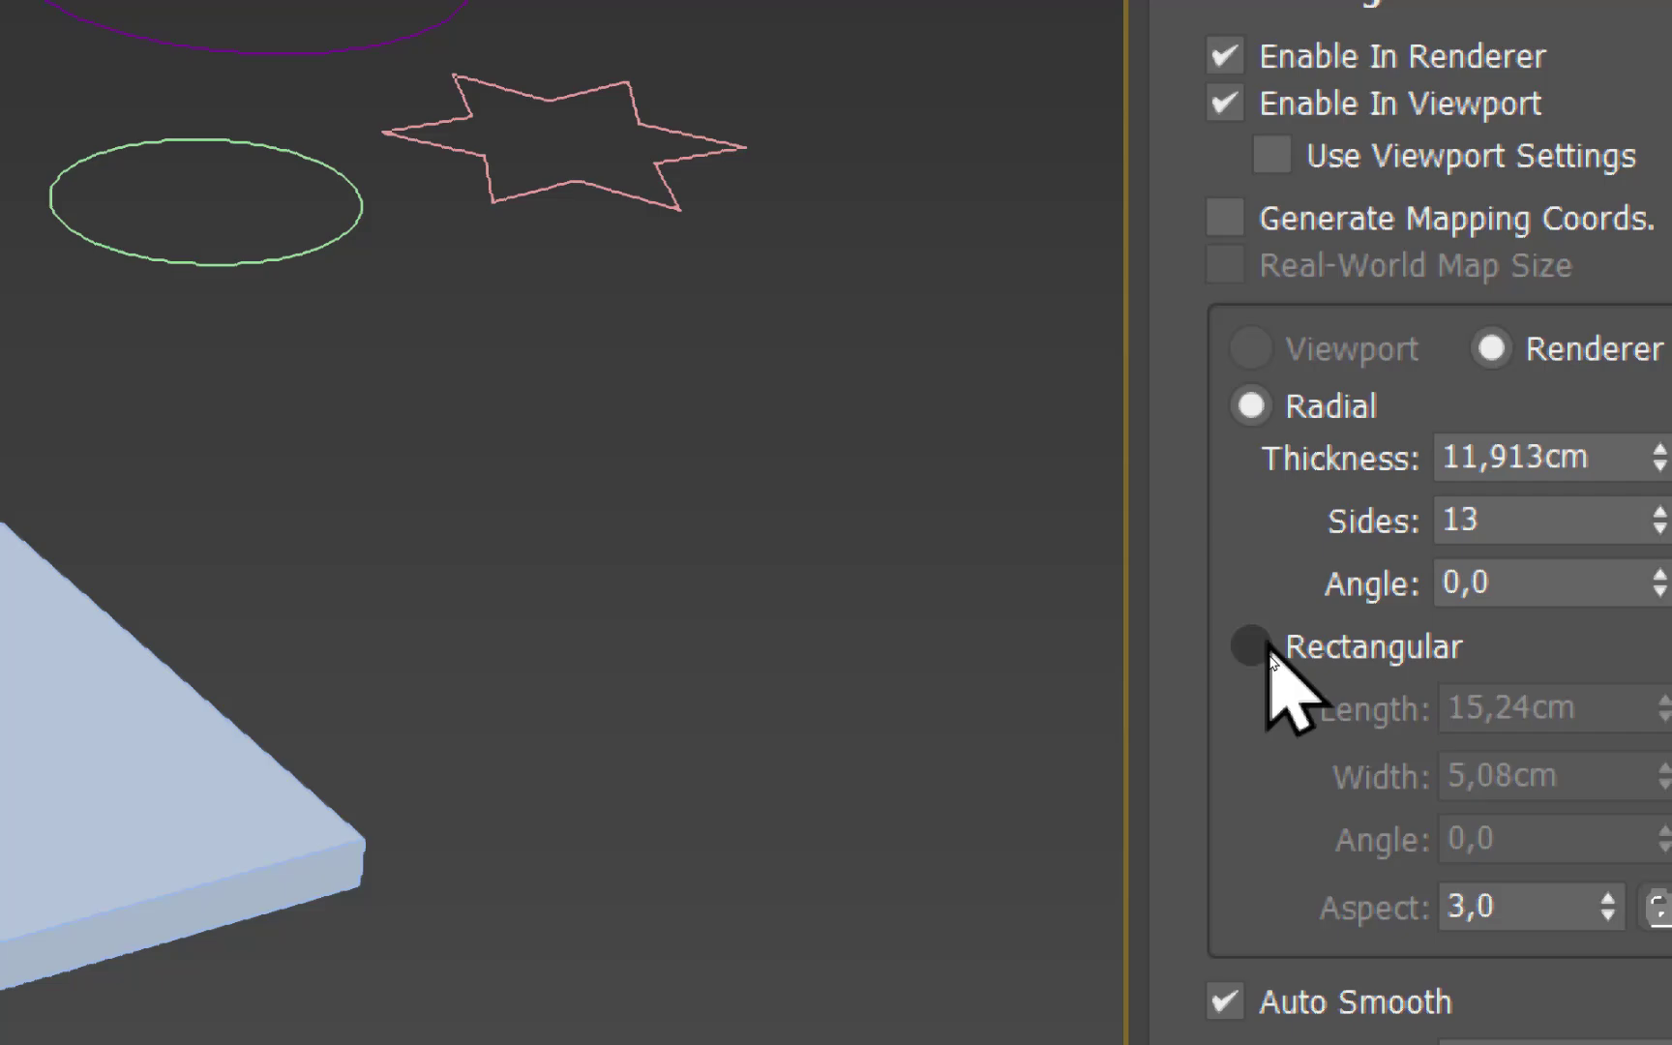
- Switch the rectangle spline to a Rectangular cross-section about 43.9 cm long and 28.1 cm wide
left_click(1273, 660)
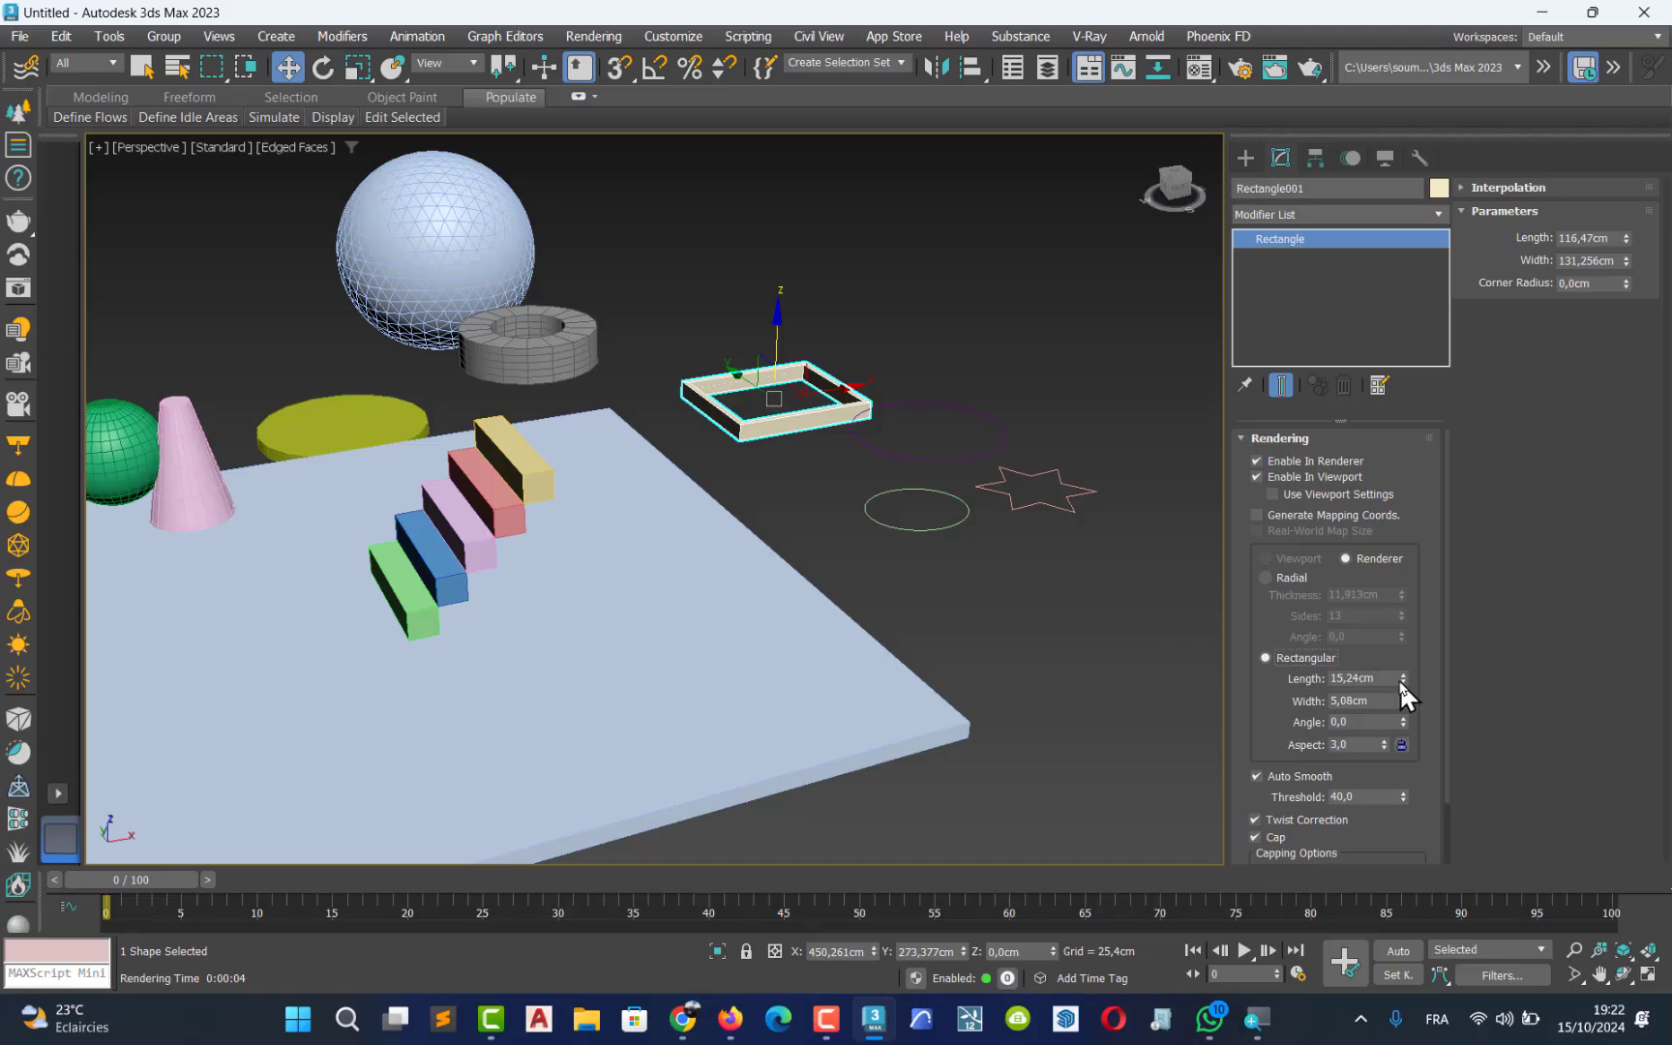
left_click_drag(1399, 681, 1390, 542)
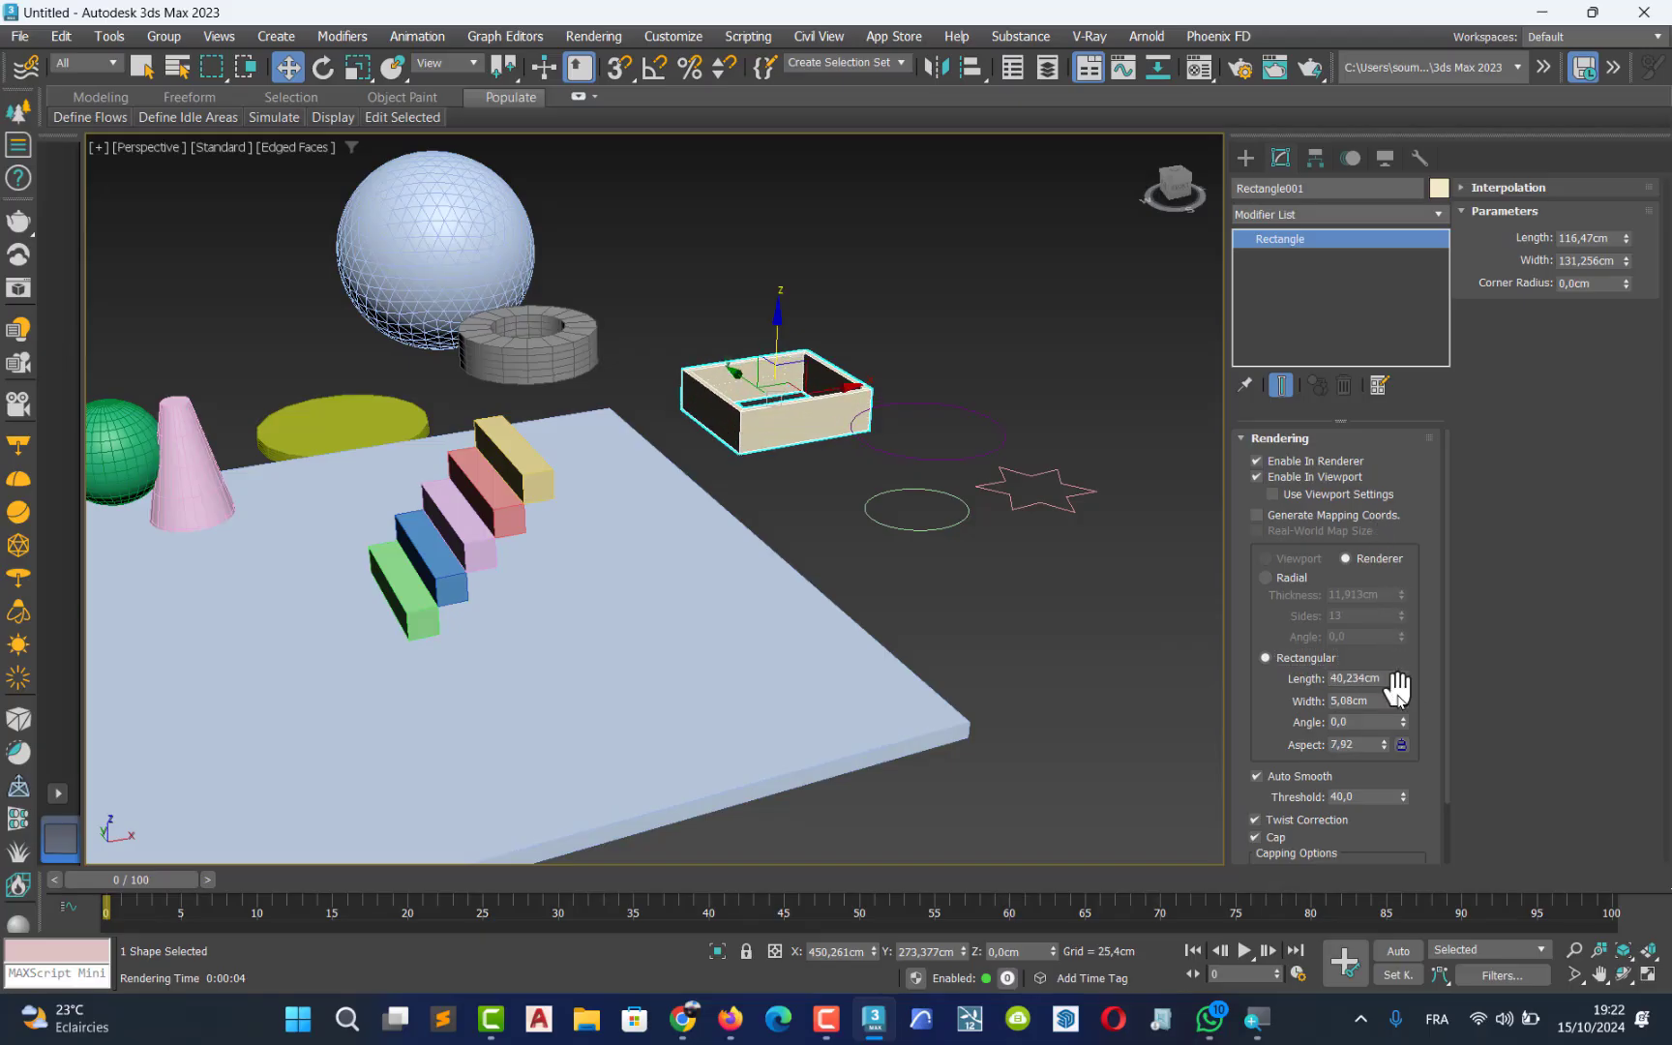
left_click_drag(1397, 687, 1325, 300)
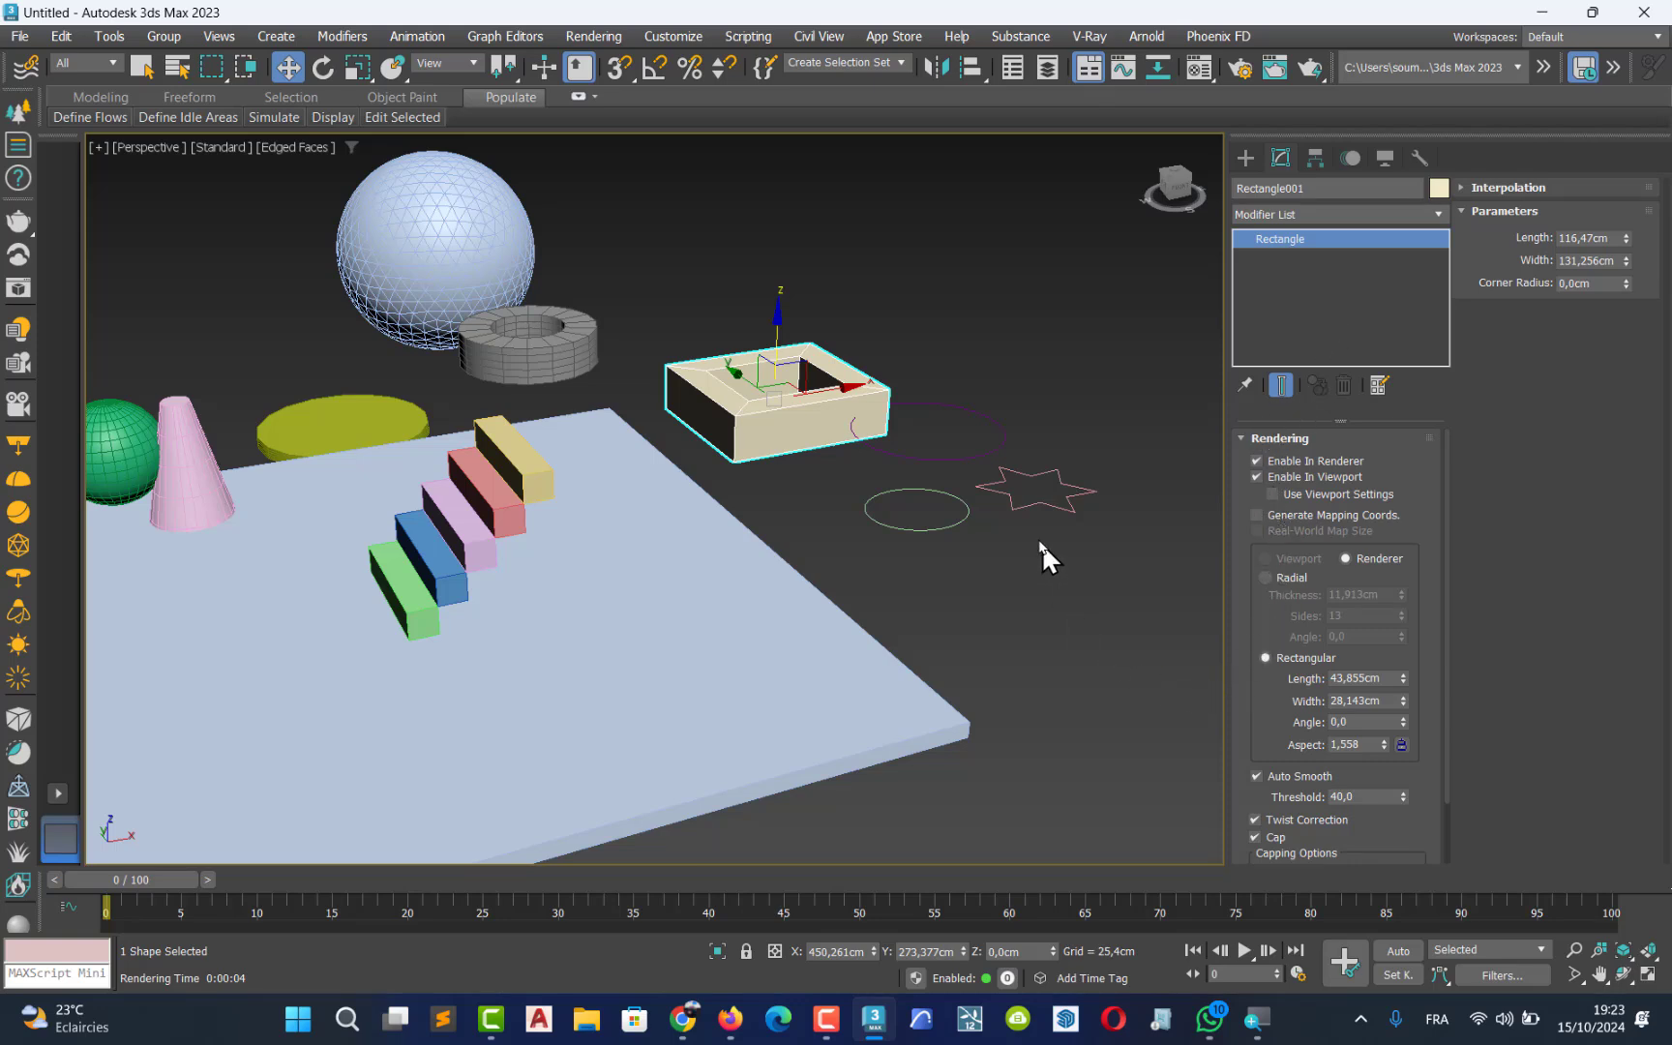
- Enable the star spline in both the renderer and viewport, render the Perspective view and close the frame buffer
left_click(1030, 499)
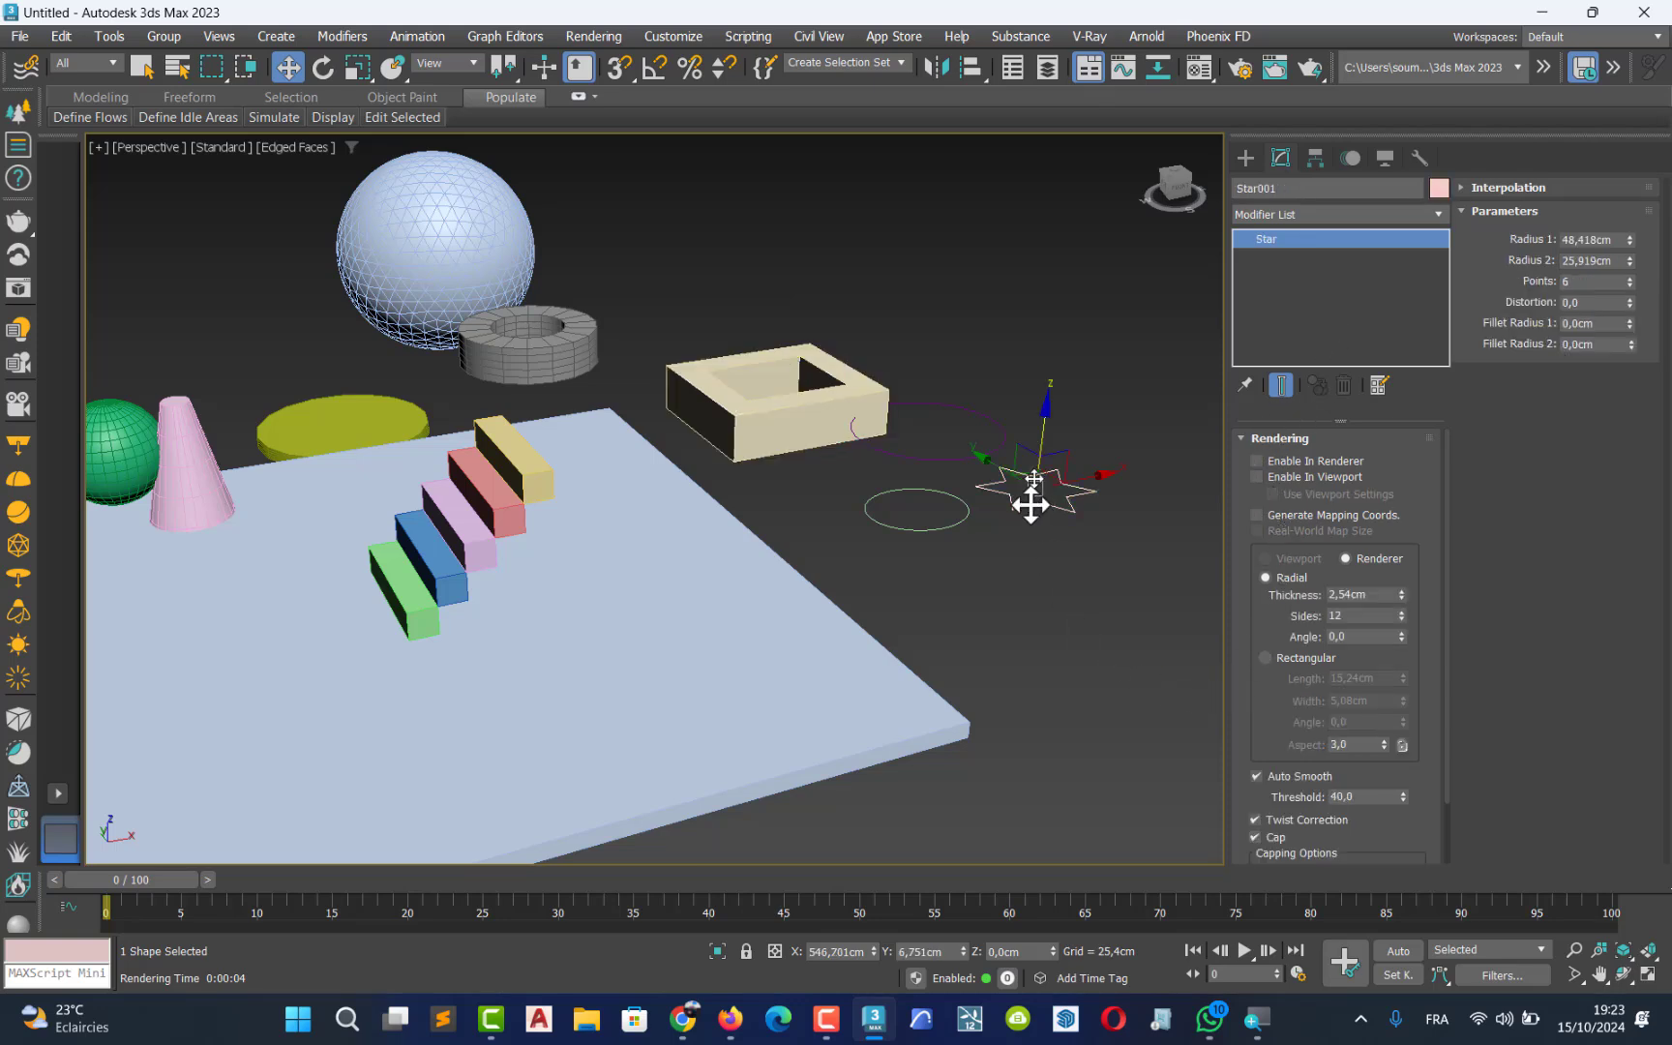
left_click(1256, 461)
left_click(1255, 476)
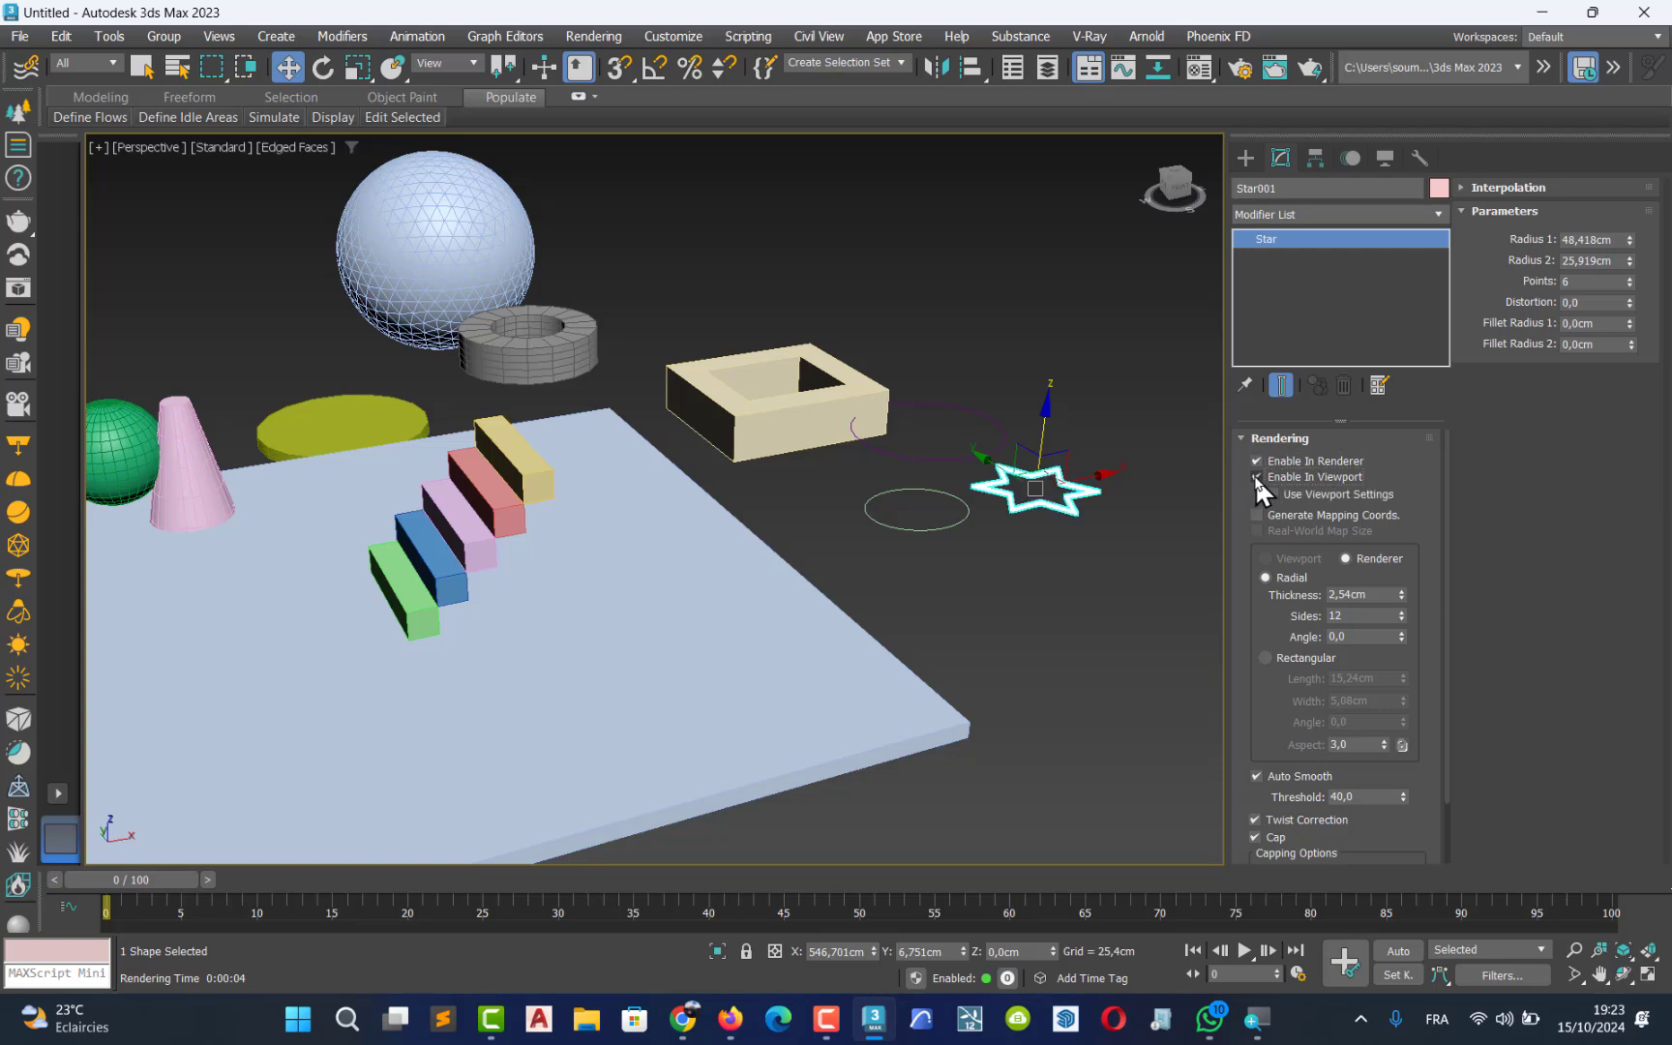
middle_click_drag(932, 520, 1000, 531)
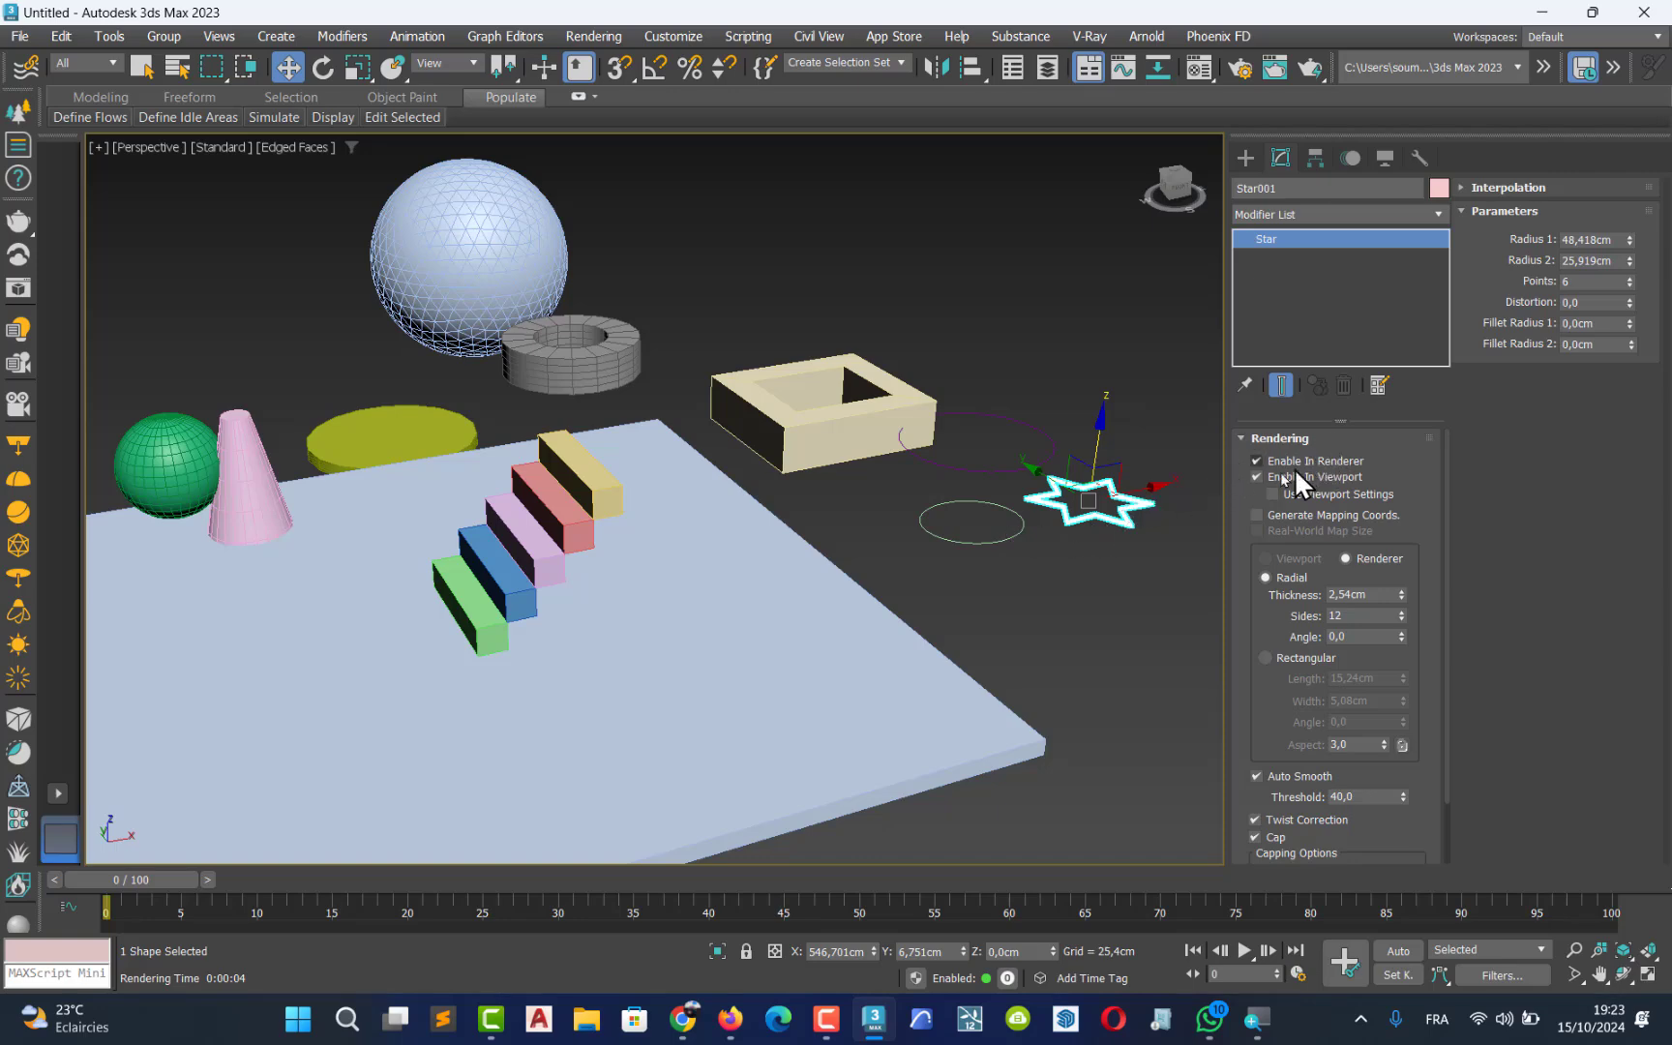
key("shift+q")
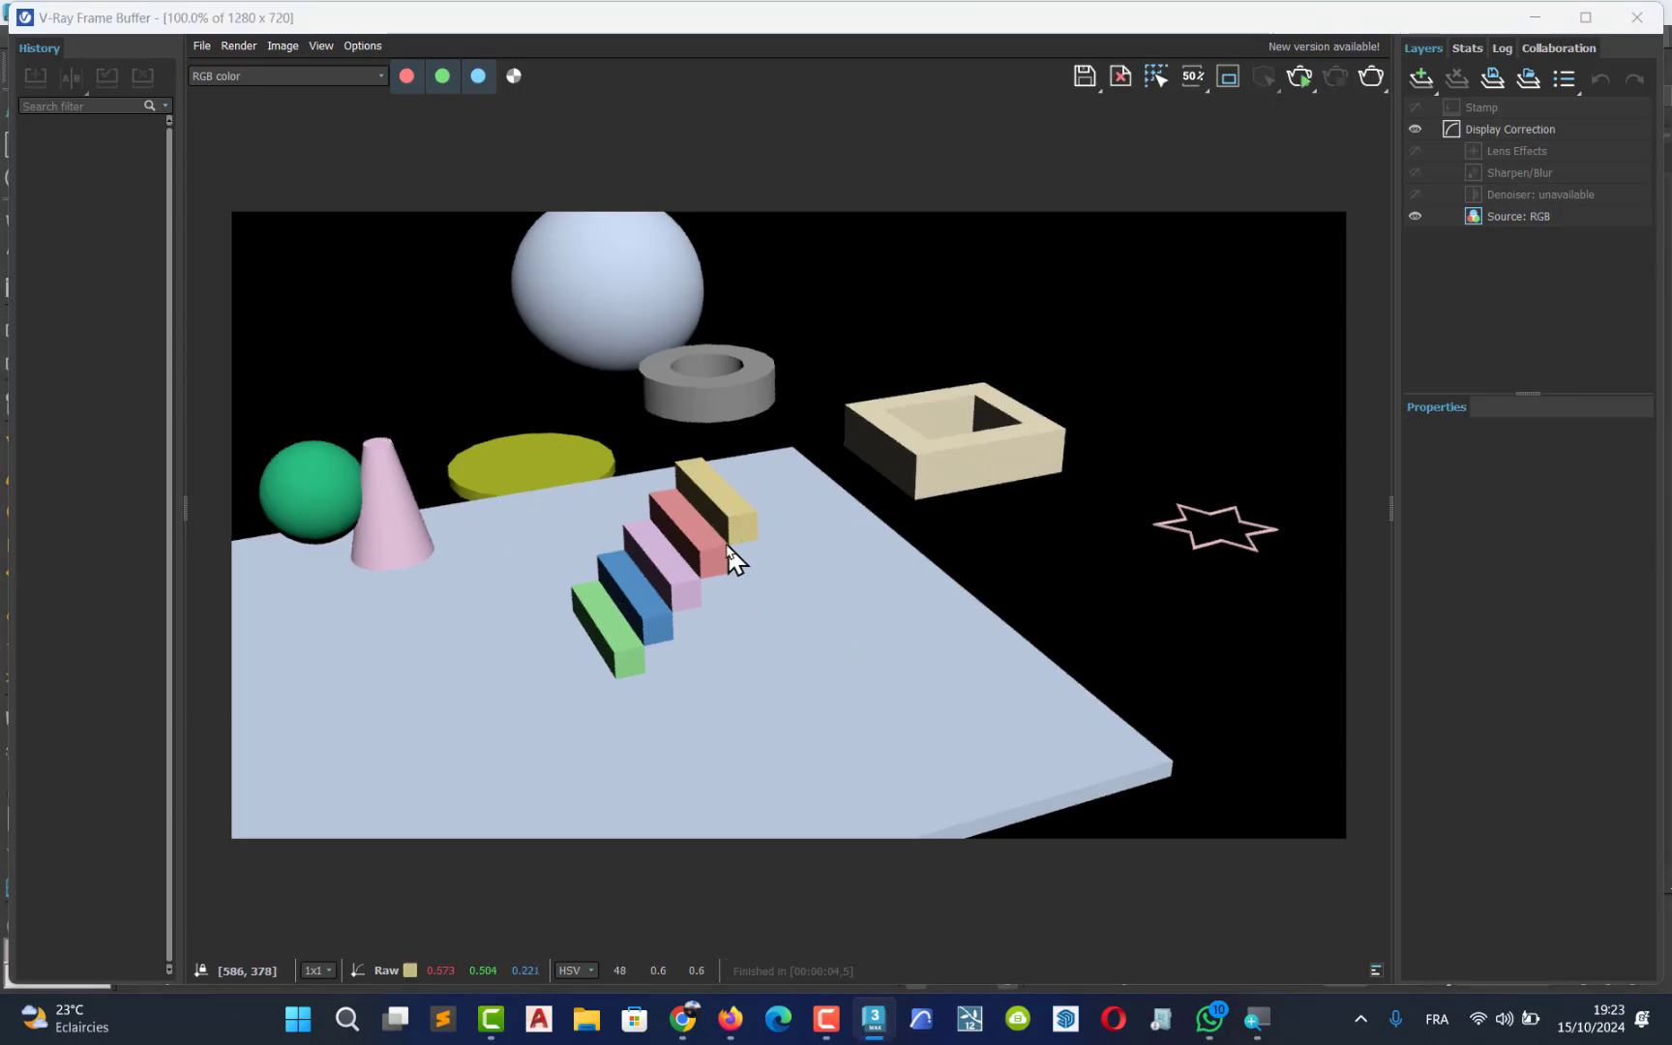
left_click(1632, 18)
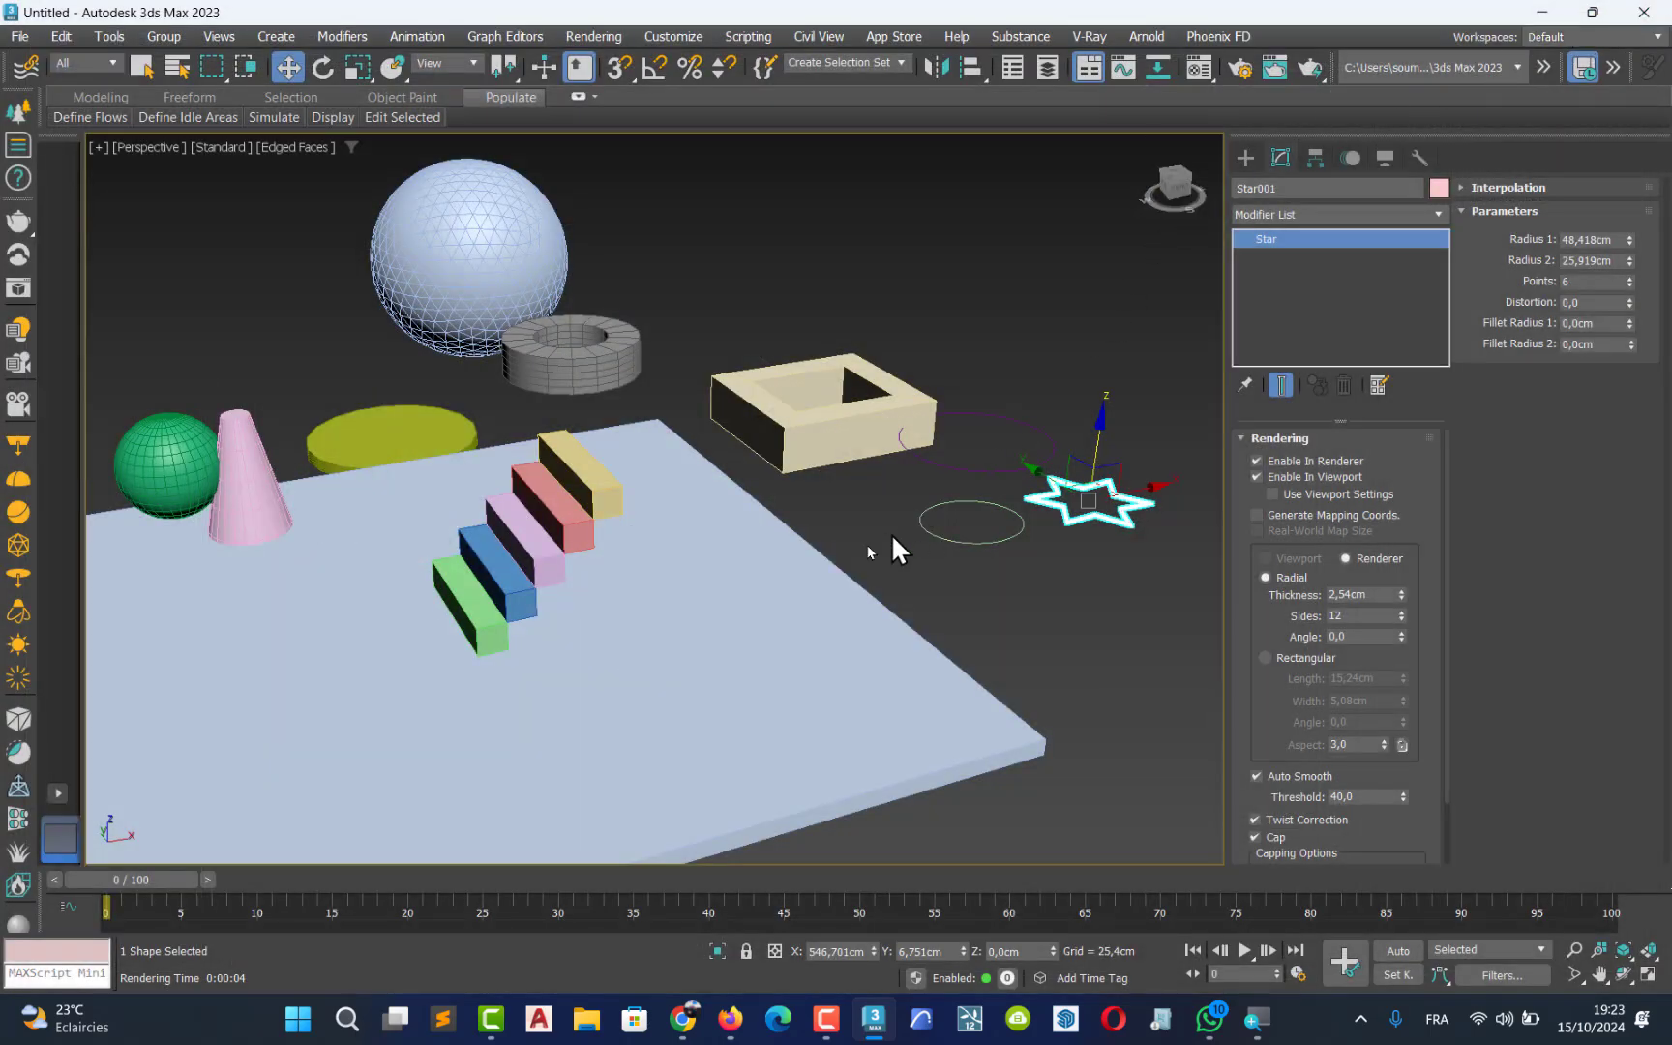
middle_click_drag(796, 560, 807, 532)
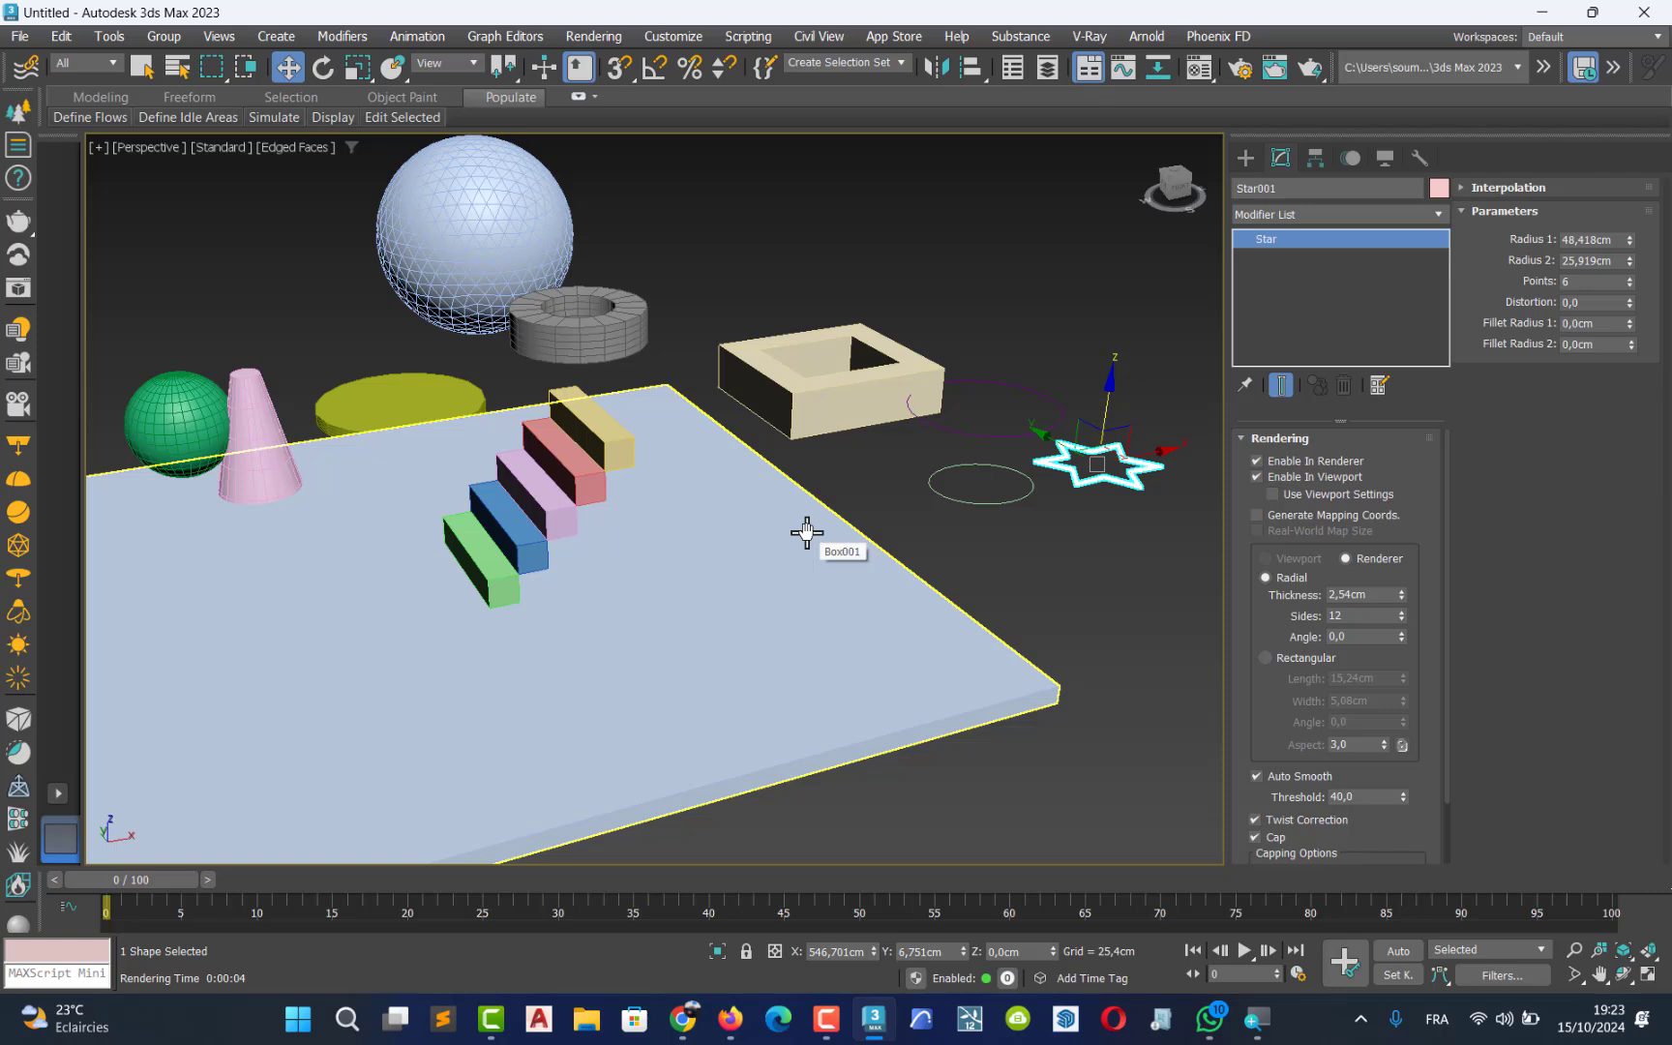
left_click(1247, 151)
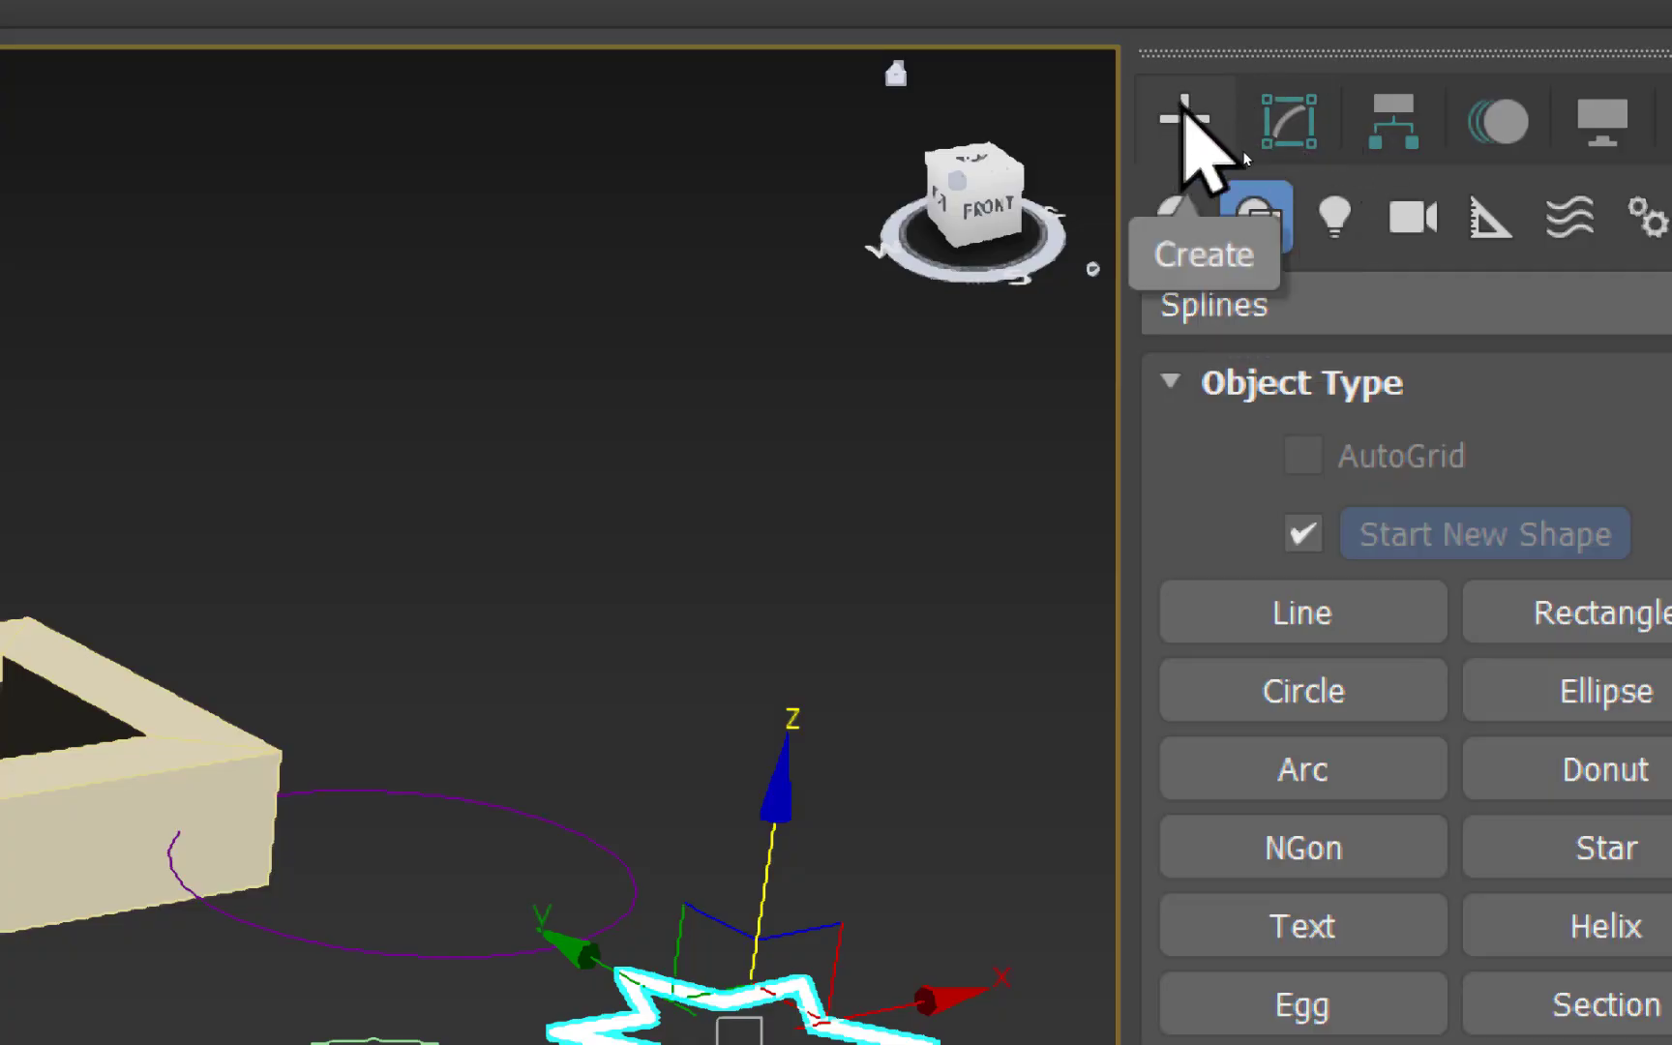
left_click(1183, 217)
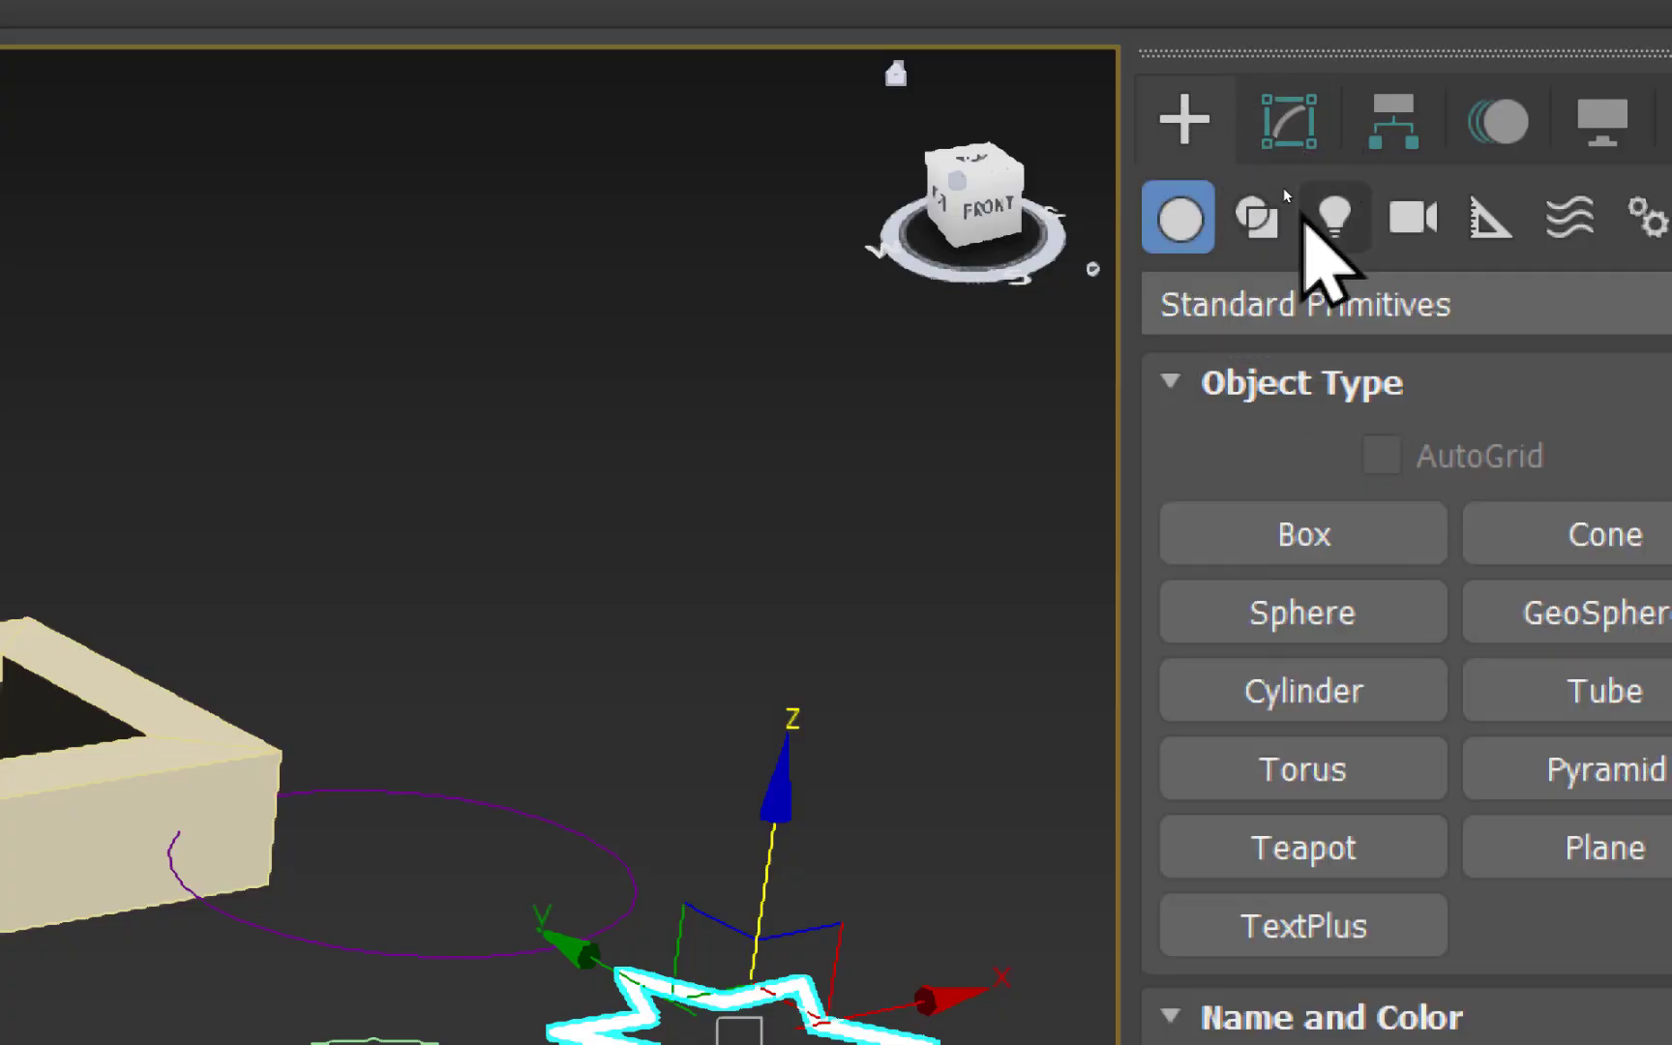
left_click(1258, 219)
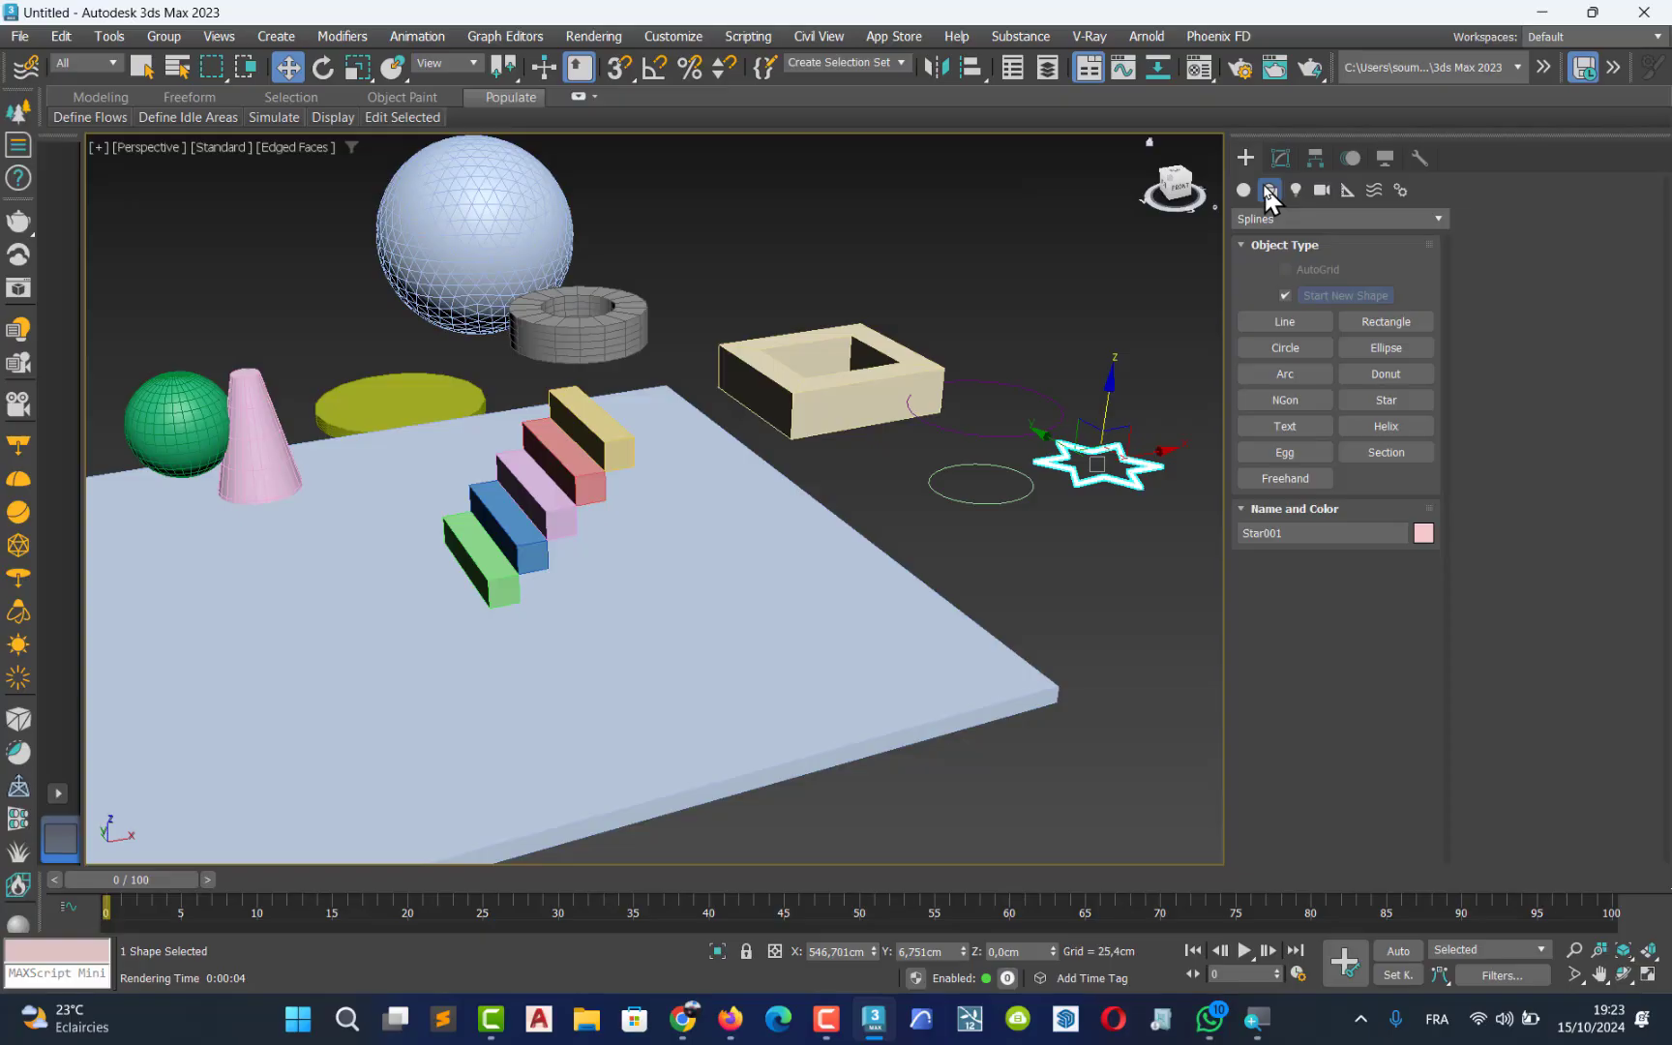
- Draw a rectangle spline about 68.2 cm long and 109.2 cm wide in empty space in the Top view, beside the base slab
middle_click_drag(1074, 505, 787, 469)
scroll(786, 467, "up", 2)
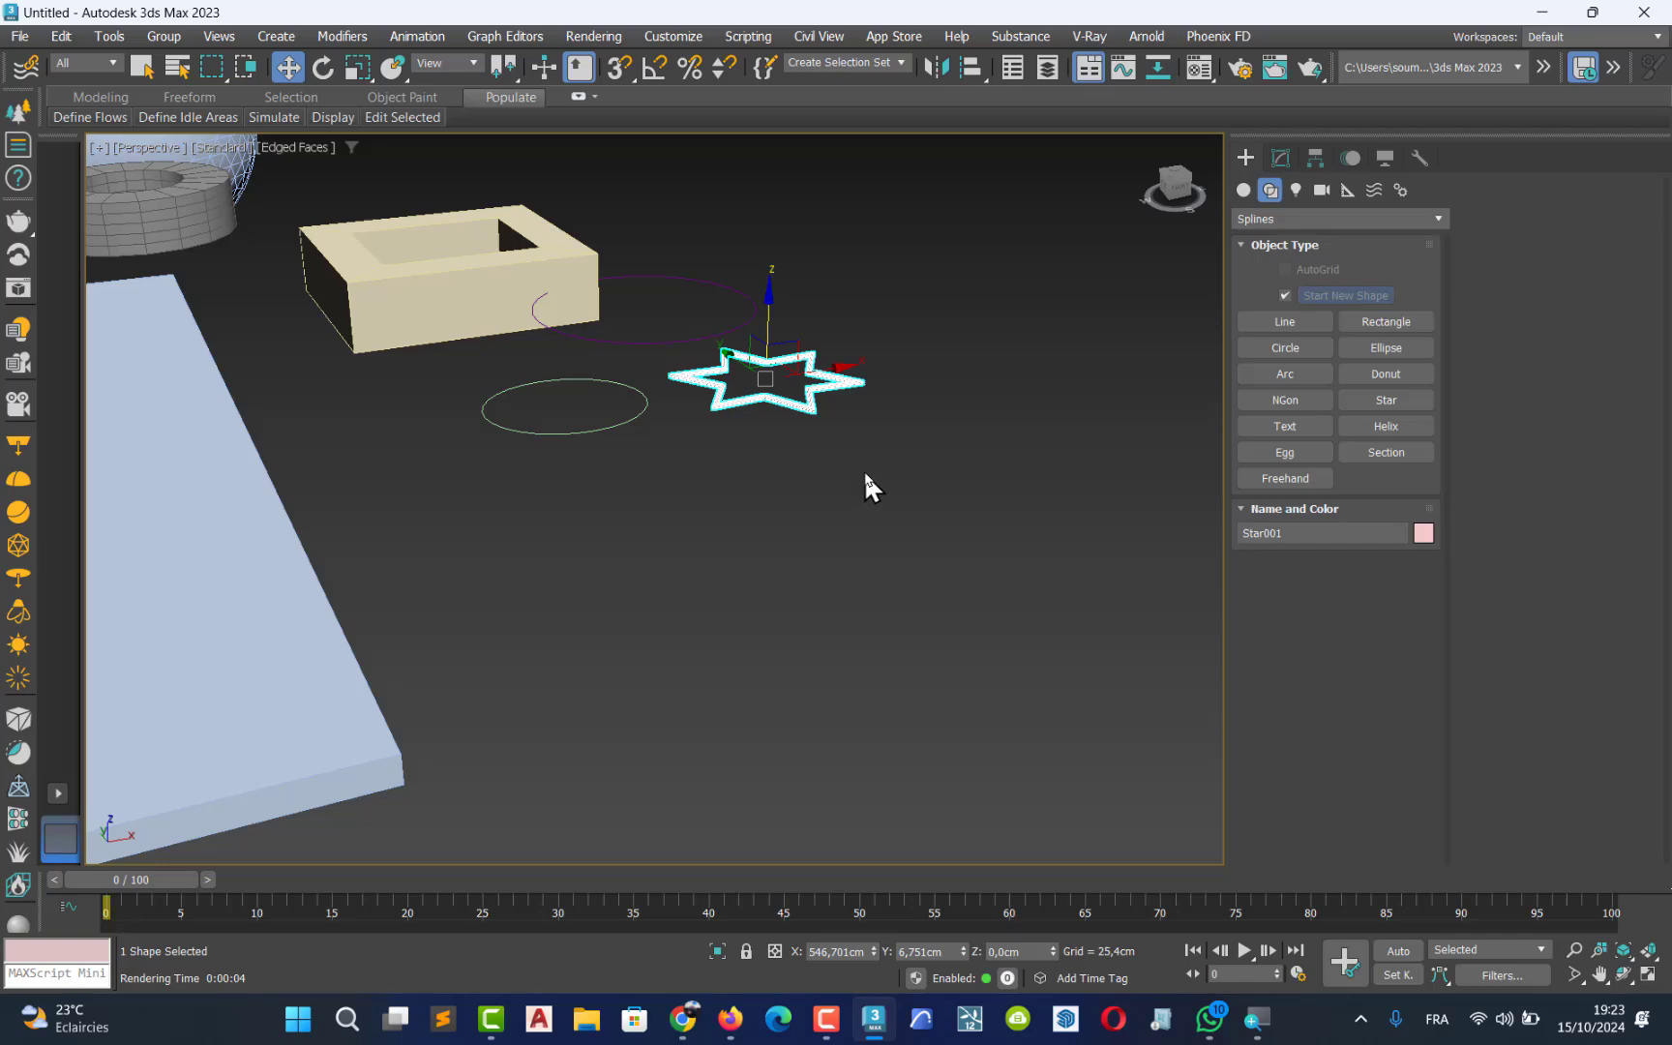
key("alt+w")
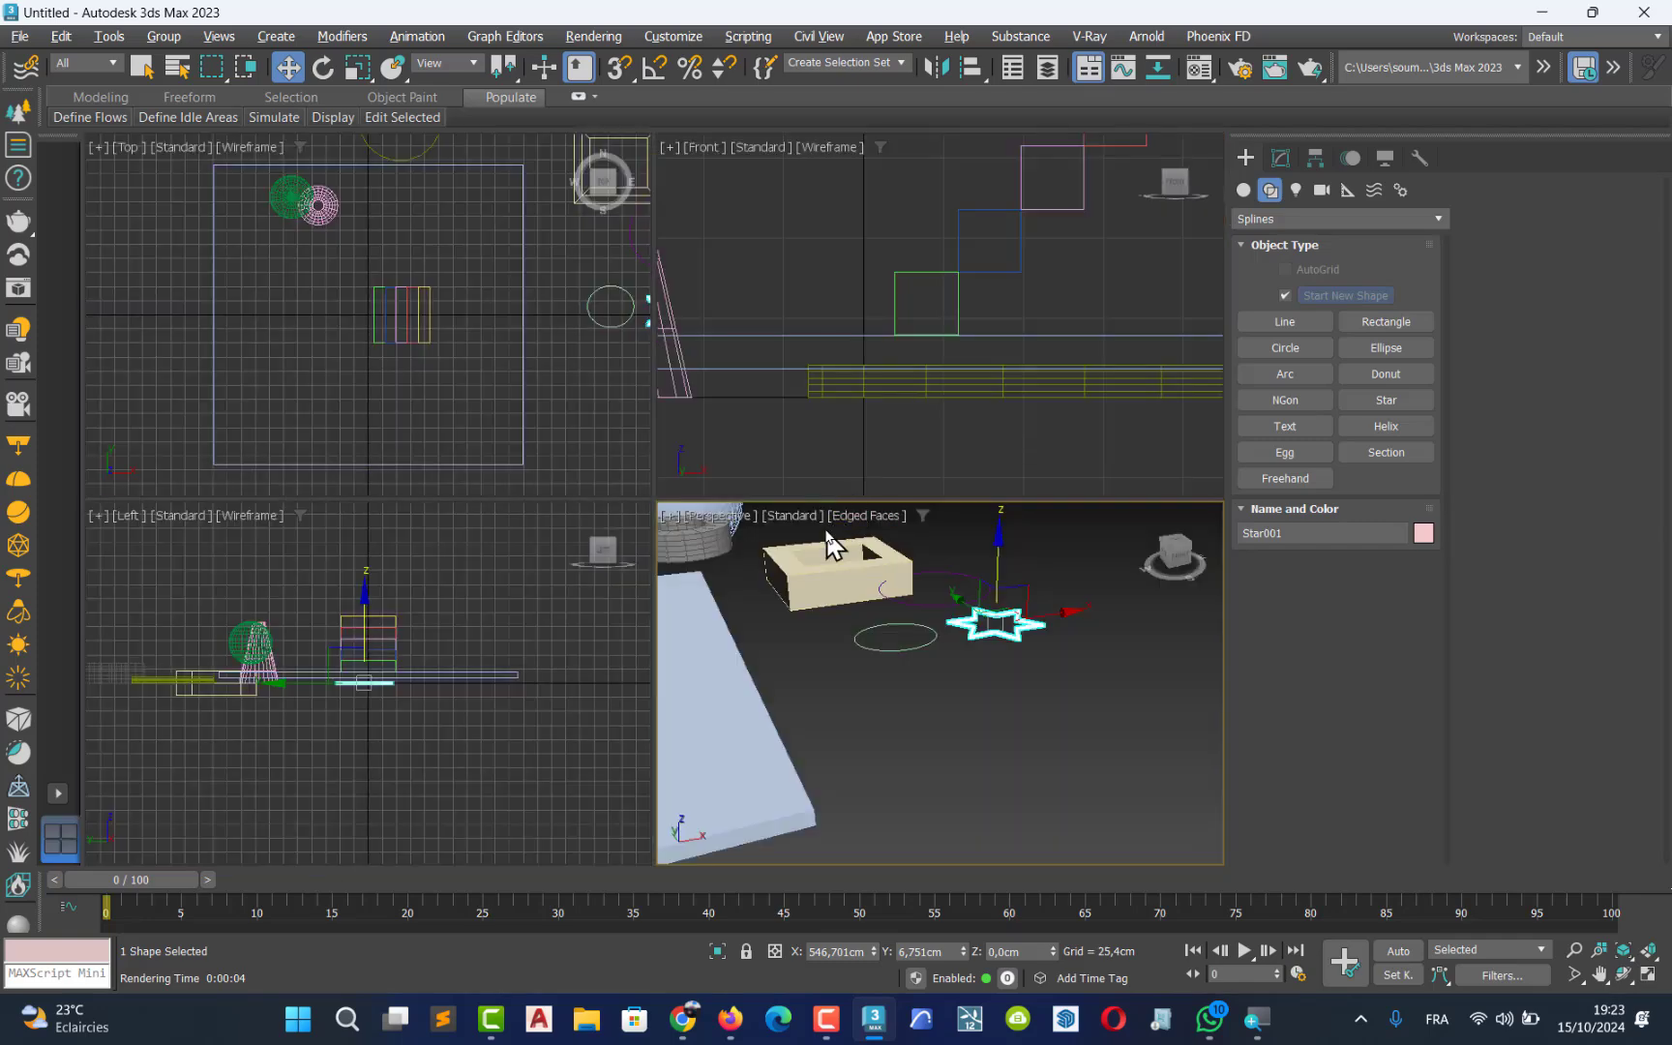
middle_click_drag(492, 403, 340, 334)
scroll(348, 315, "down", 4)
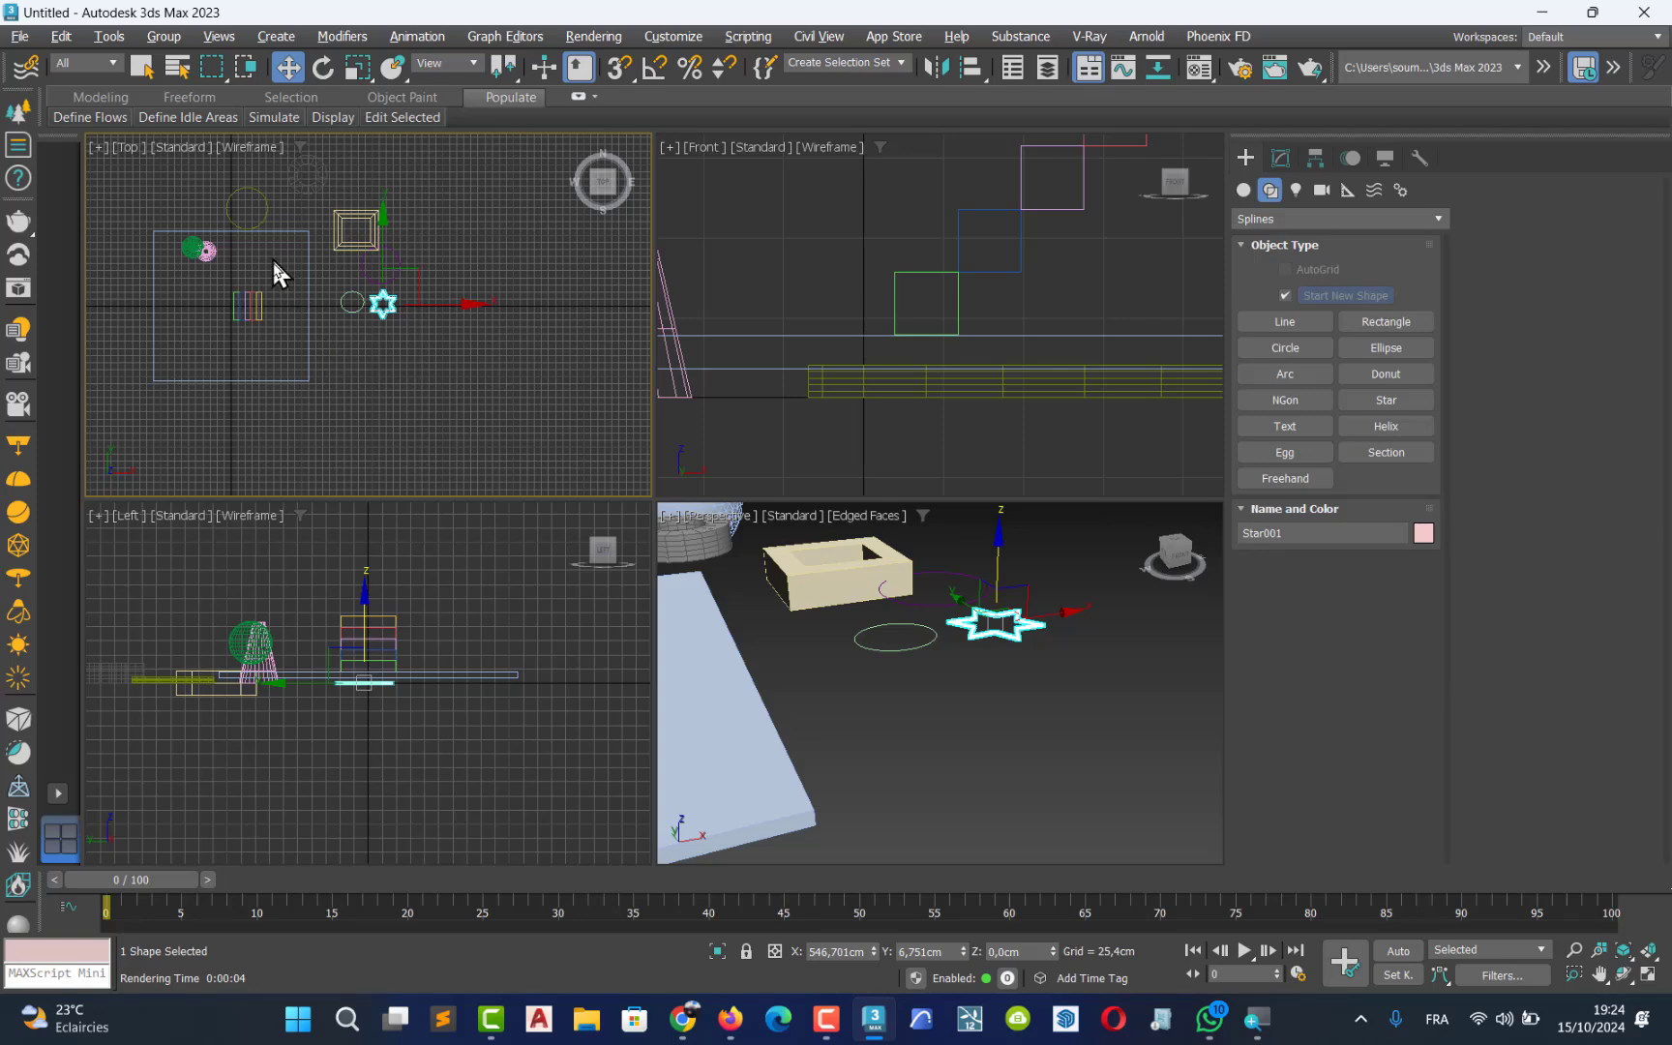
middle_click_drag(366, 335, 416, 347)
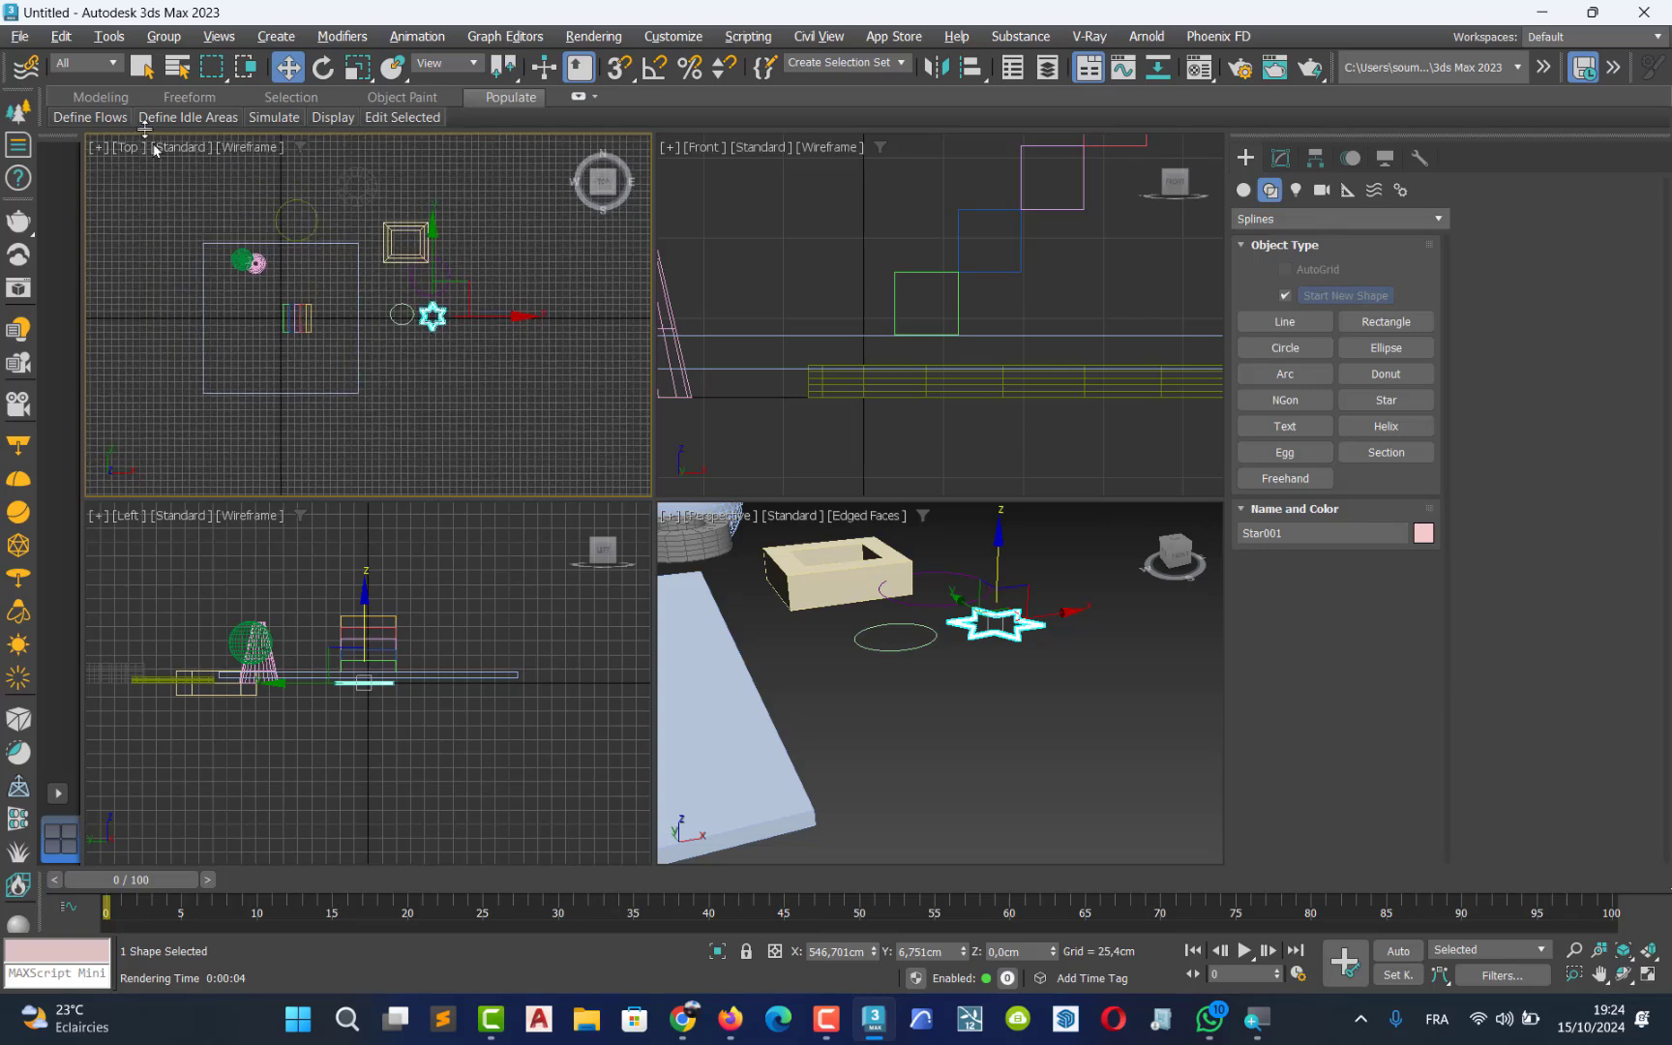
scroll(427, 387, "up", 5)
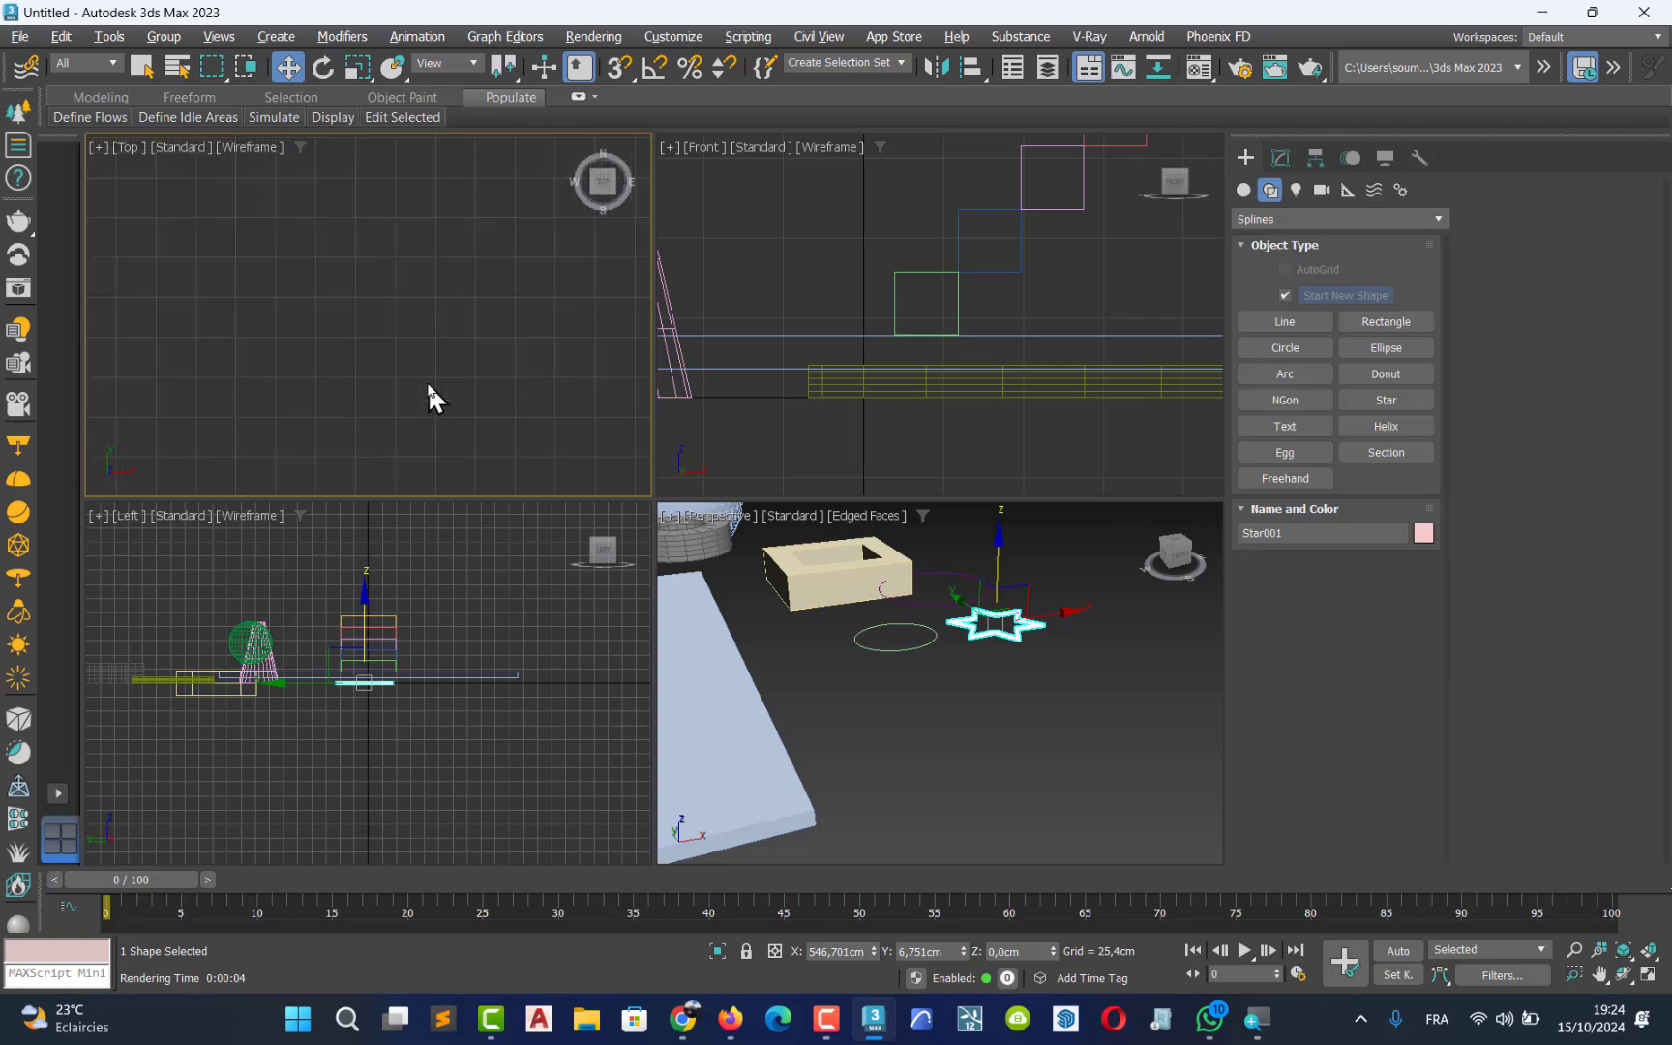
middle_click_drag(142, 238, 571, 350)
middle_click_drag(291, 392, 353, 339)
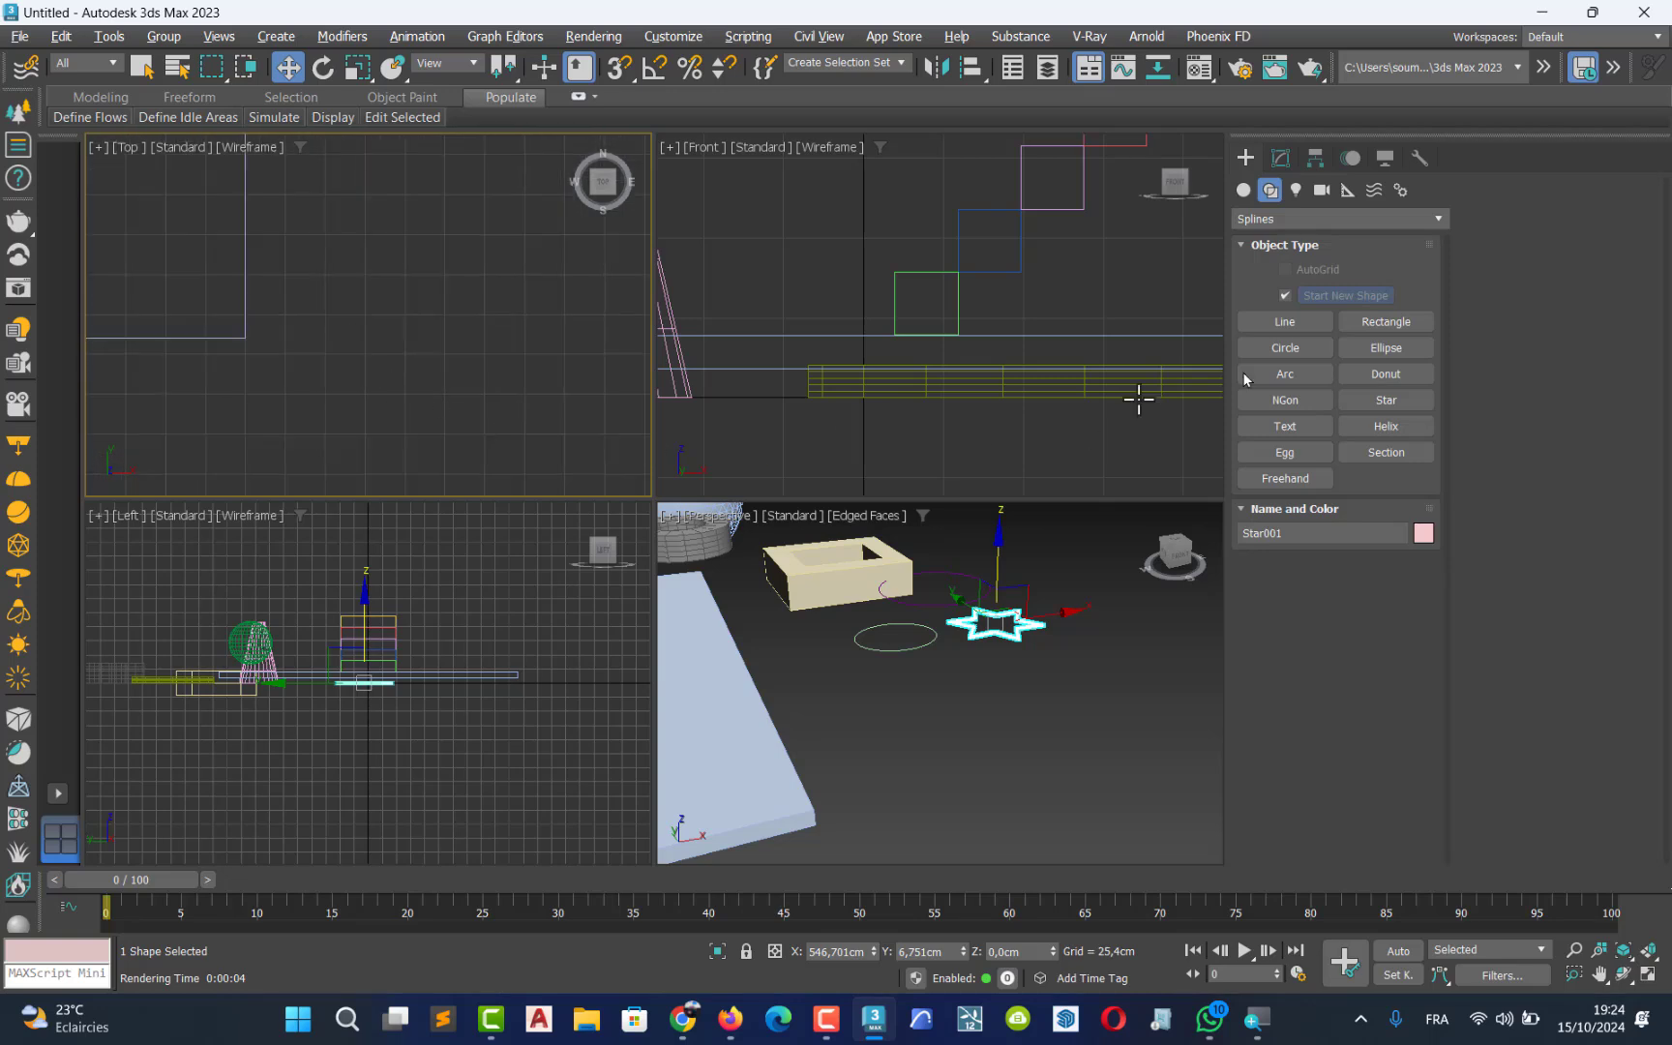
left_click(1384, 329)
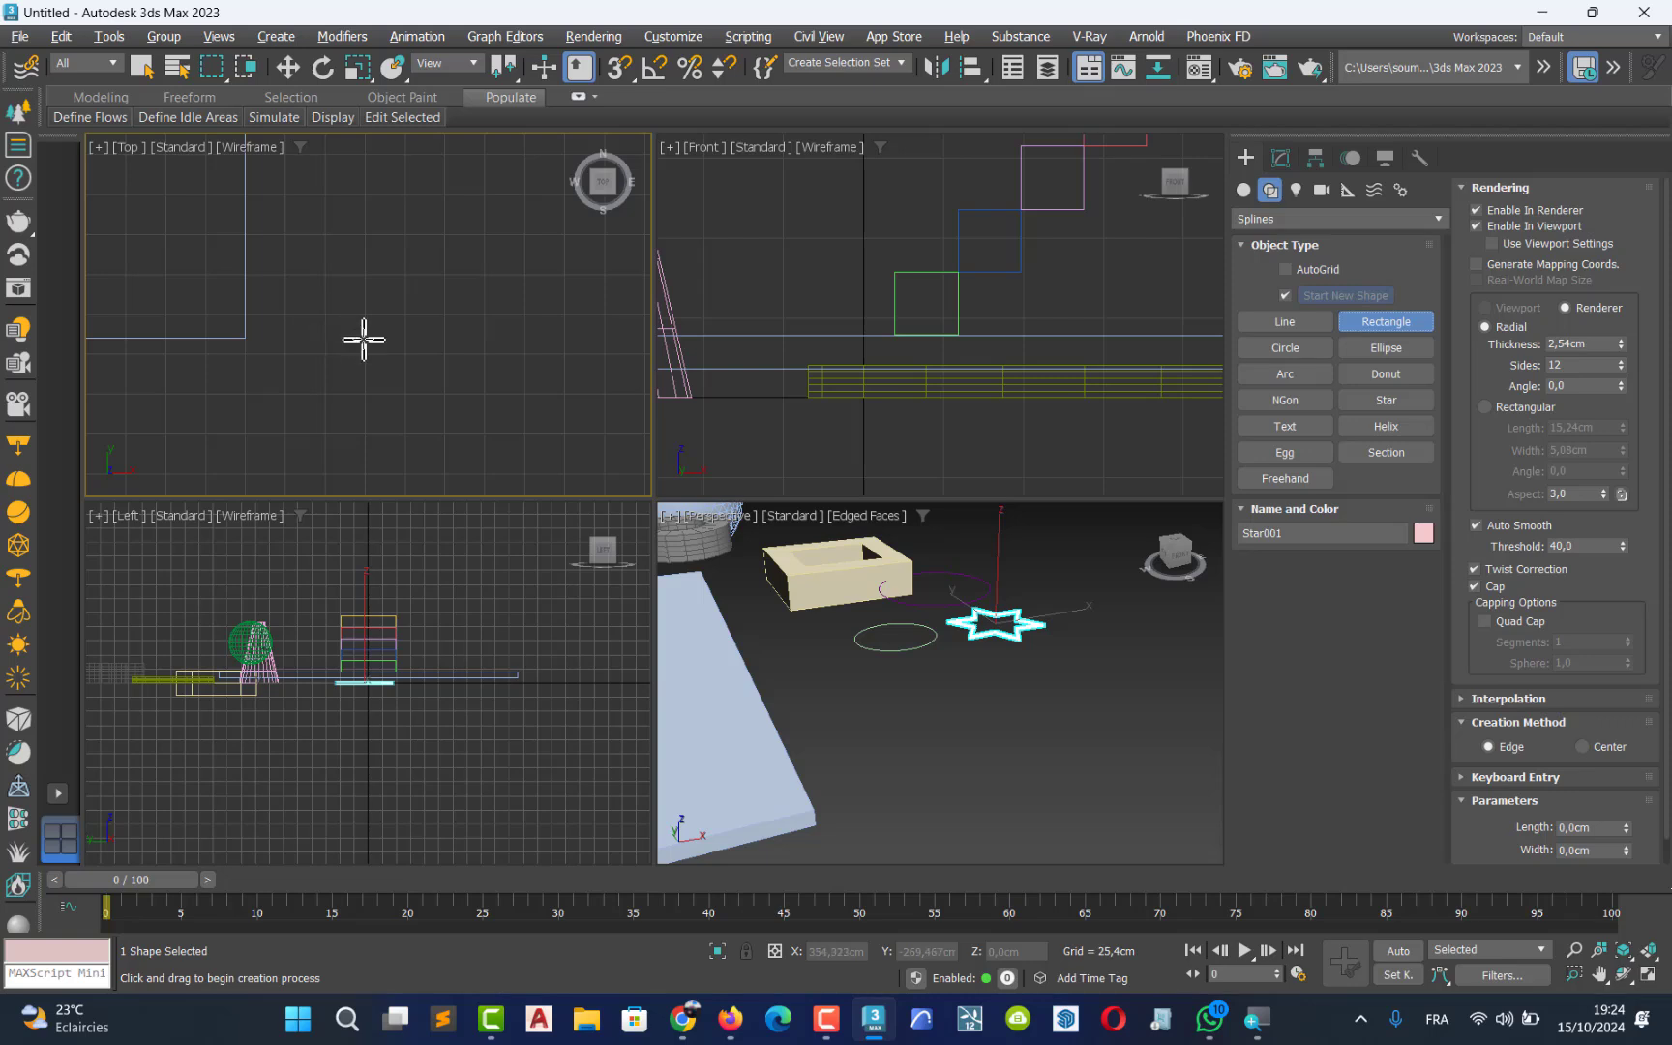
left_click_drag(319, 301, 495, 412)
- Disable Enable In Renderer and Enable In Viewport for the newly drawn rectangle spline
left_click(1280, 158)
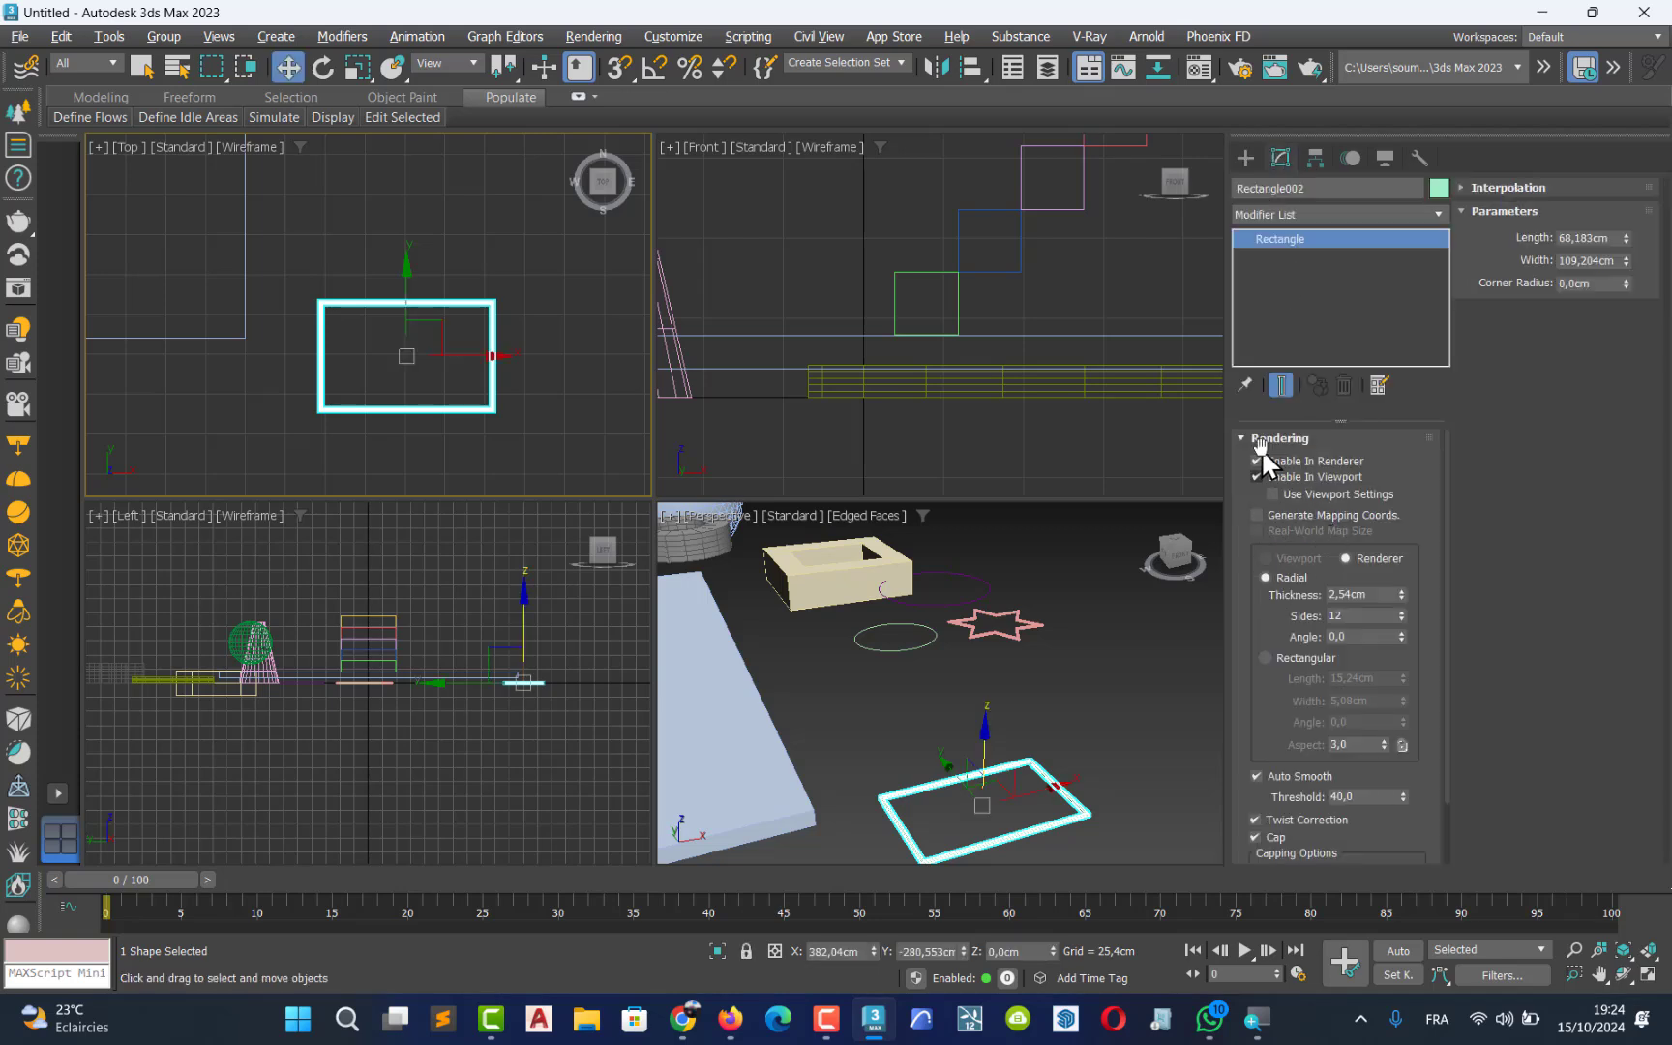
left_click(1257, 461)
left_click(1255, 477)
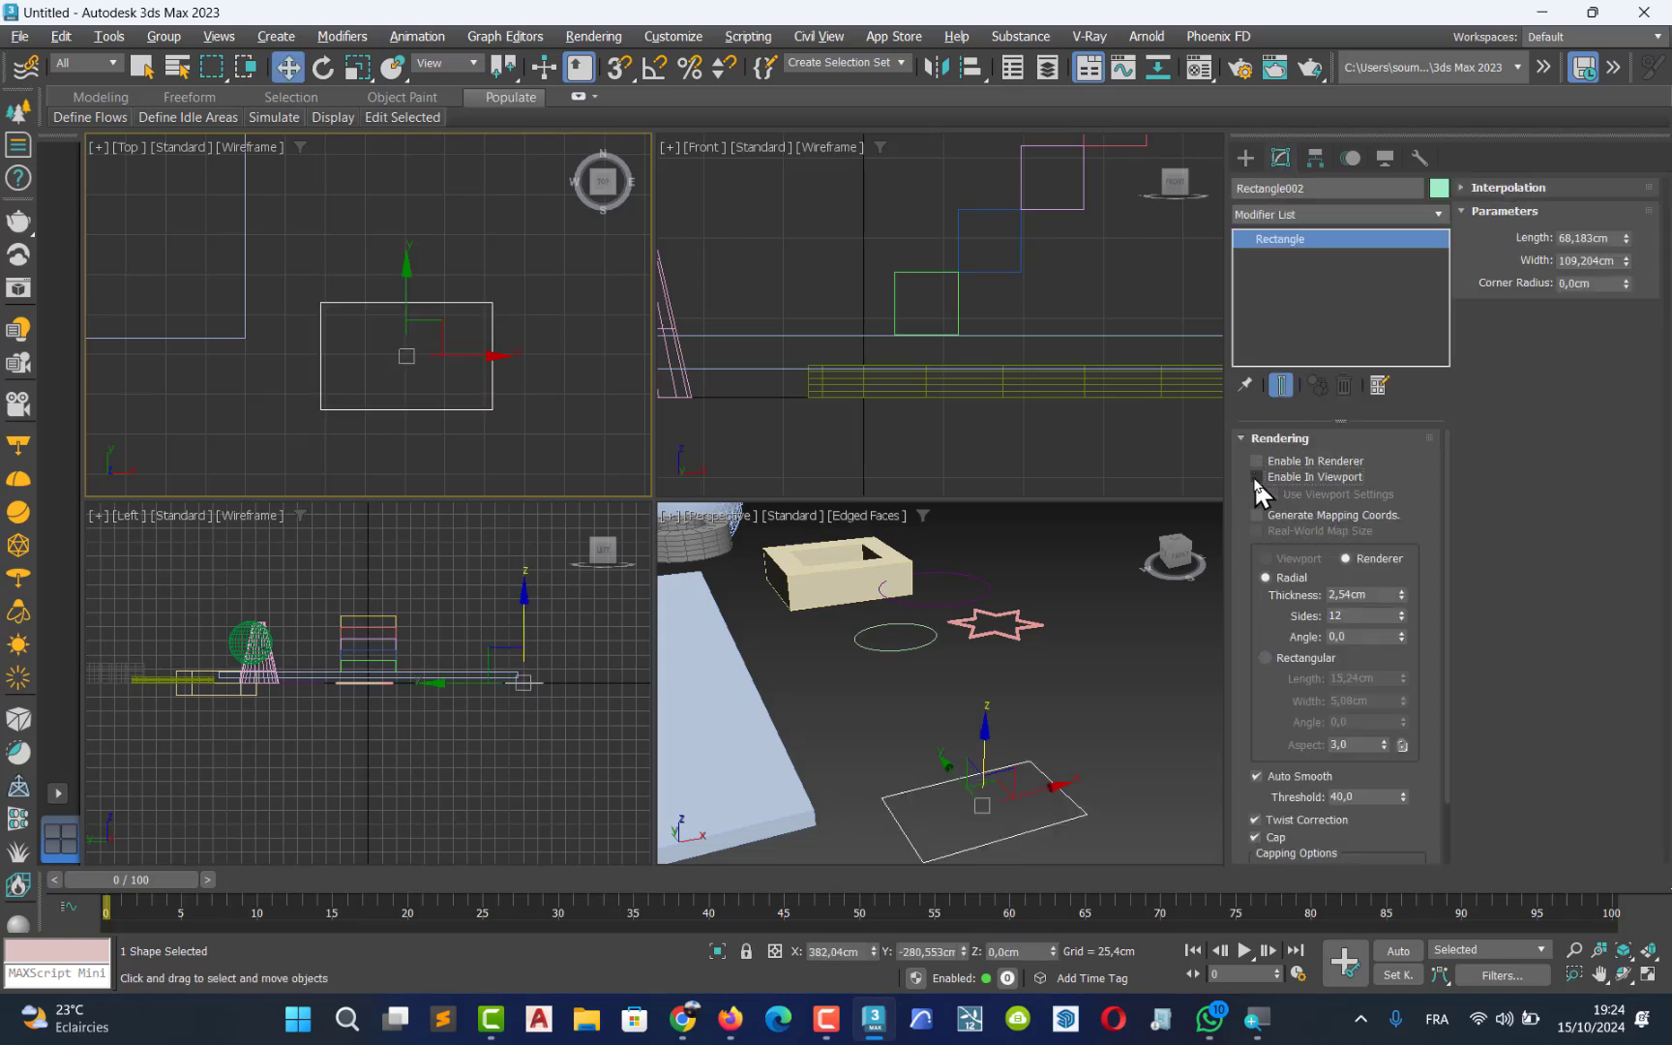
middle_click_drag(467, 417, 490, 422)
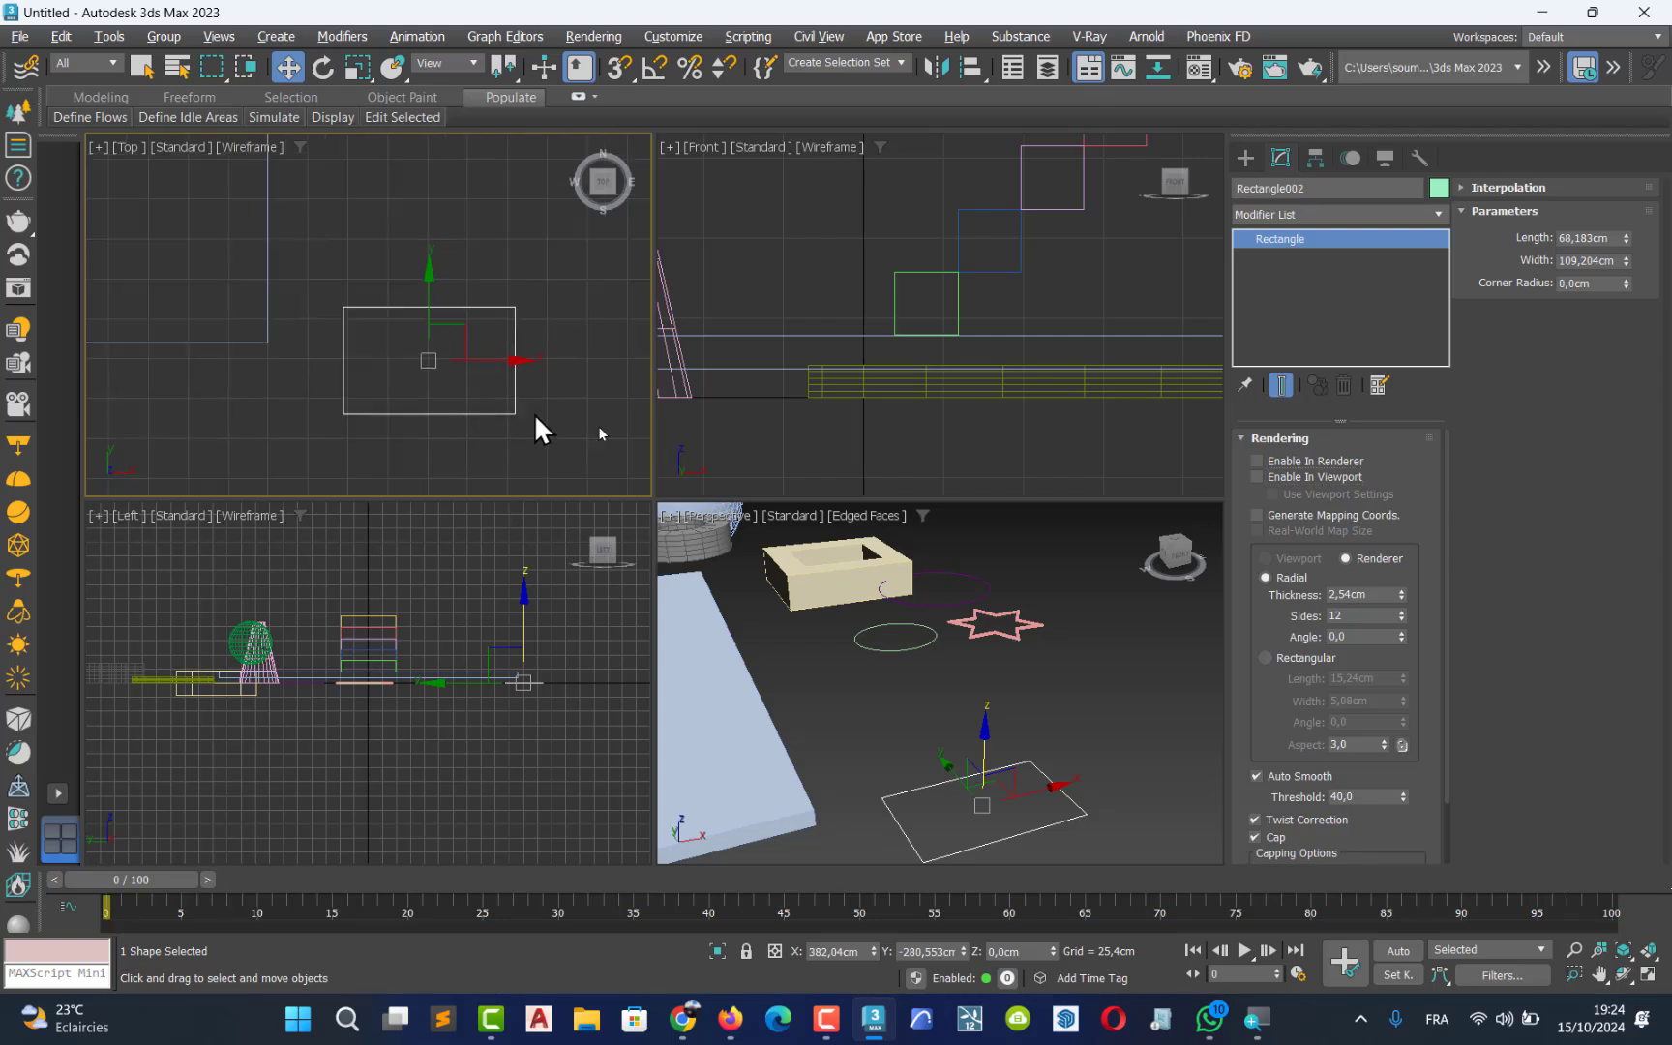
- Delete the non-renderable rectangle spline from the Top view
left_click(1247, 157)
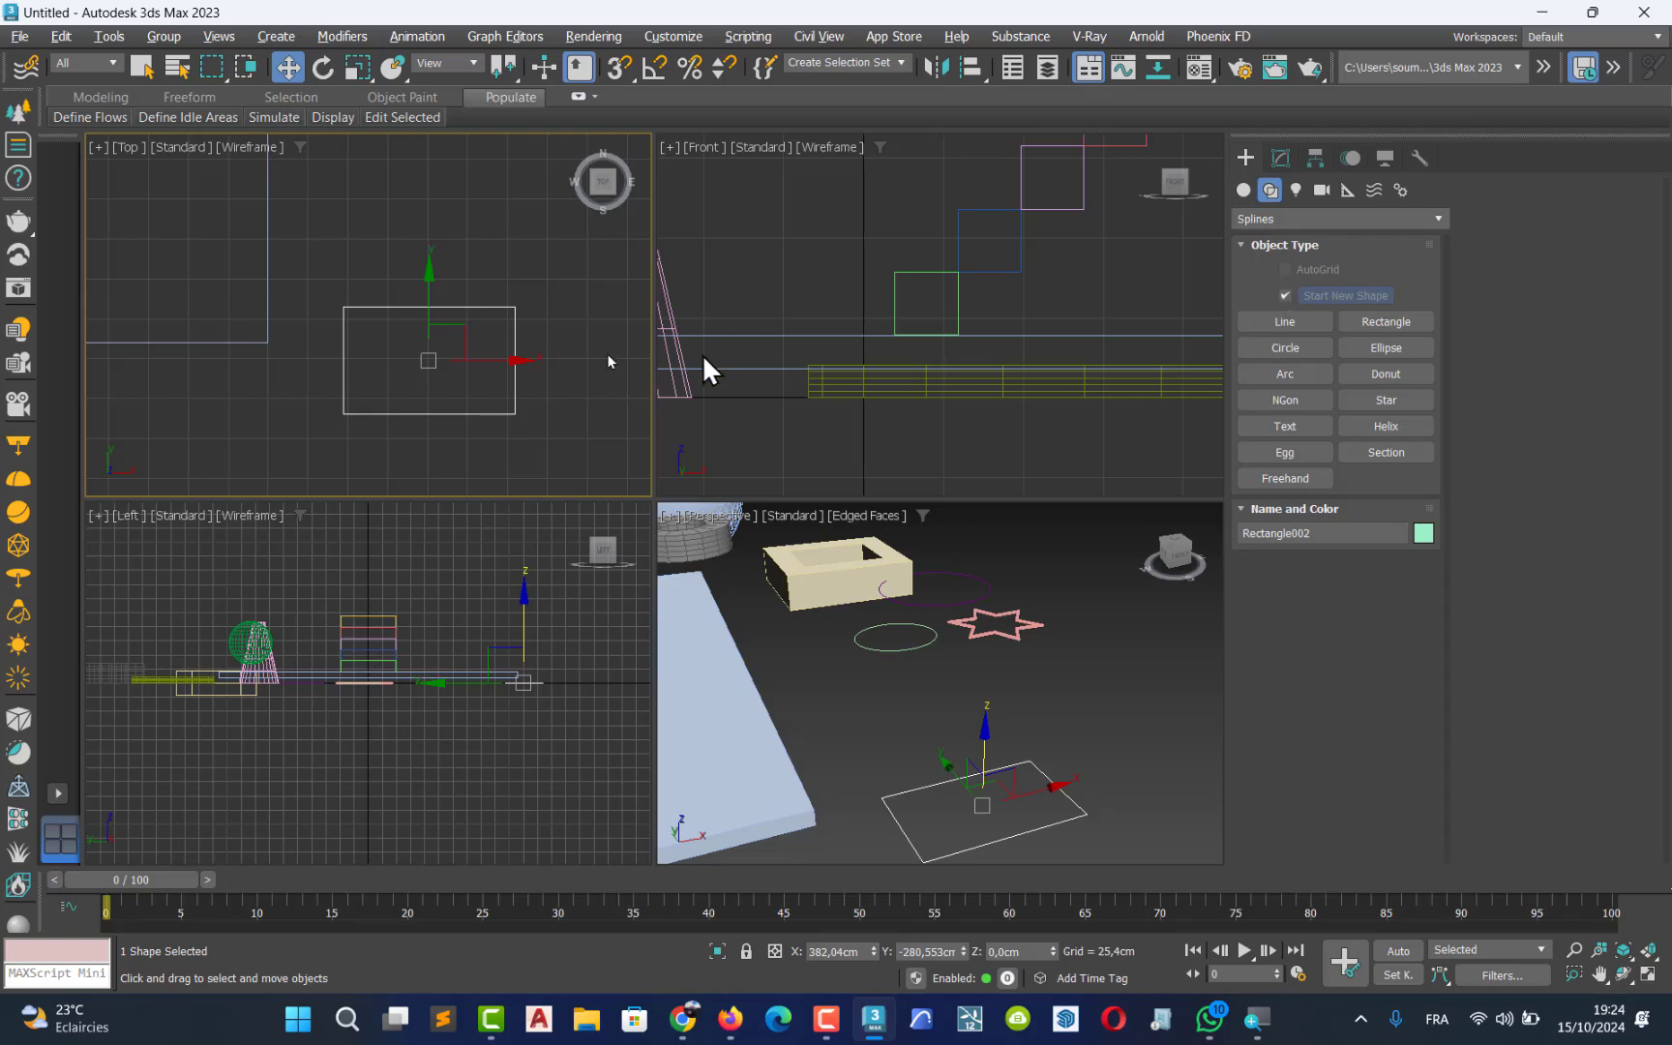
left_click(530, 397)
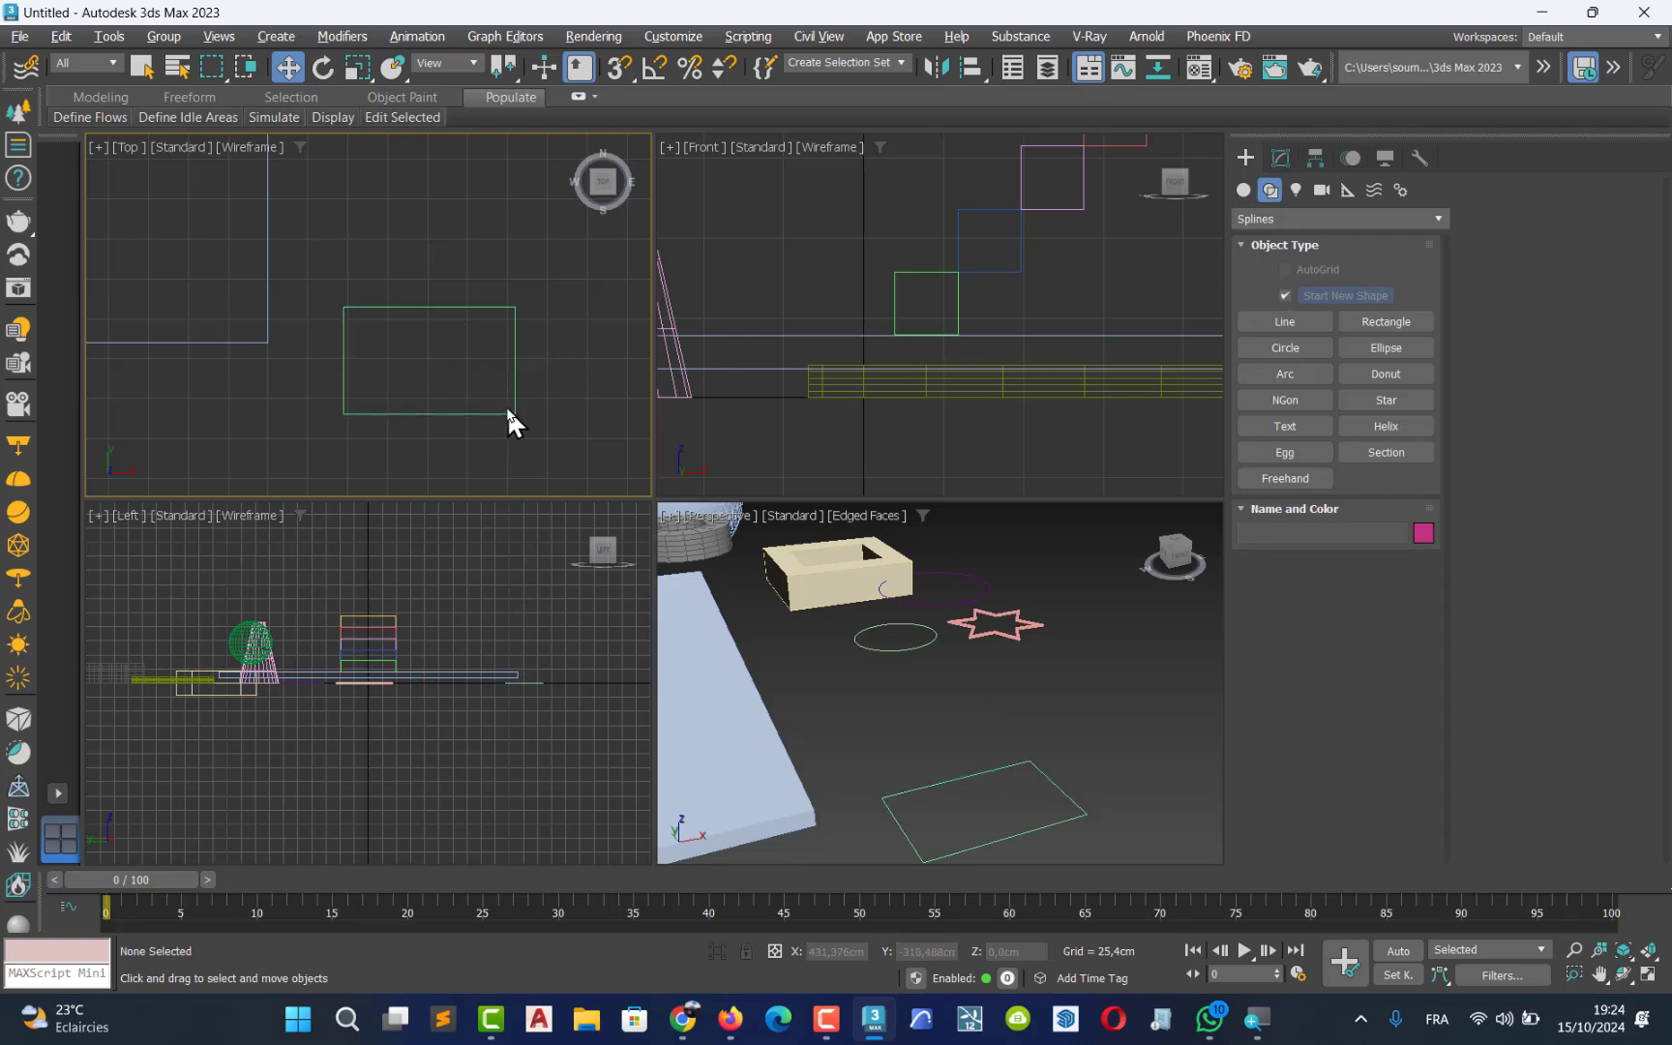
left_click(509, 410)
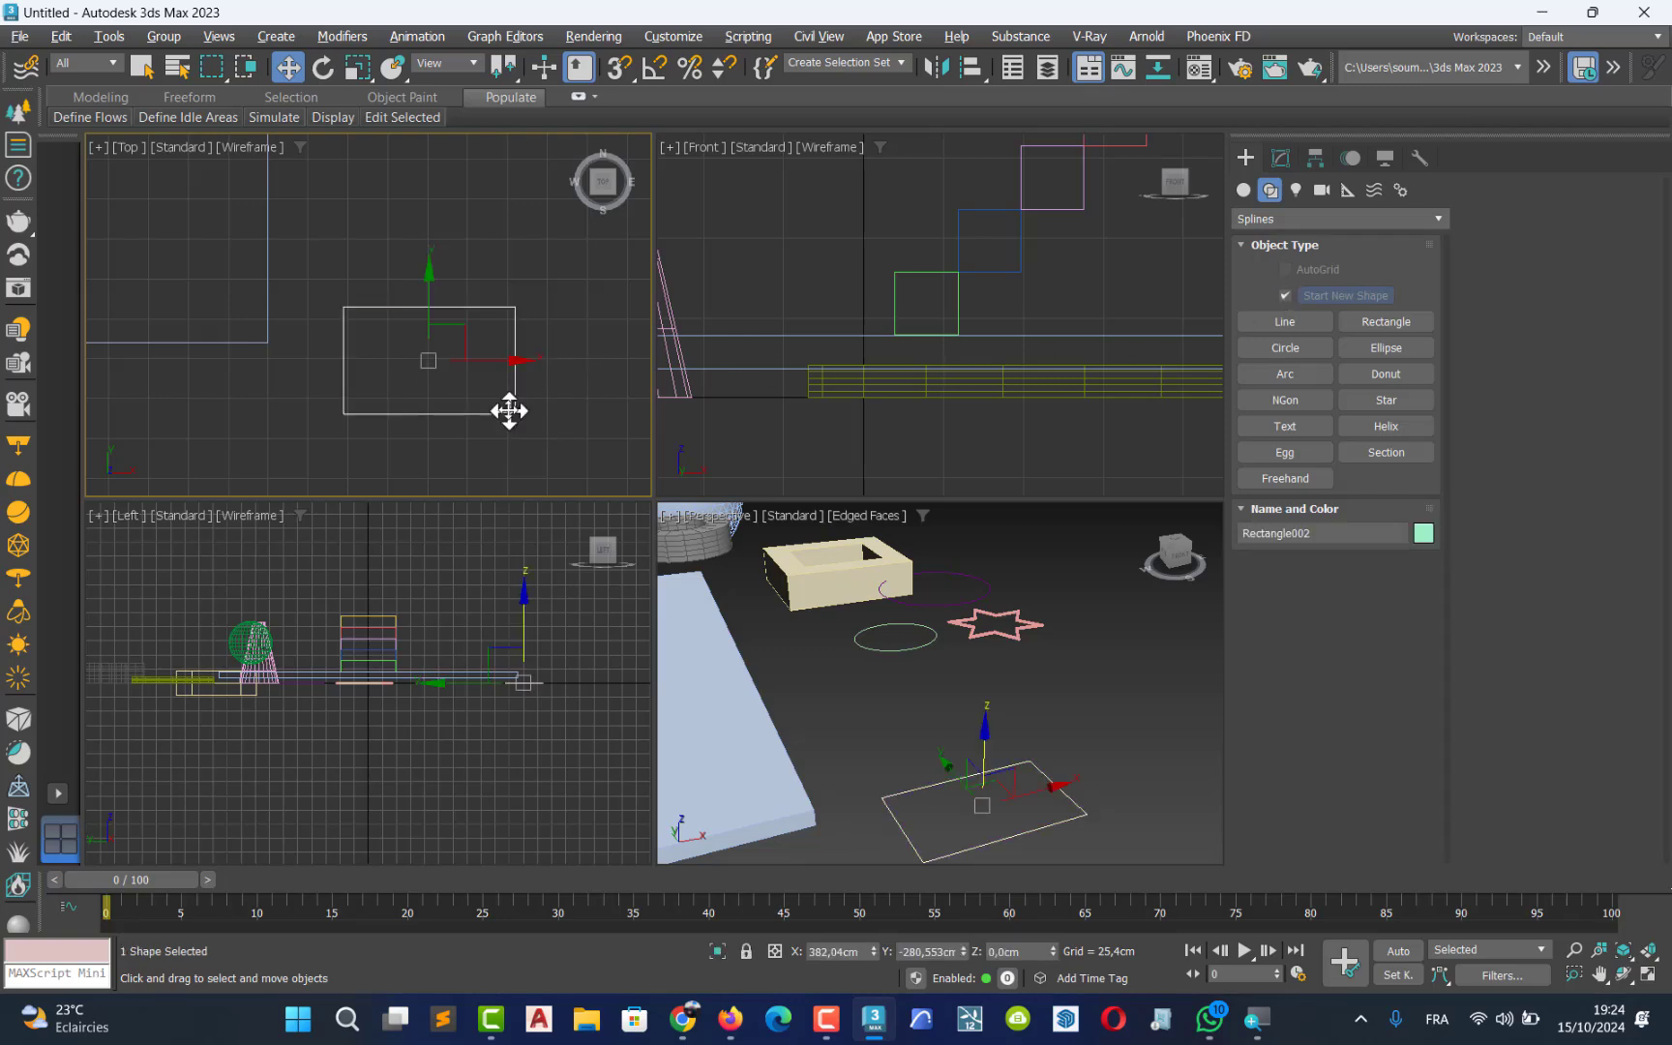
key("Delete")
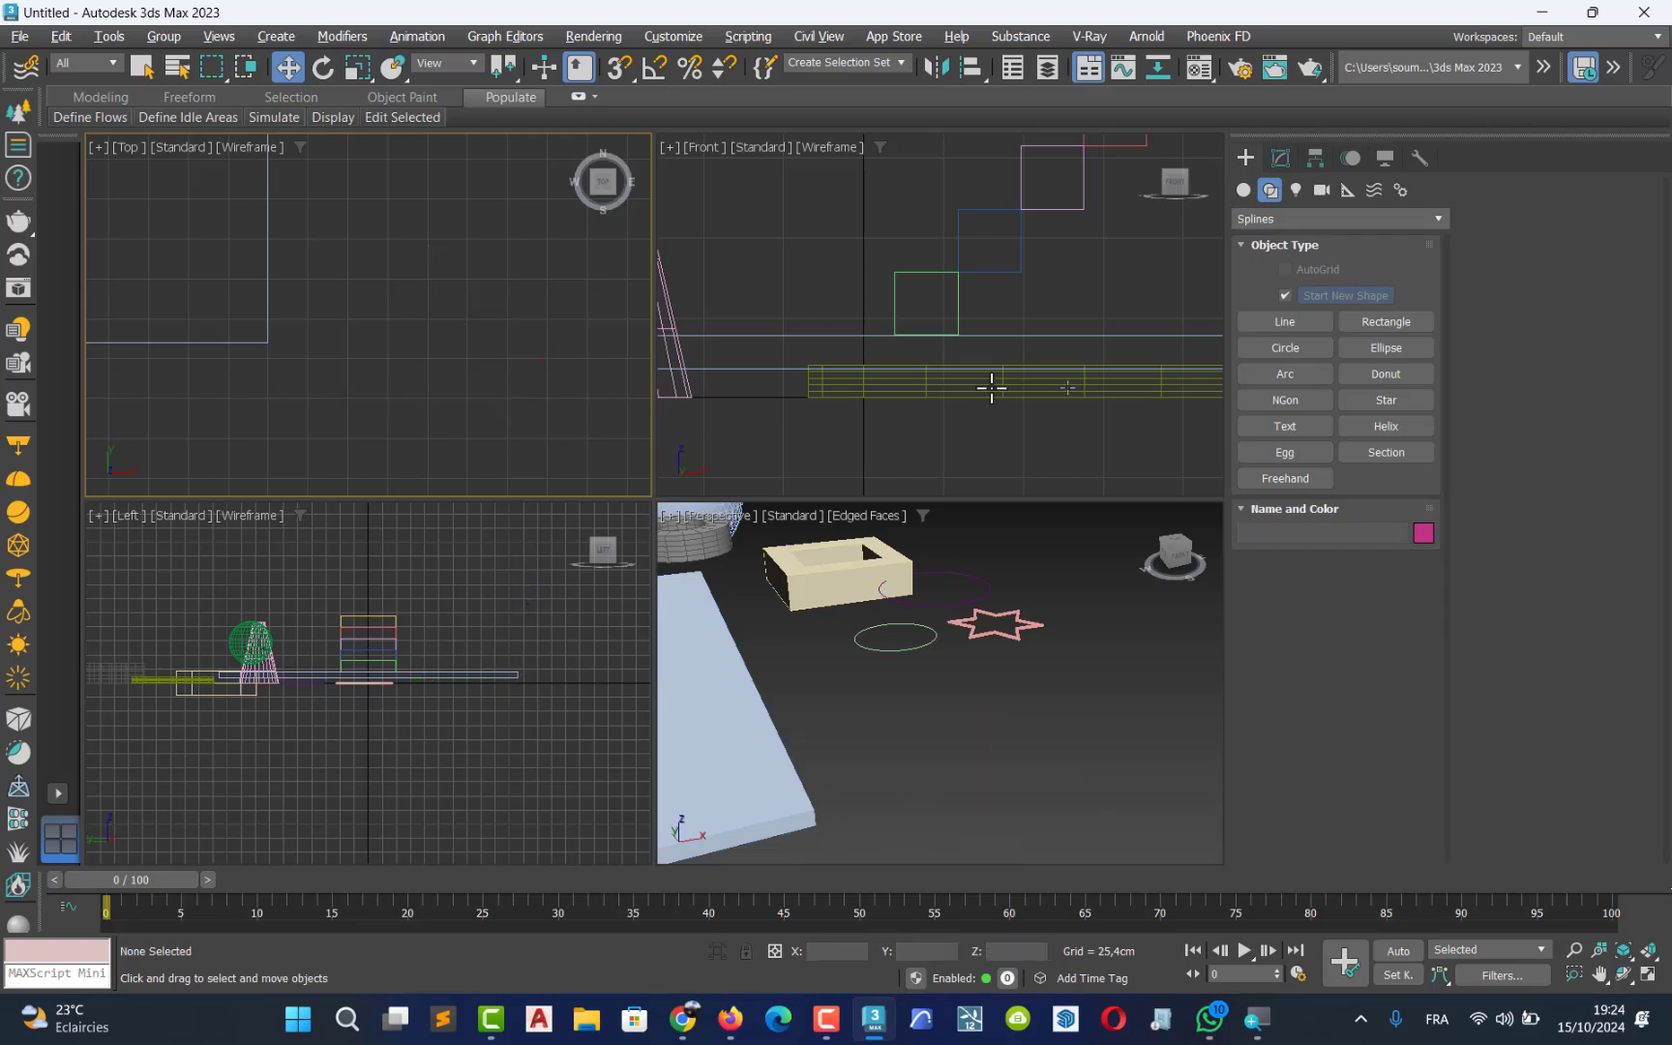
- Draw a rectangle about 66.5 by 99.2 cm in the Top view with two small separate rectangles inside, the lower one about 10.5 by 15.5 cm
left_click(1378, 322)
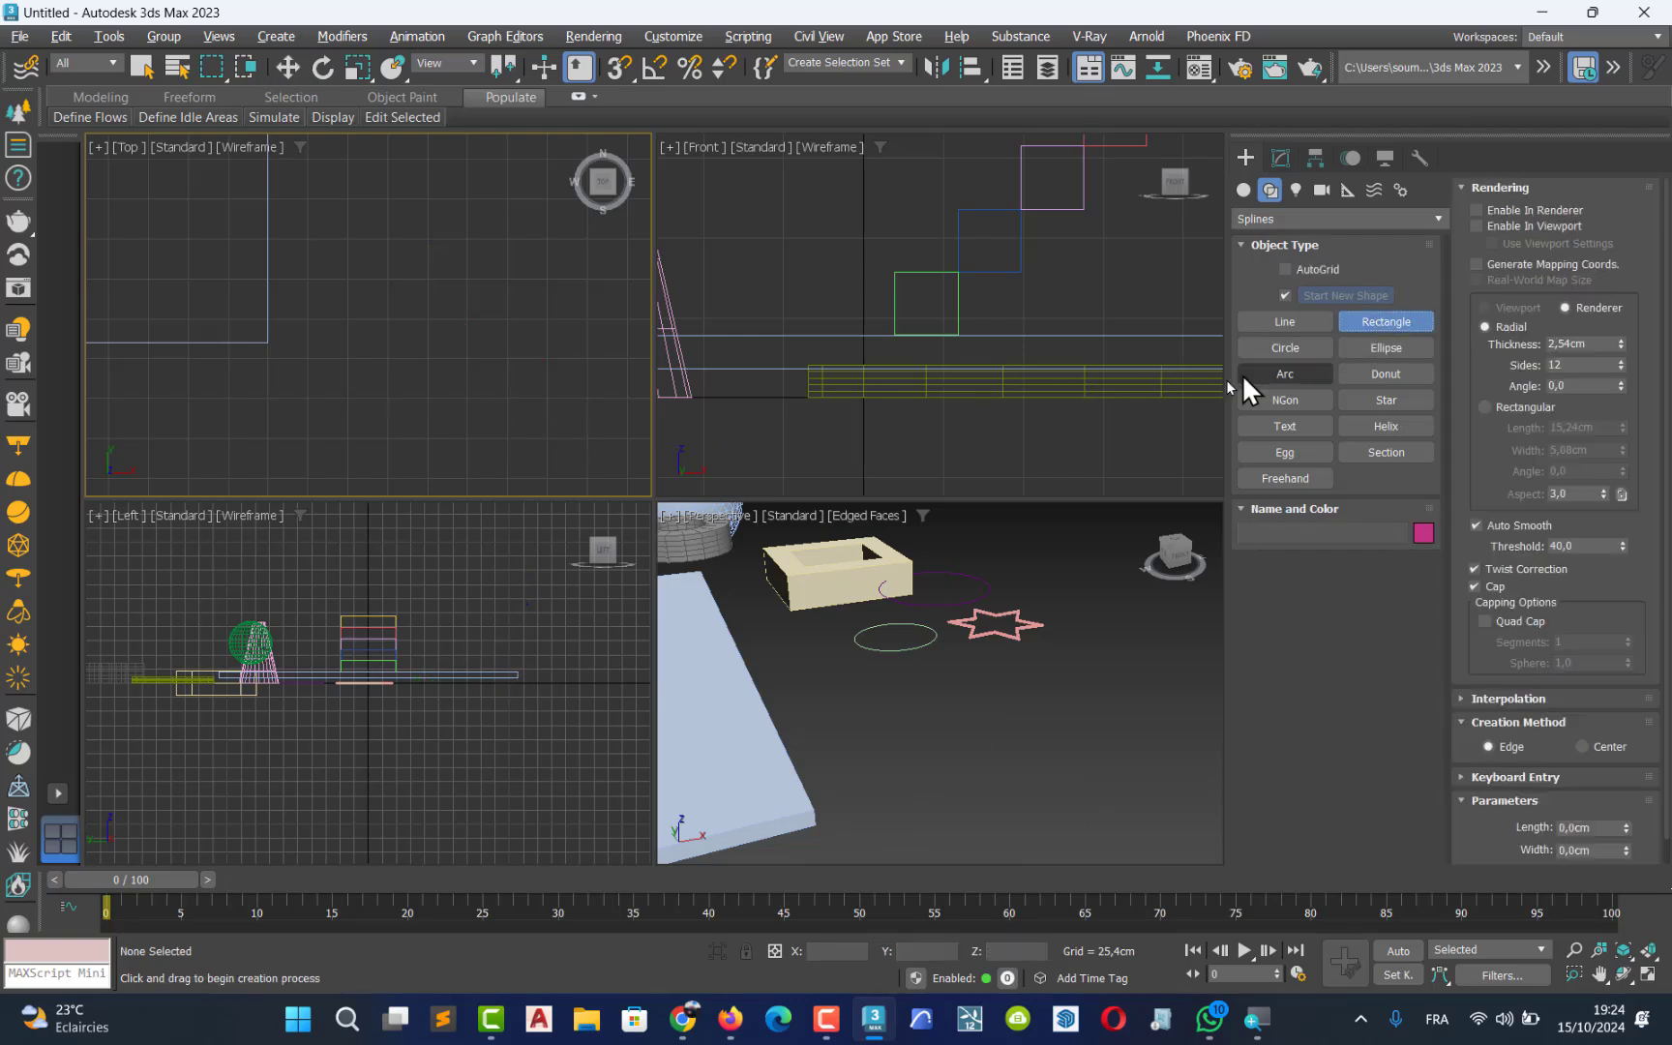
left_click_drag(358, 286, 515, 391)
middle_click_drag(523, 395, 384, 358)
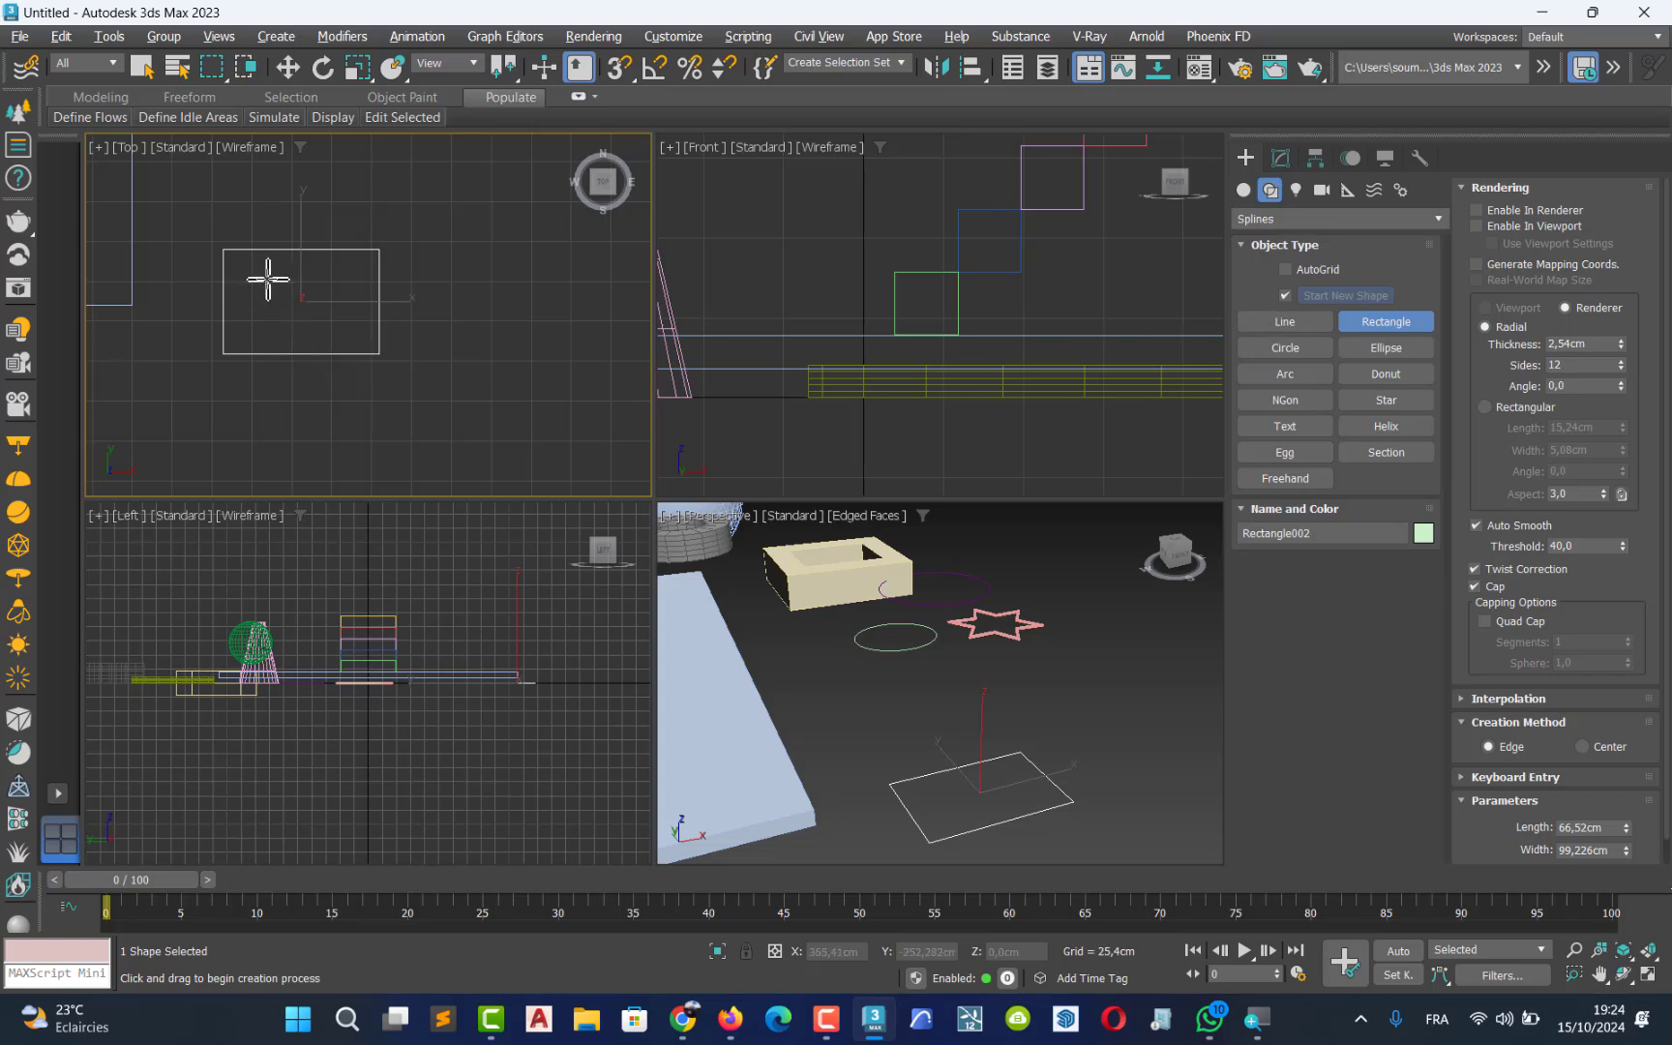
left_click_drag(247, 271, 358, 333)
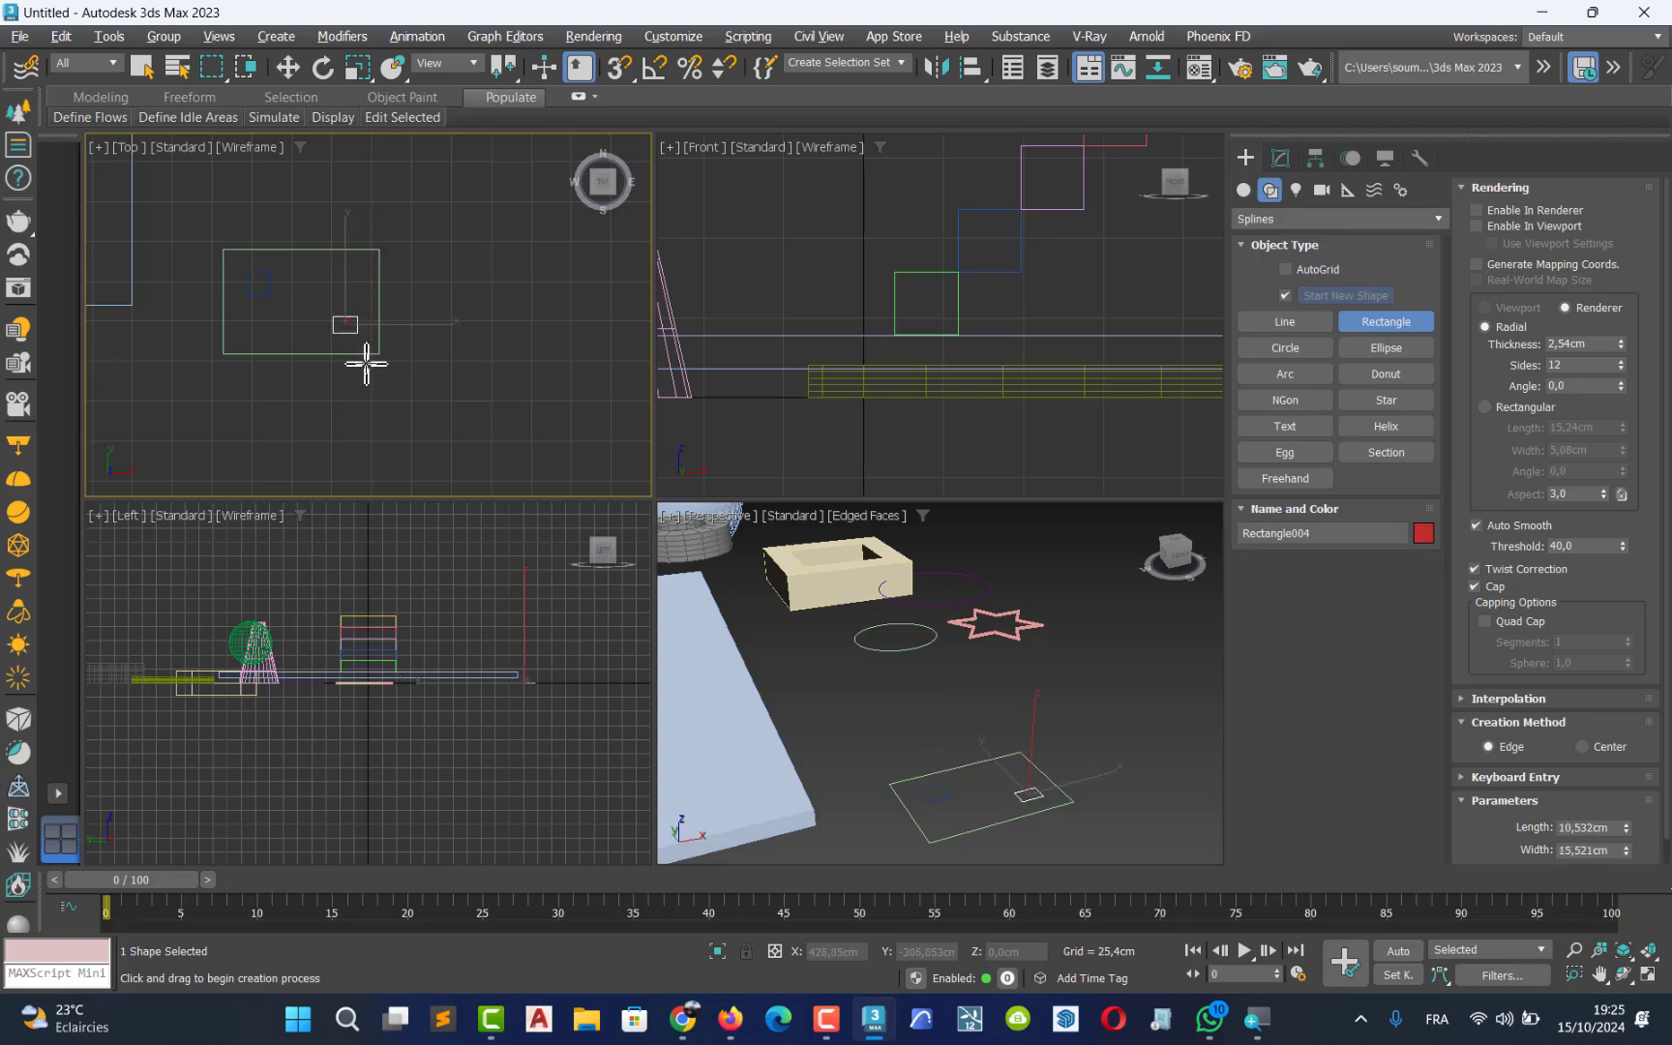
left_click(288, 68)
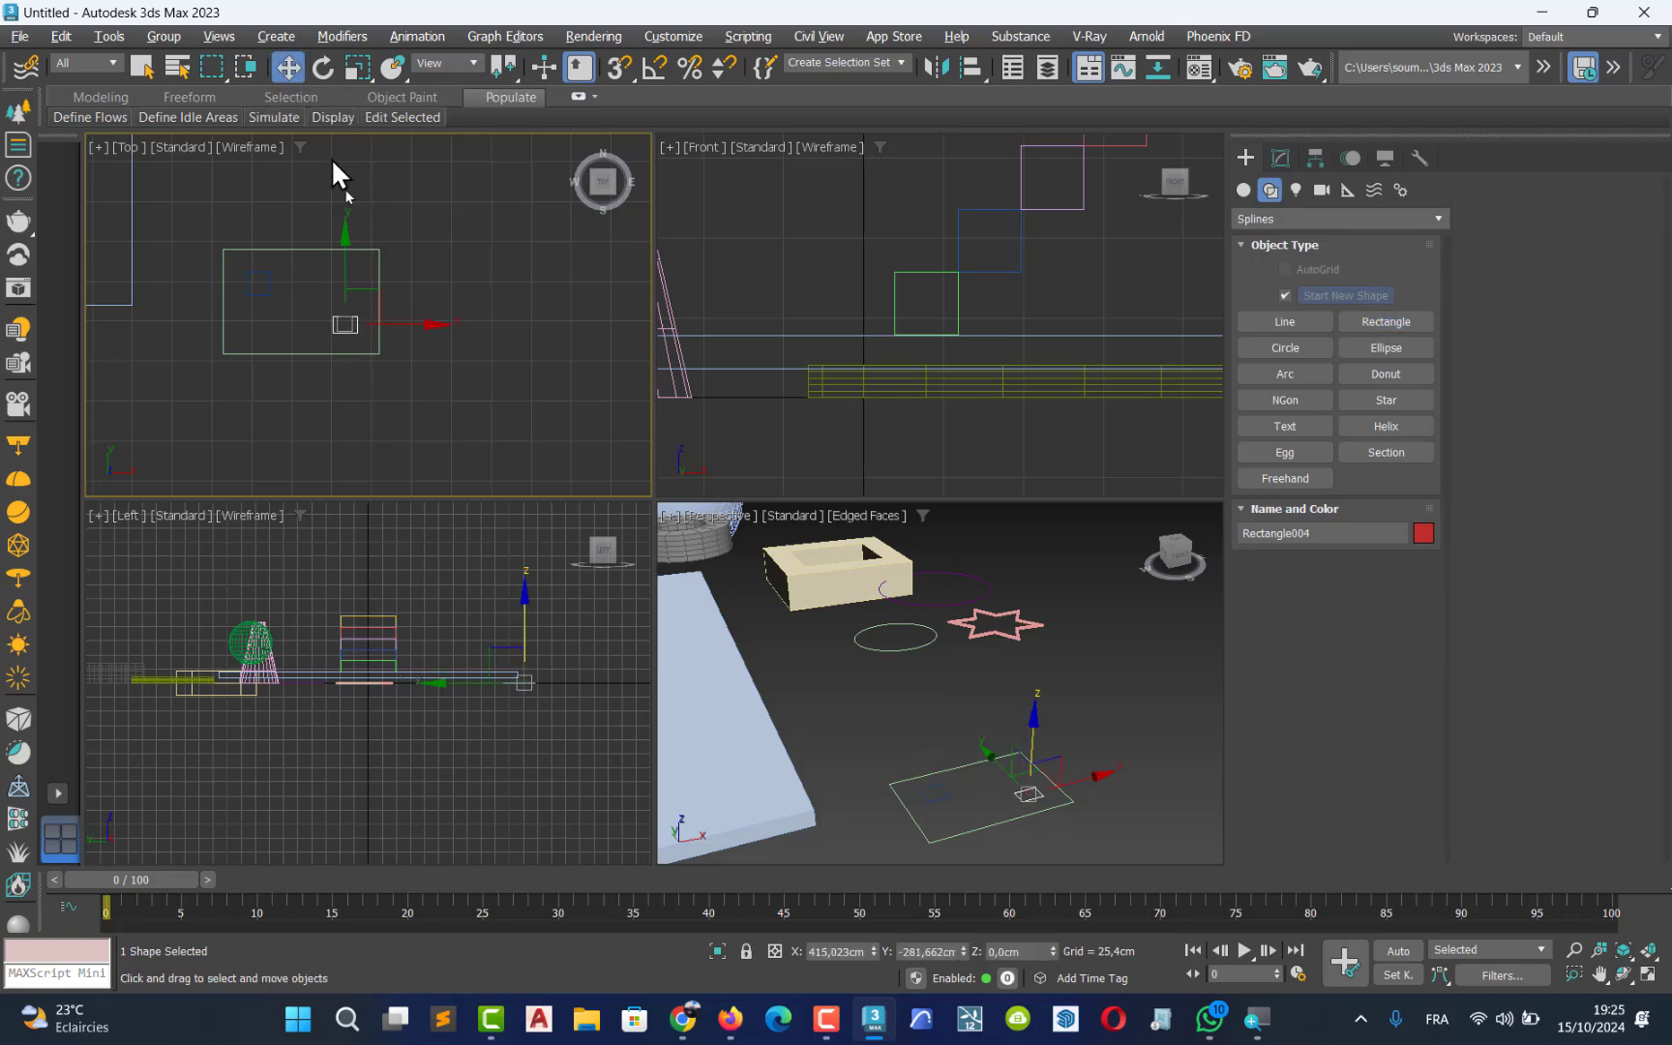
left_click(423, 304)
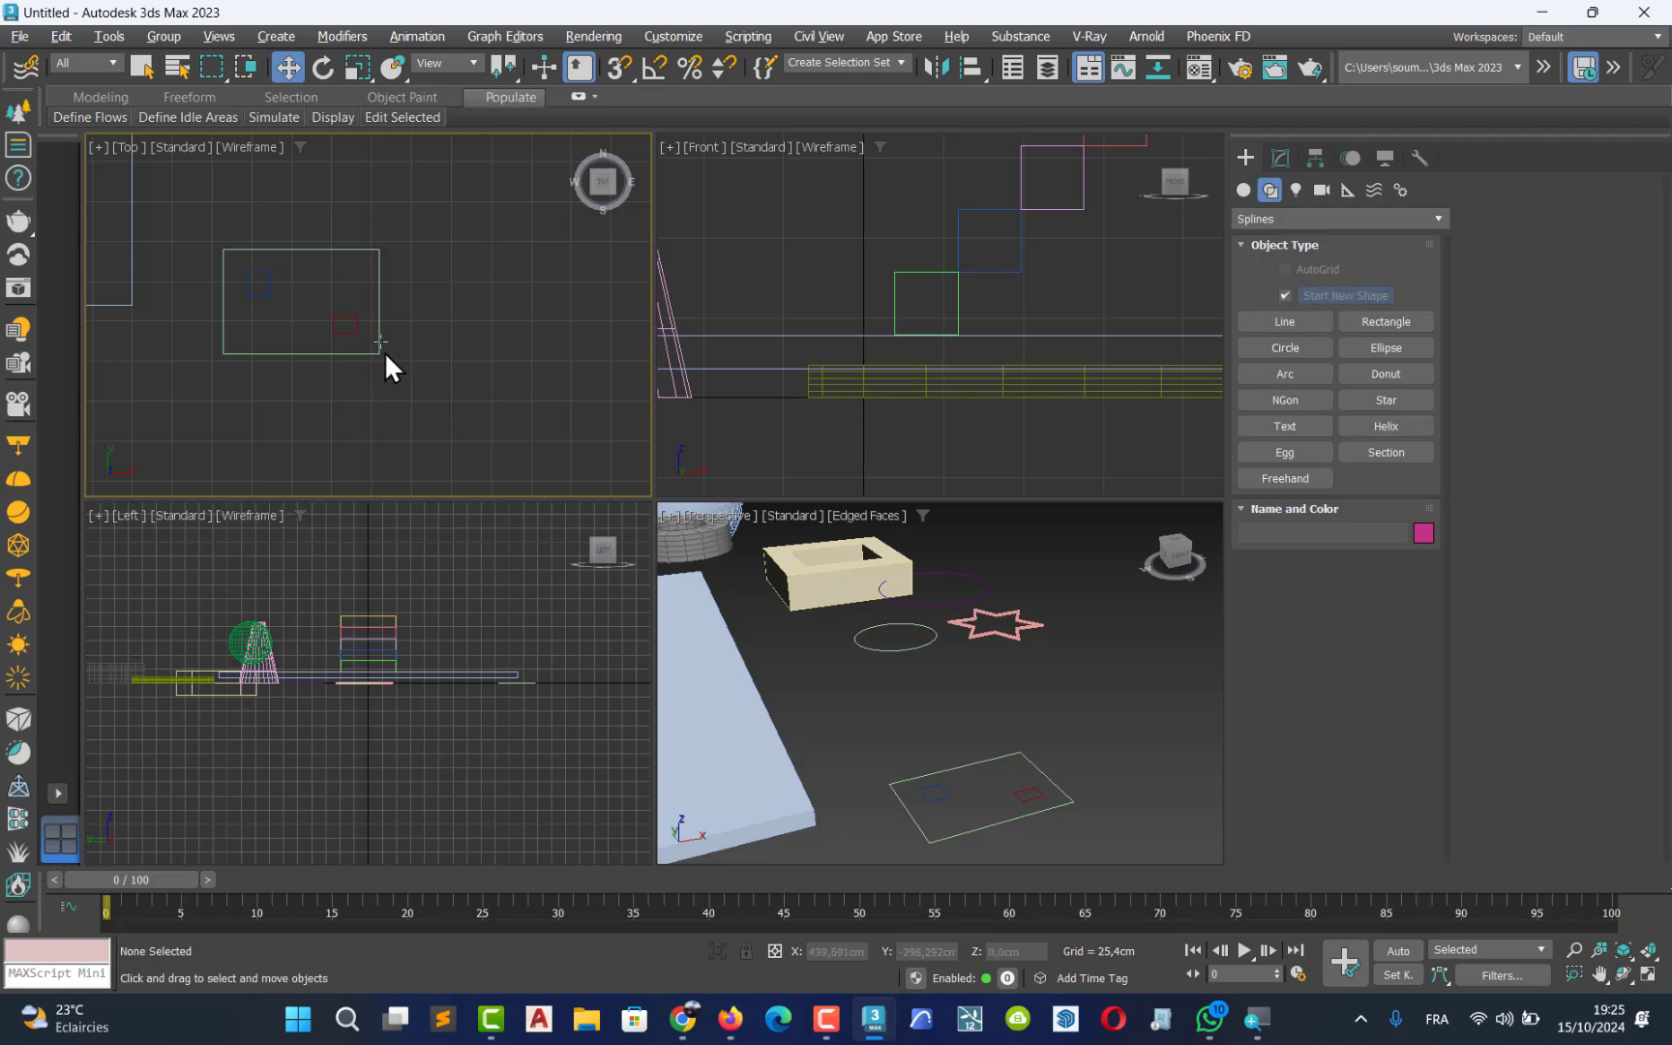
- Maximize the Top view and select only the outer rectangle to check whether it is independent of the inner ones, then deselect it
middle_click_drag(347, 332, 392, 354)
key("alt+w")
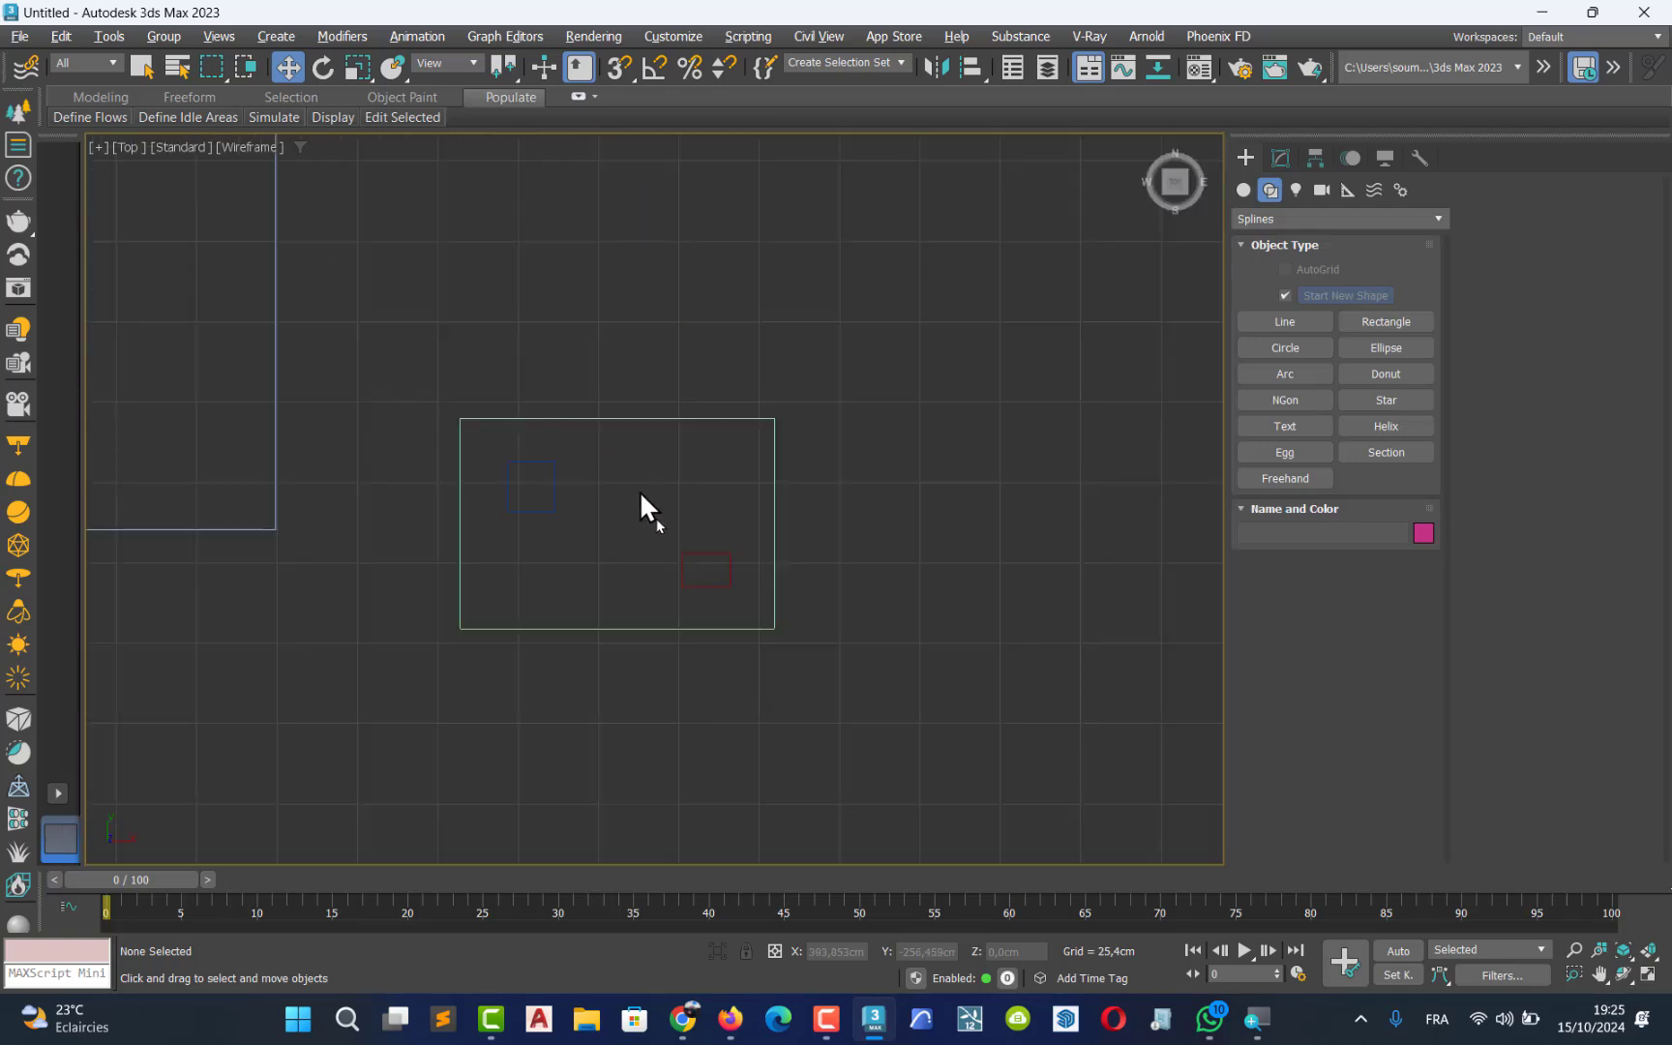
scroll(597, 521, "up", 4)
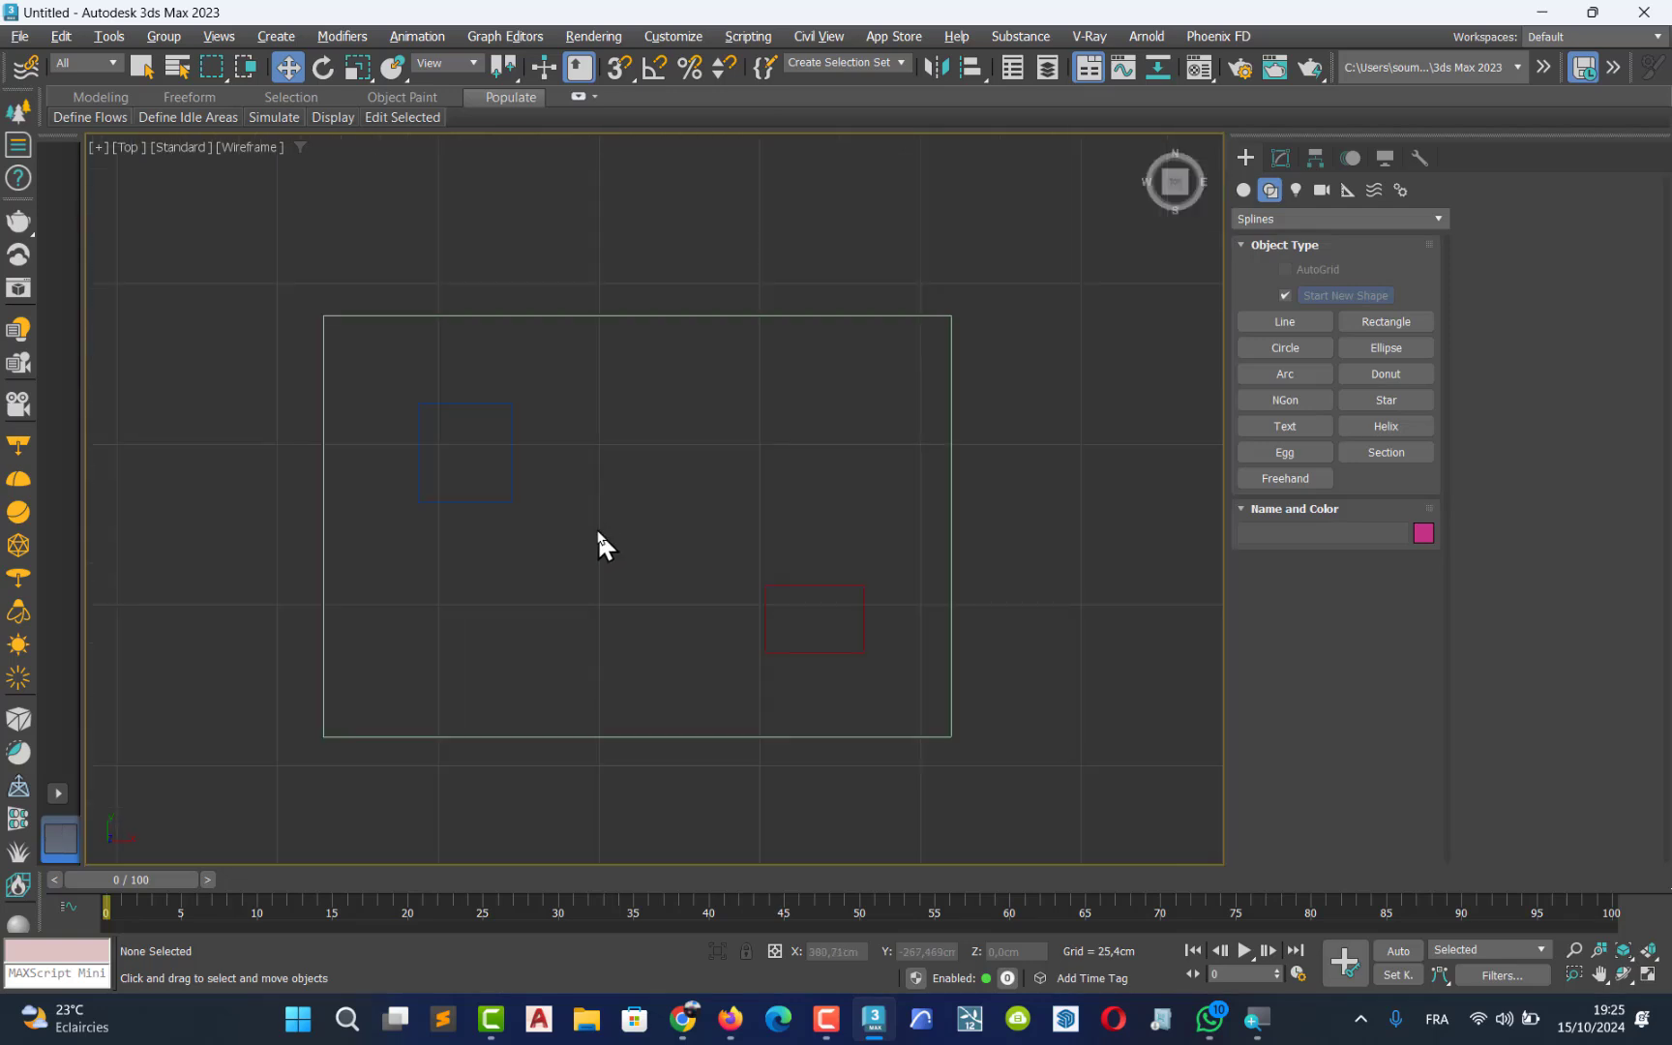
middle_click_drag(597, 531, 627, 521)
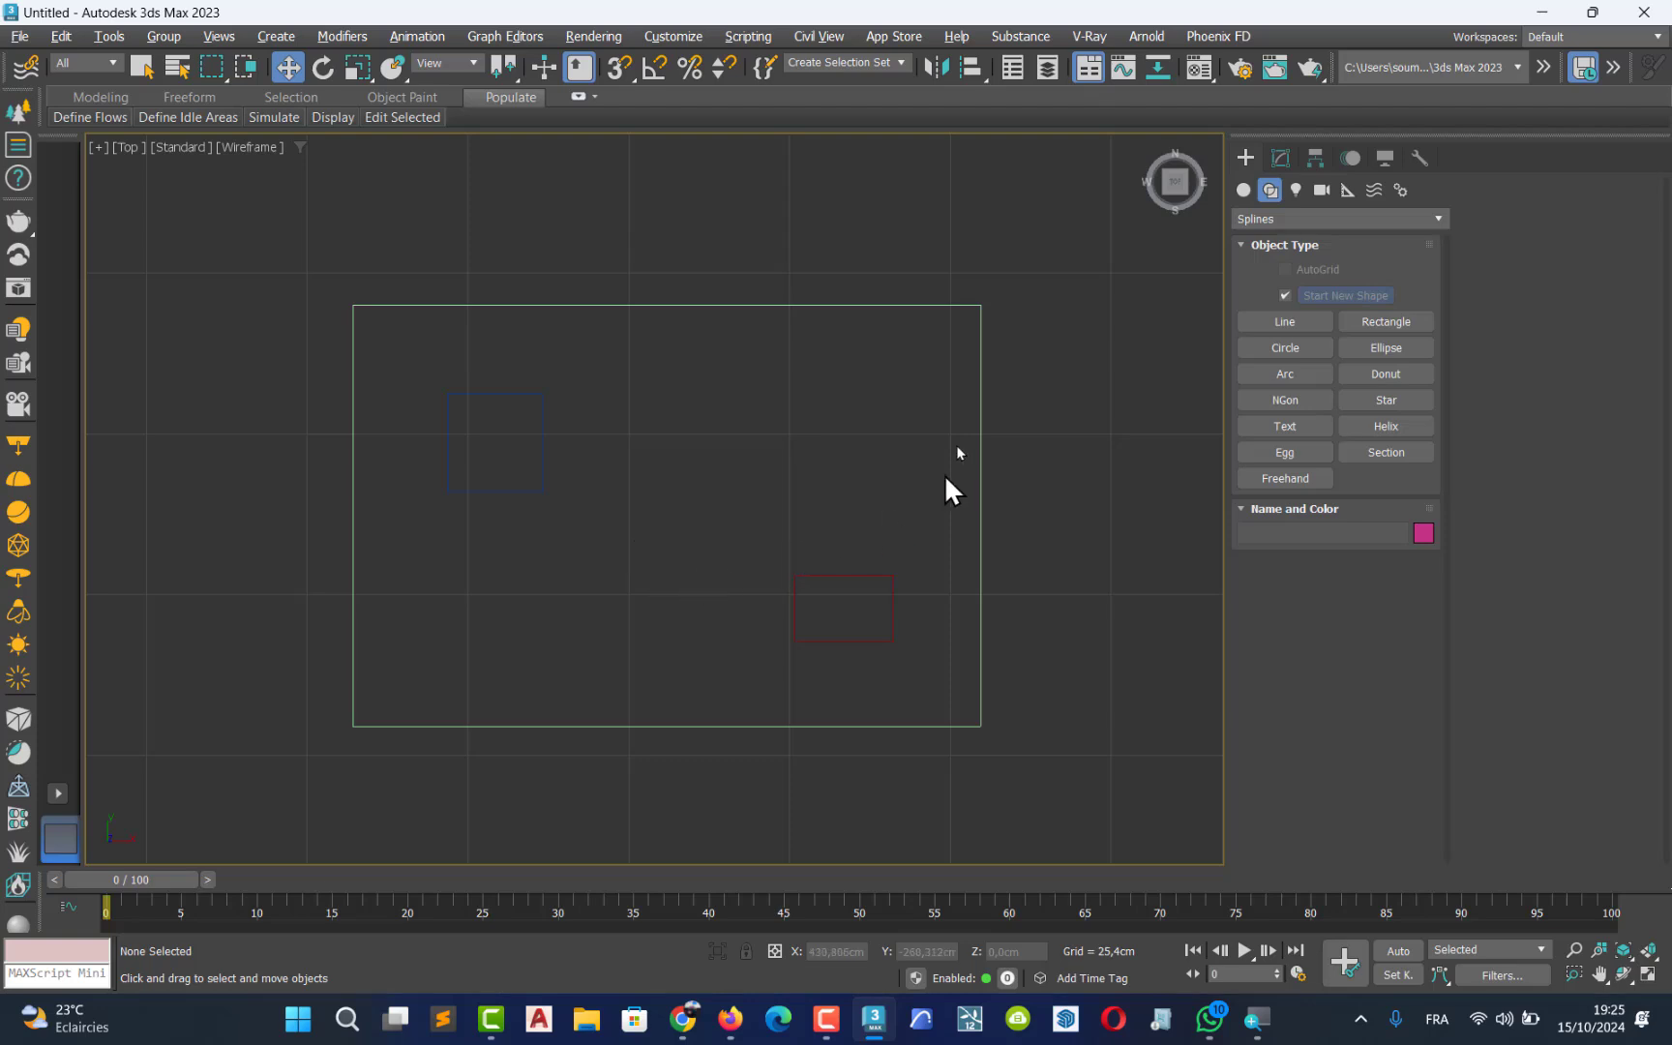
left_click(980, 438)
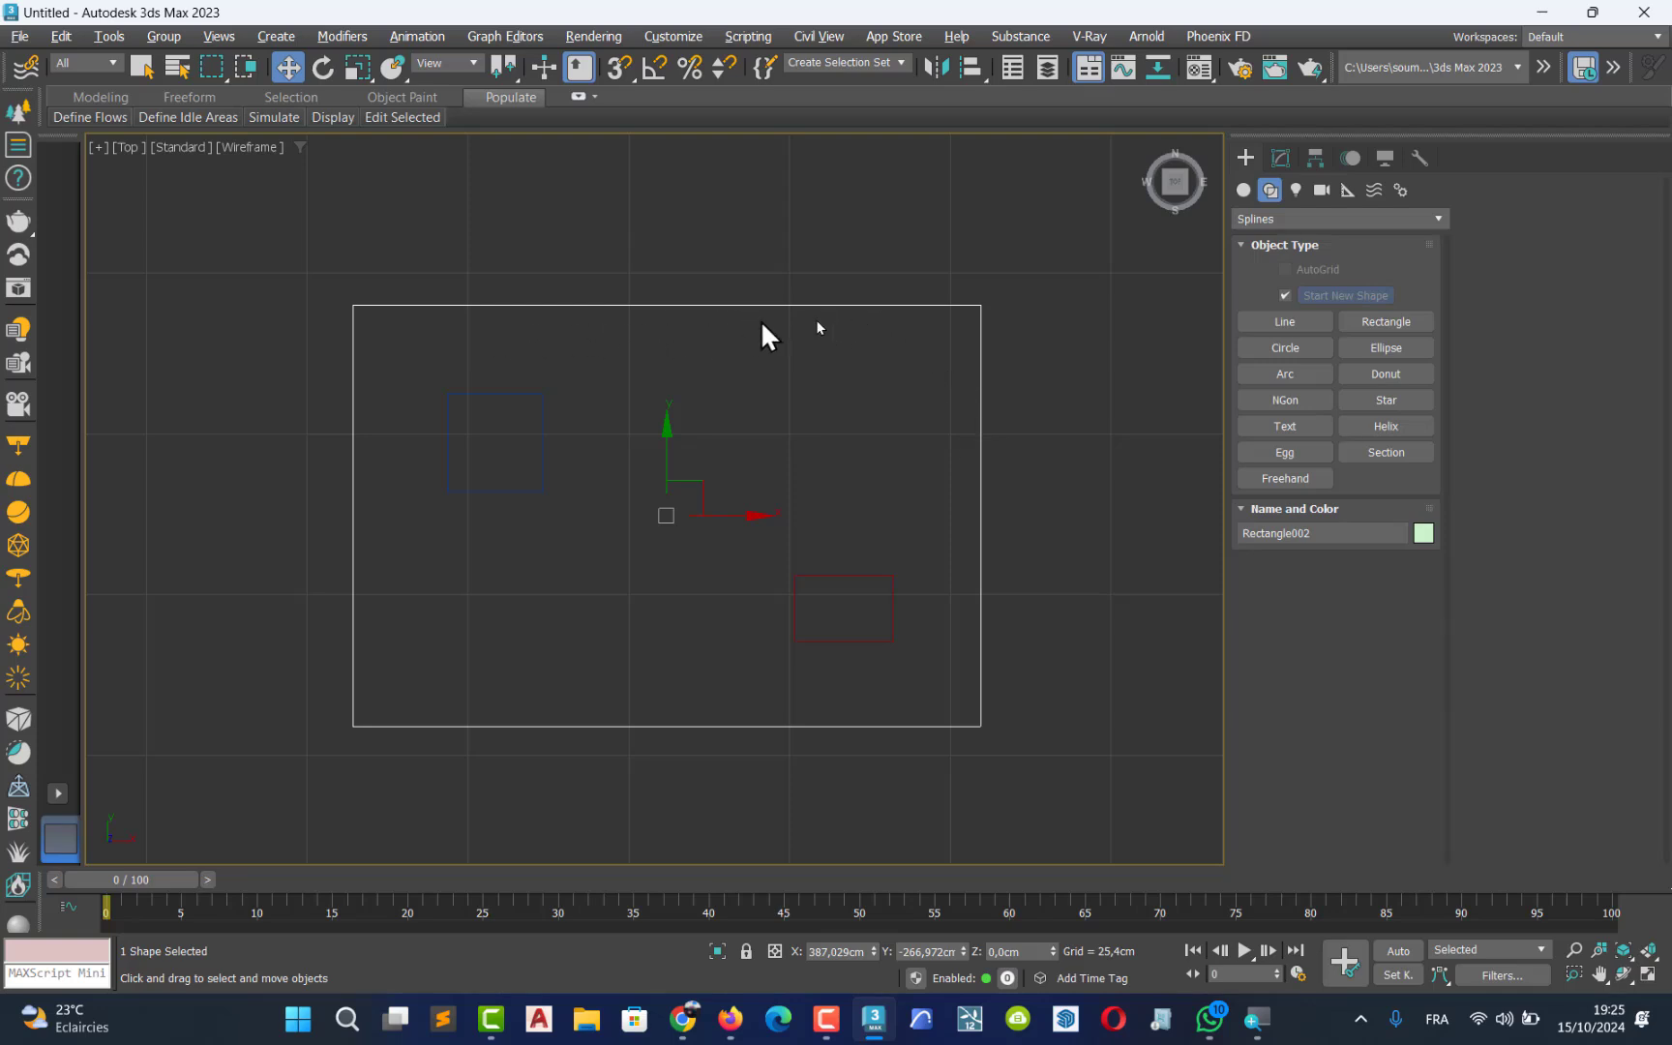
left_click(1049, 650)
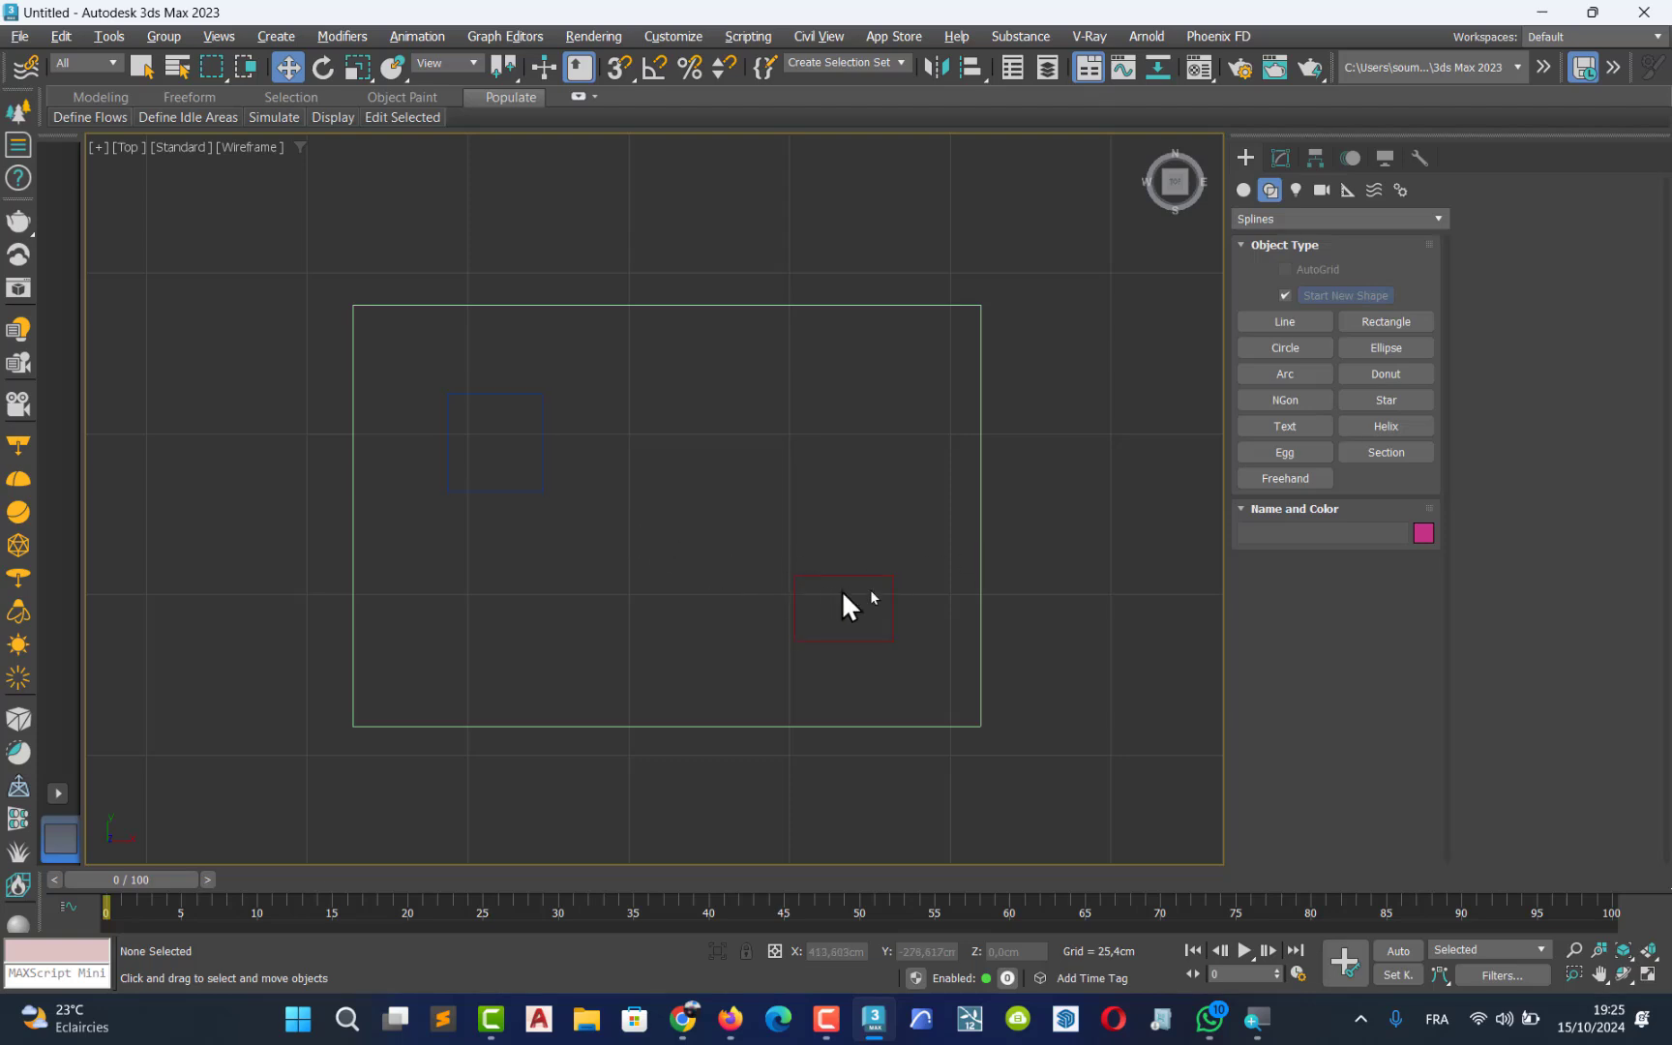
- Turn off Start New Shape and draw a rectangle about 64.8 cm long and 66.9 cm wide beside the first group of rectangles
middle_click_drag(841, 589, 615, 495)
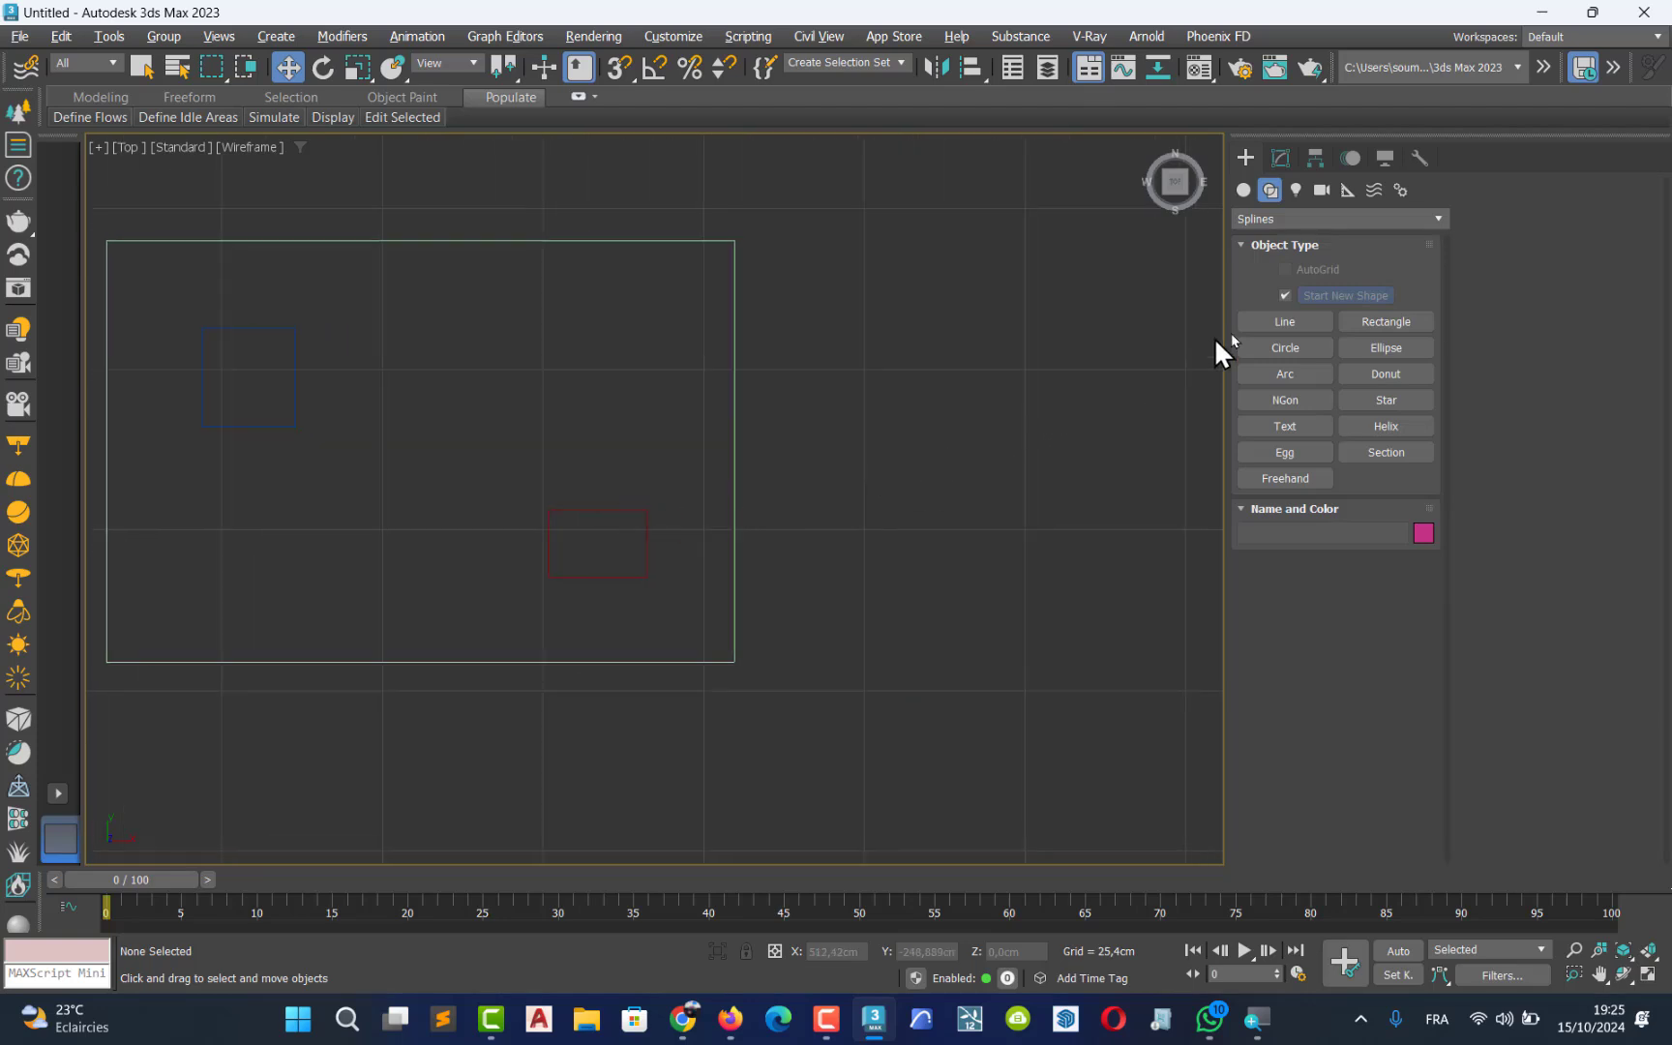
left_click(1383, 322)
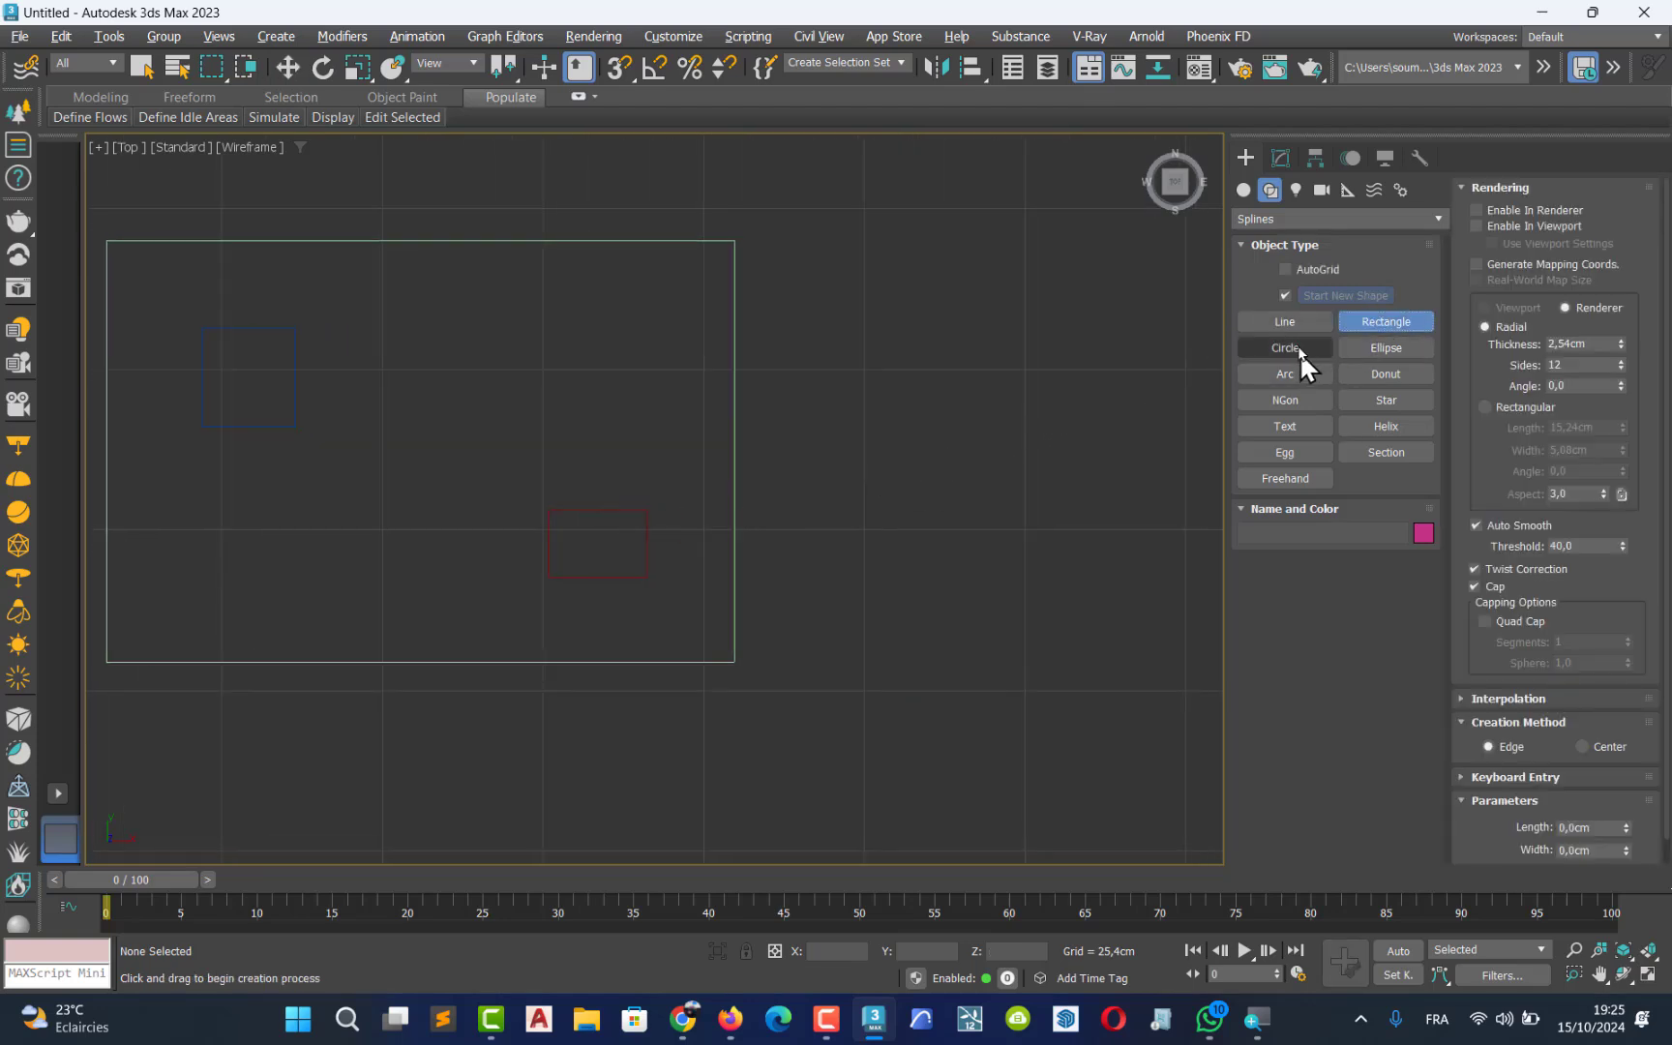
left_click(1284, 295)
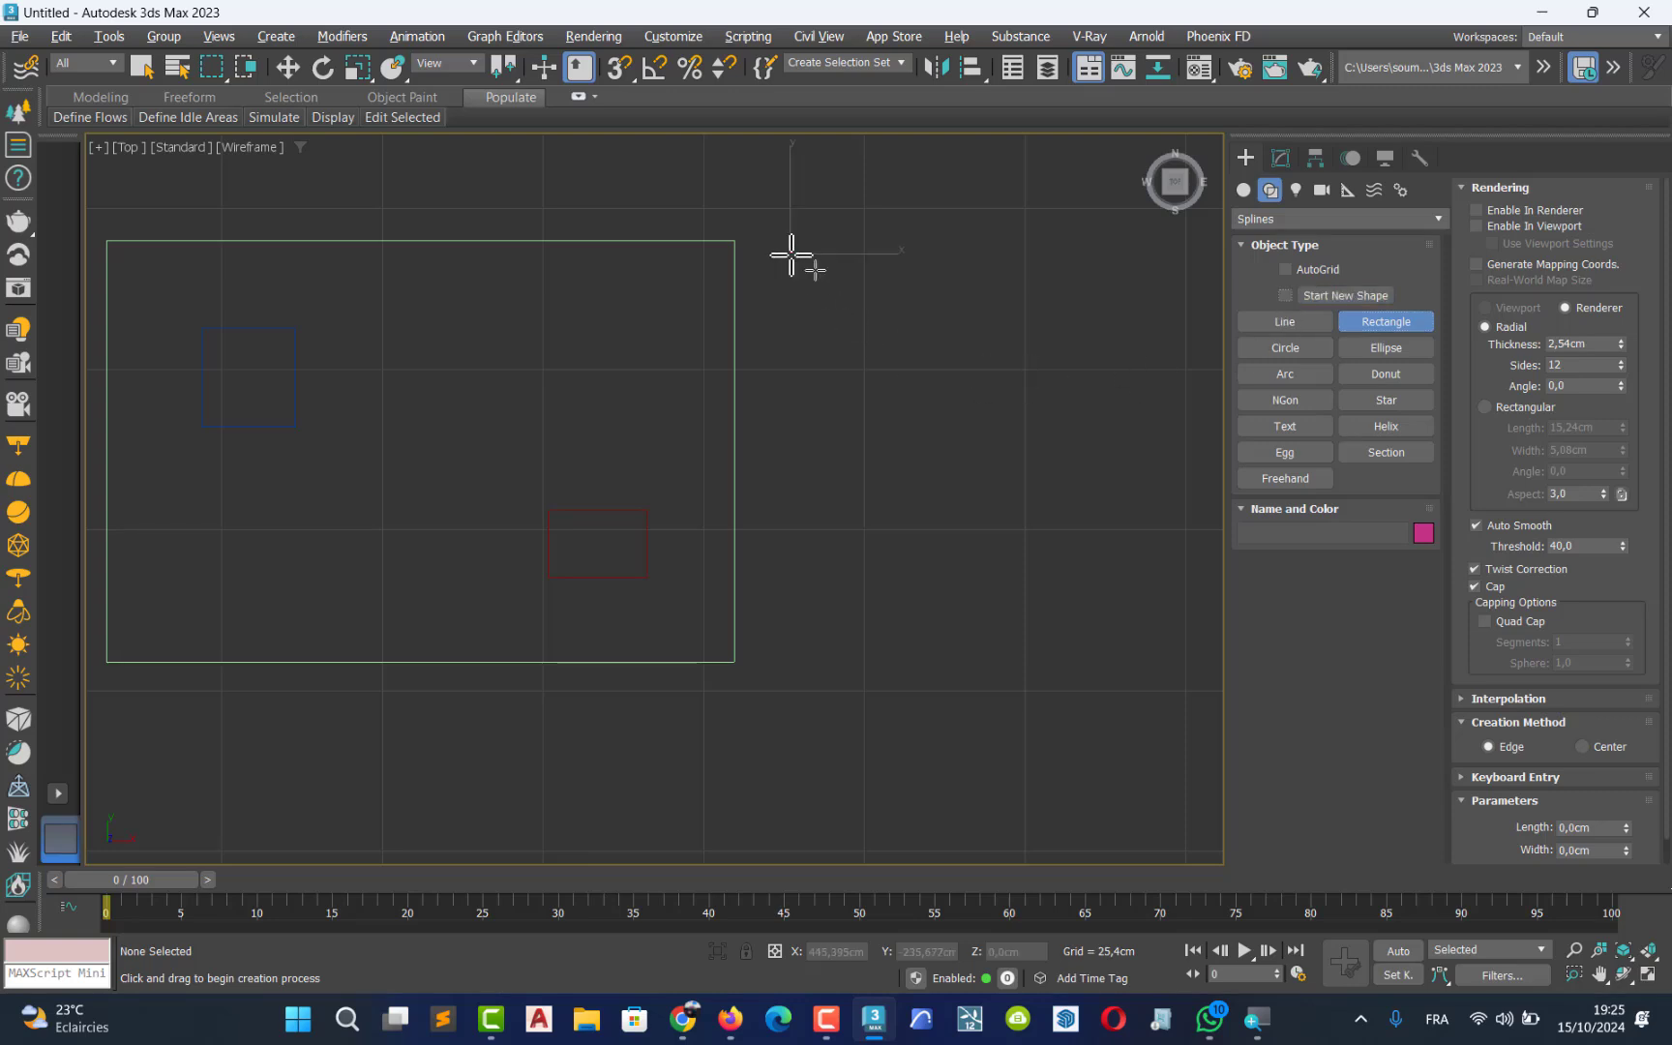
left_click_drag(791, 254, 1214, 663)
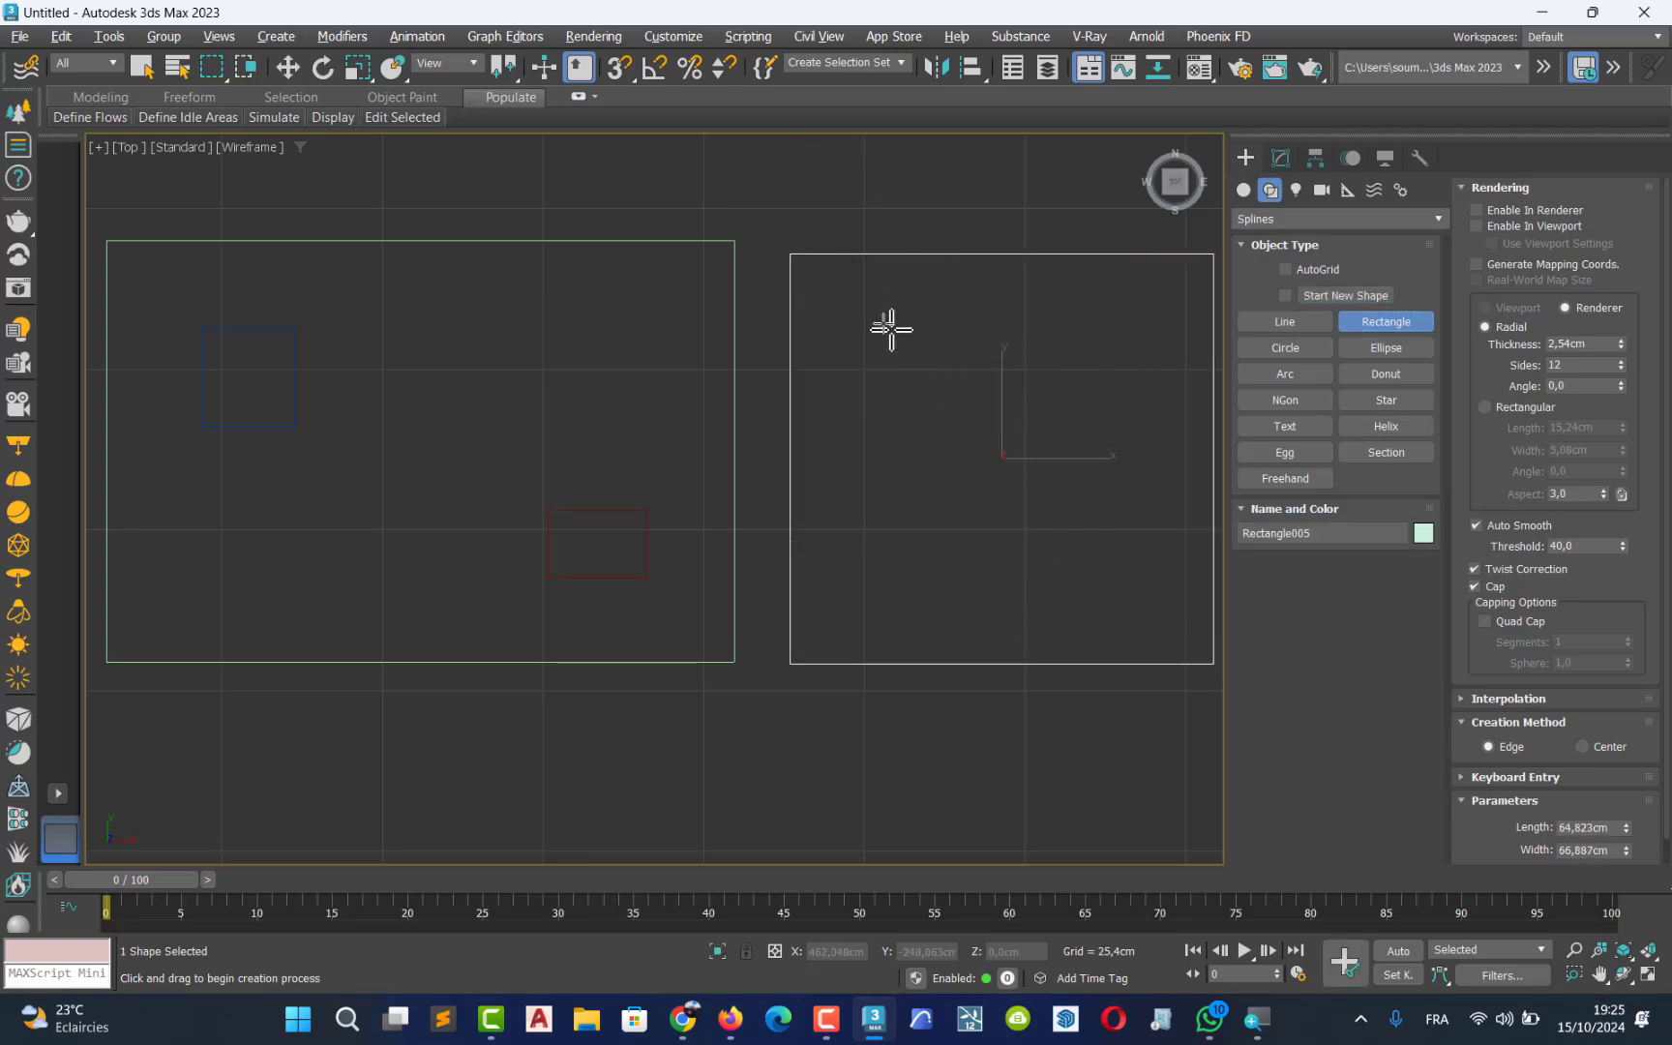
- Add two rectangles inside the second outline as part of the same shape, about 10.6 by 7.3 cm and 6.9 by 8.3 cm, then deselect it
left_click_drag(827, 325, 874, 392)
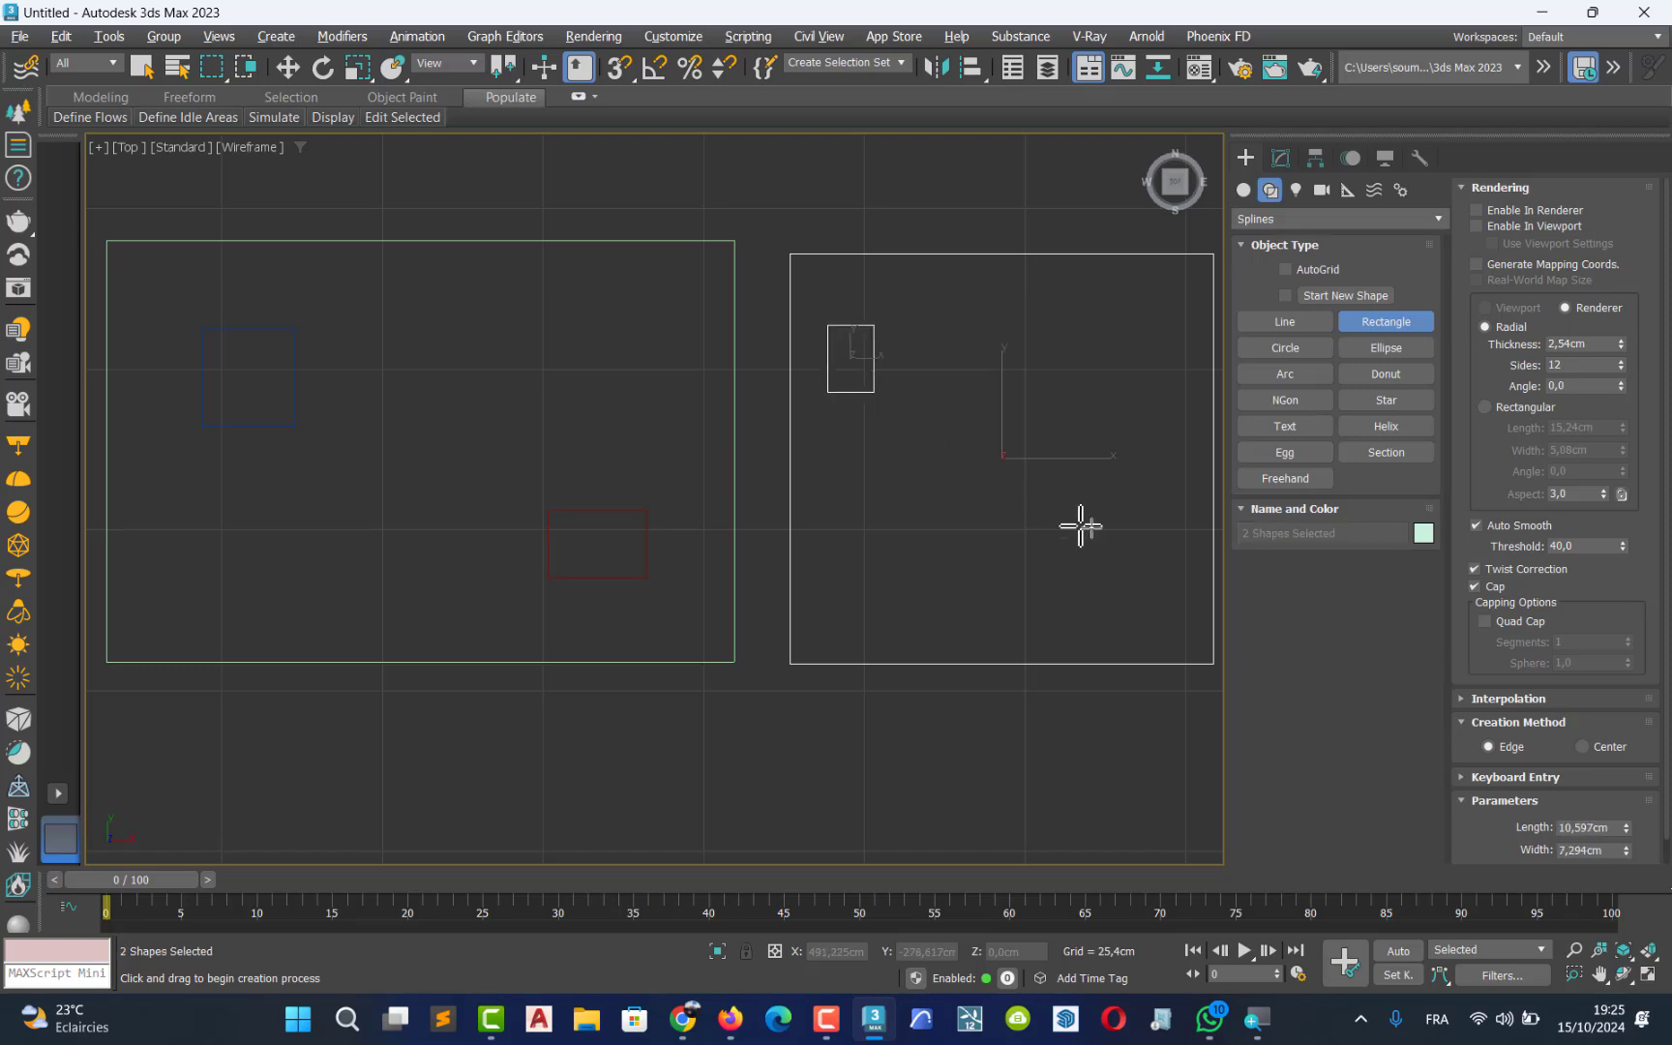
left_click_drag(1094, 532, 1147, 575)
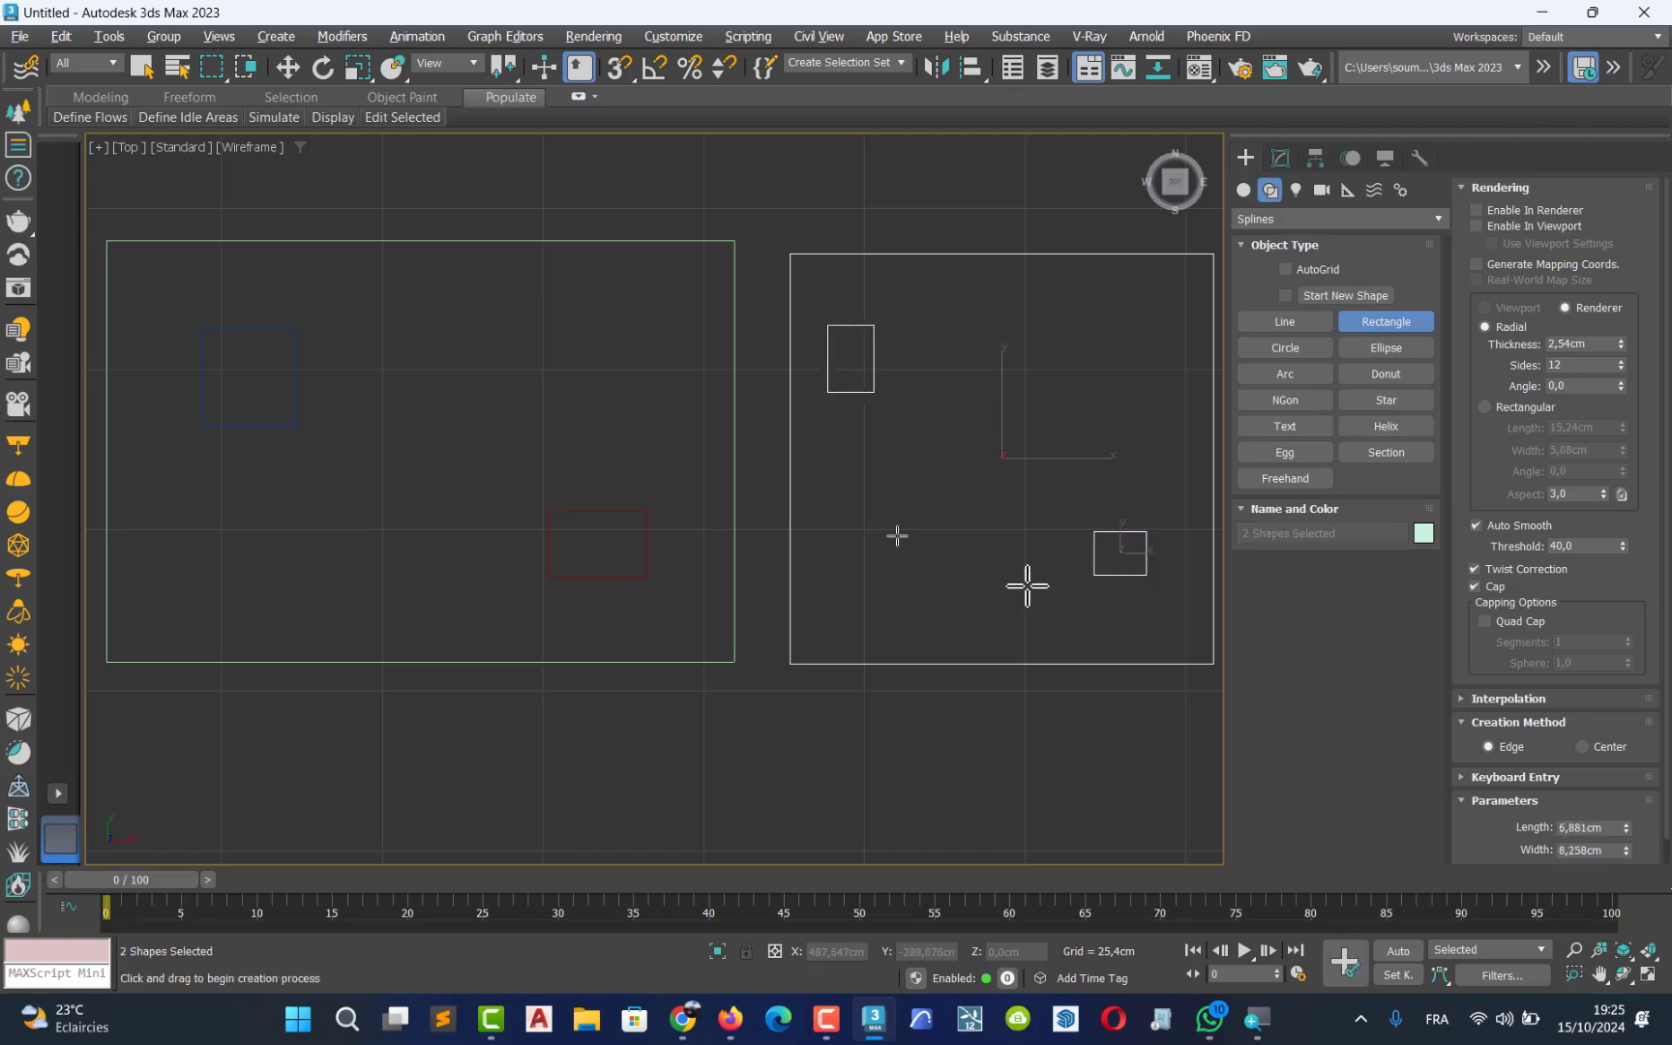
left_click(289, 65)
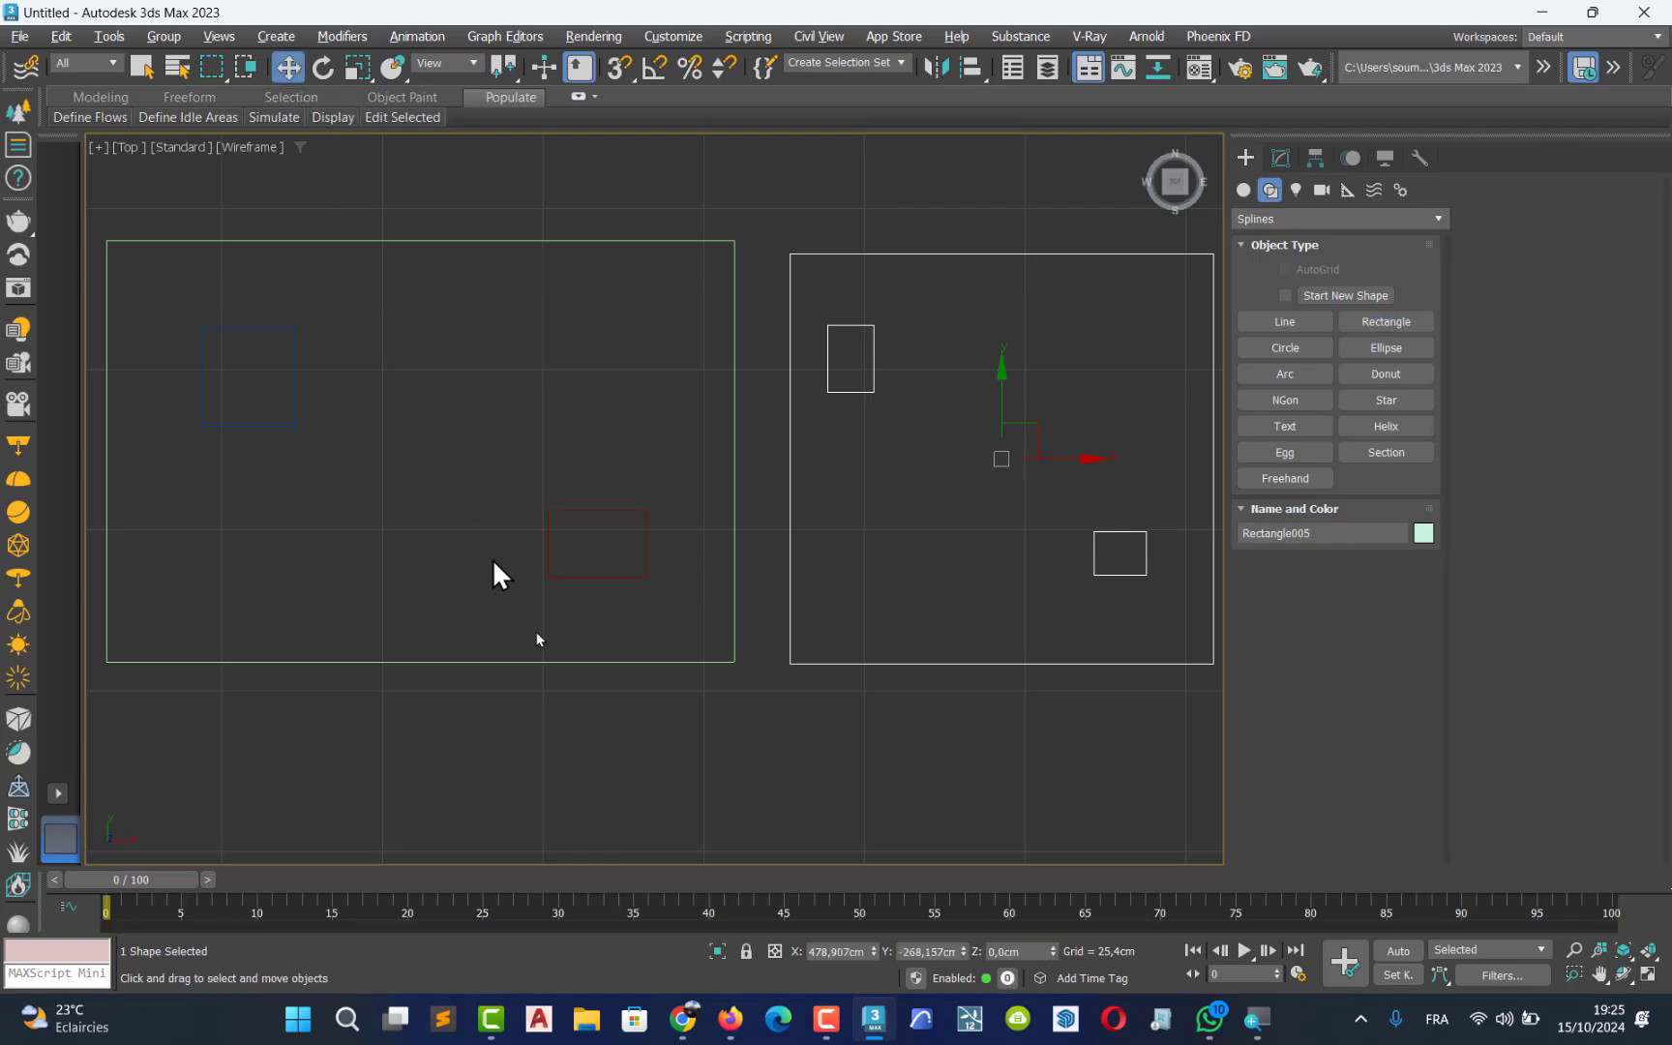
left_click(604, 751)
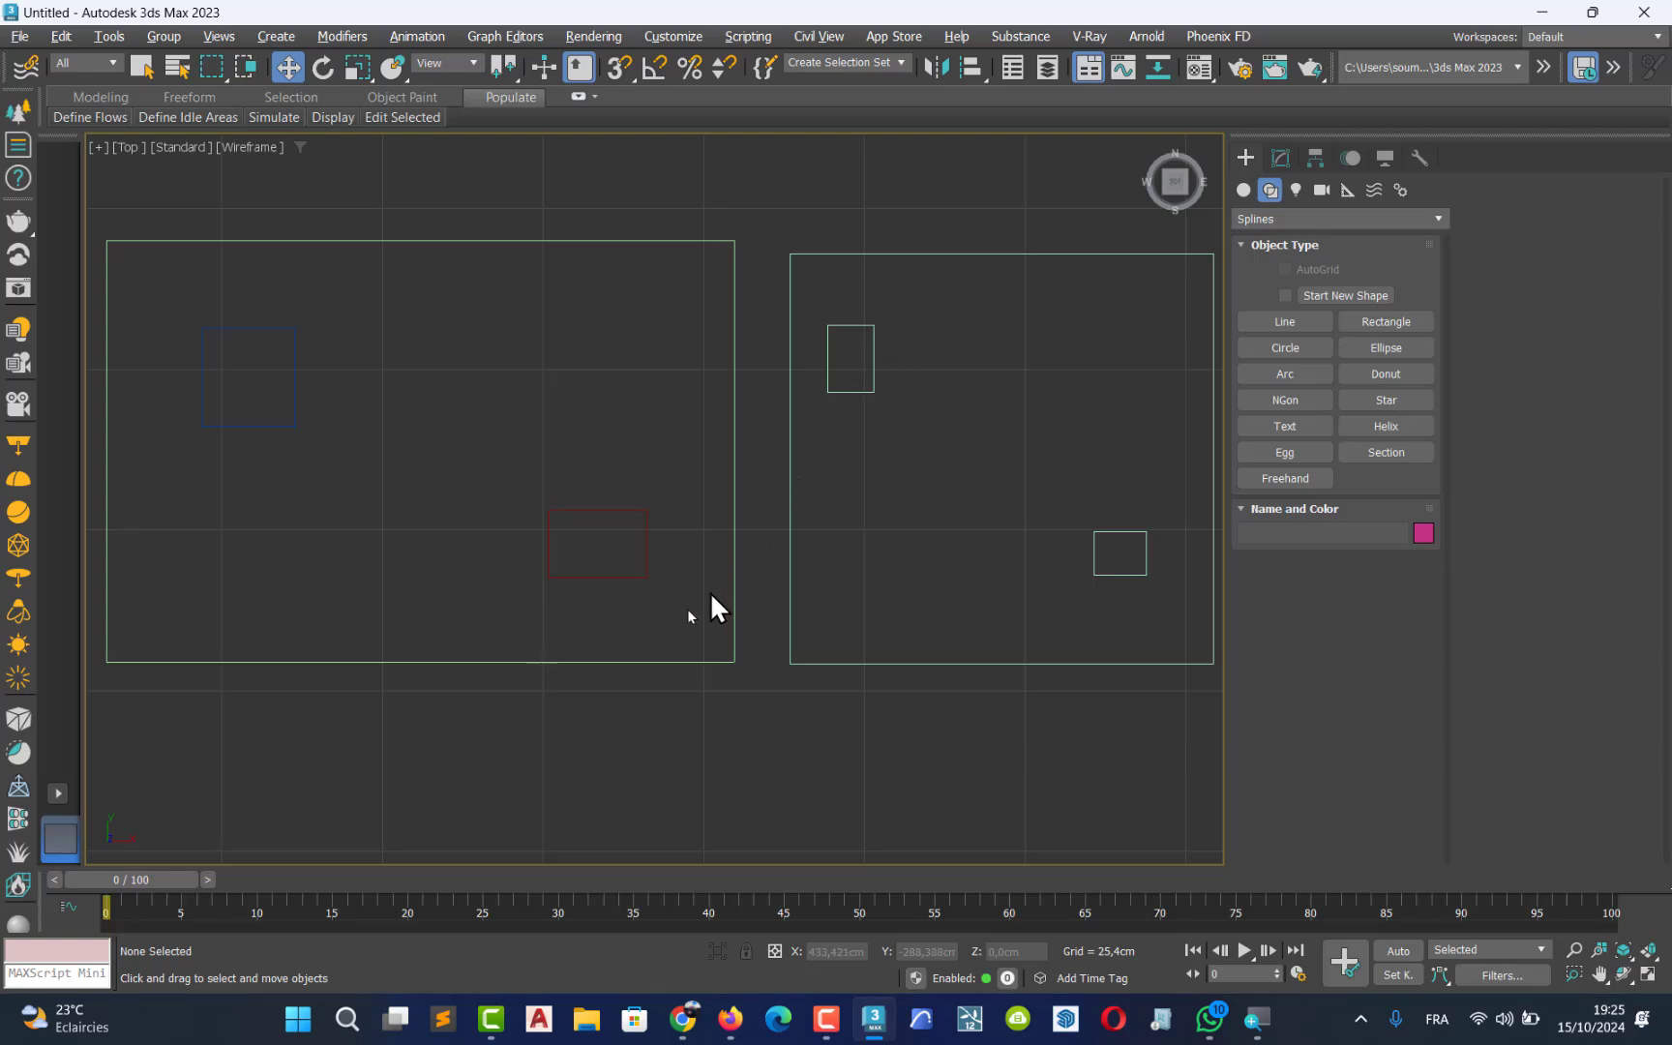
- Move the separate blue inner rectangle about 12.1 cm down along the Y axis within the first outer rectangle
left_click(625, 662)
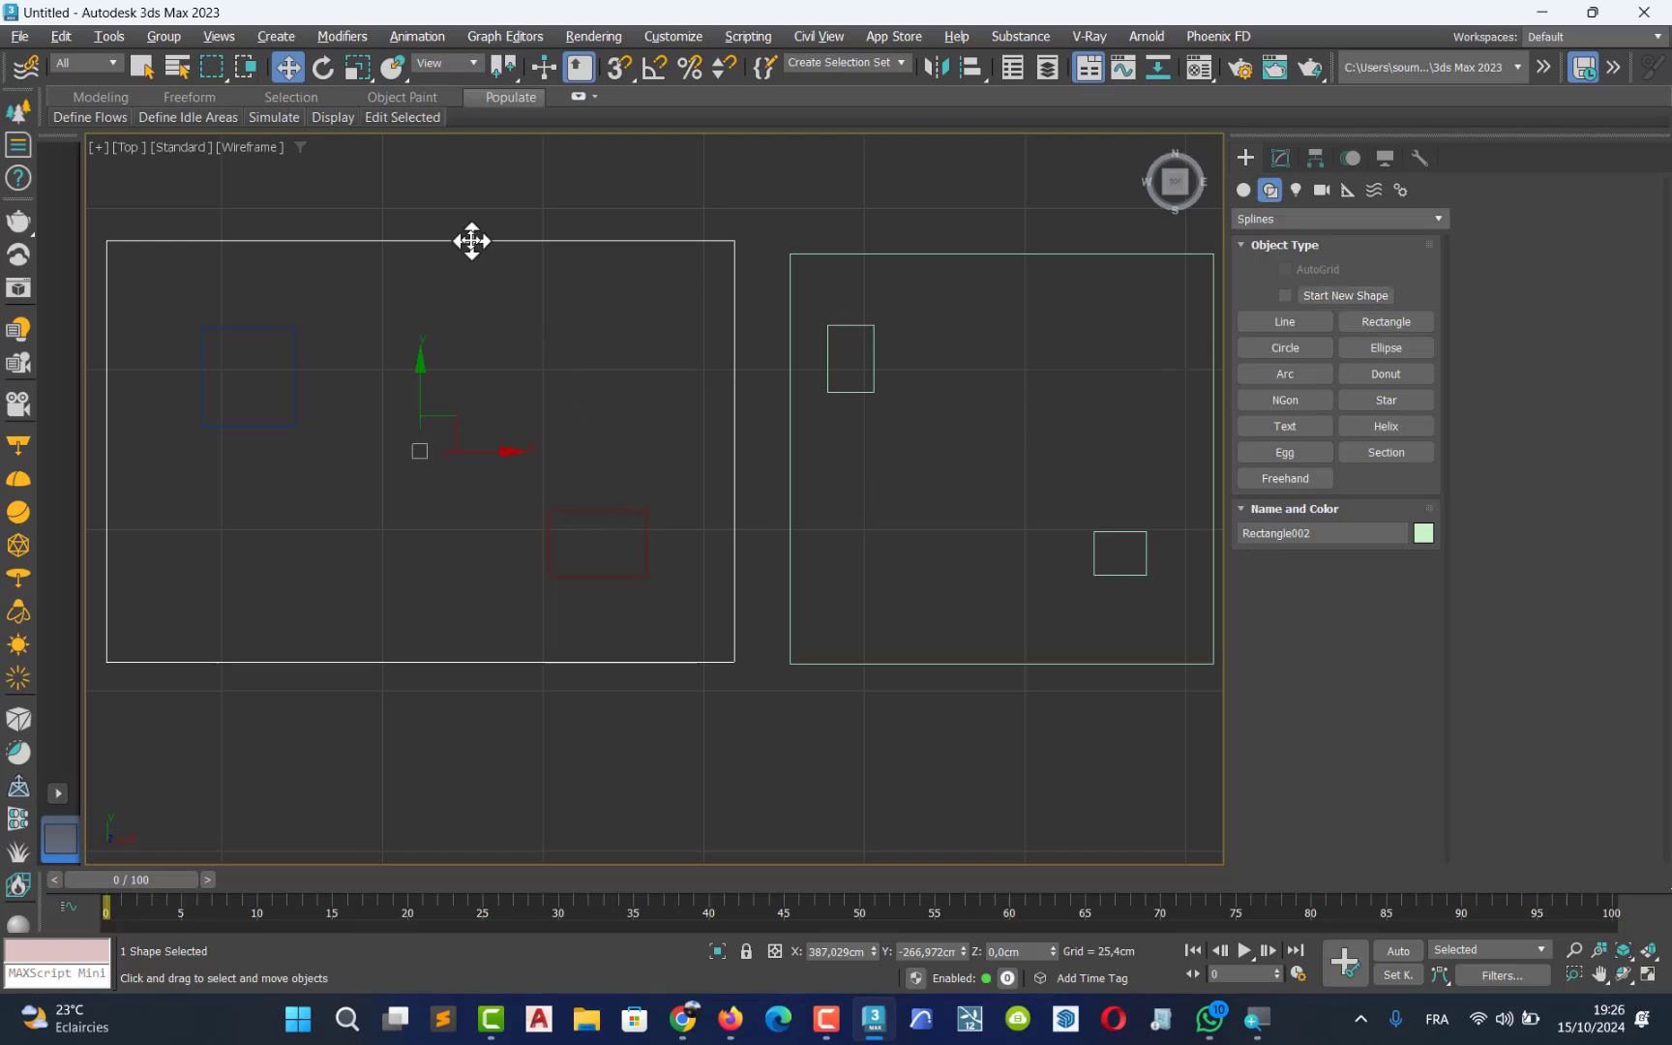
left_click(291, 418)
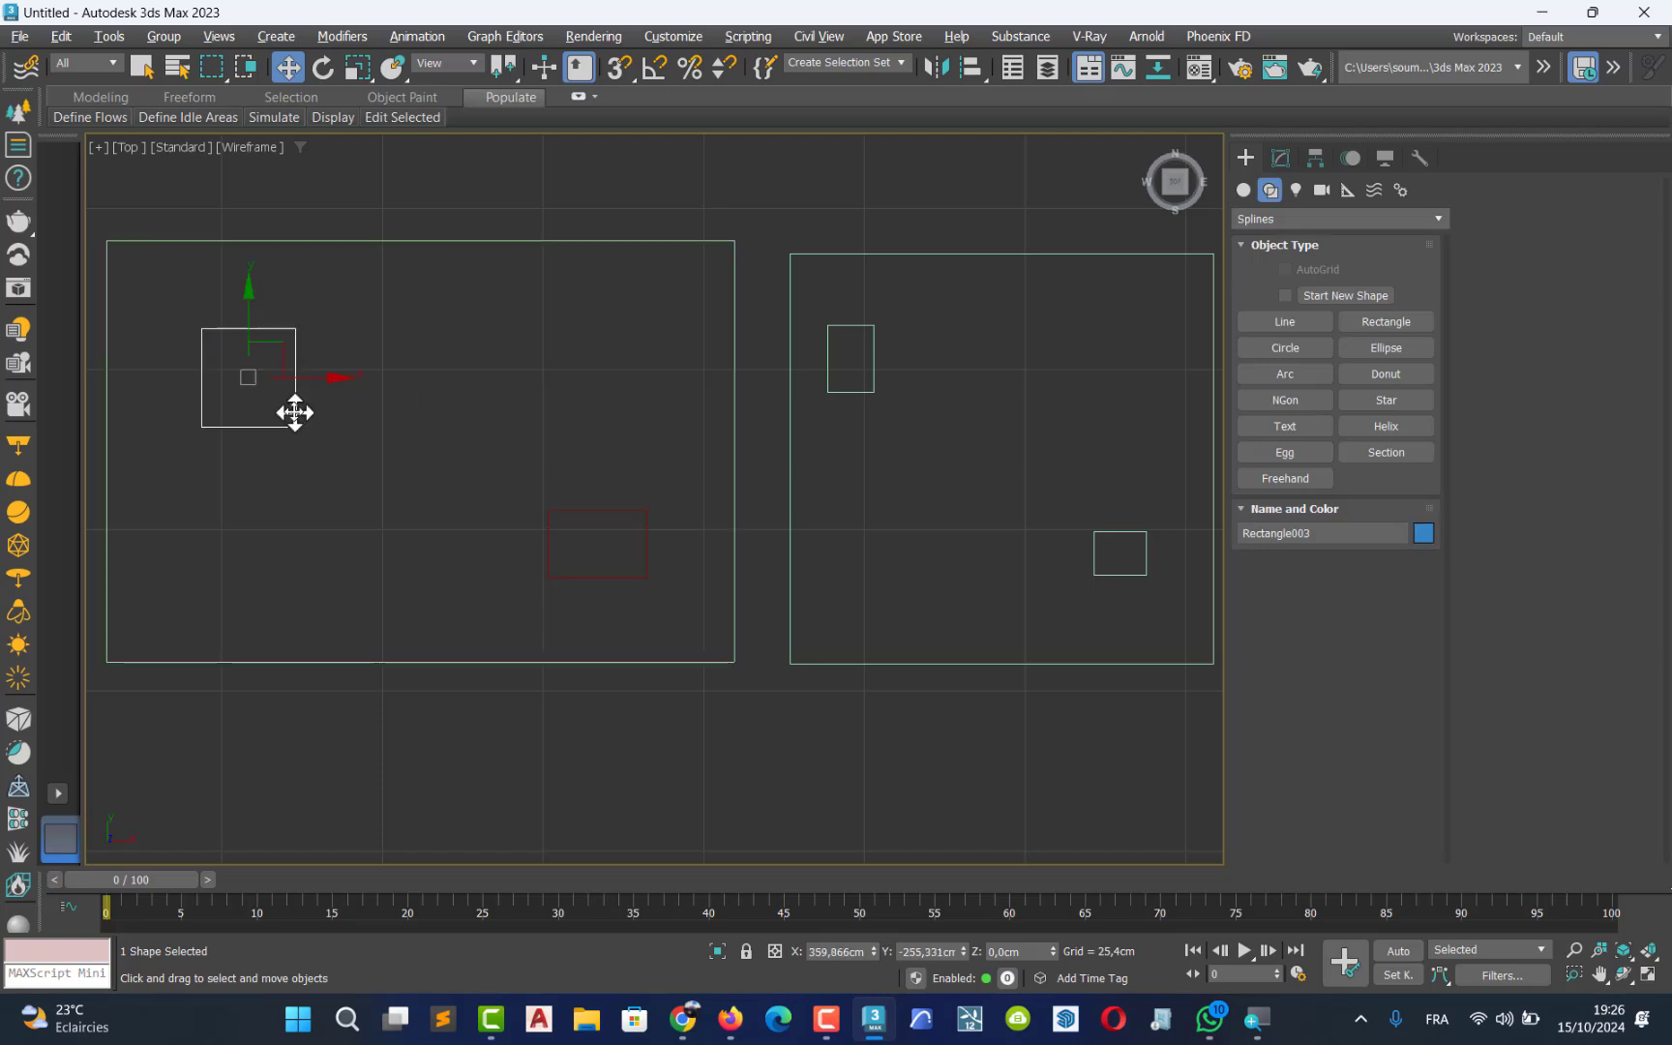
left_click_drag(251, 314, 251, 391)
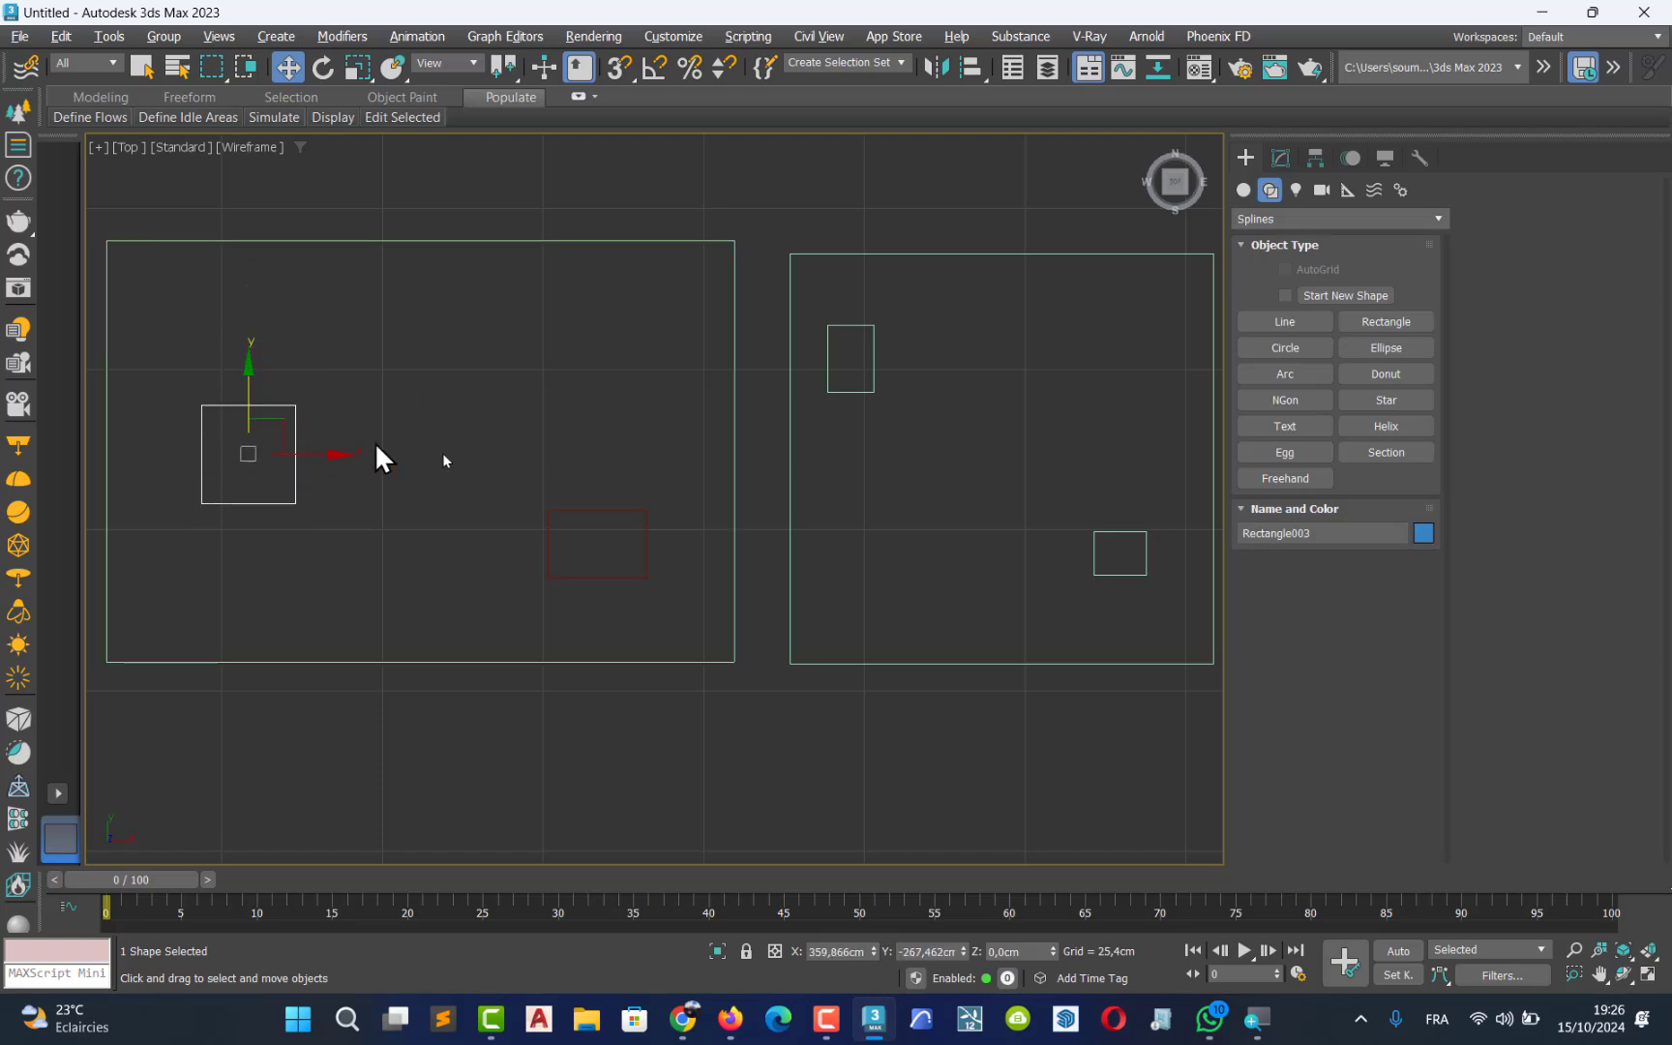
- Move the second outline together with its two inner rectangles slightly up along the Y axis, then select only the first outline
left_click(868, 389)
mouse_move(998, 380)
left_mouse_down()
mouse_move(1003, 347)
mouse_move(997, 414)
mouse_move(993, 365)
mouse_move(985, 378)
left_mouse_up()
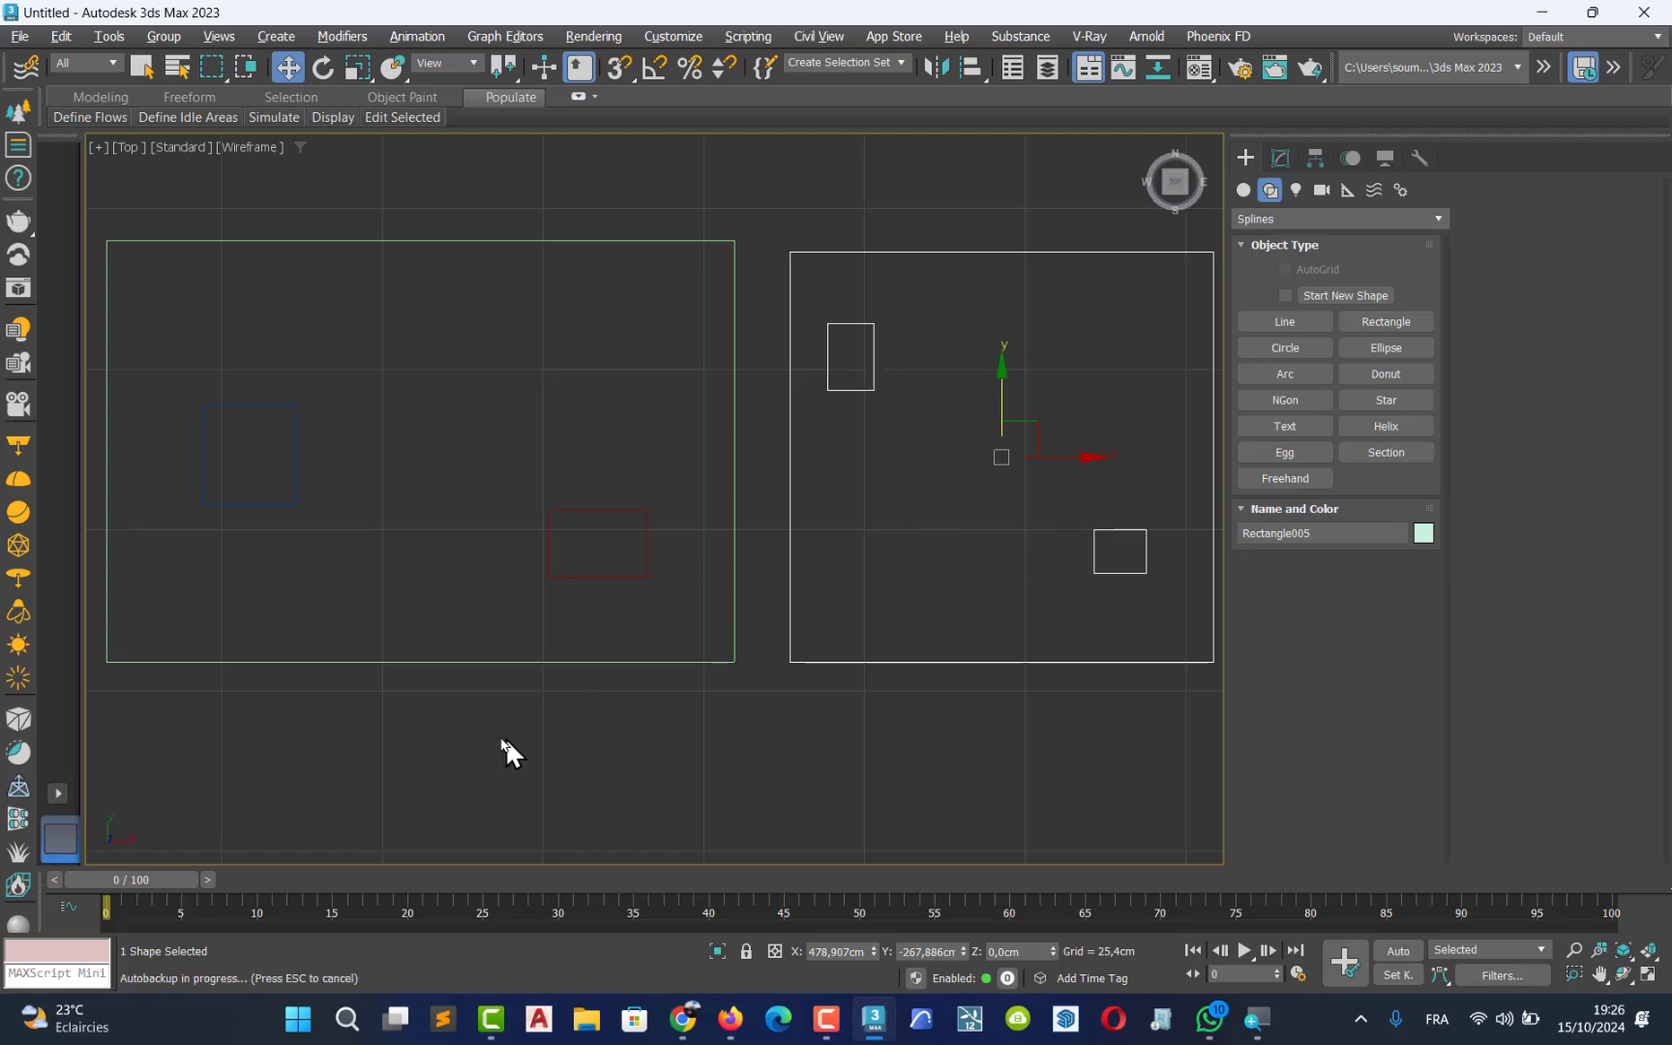
left_click(462, 662)
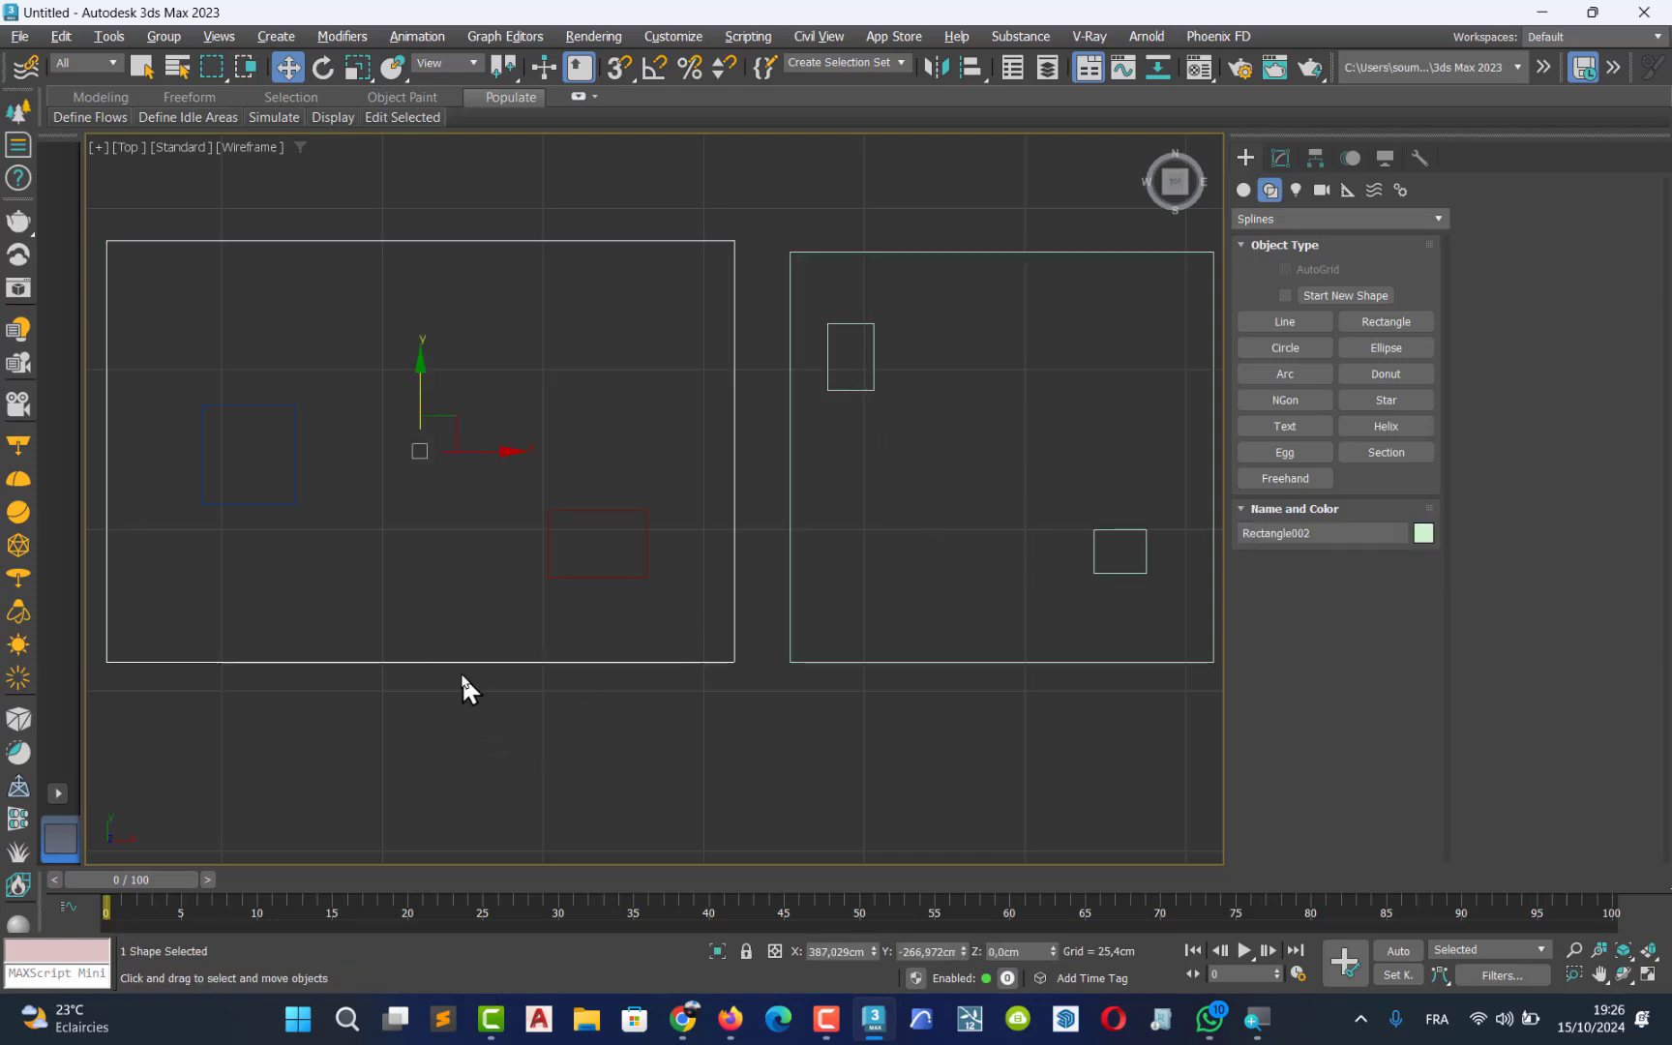
- Return to the maximized Perspective view with both rectangle groups in sight and clear the selection
key("alt+w")
middle_click_drag(1045, 732, 1025, 707)
key("alt+w")
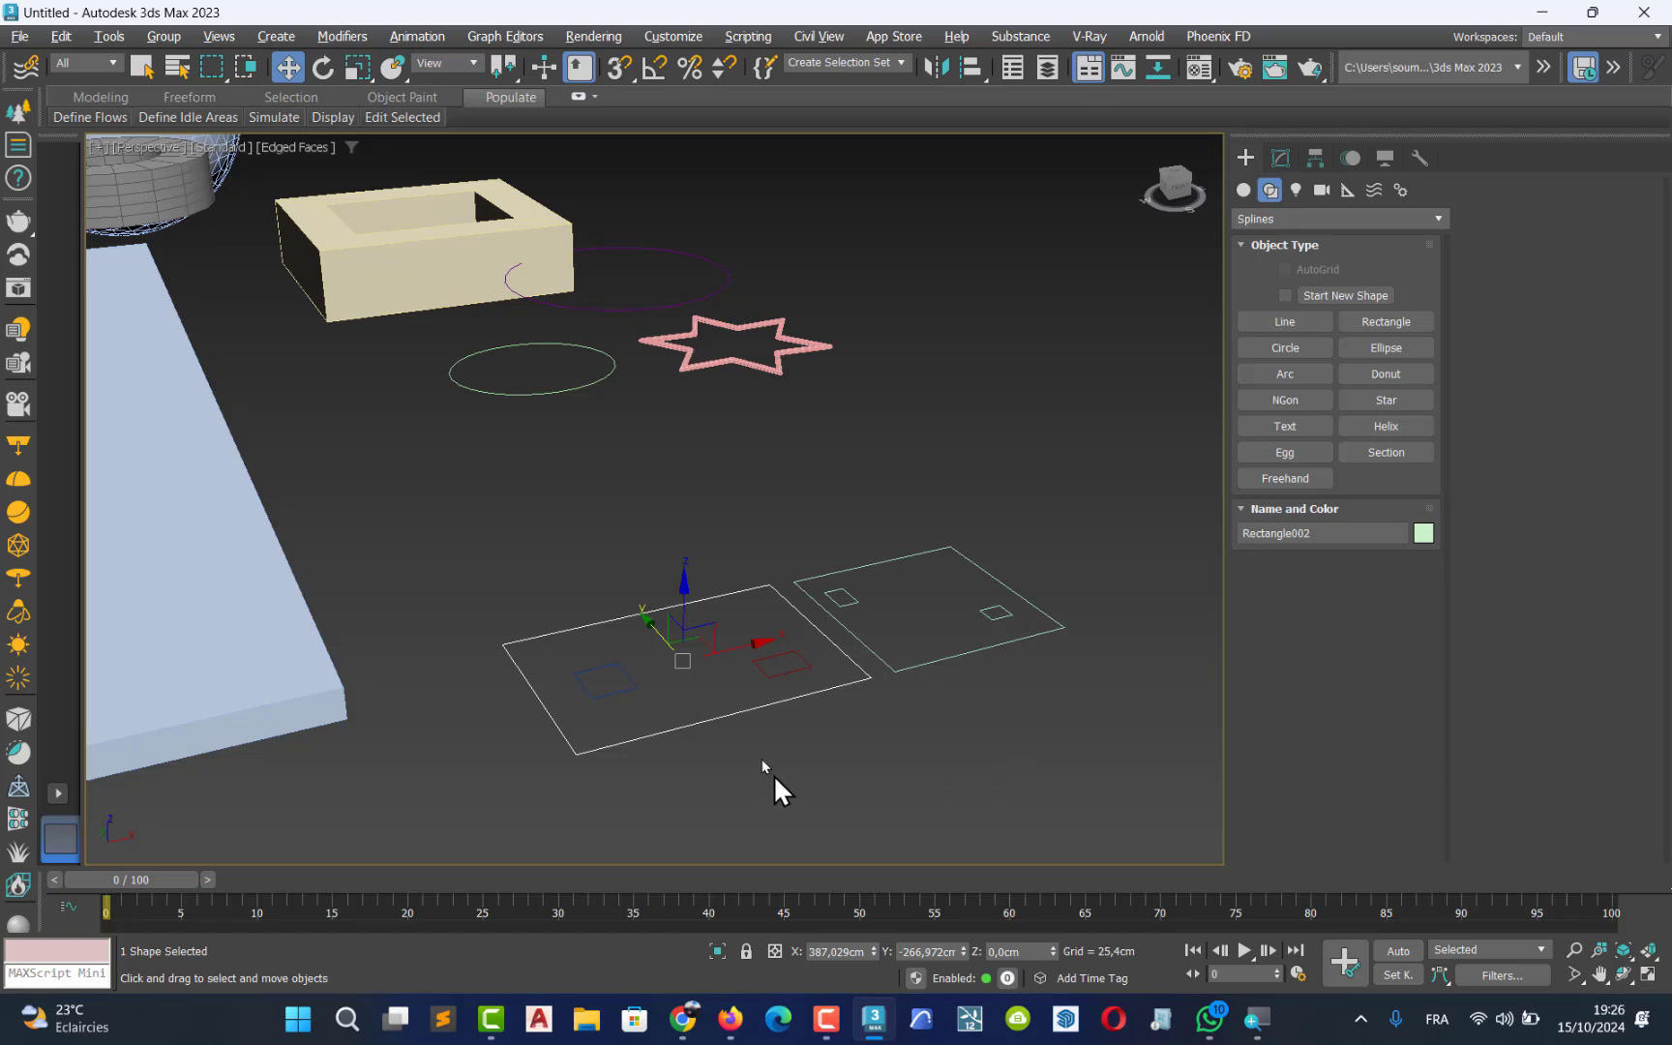
middle_click_drag(774, 779, 706, 709)
left_click(715, 752)
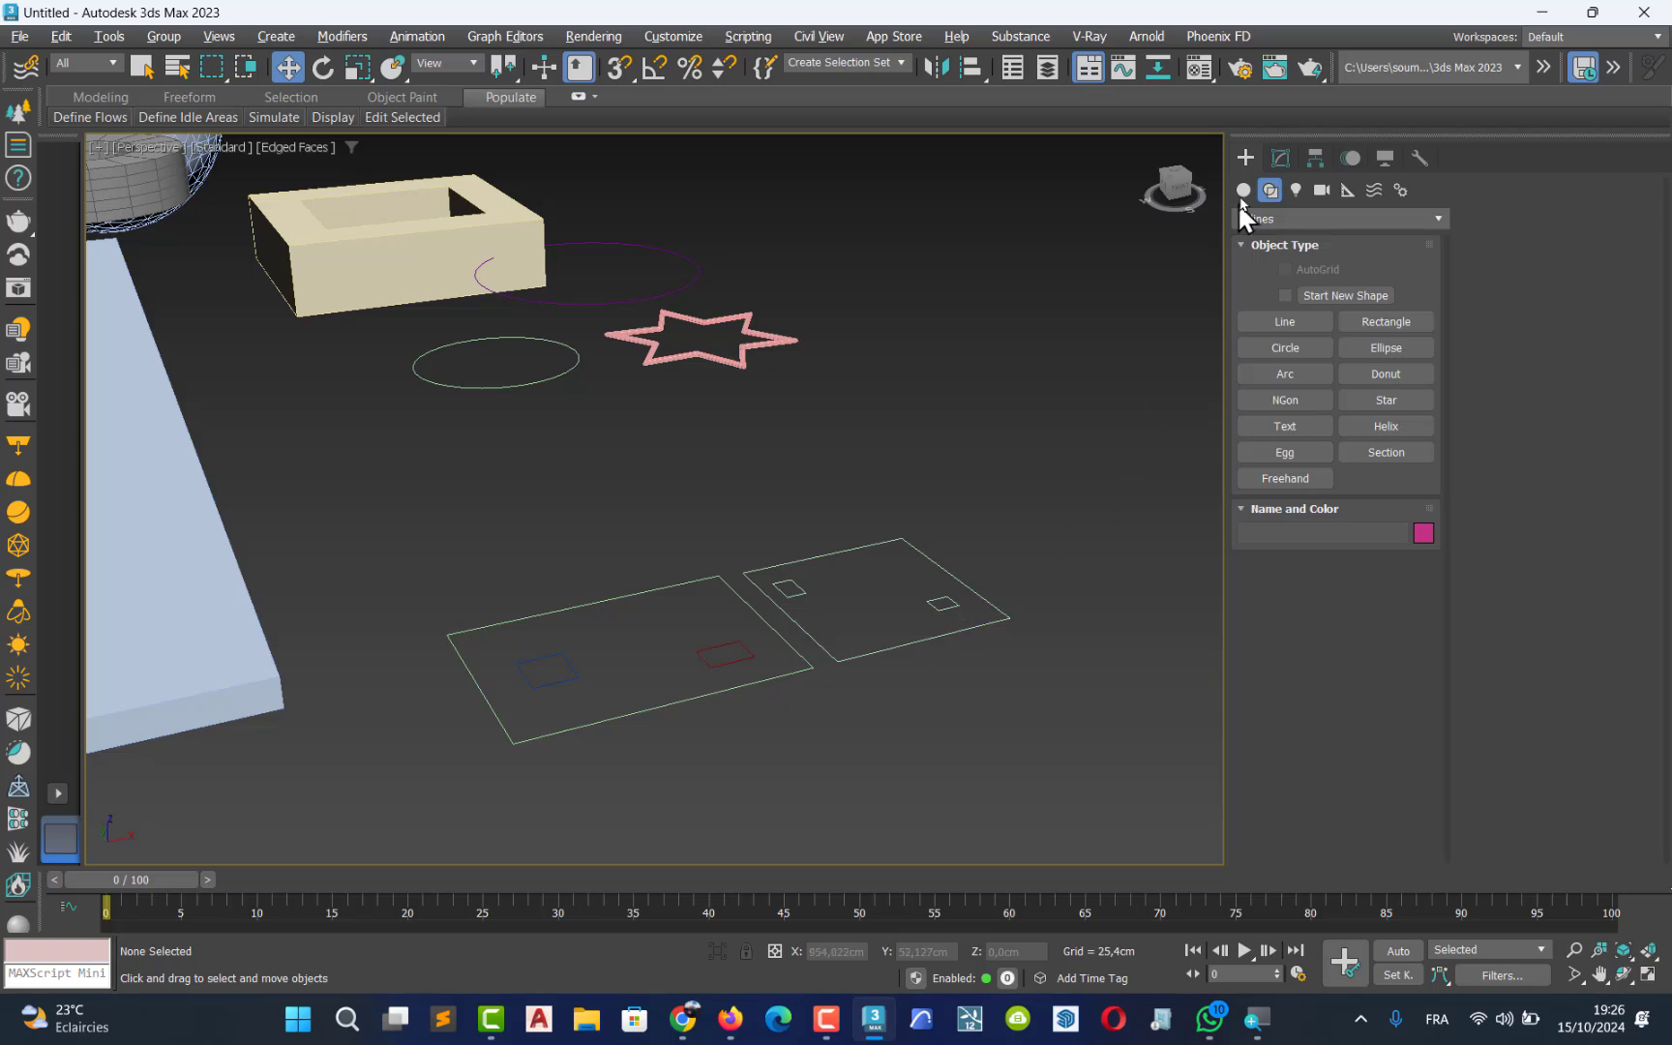
- Apply an Extrude modifier to the first outer rectangle with an amount of 29.21 cm, then deselect it
mouse_move(878, 628)
middle_mouse_down()
mouse_move(808, 559)
mouse_move(863, 617)
middle_mouse_up()
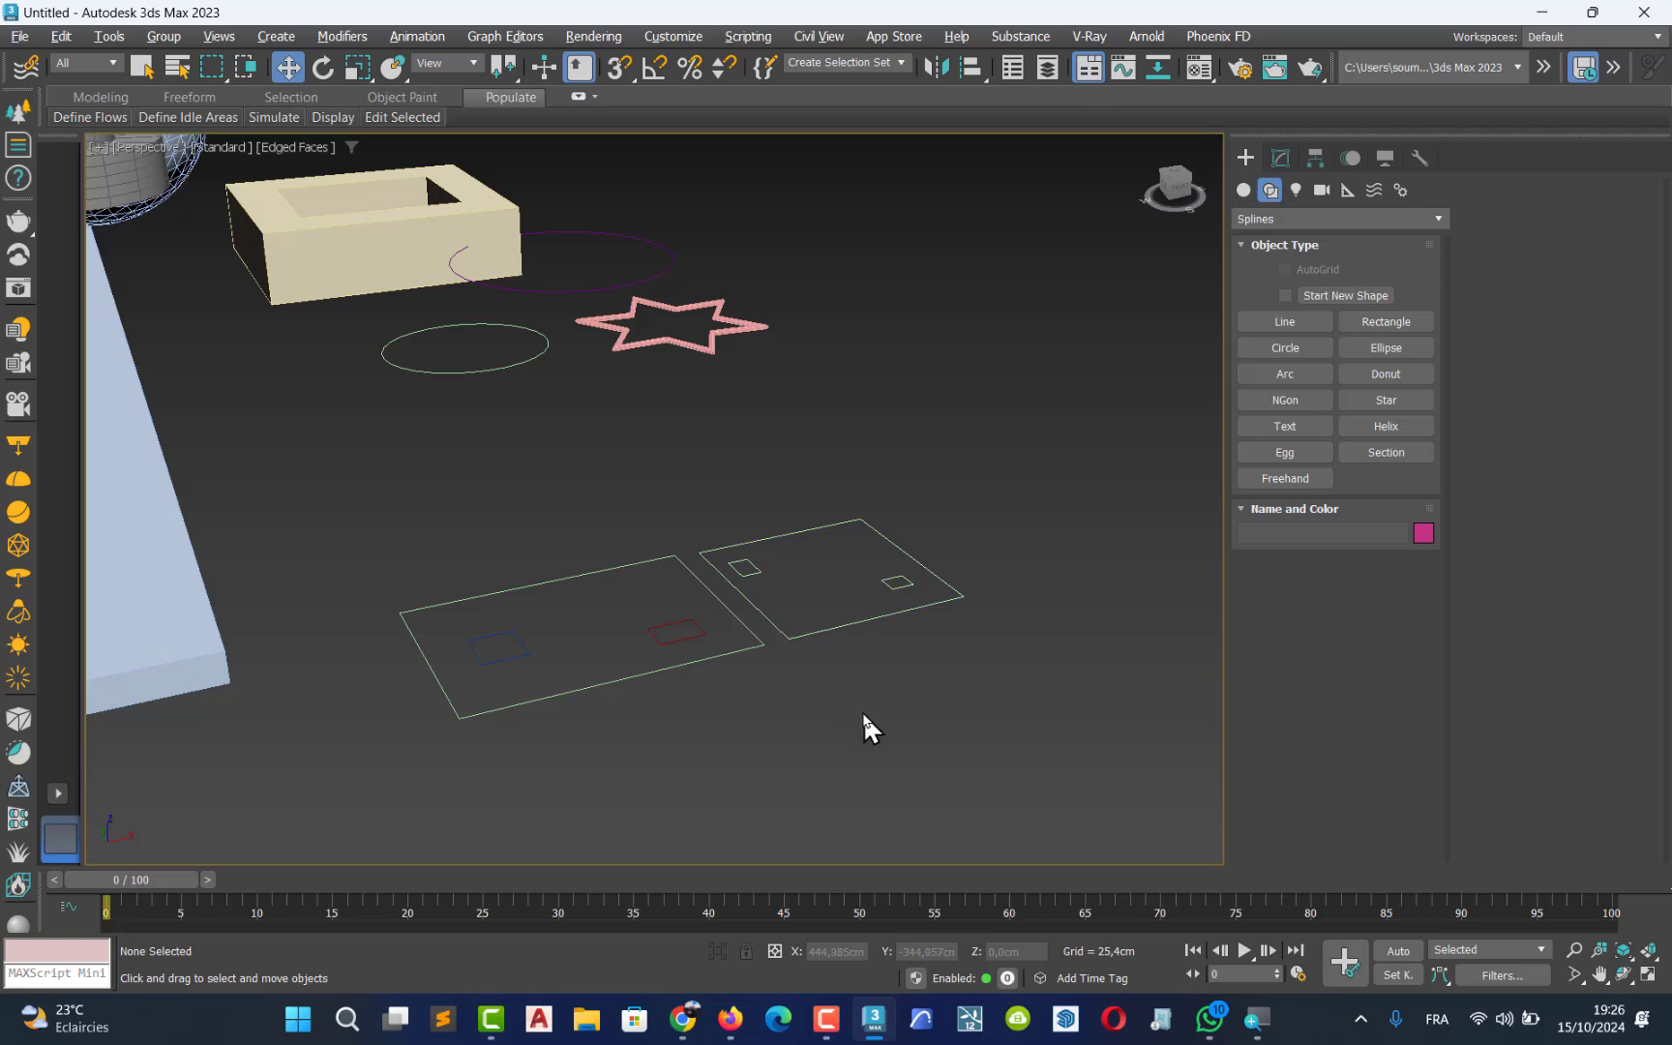
scroll(631, 677, "up", 5)
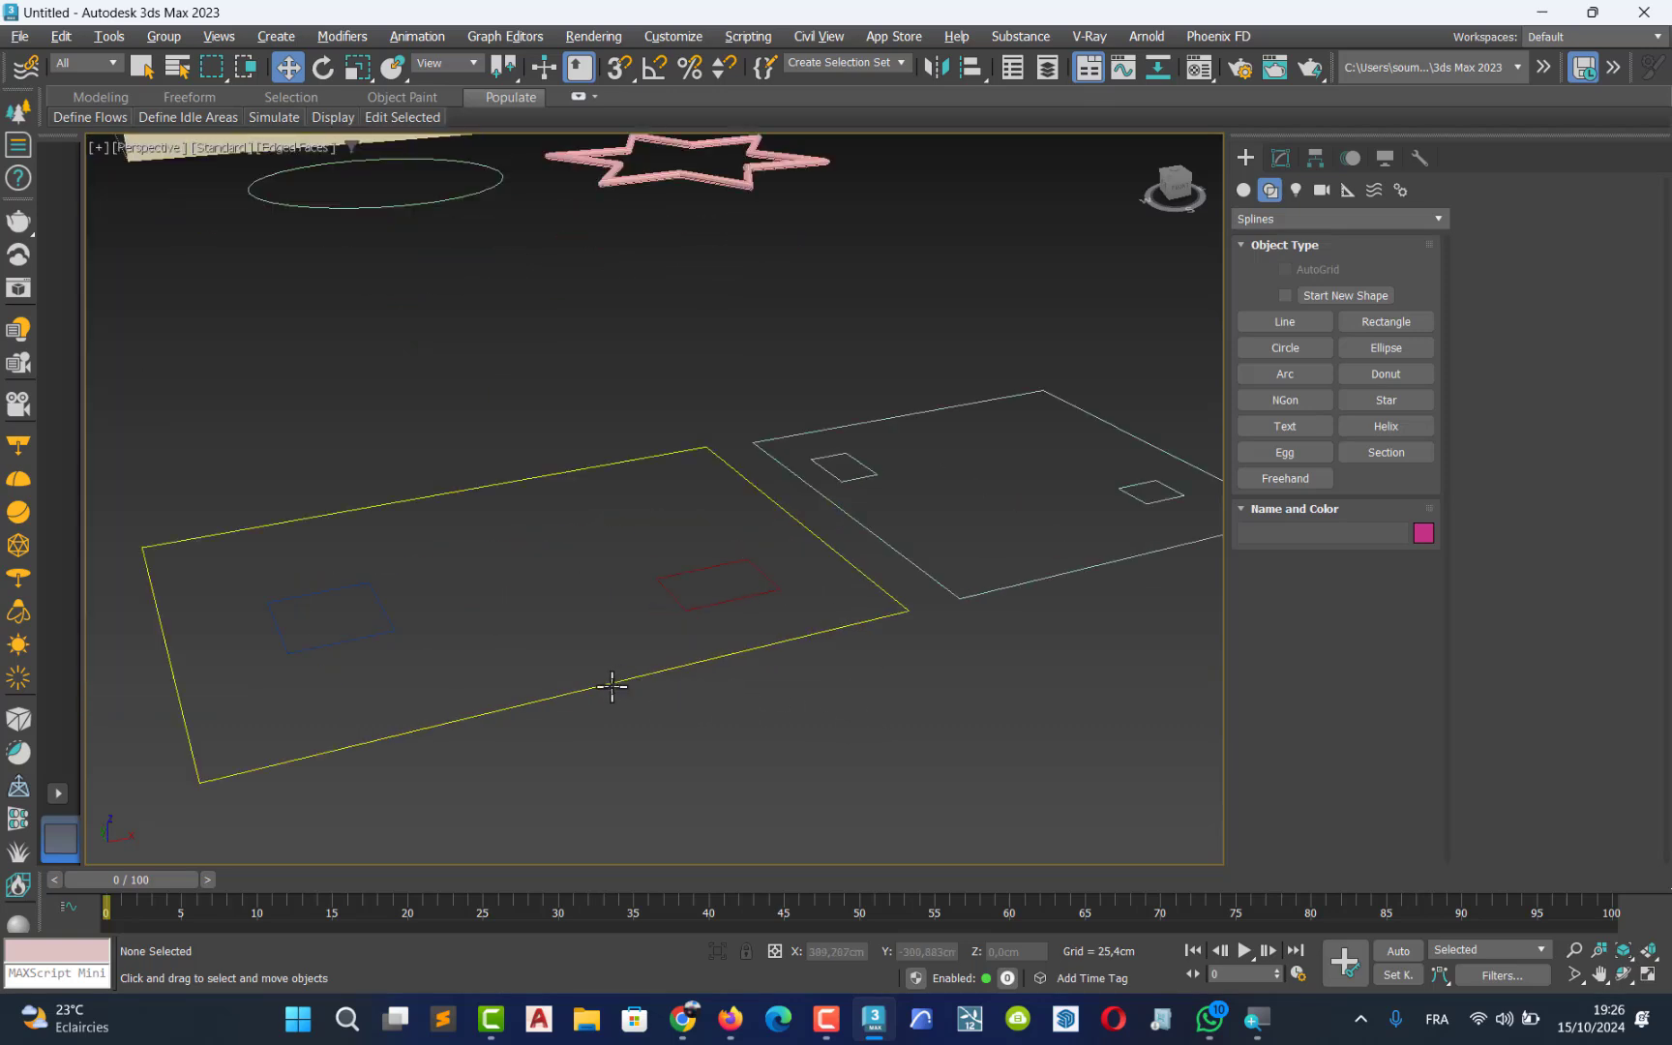
left_click(620, 683)
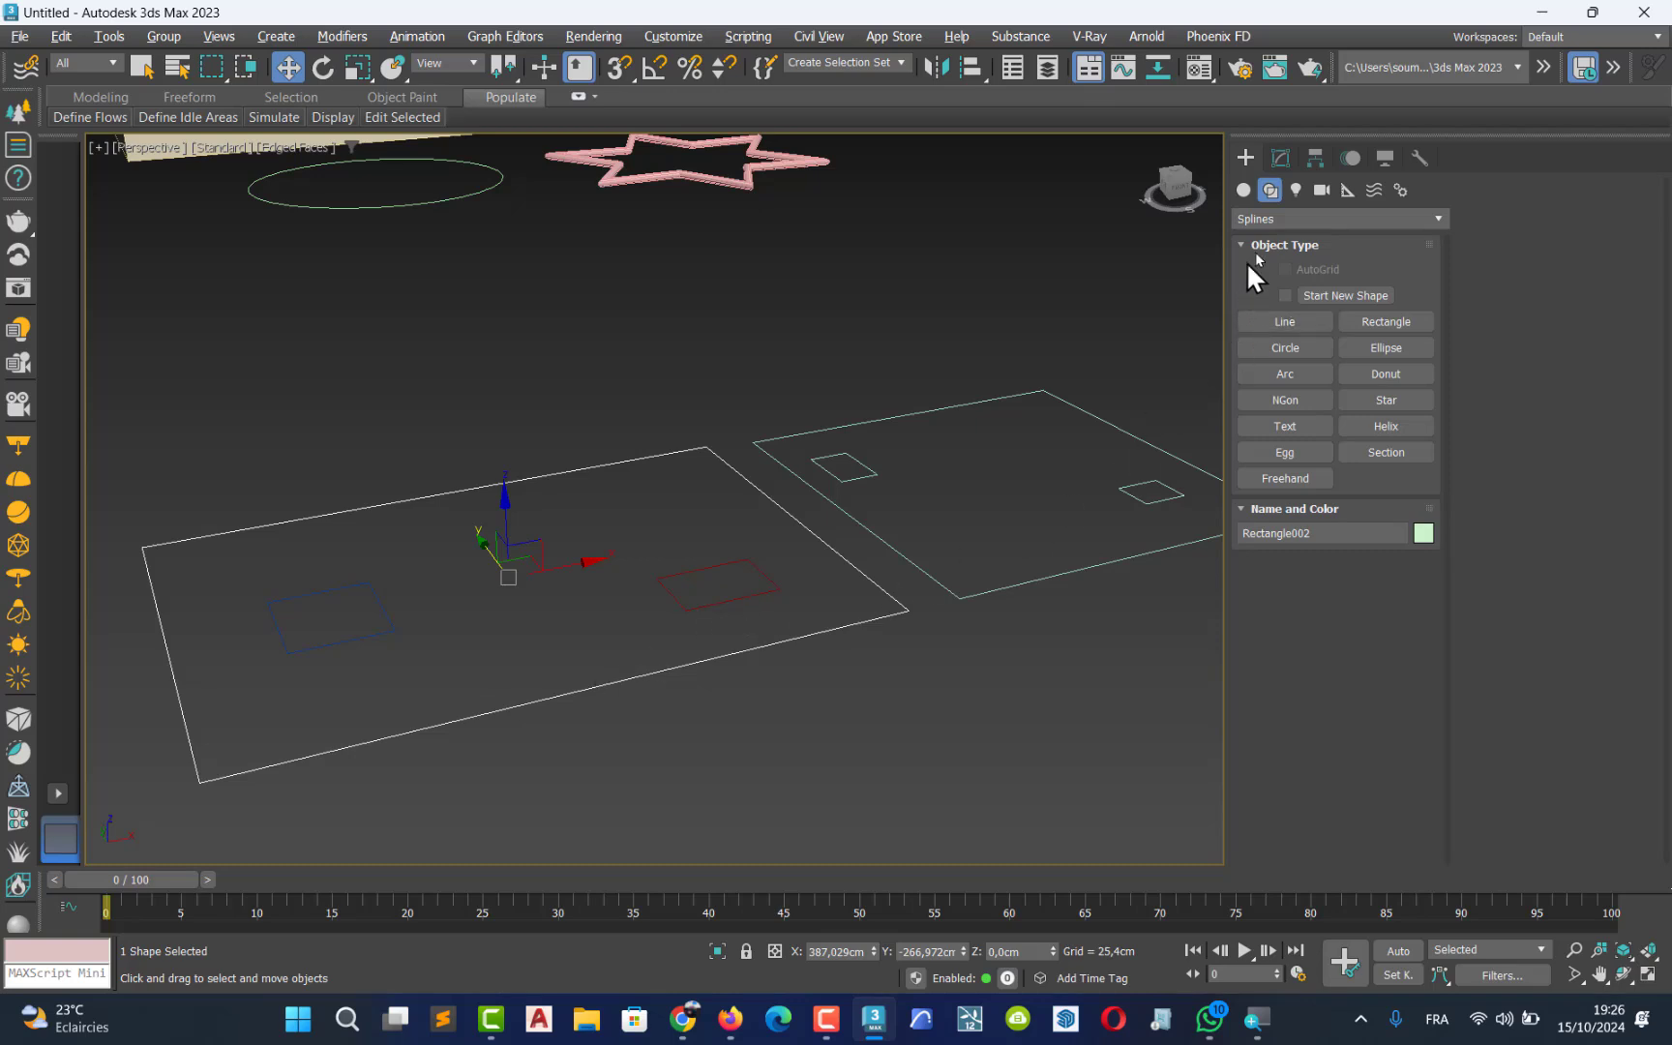
left_click(1281, 157)
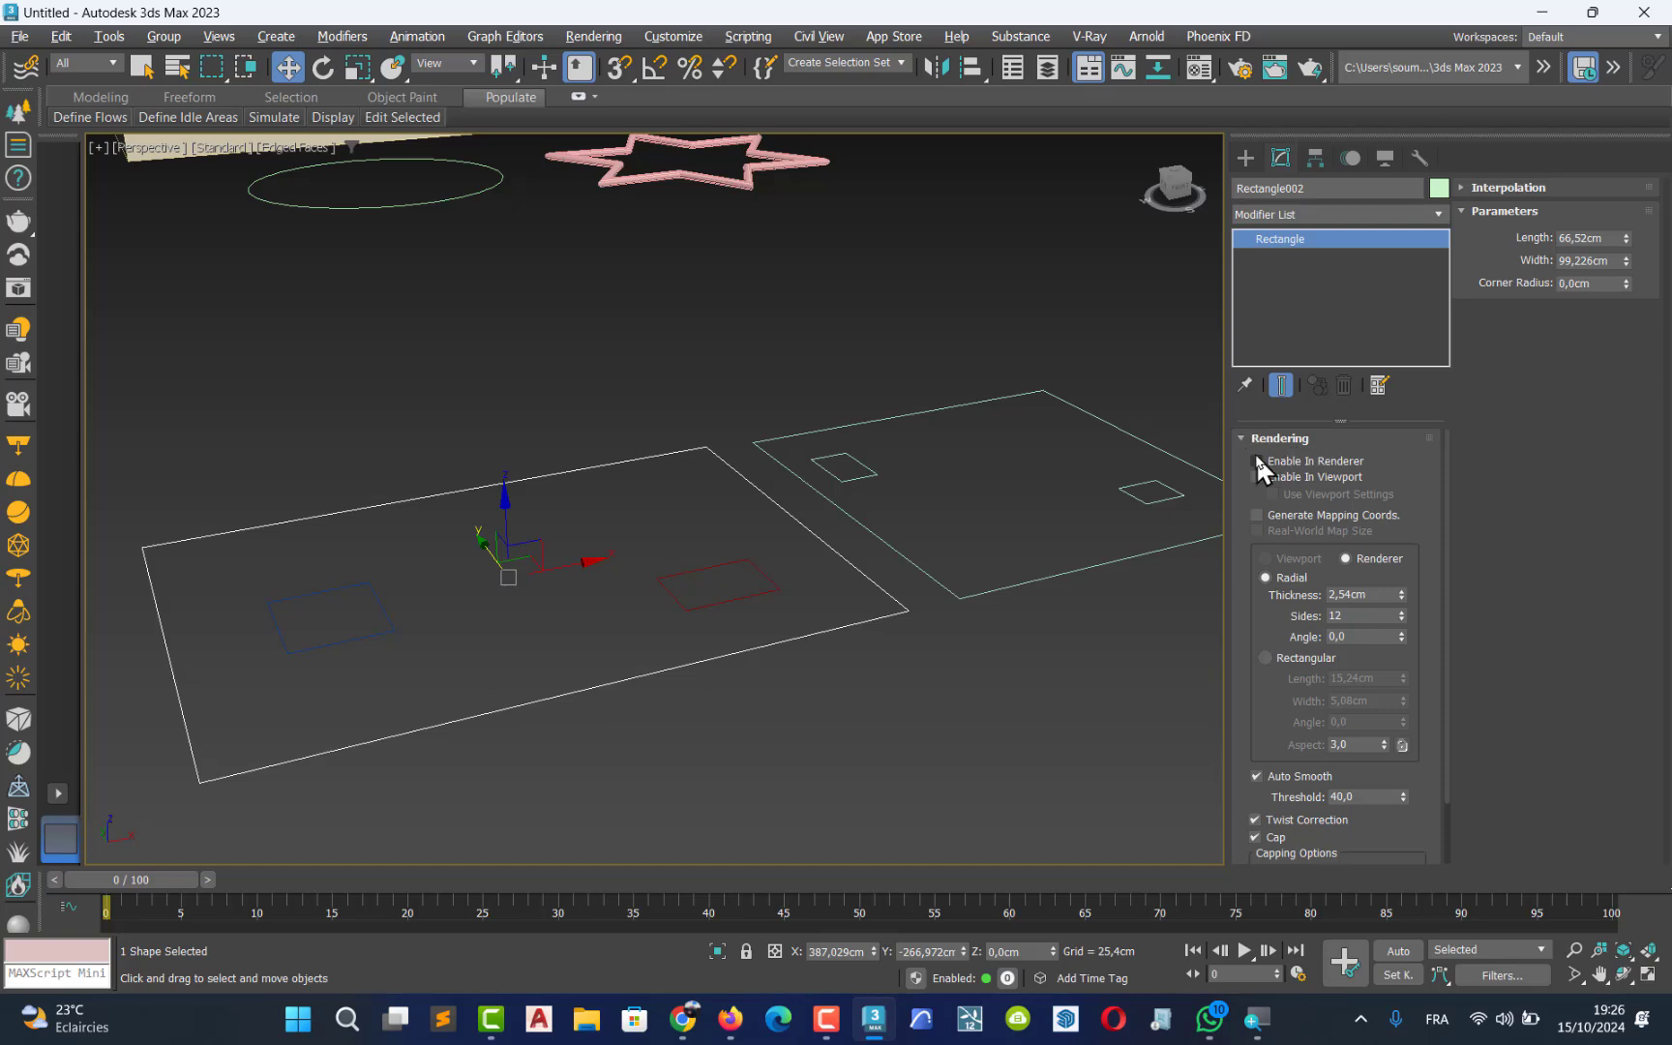
left_click(1437, 210)
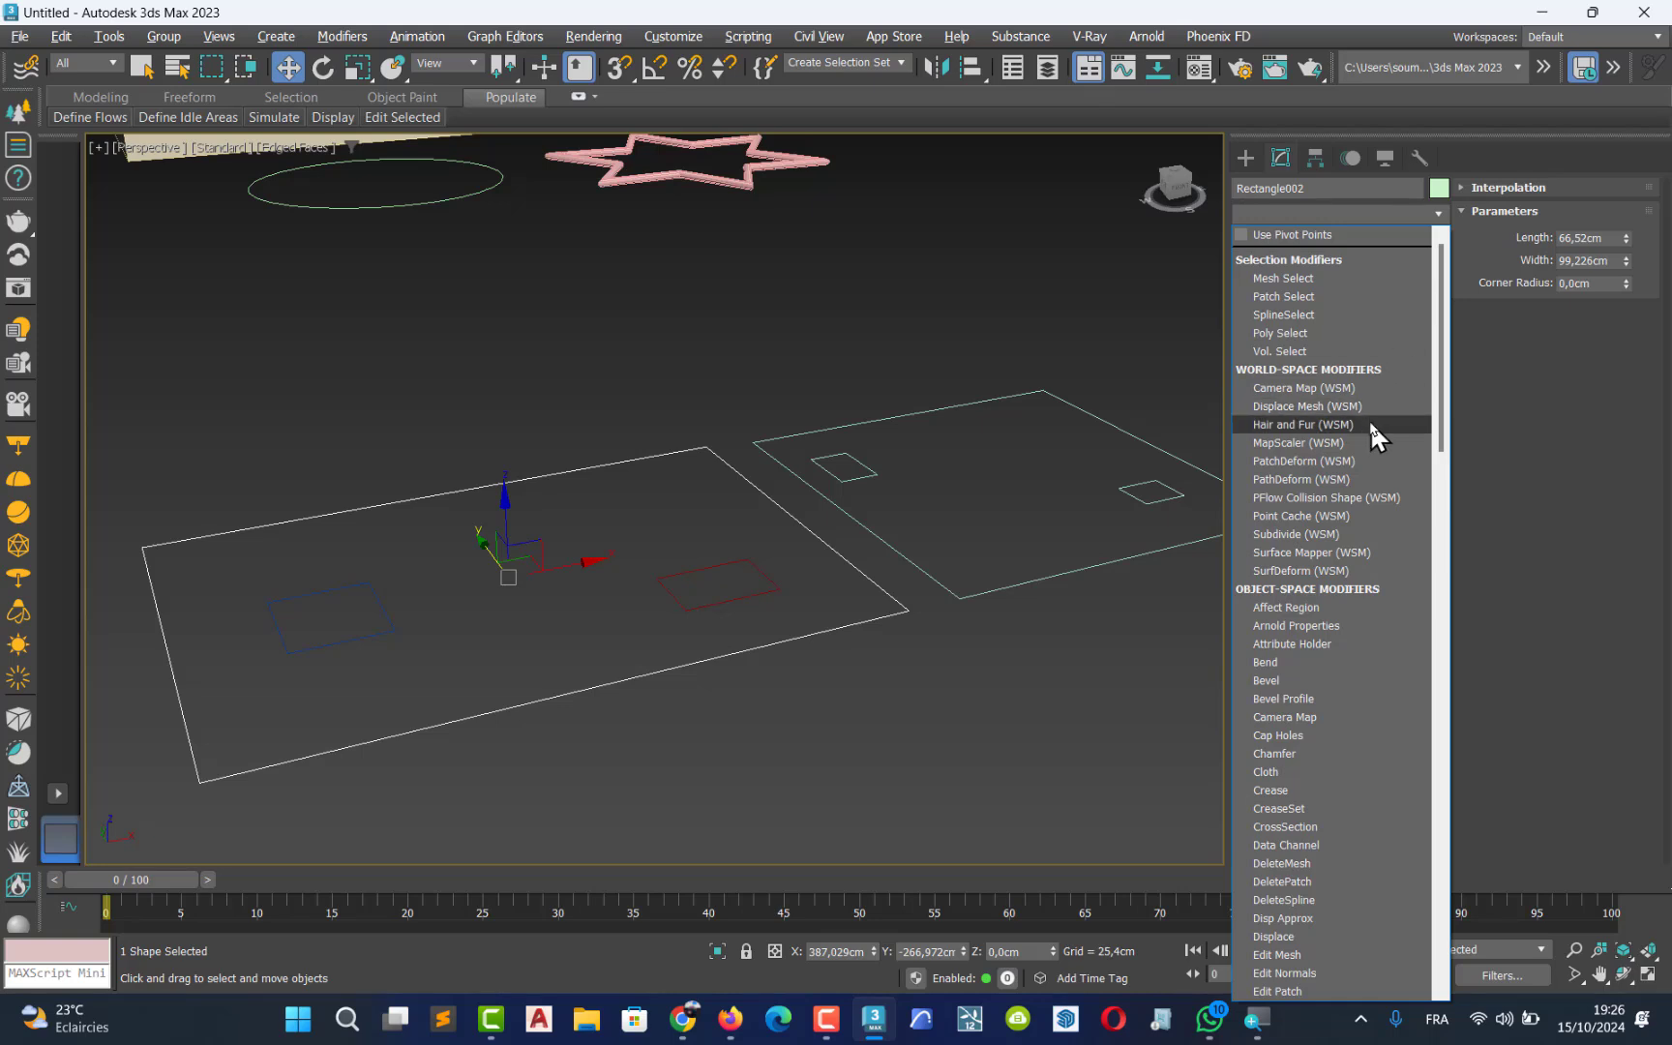
type("ex")
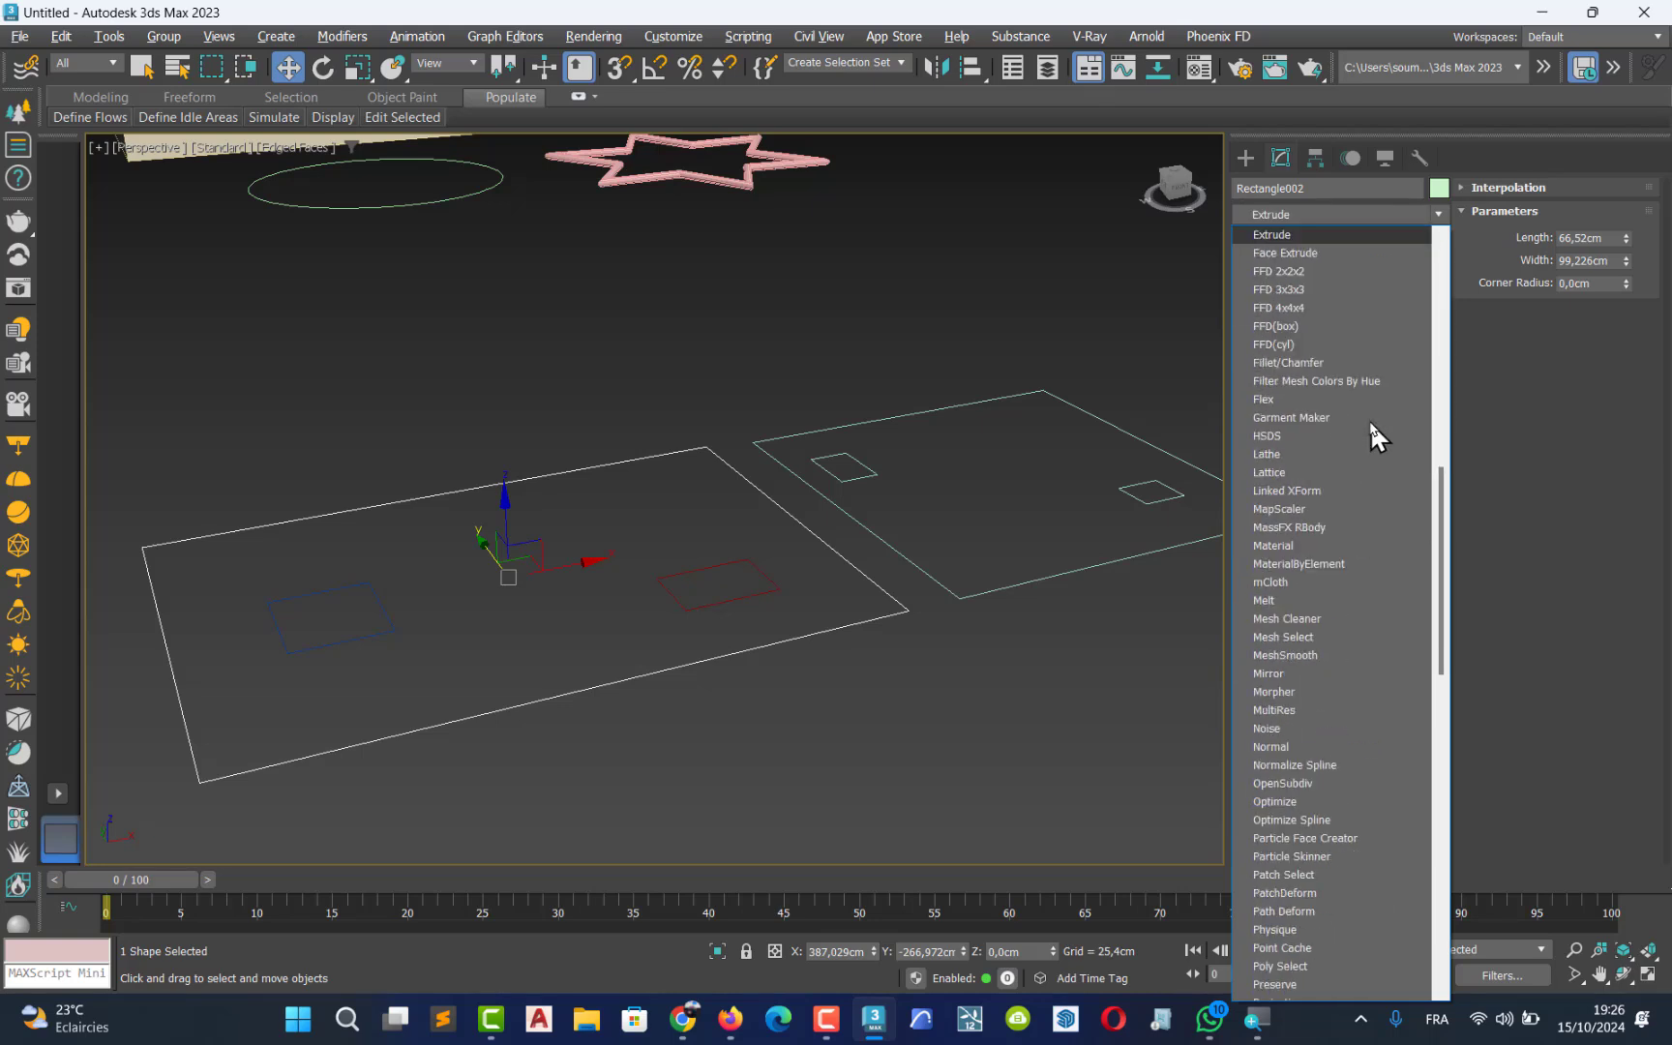
left_click(1285, 236)
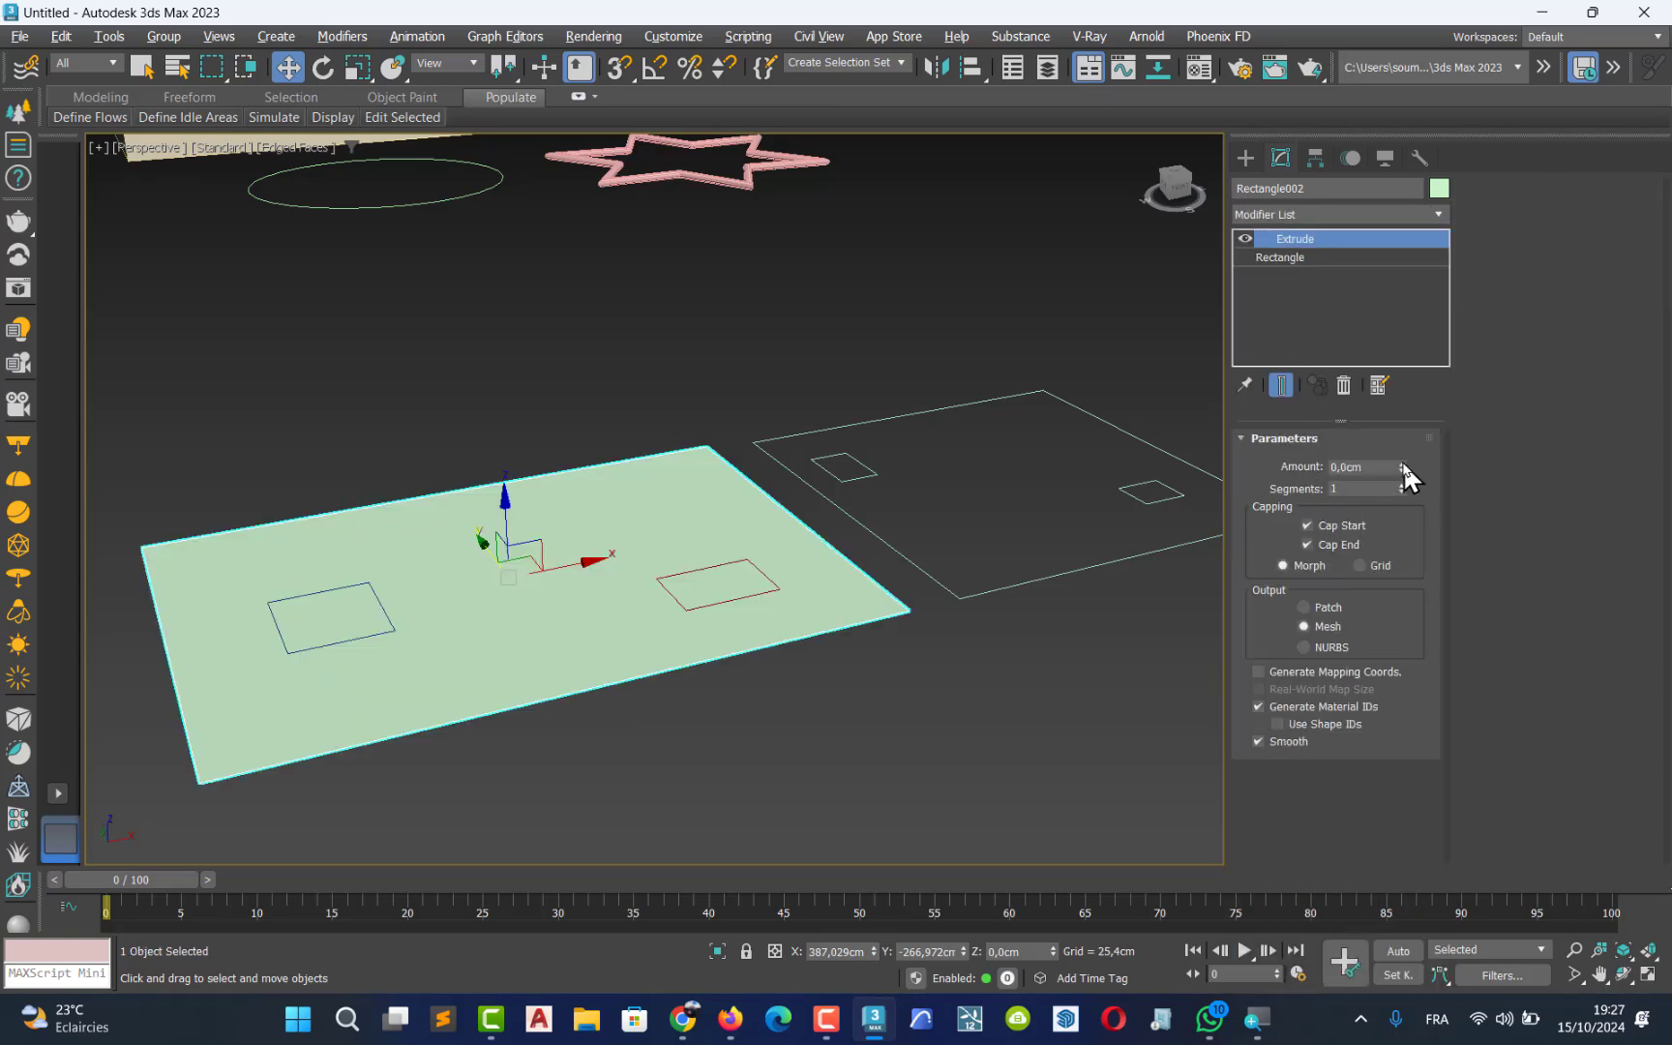
mouse_move(1402, 464)
left_mouse_down()
mouse_move(1398, 431)
mouse_move(1379, 440)
left_mouse_up()
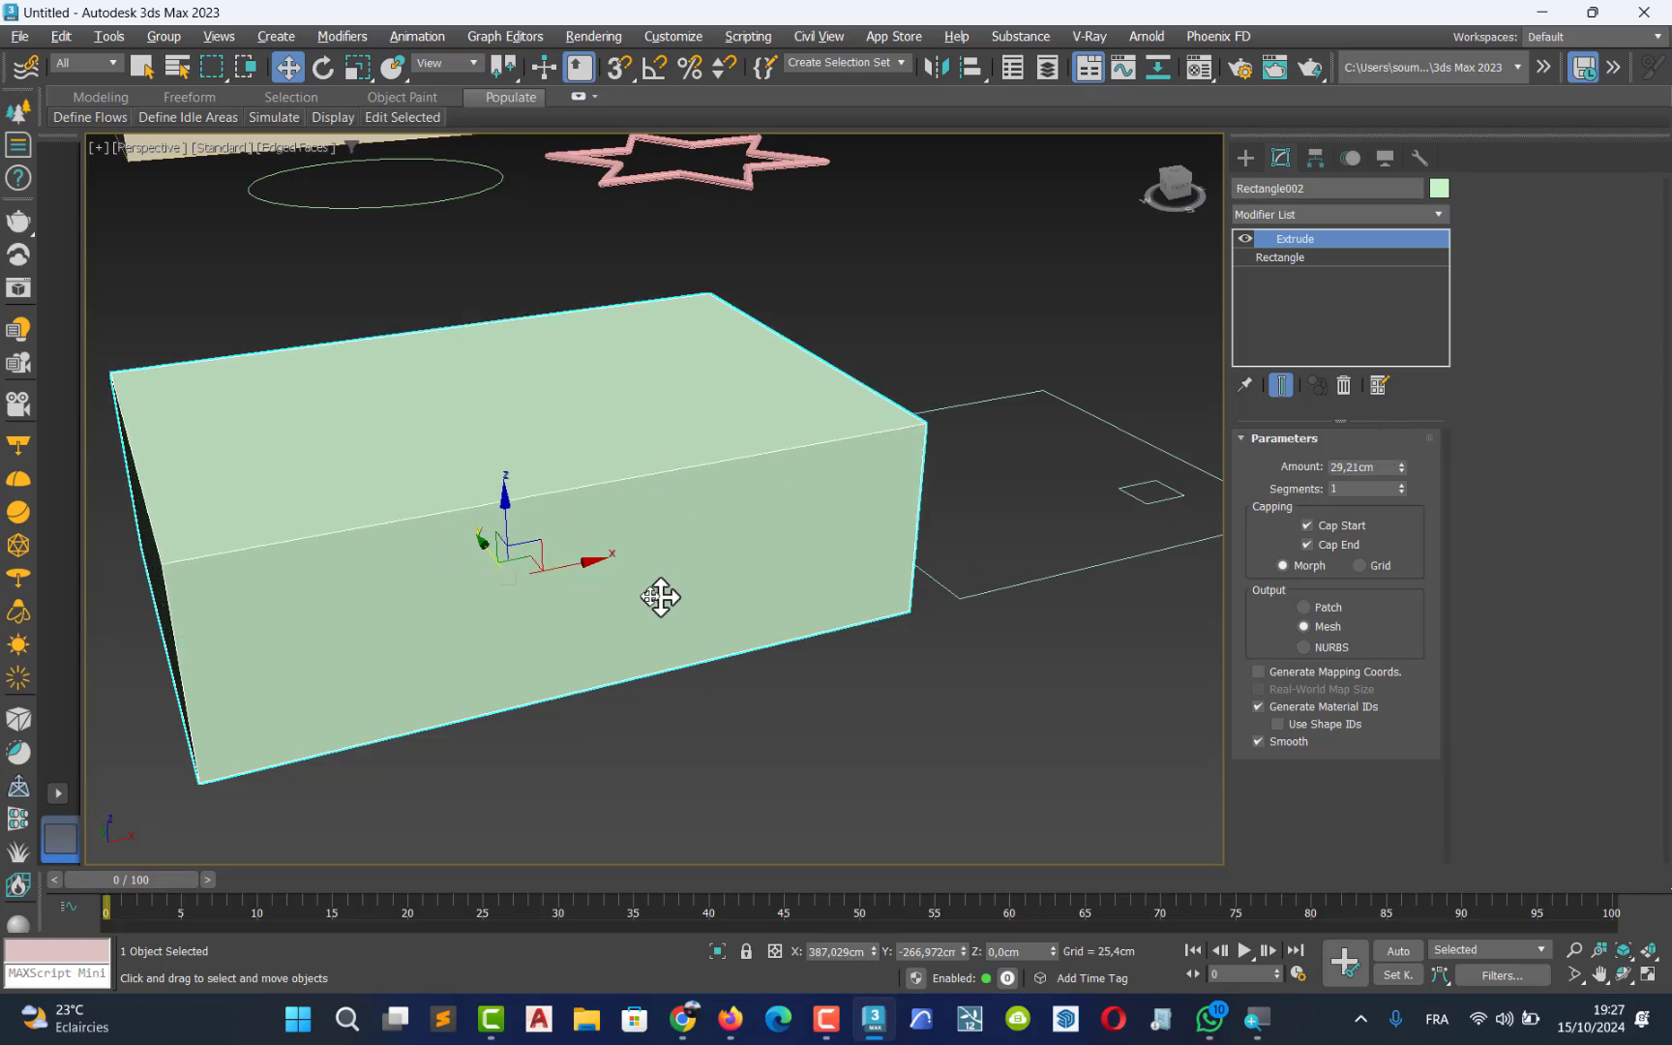
middle_click_drag(661, 597, 597, 601)
left_click(731, 706)
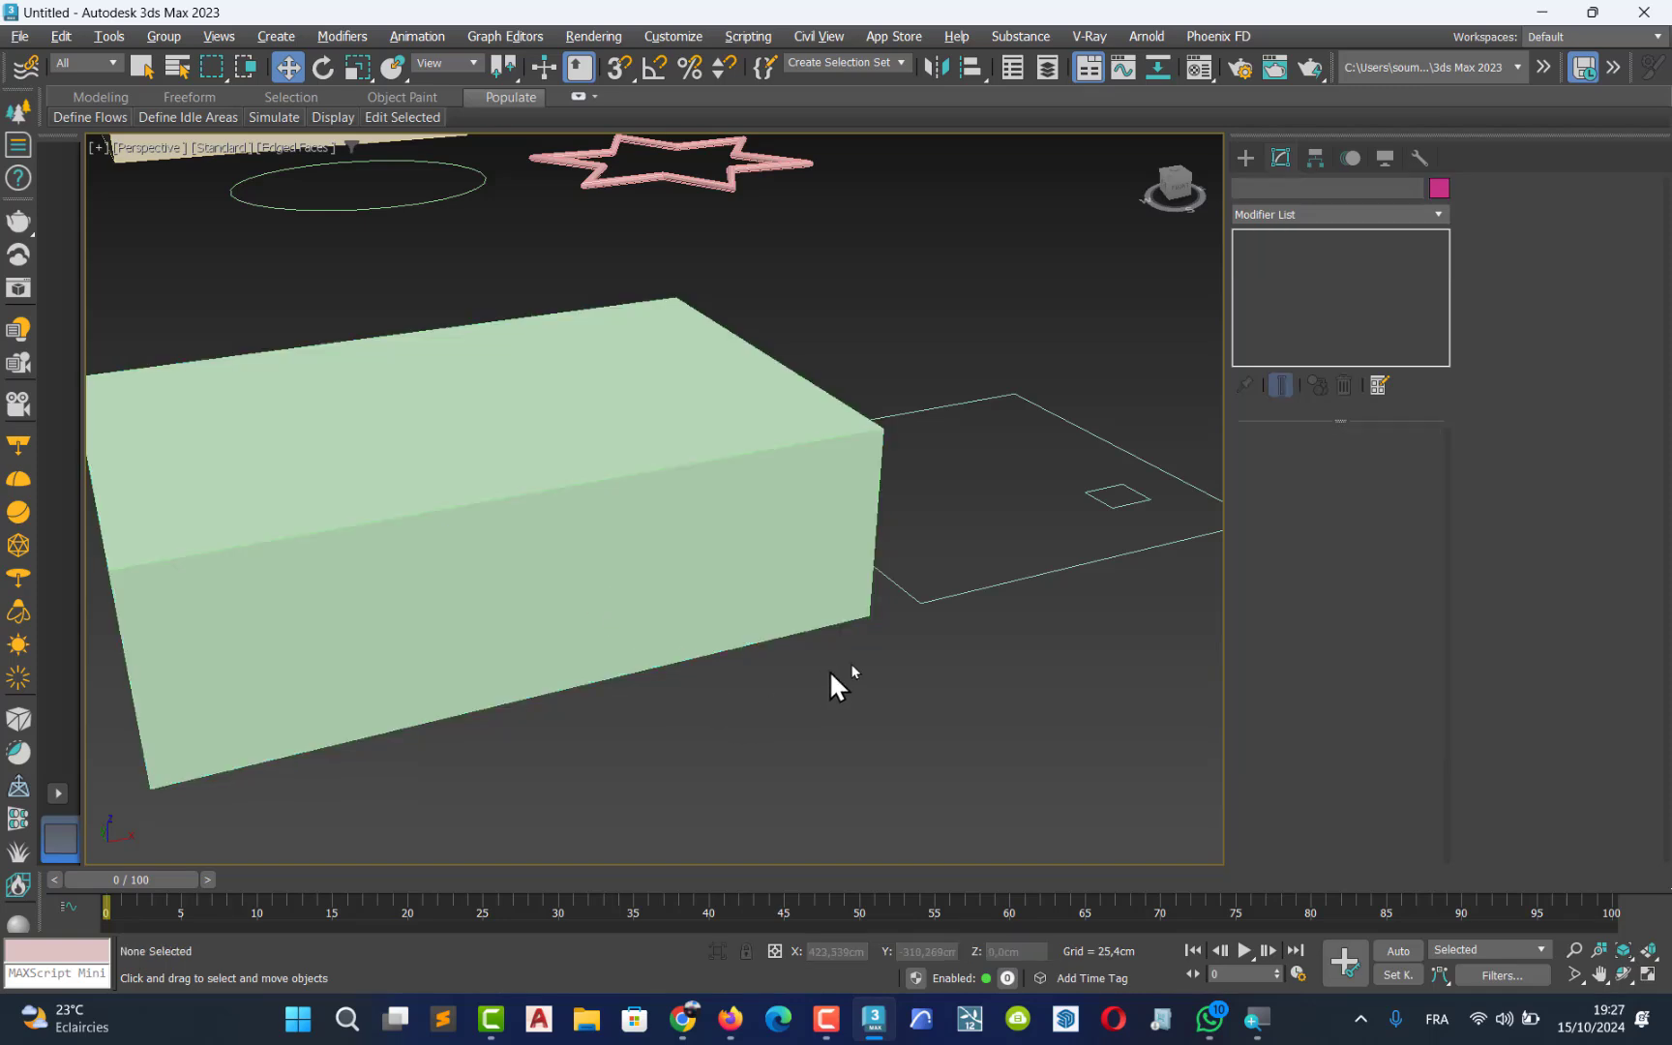
- Apply an Extrude modifier of 29.21 cm to the combined shape of the second outline and its two inner rectangles
left_click(947, 601)
middle_click_drag(1026, 568, 879, 618)
left_click(1439, 214)
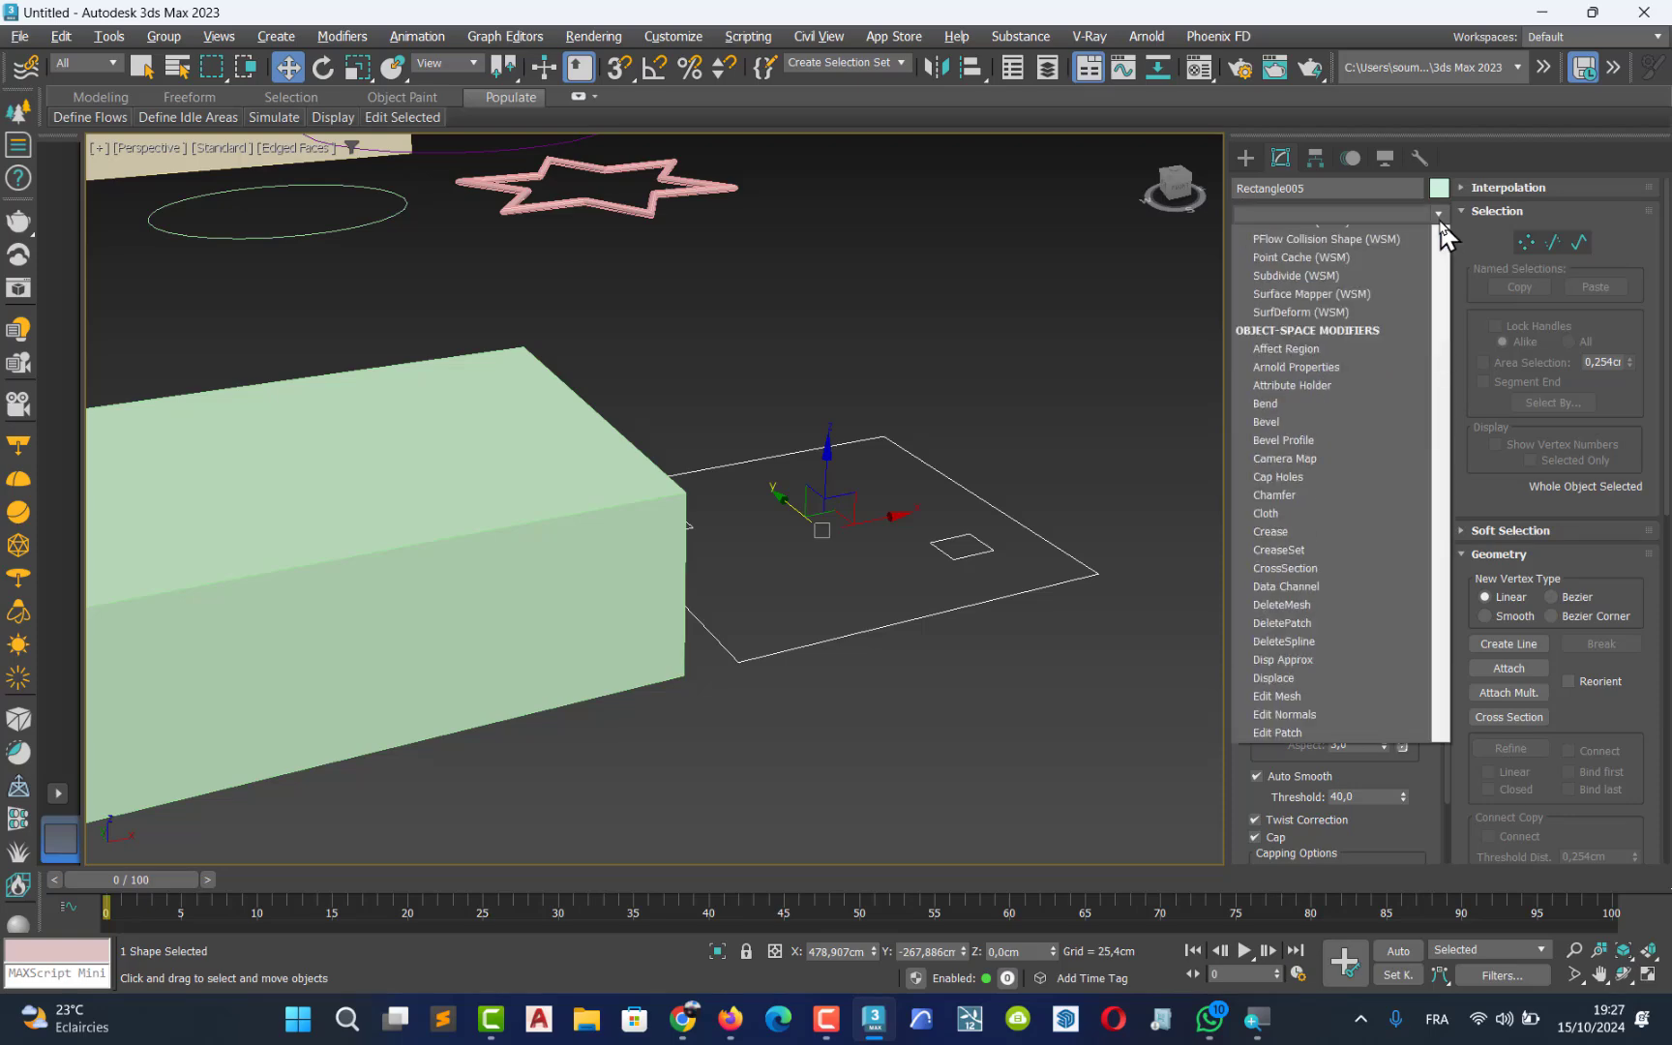
type("ex")
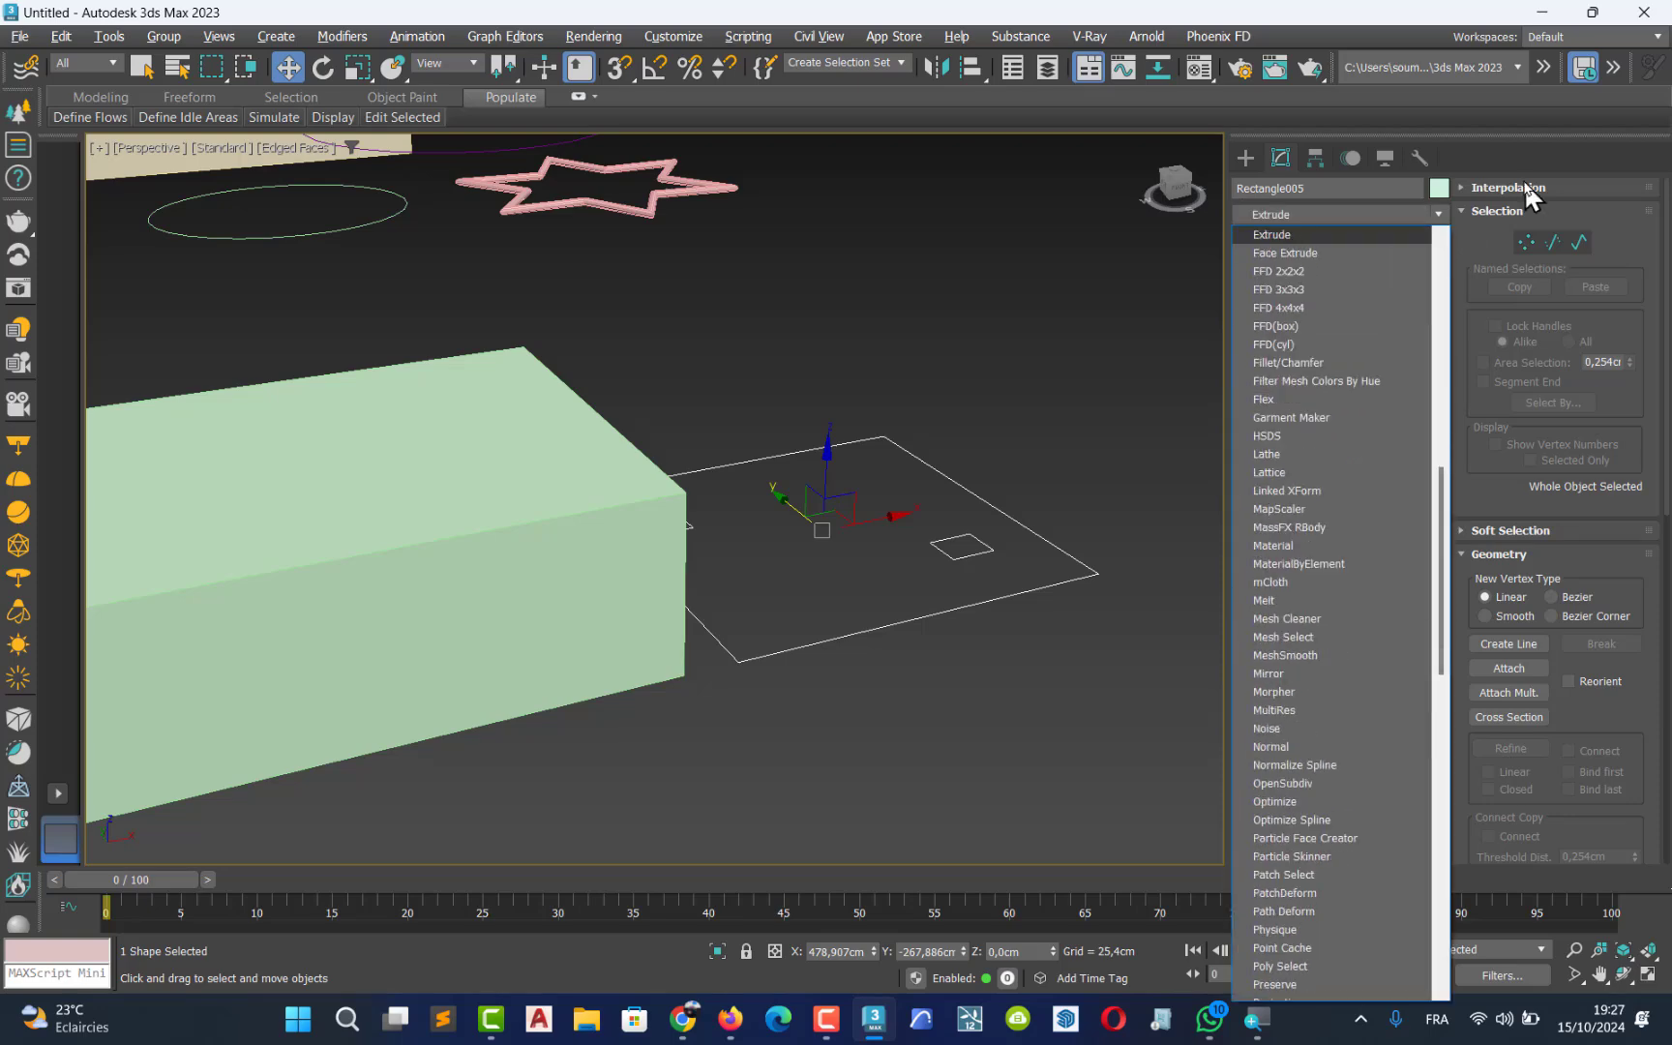
left_click(1315, 236)
scroll(1011, 428, "down", 5)
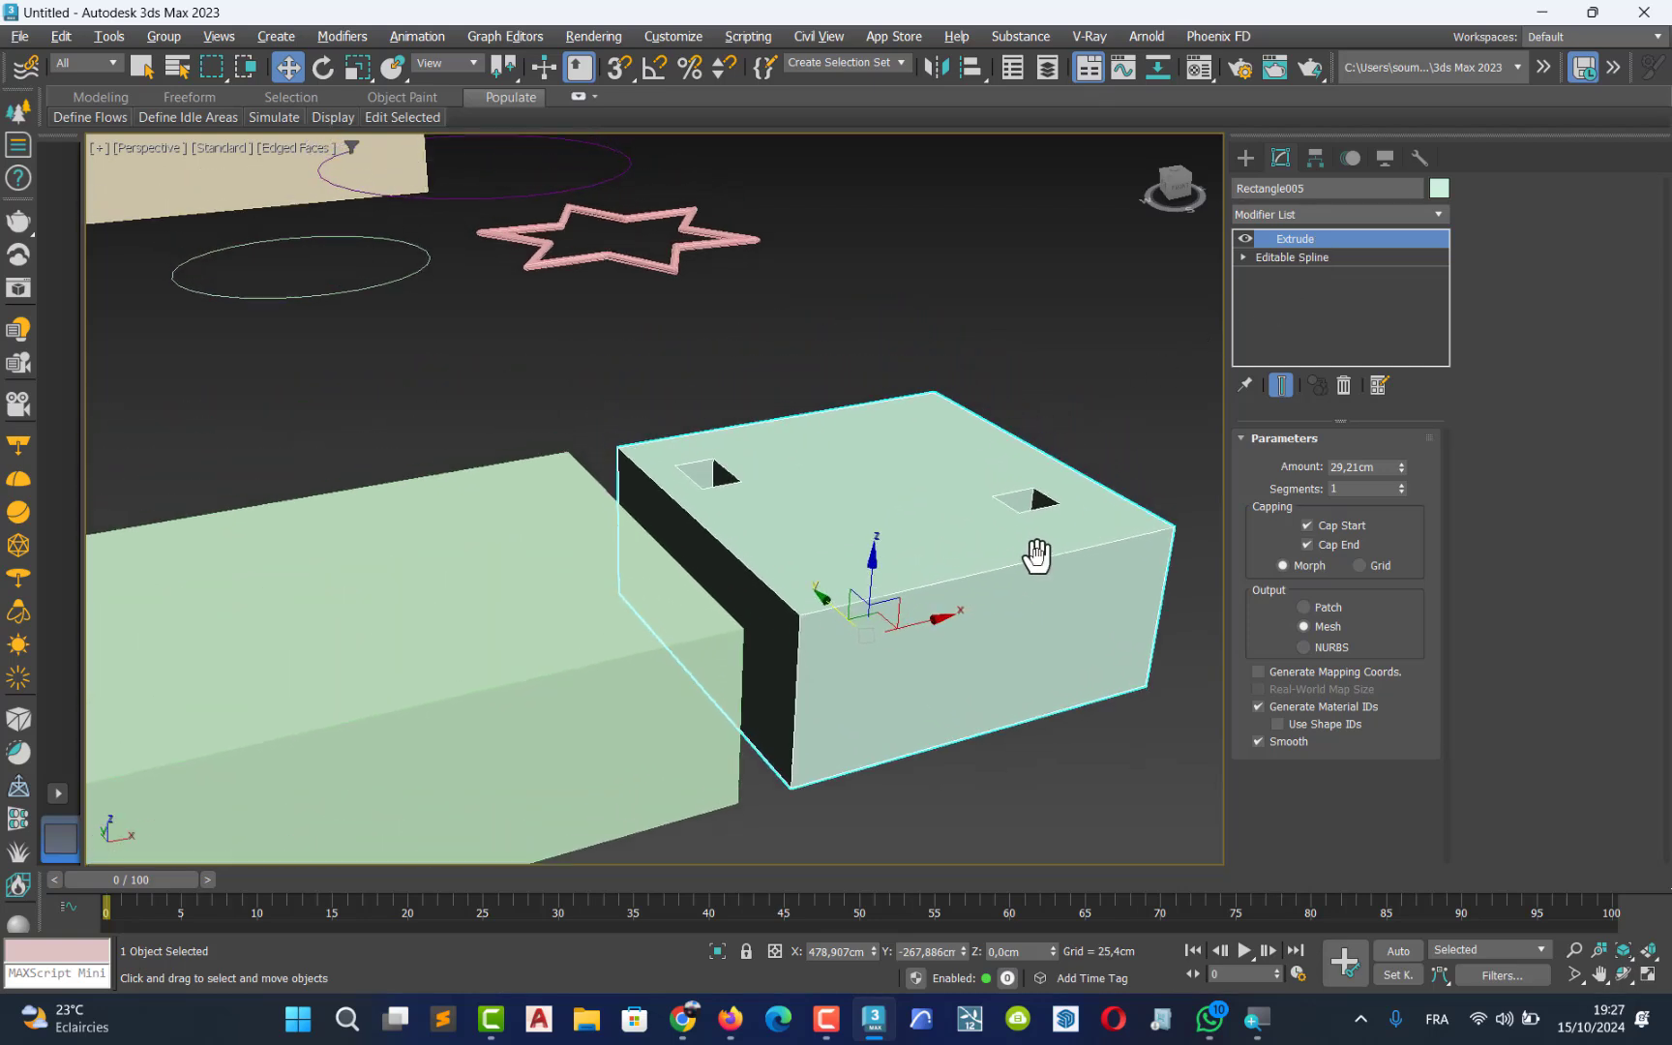
scroll(993, 589, "down", 2)
scroll(911, 578, "up", 2)
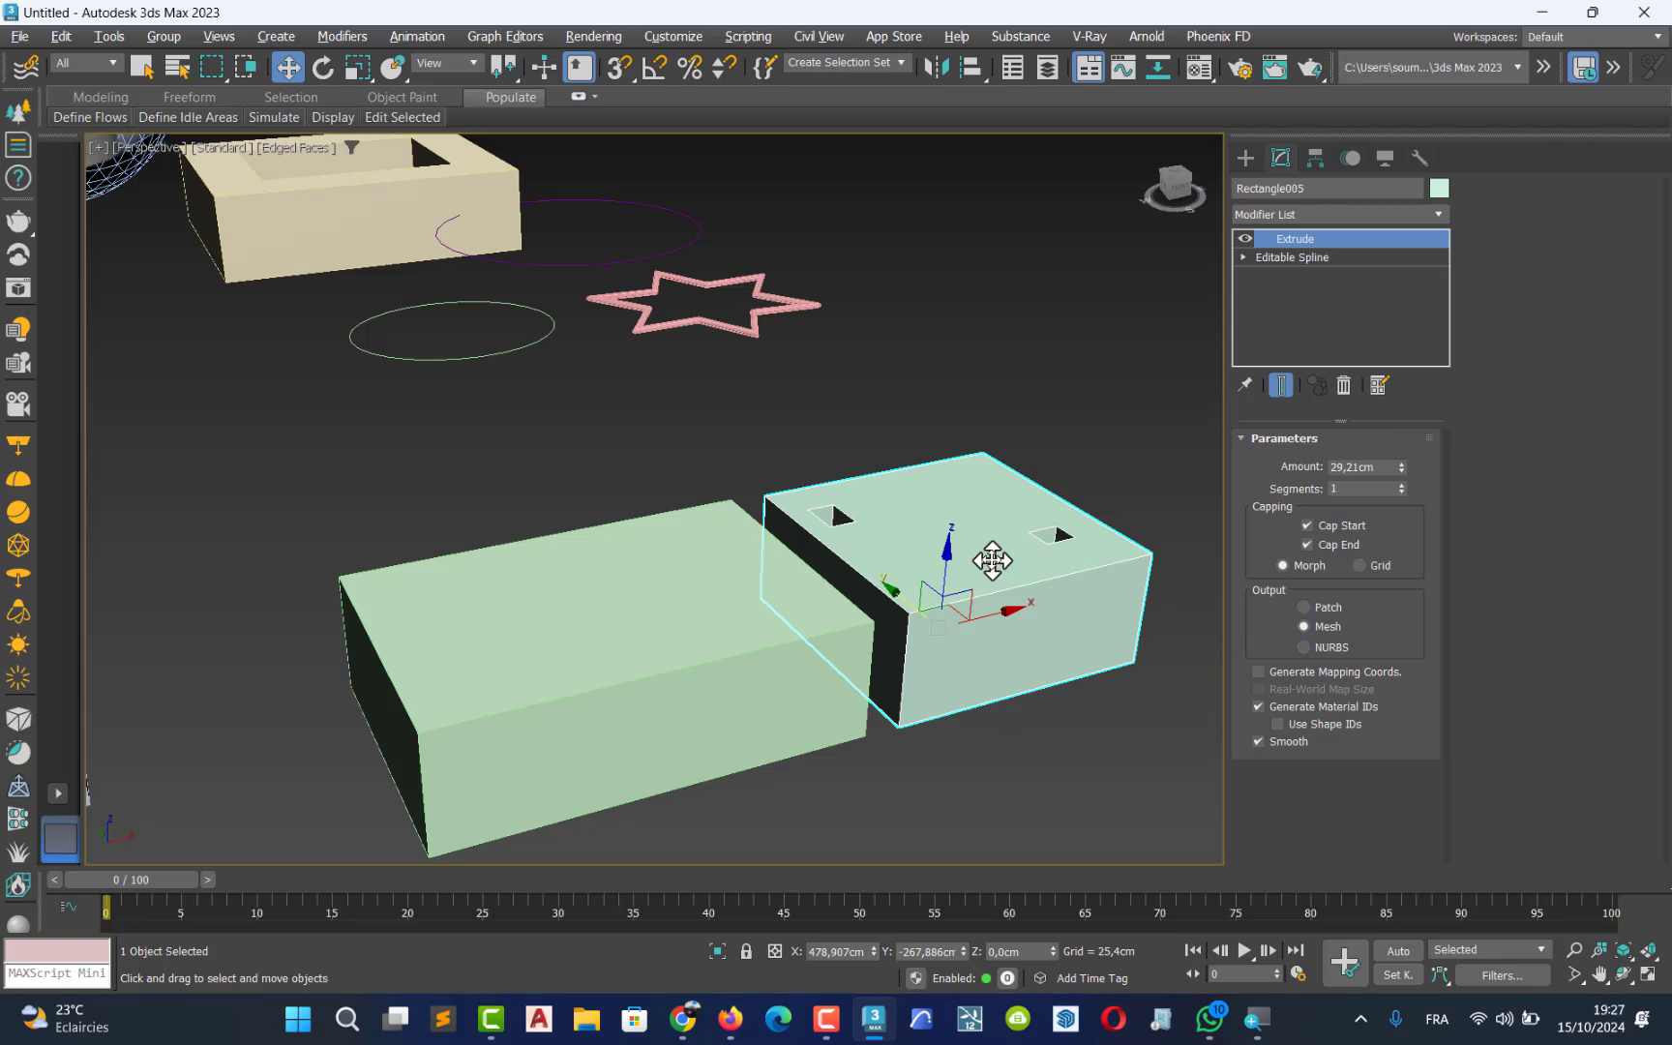
left_click(826, 1018)
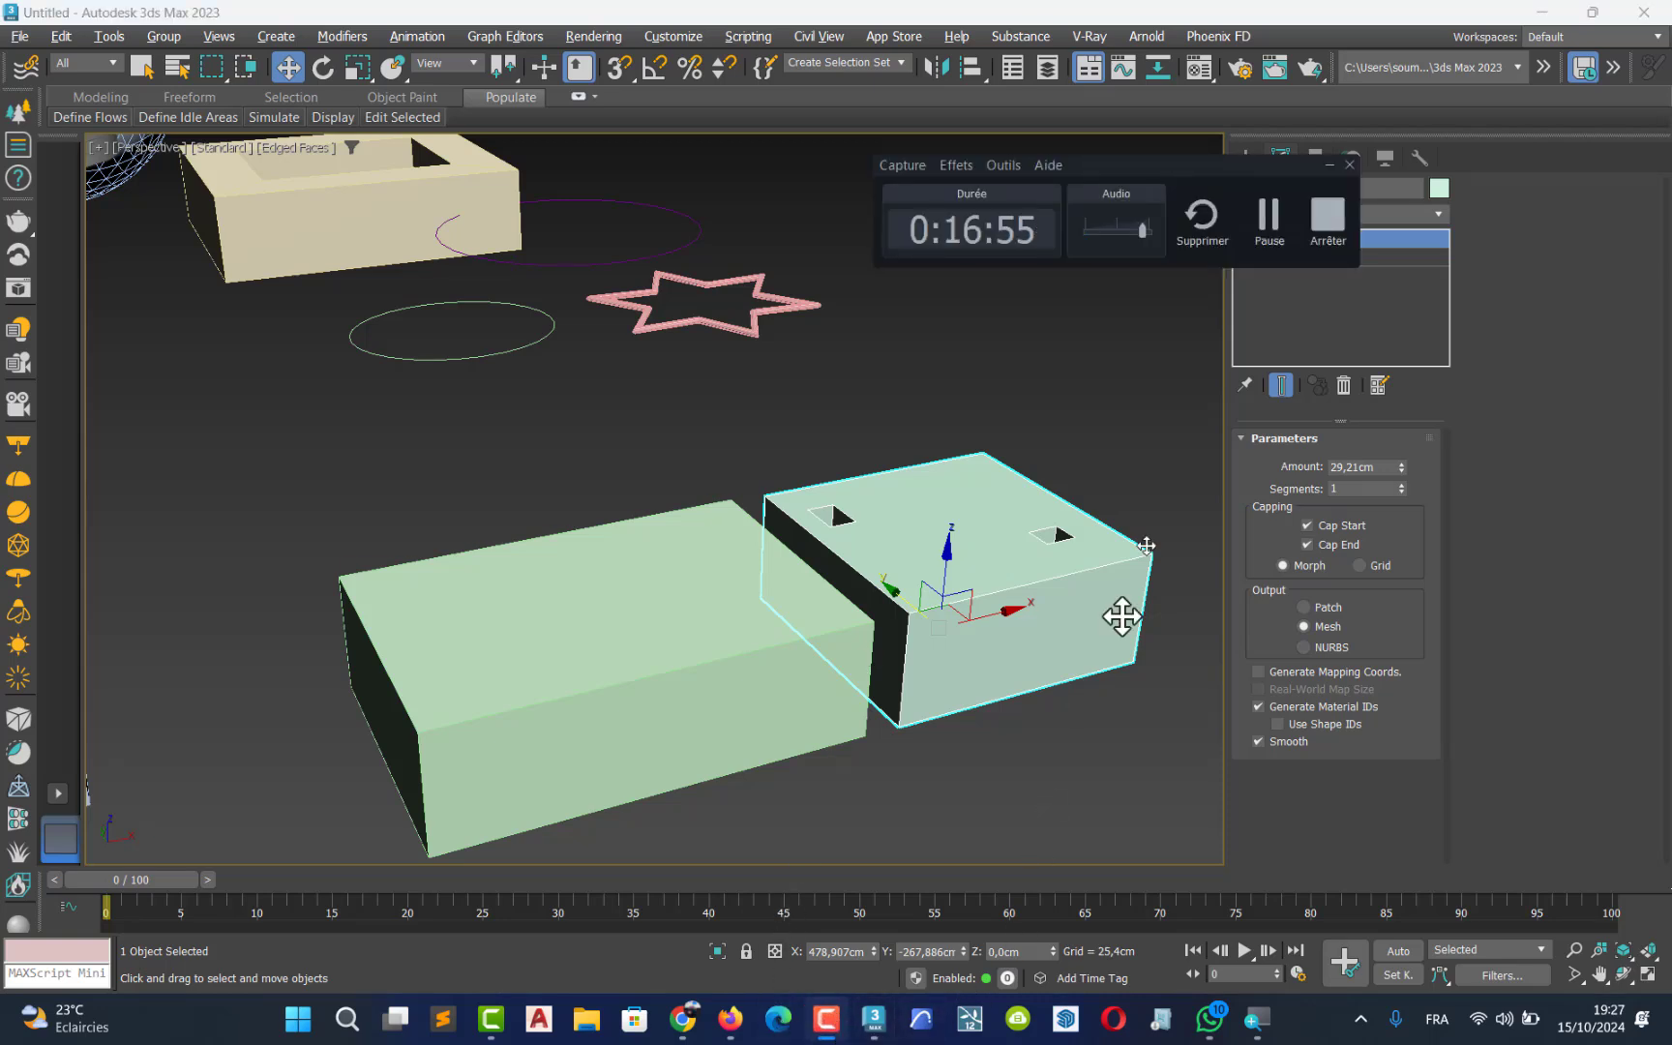